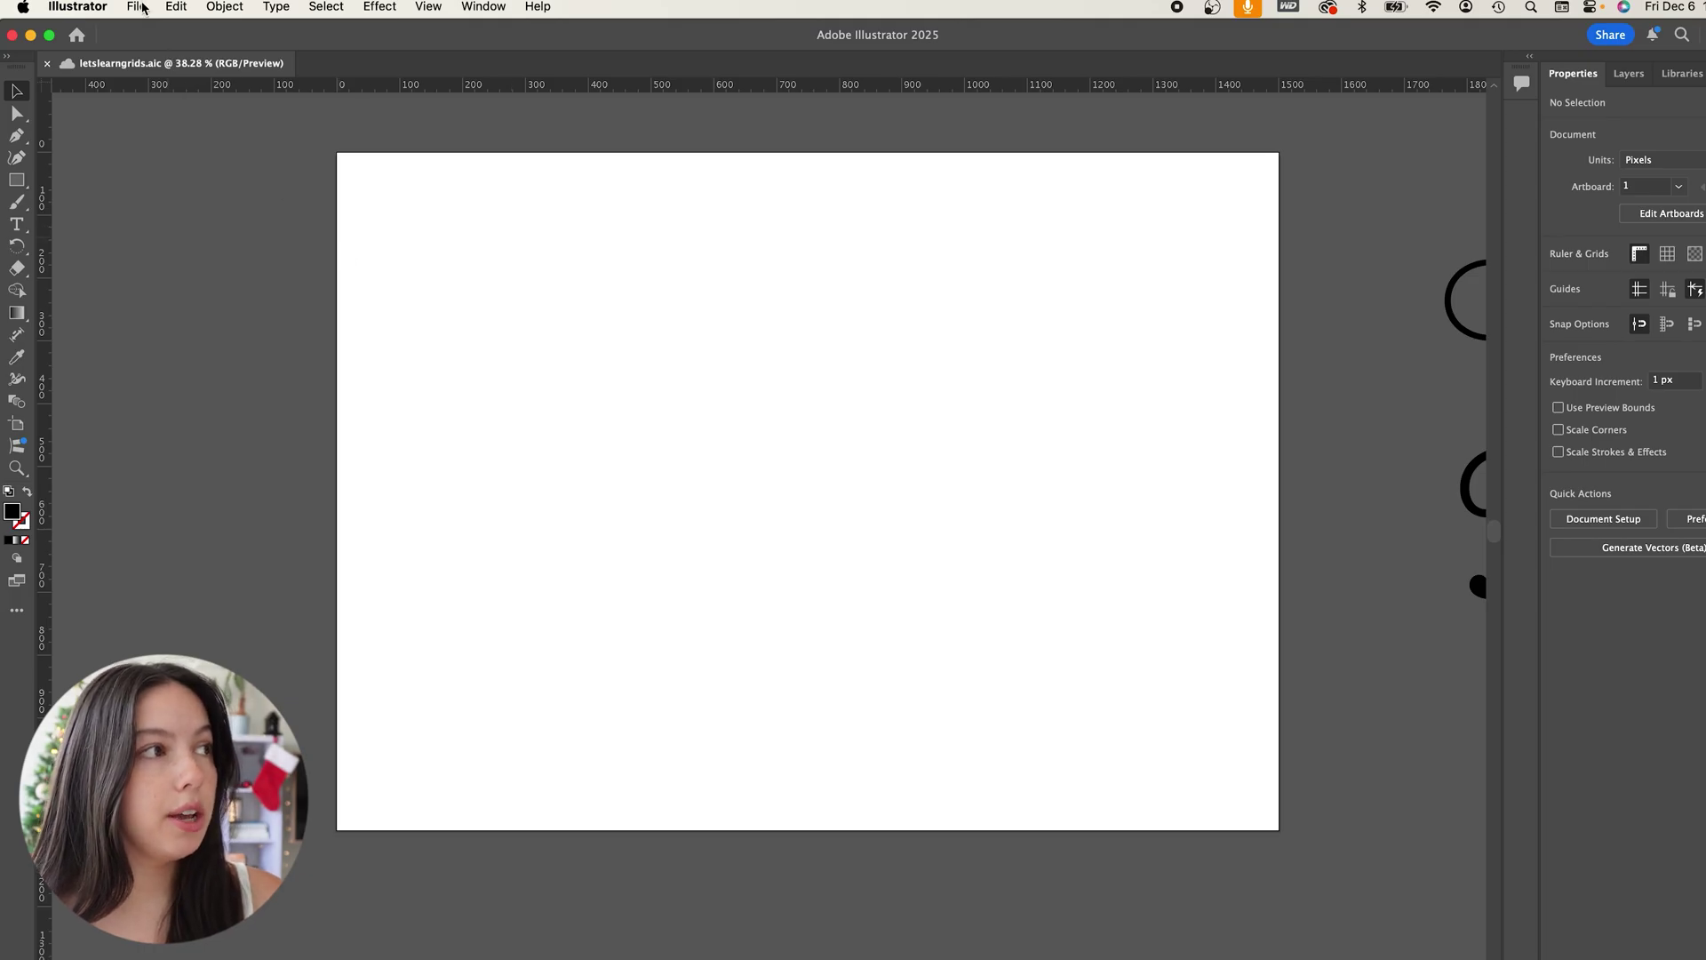
Examine the grid colour and line style options in the Guides & Grid preferences
click(90, 7)
mouse_move(87, 72)
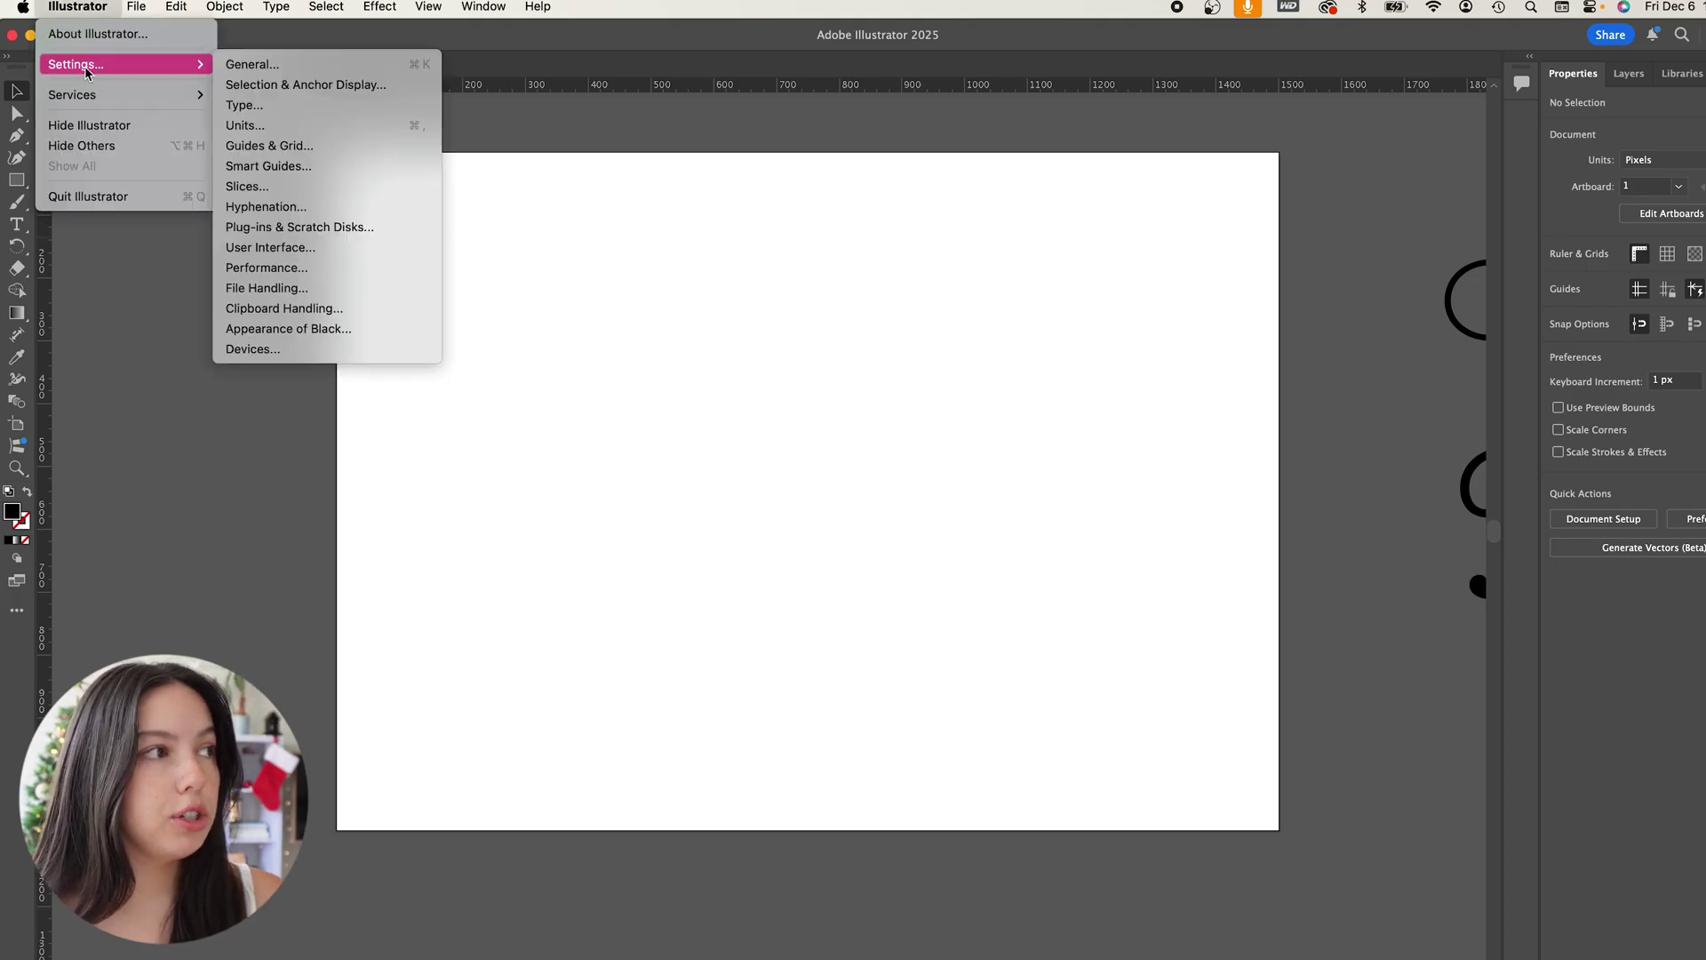
click(296, 147)
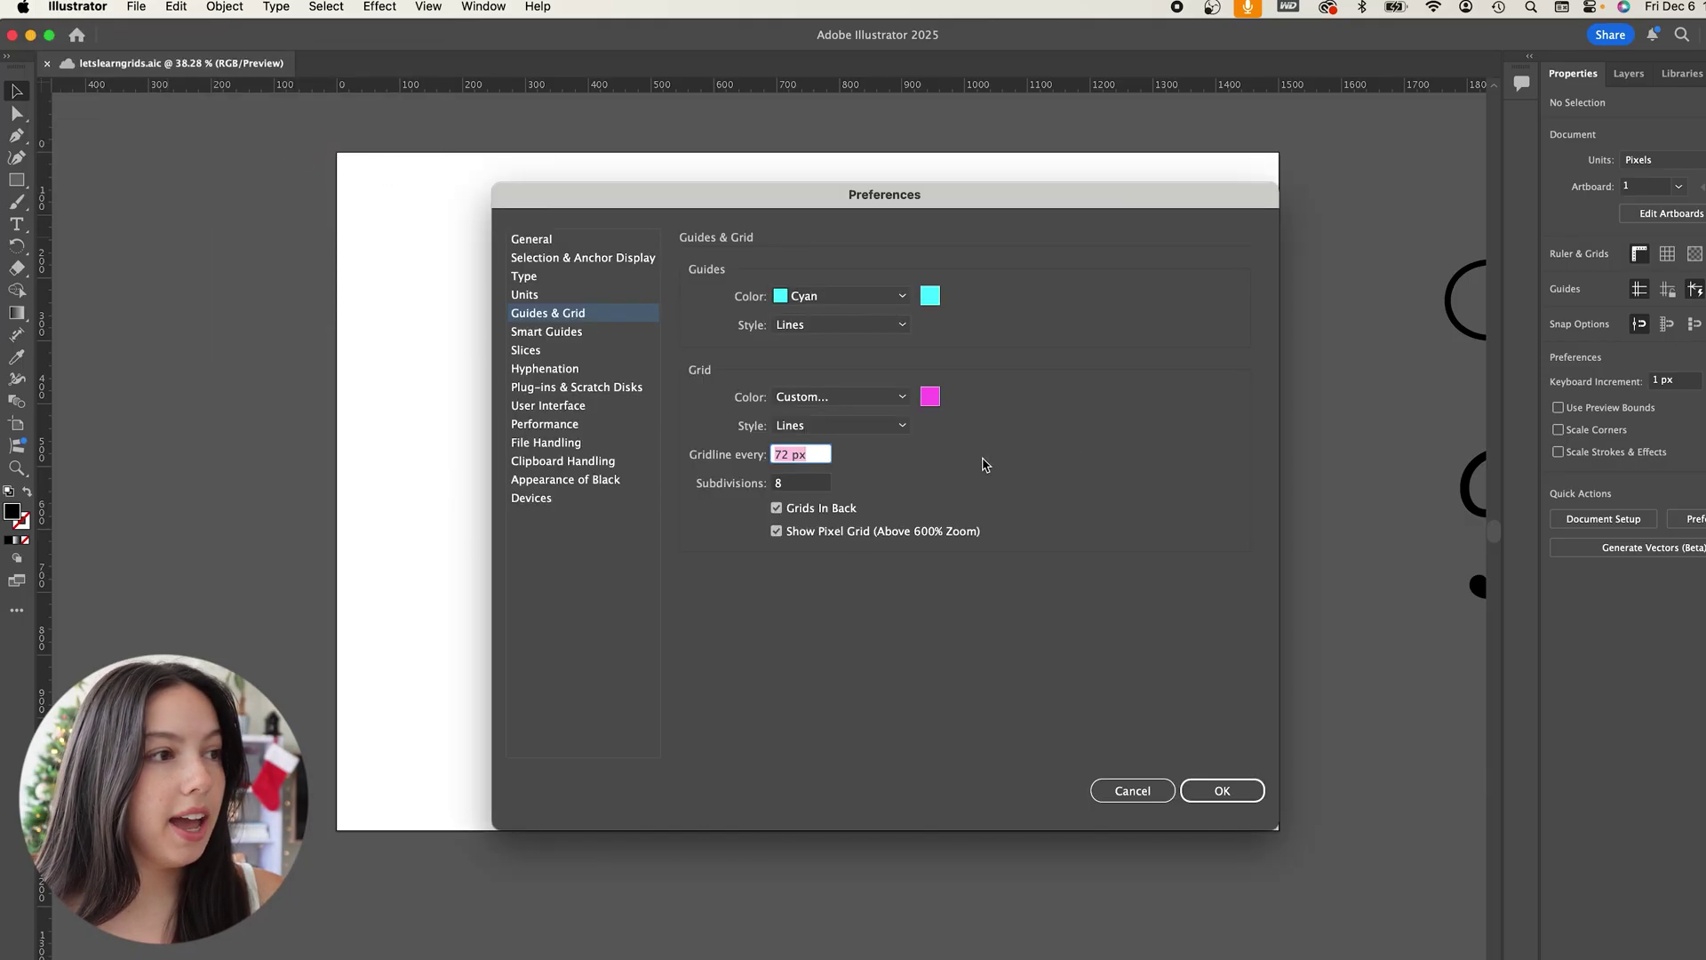
click(934, 400)
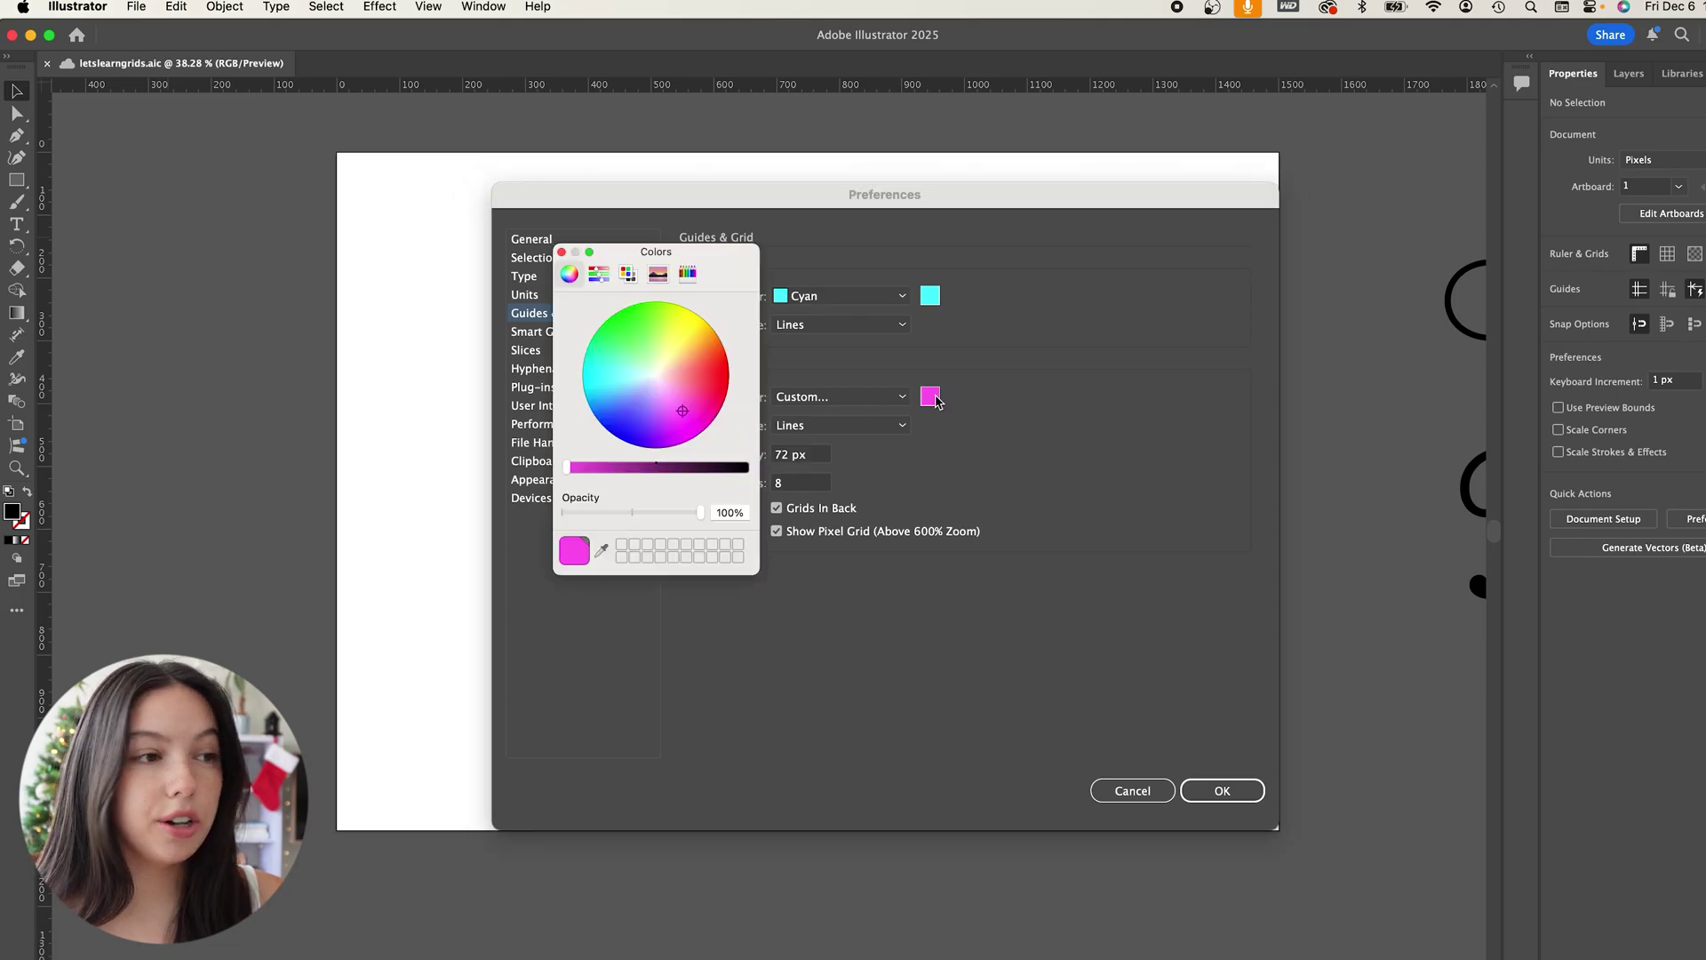
click(561, 253)
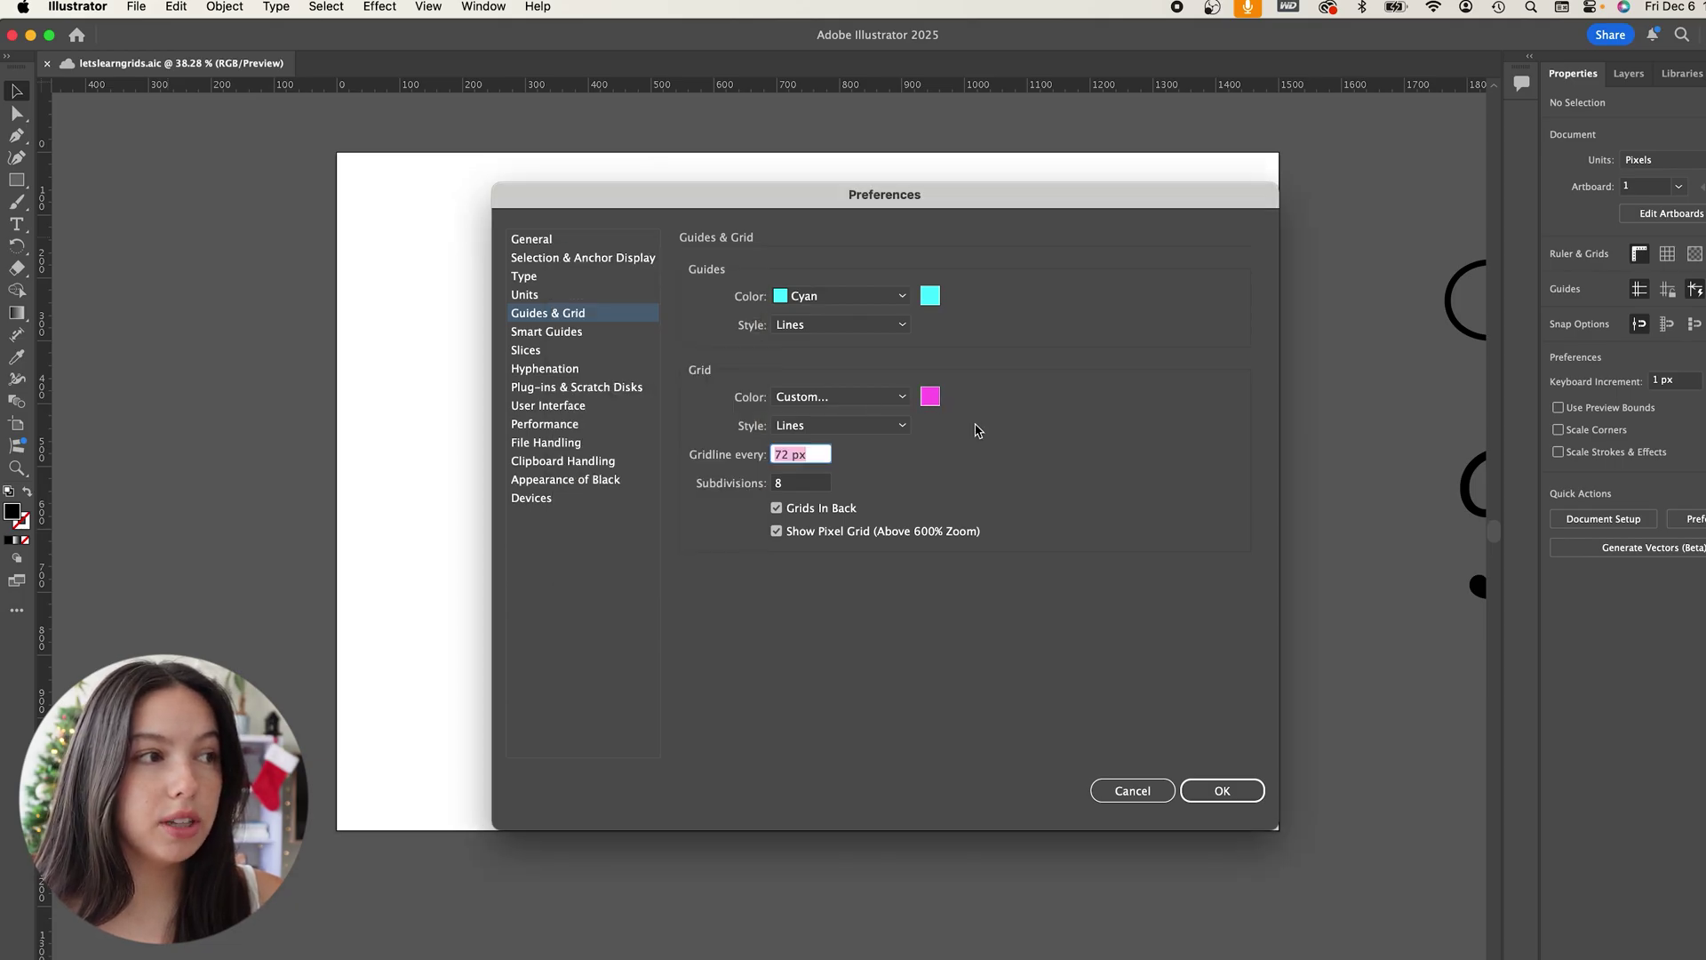
click(905, 426)
click(906, 427)
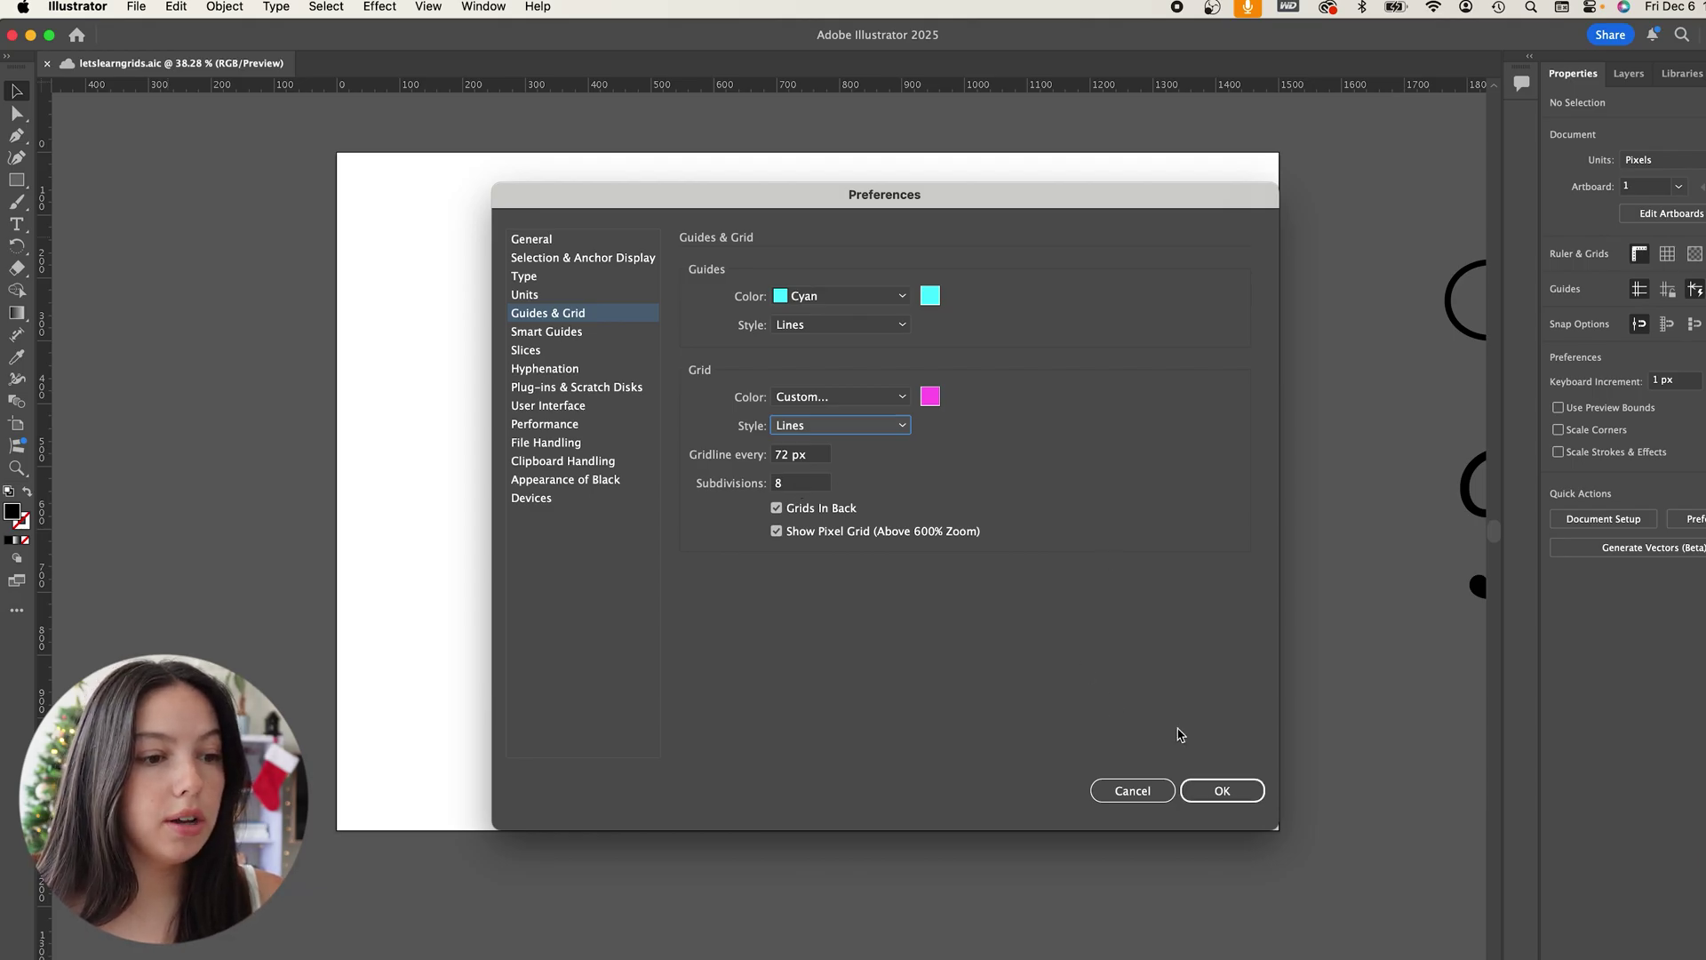
click(1221, 793)
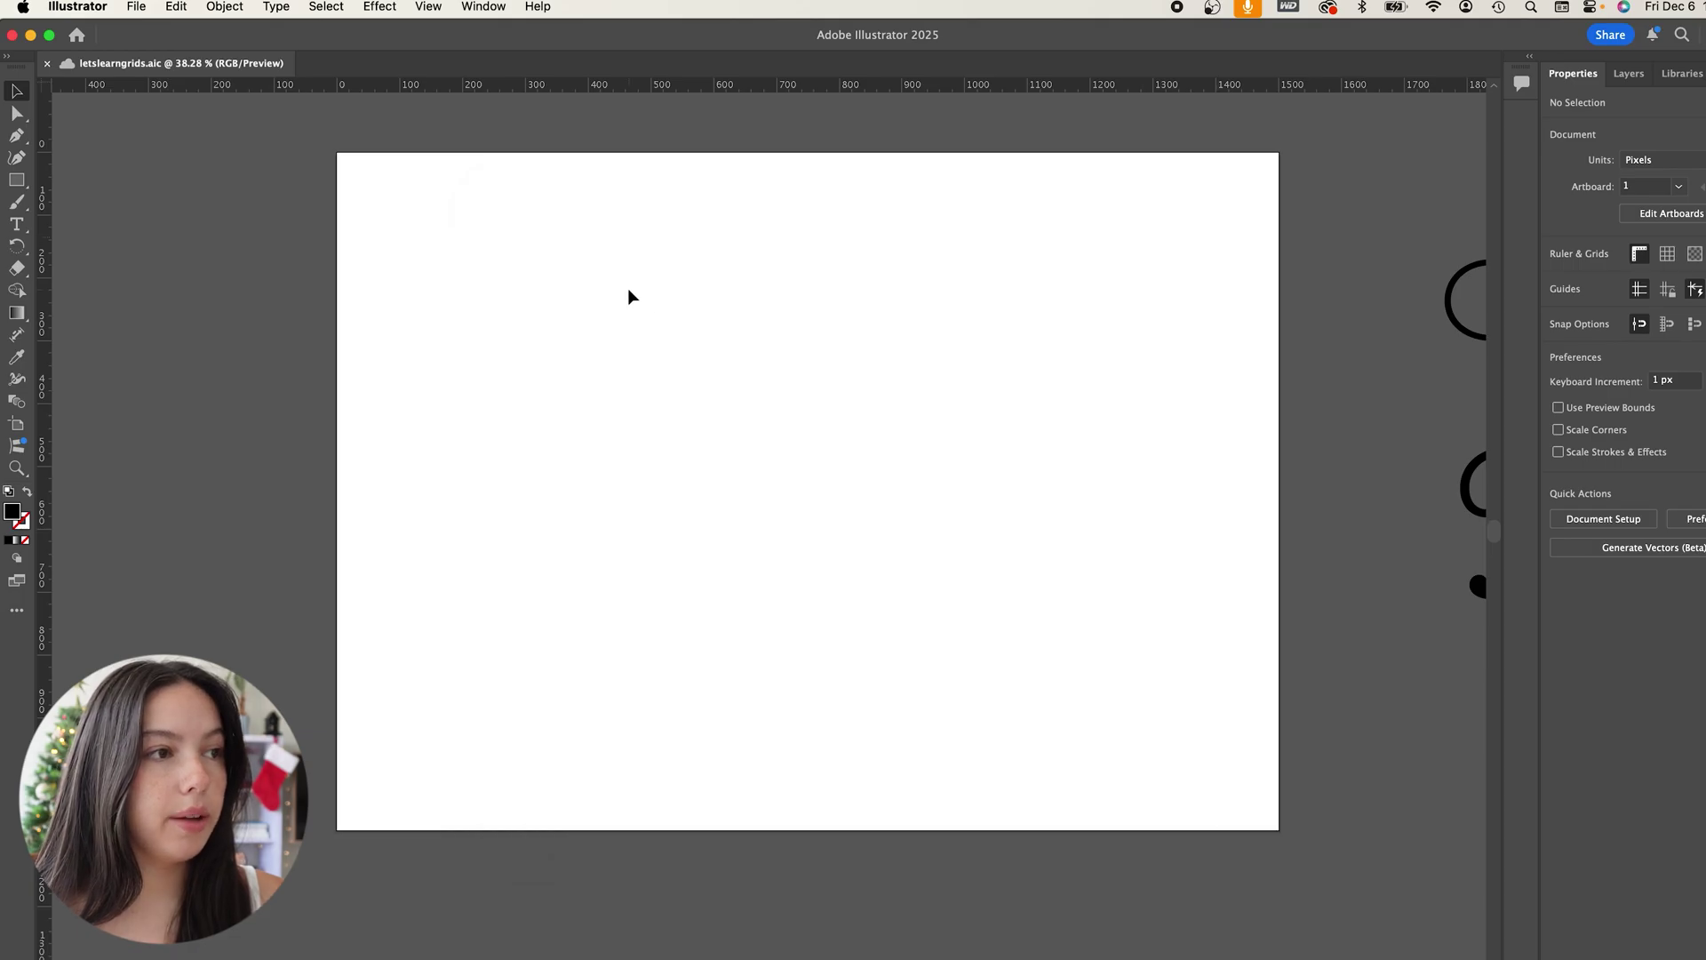
Show the document grid over the artboard
click(427, 7)
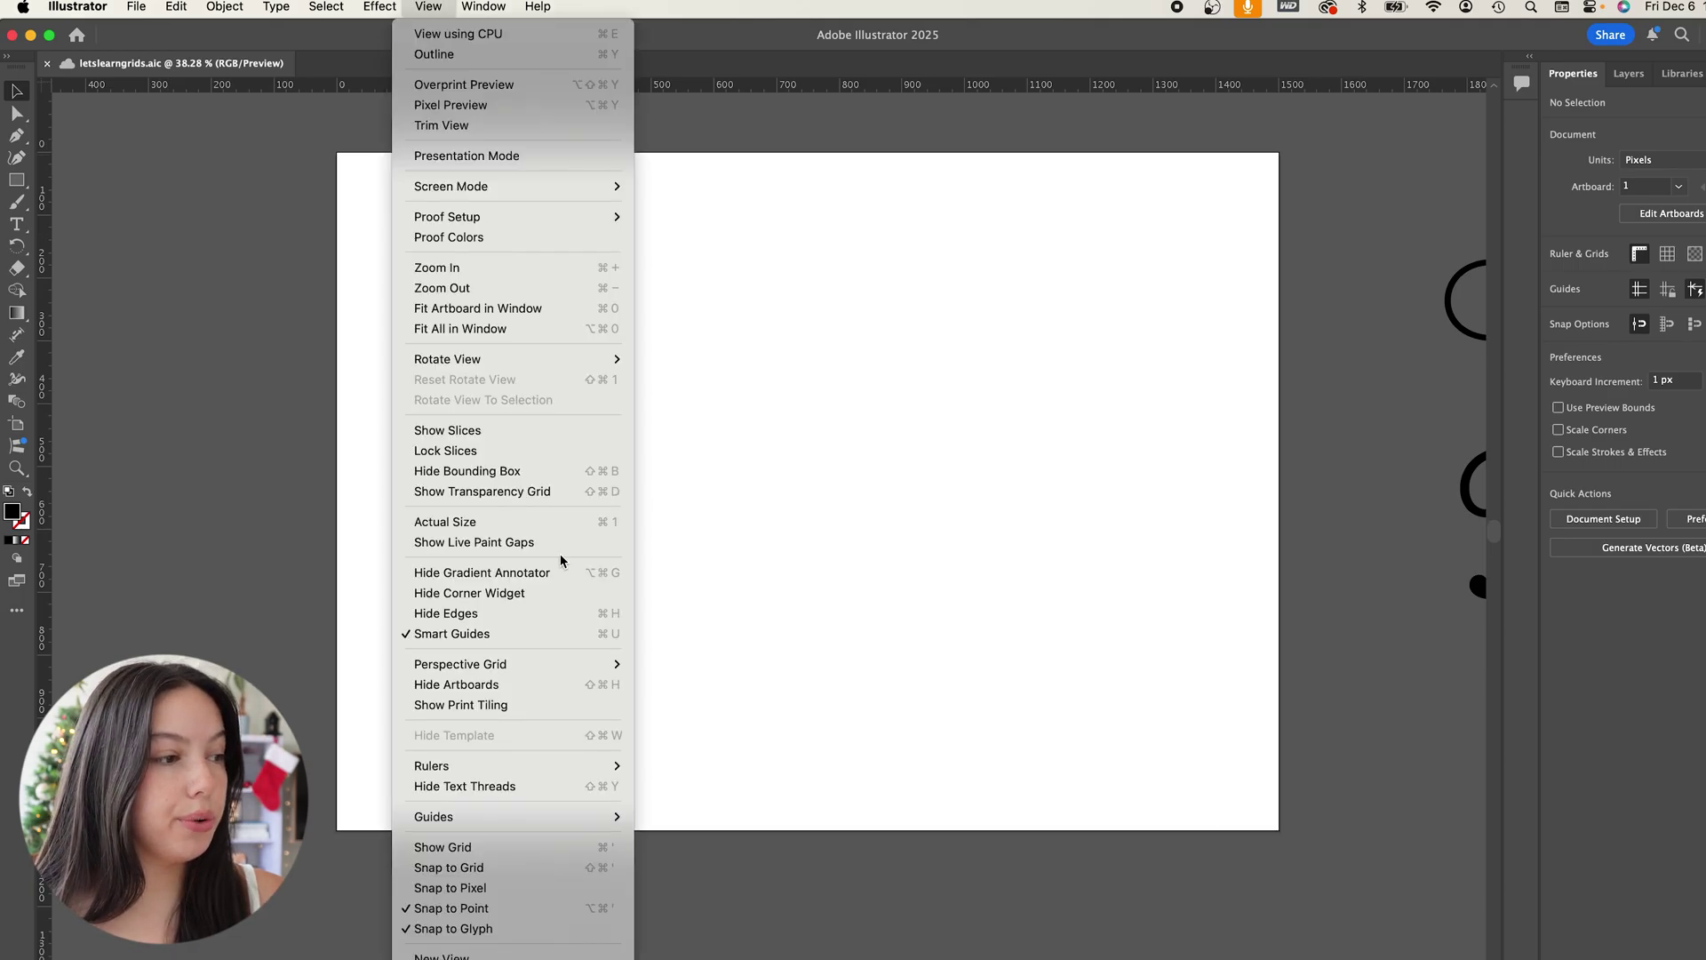
click(514, 846)
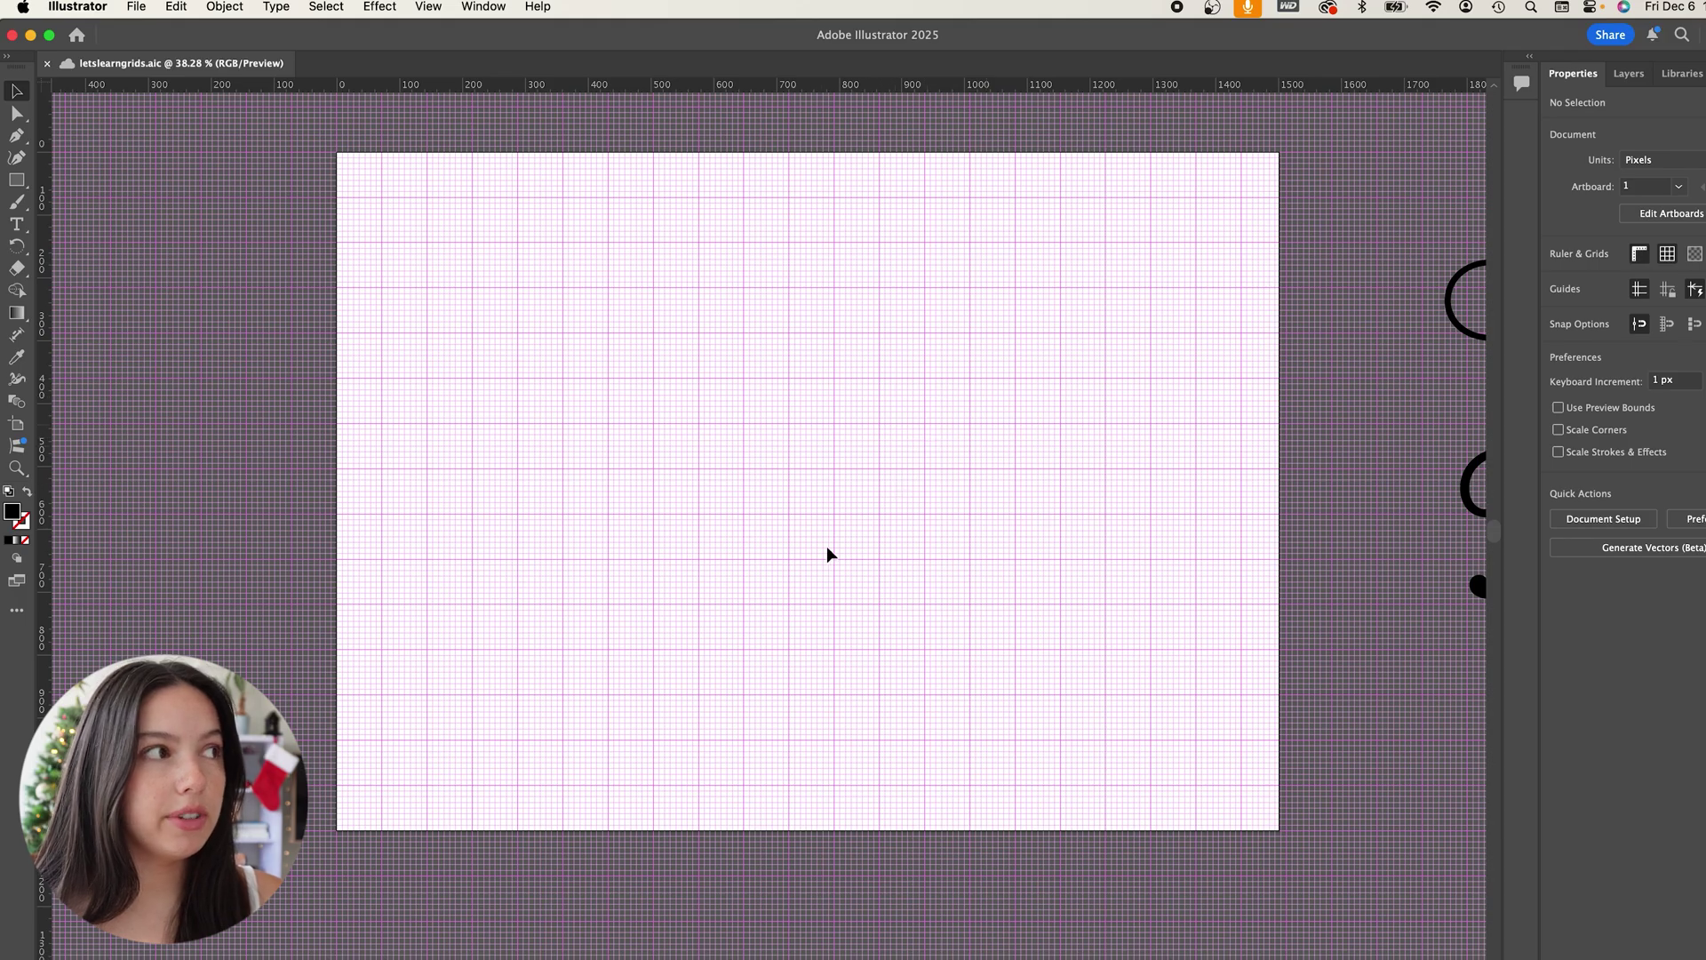
Set the grid subdivisions to 4 in the Guides & Grid preferences
click(56, 6)
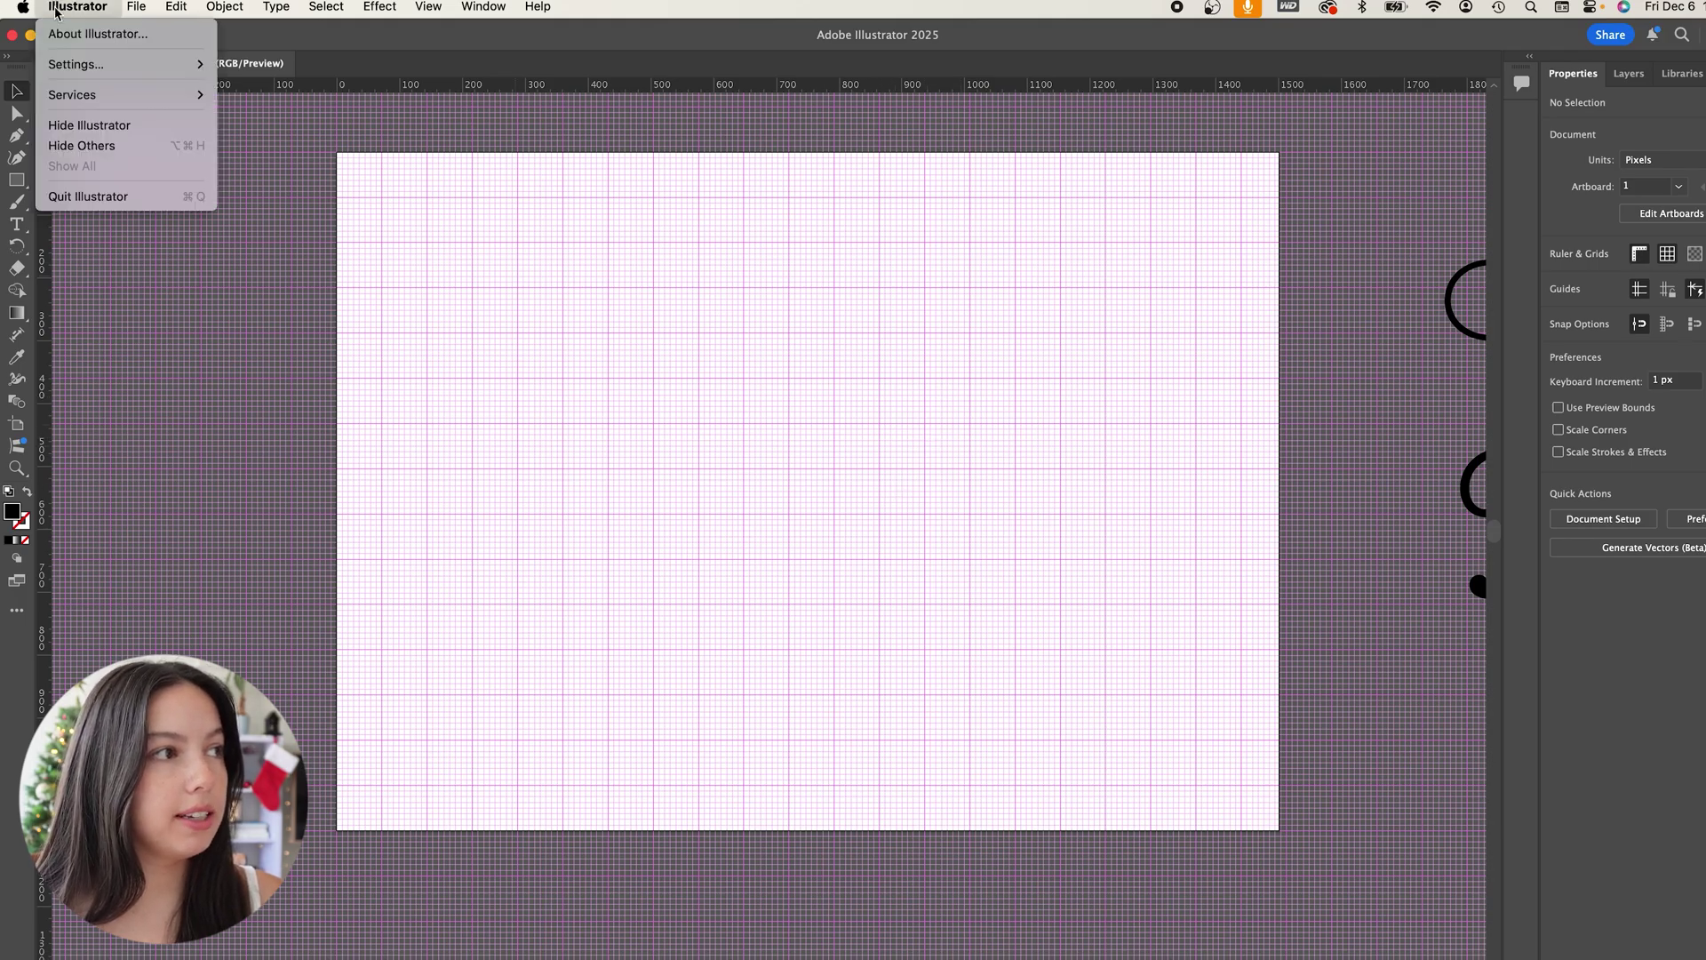
mouse_move(75, 67)
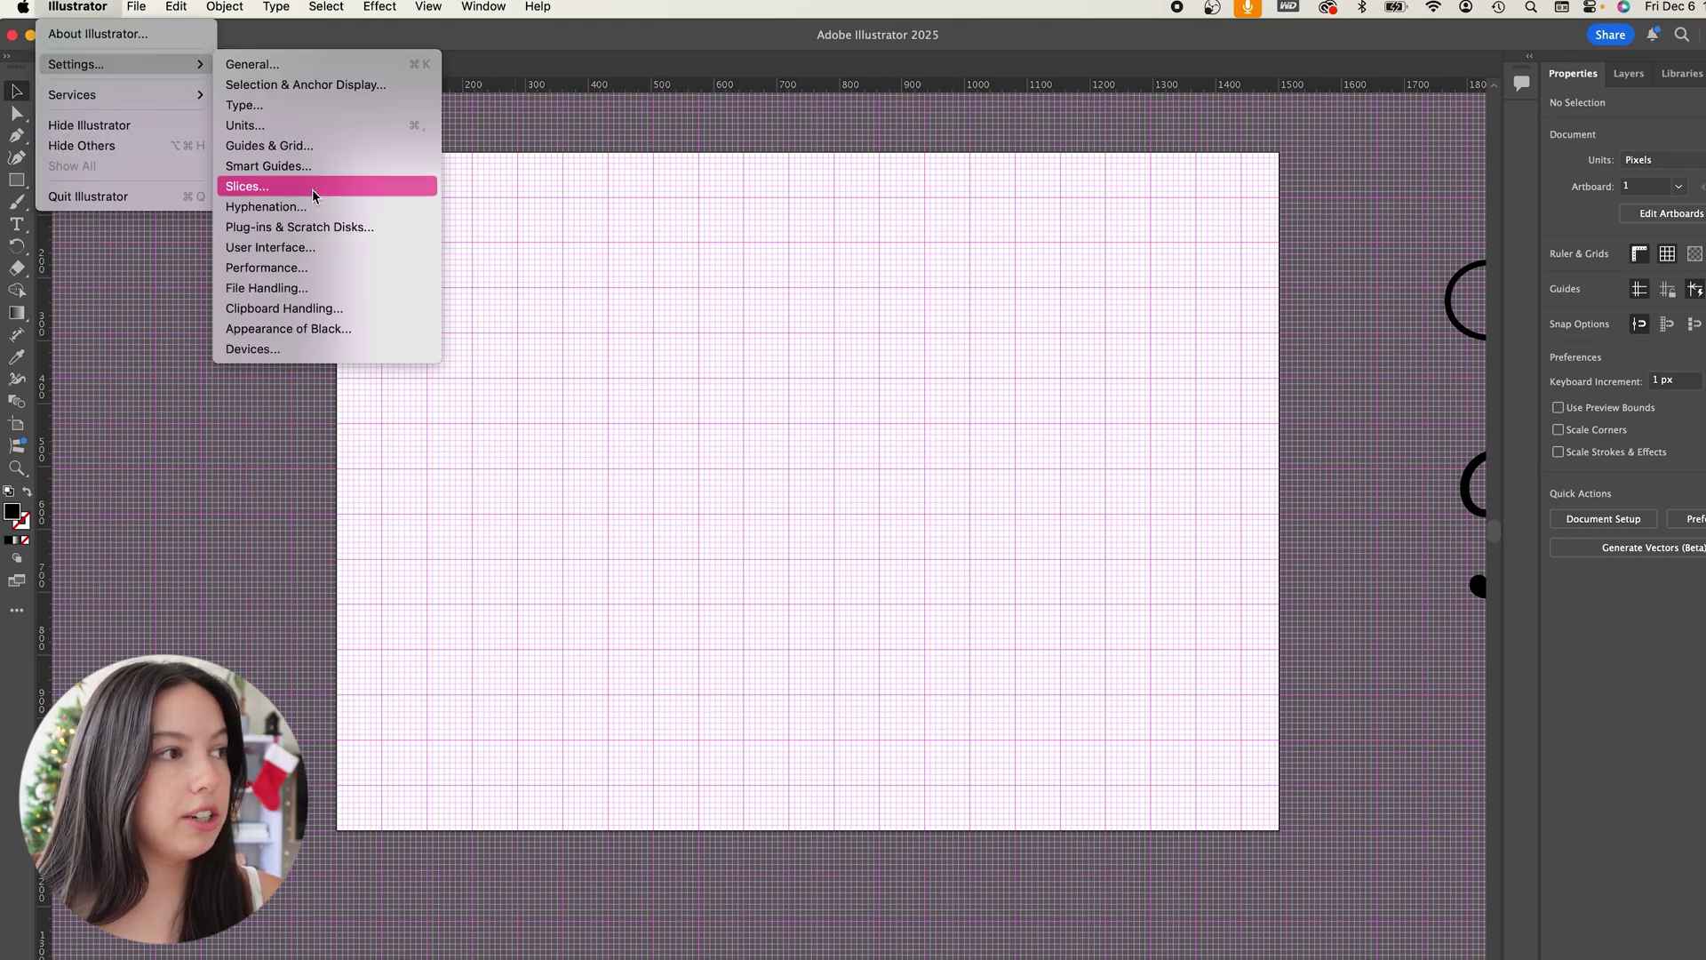
click(310, 145)
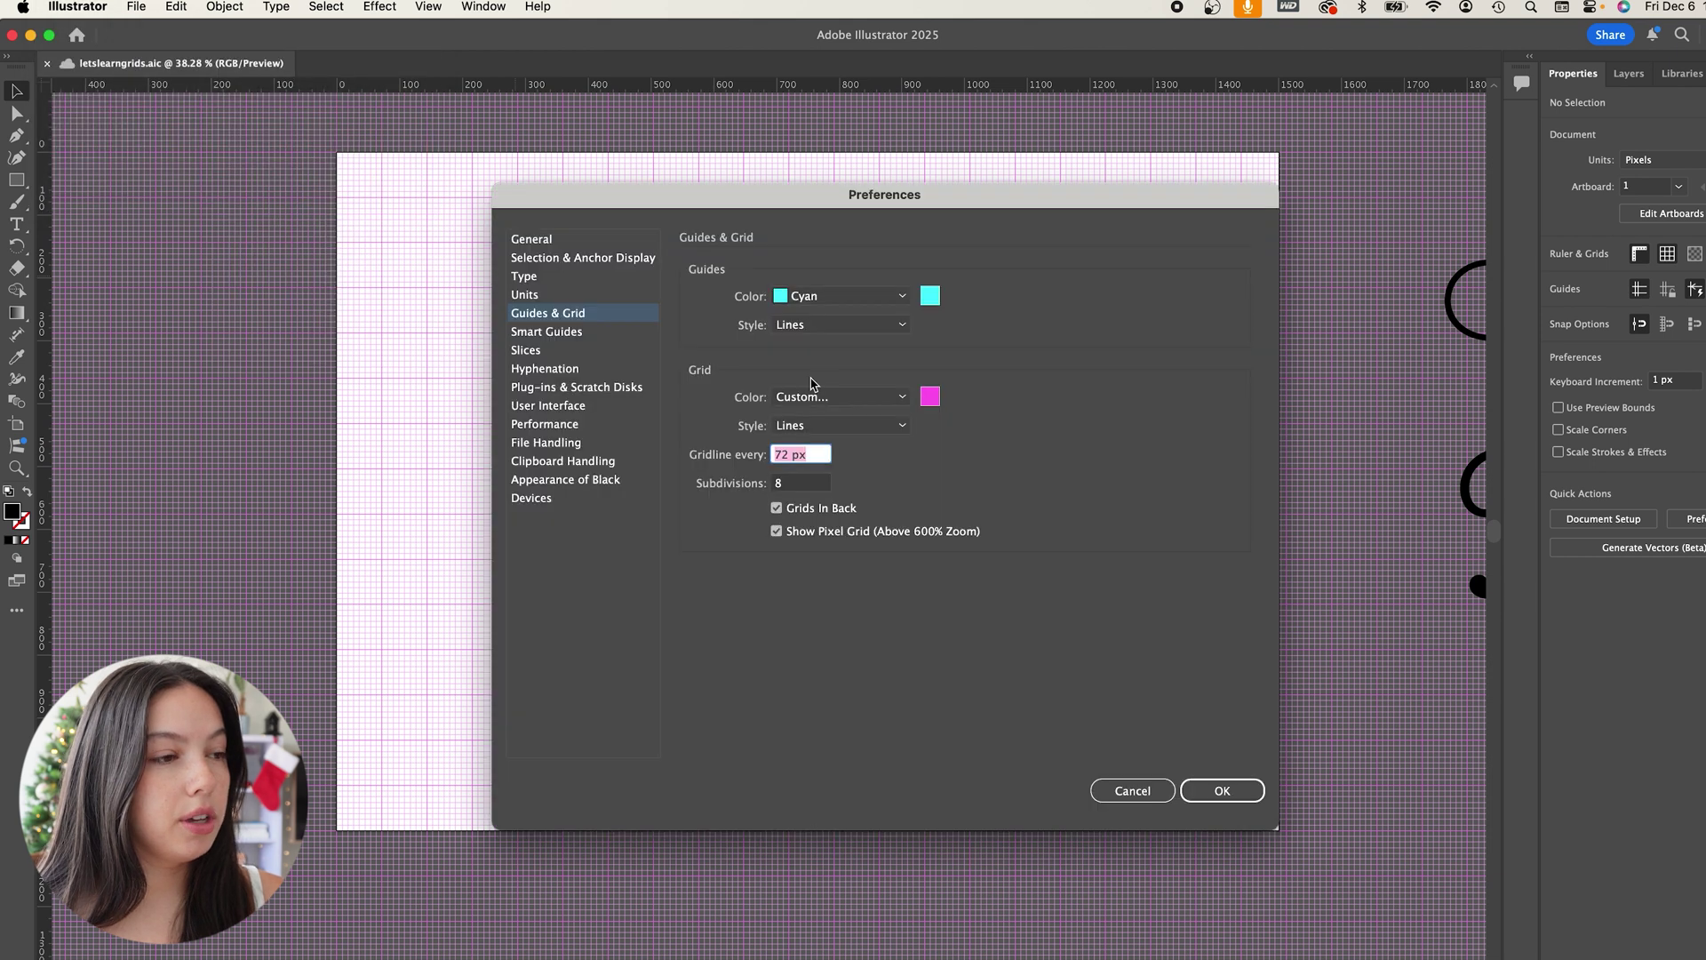
click(796, 484)
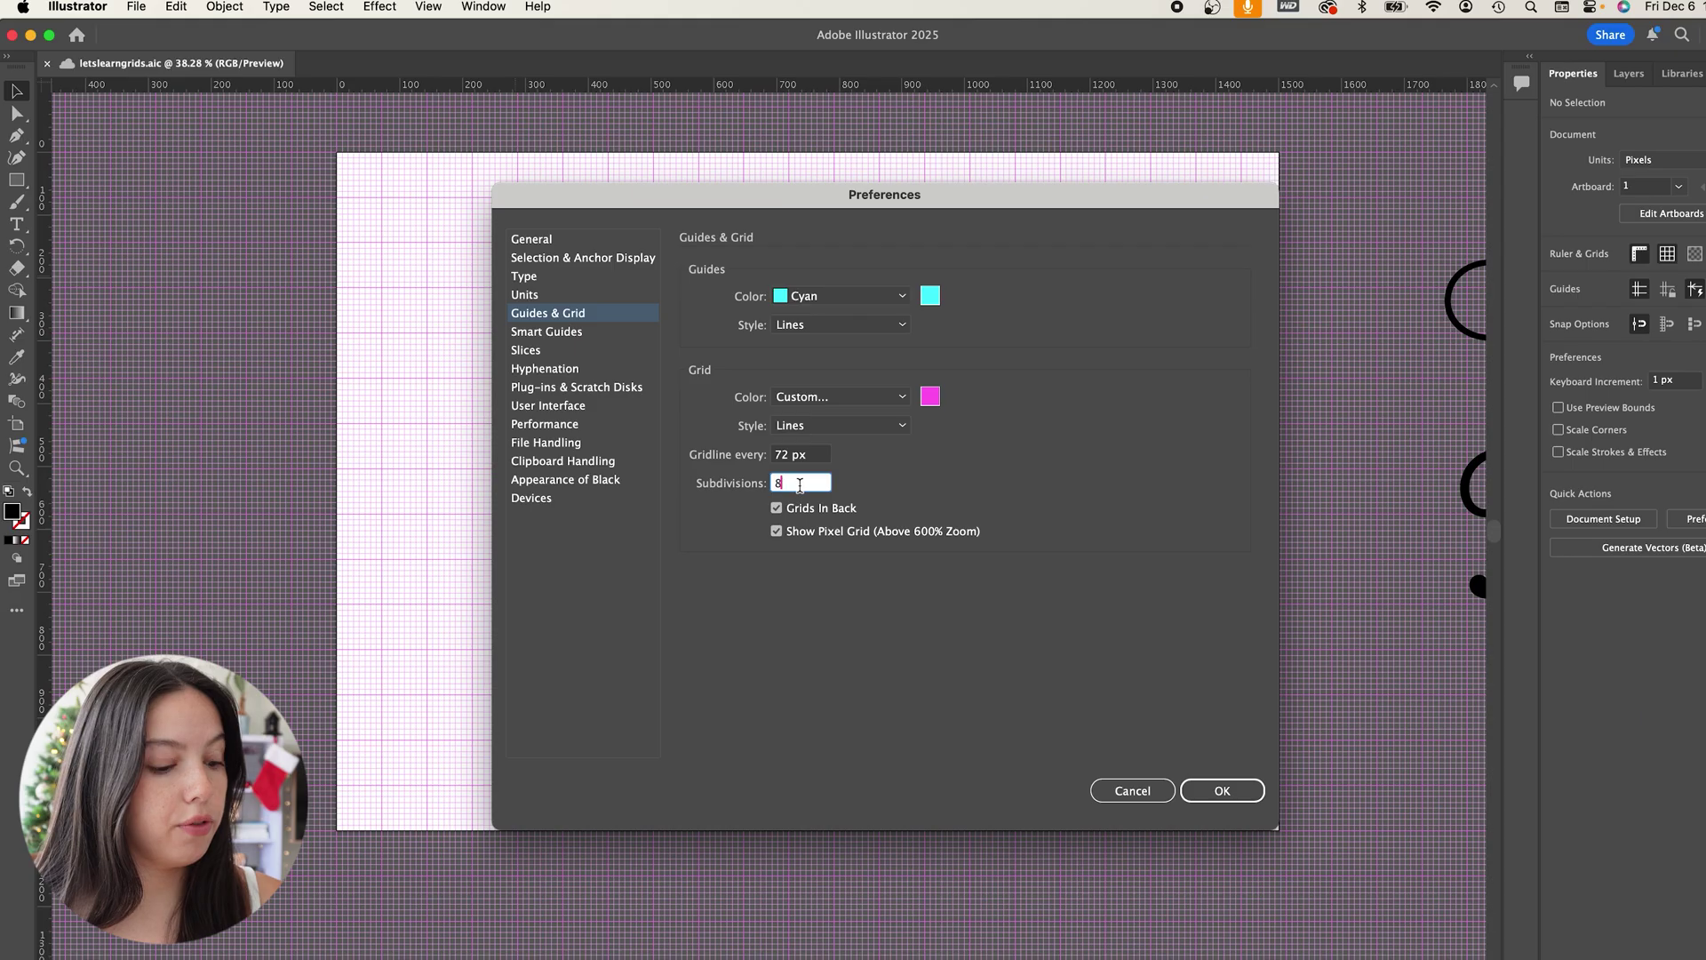
key(BackSpace)
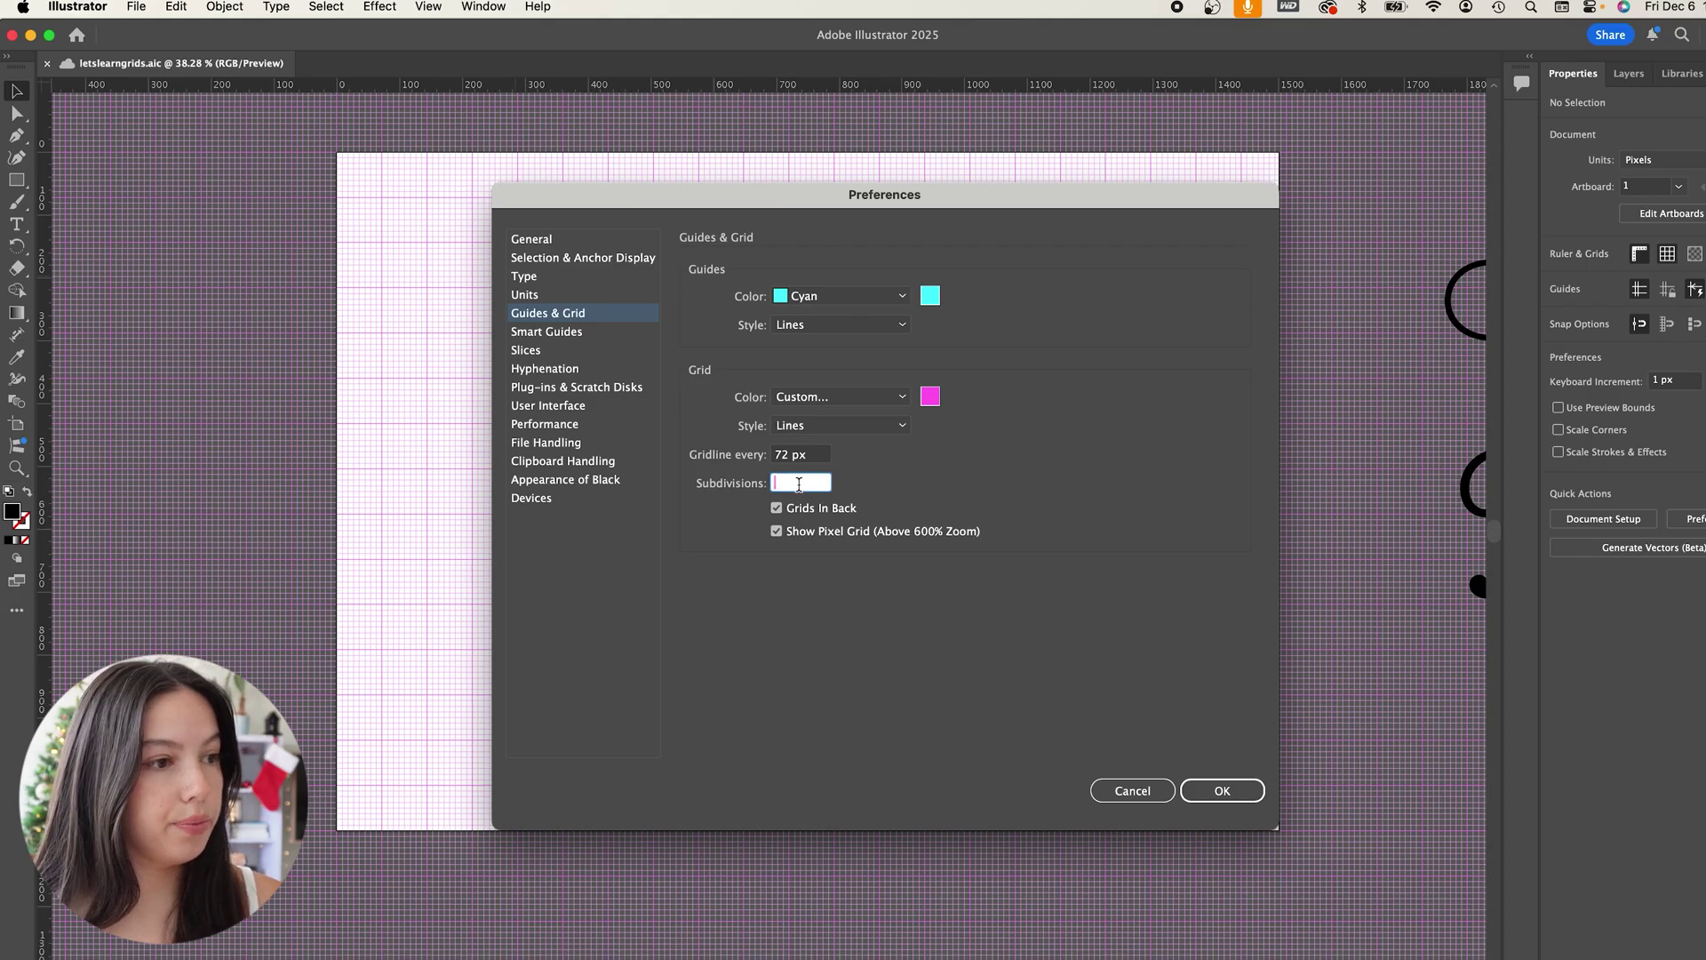
text(4)
click(1221, 791)
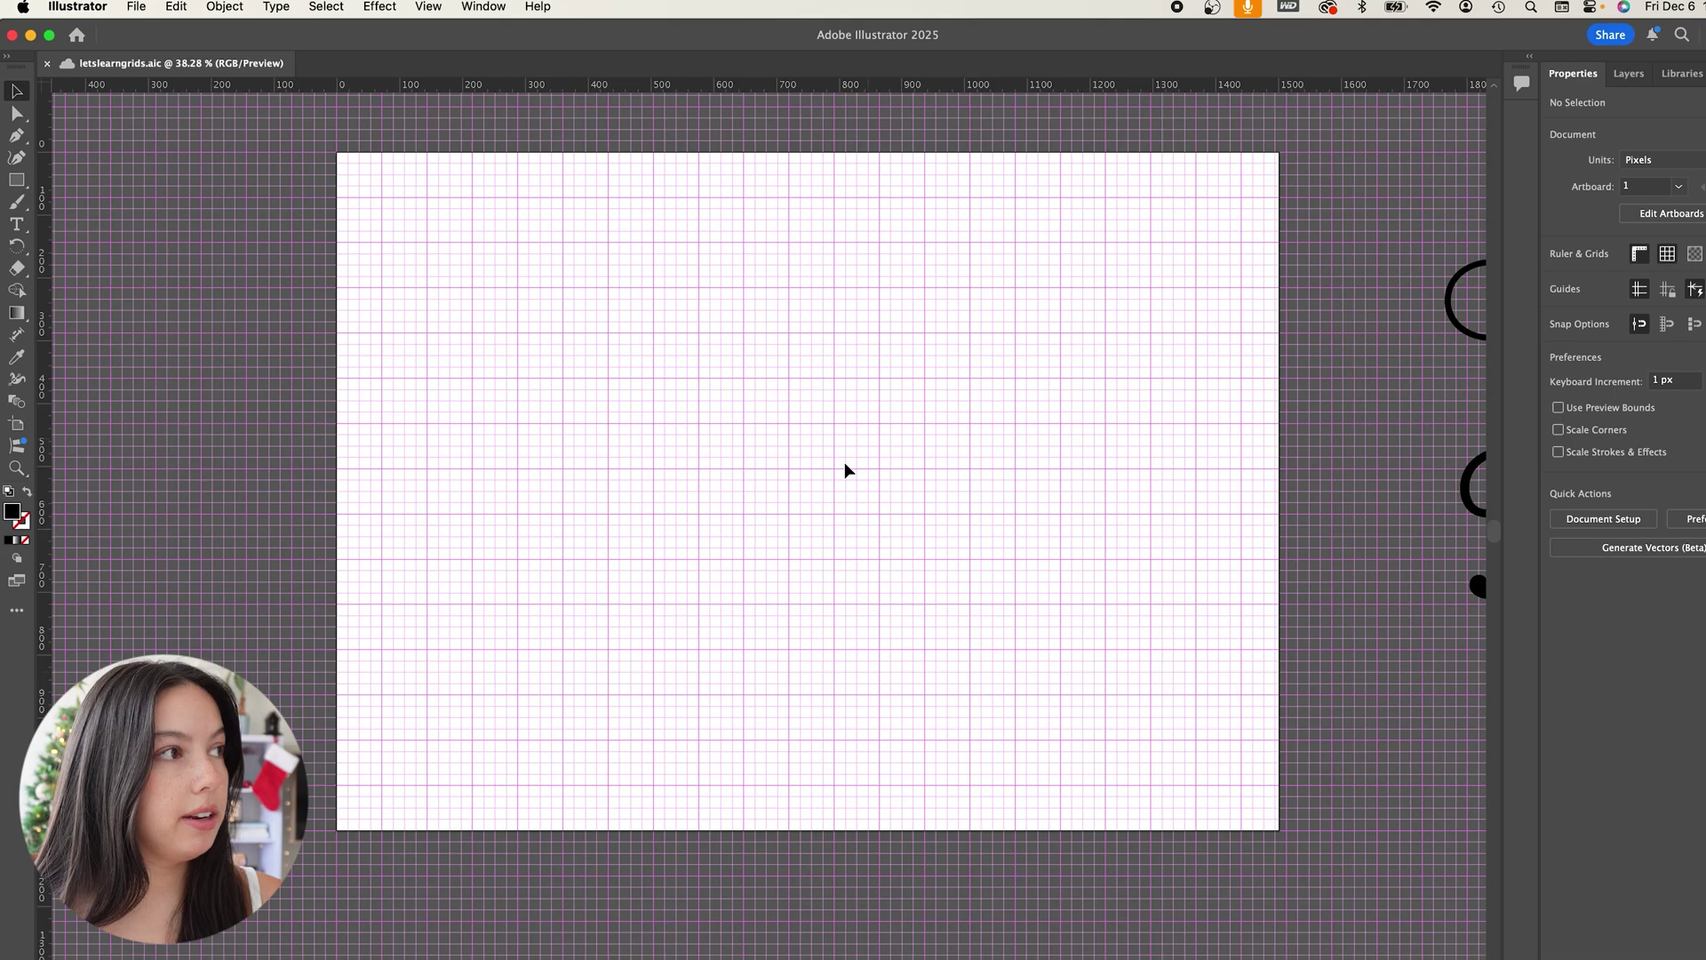
Reduce the grid subdivisions to 2 in the Guides & Grid preferences
click(93, 9)
mouse_move(95, 67)
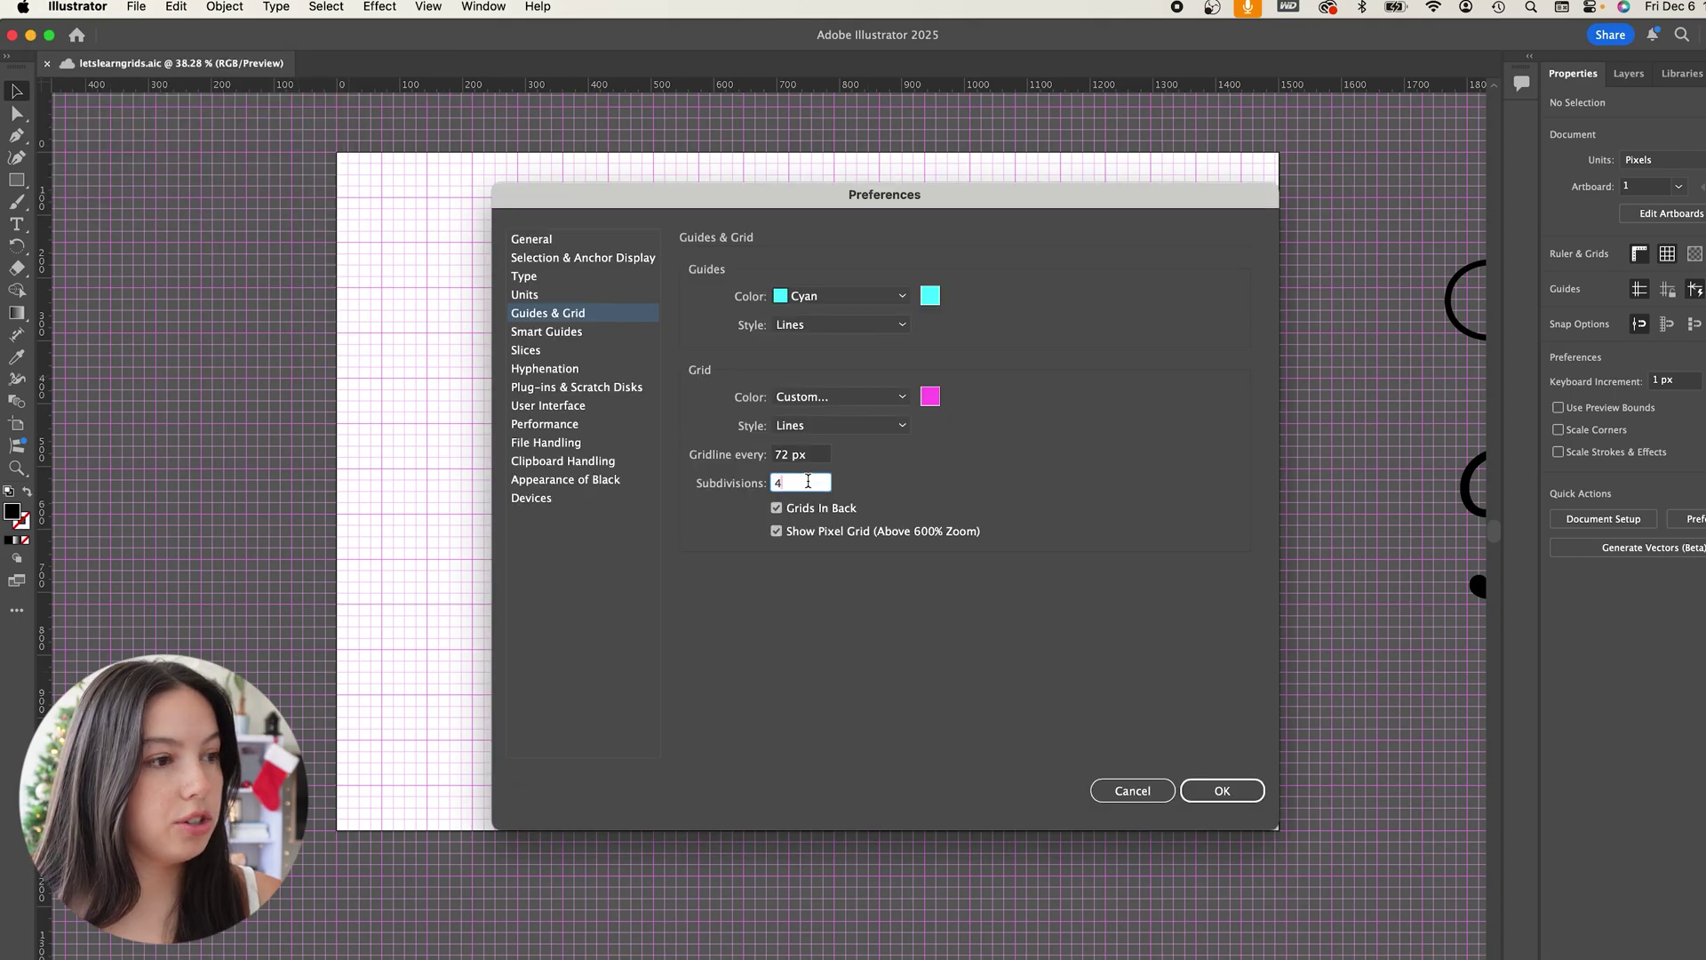
key(BackSpace)
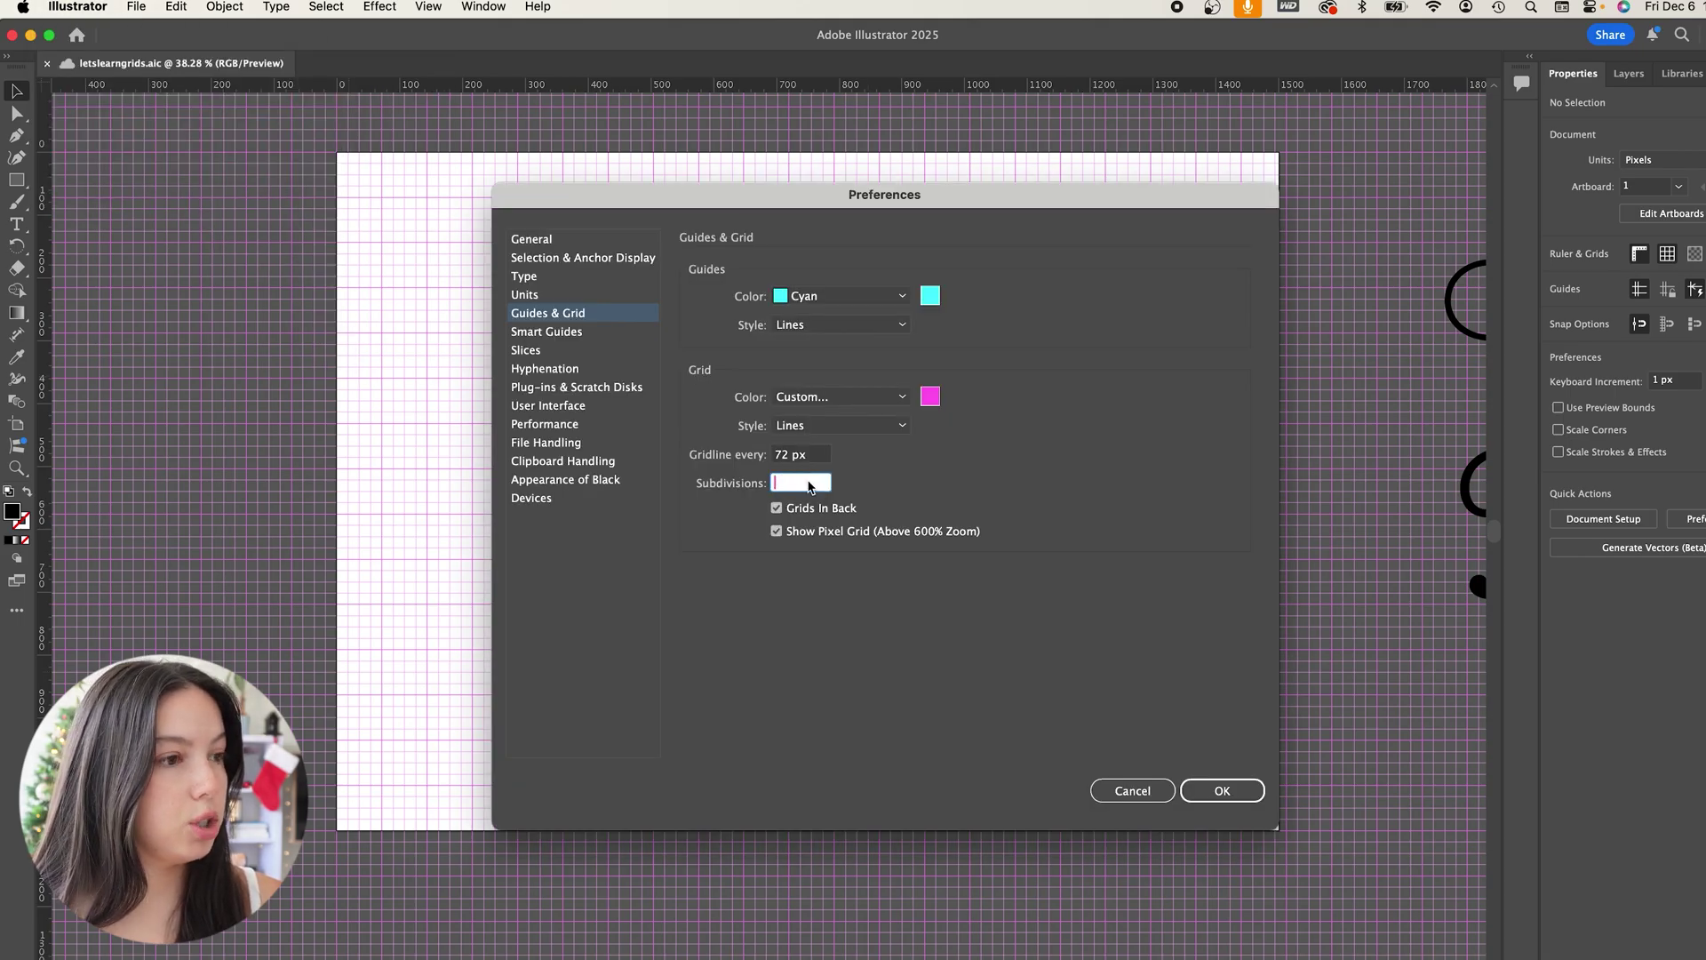
text(2)
click(1215, 791)
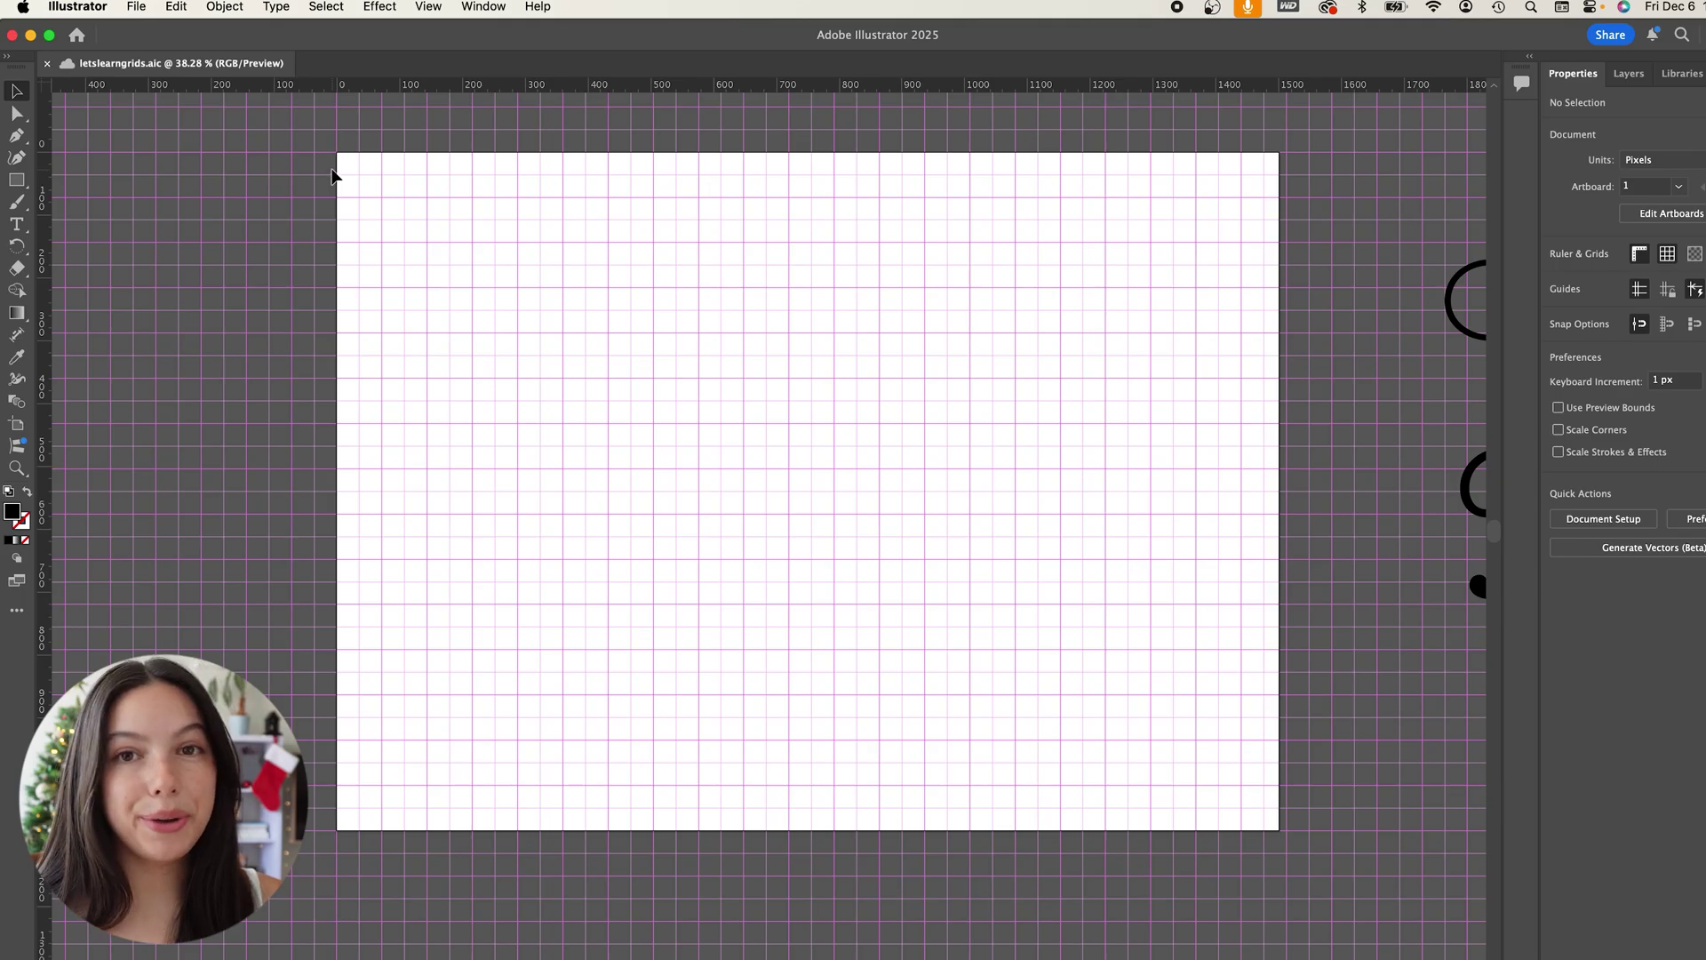
Set the grid subdivisions back to 8 and enable snapping to the grid
key(super+k)
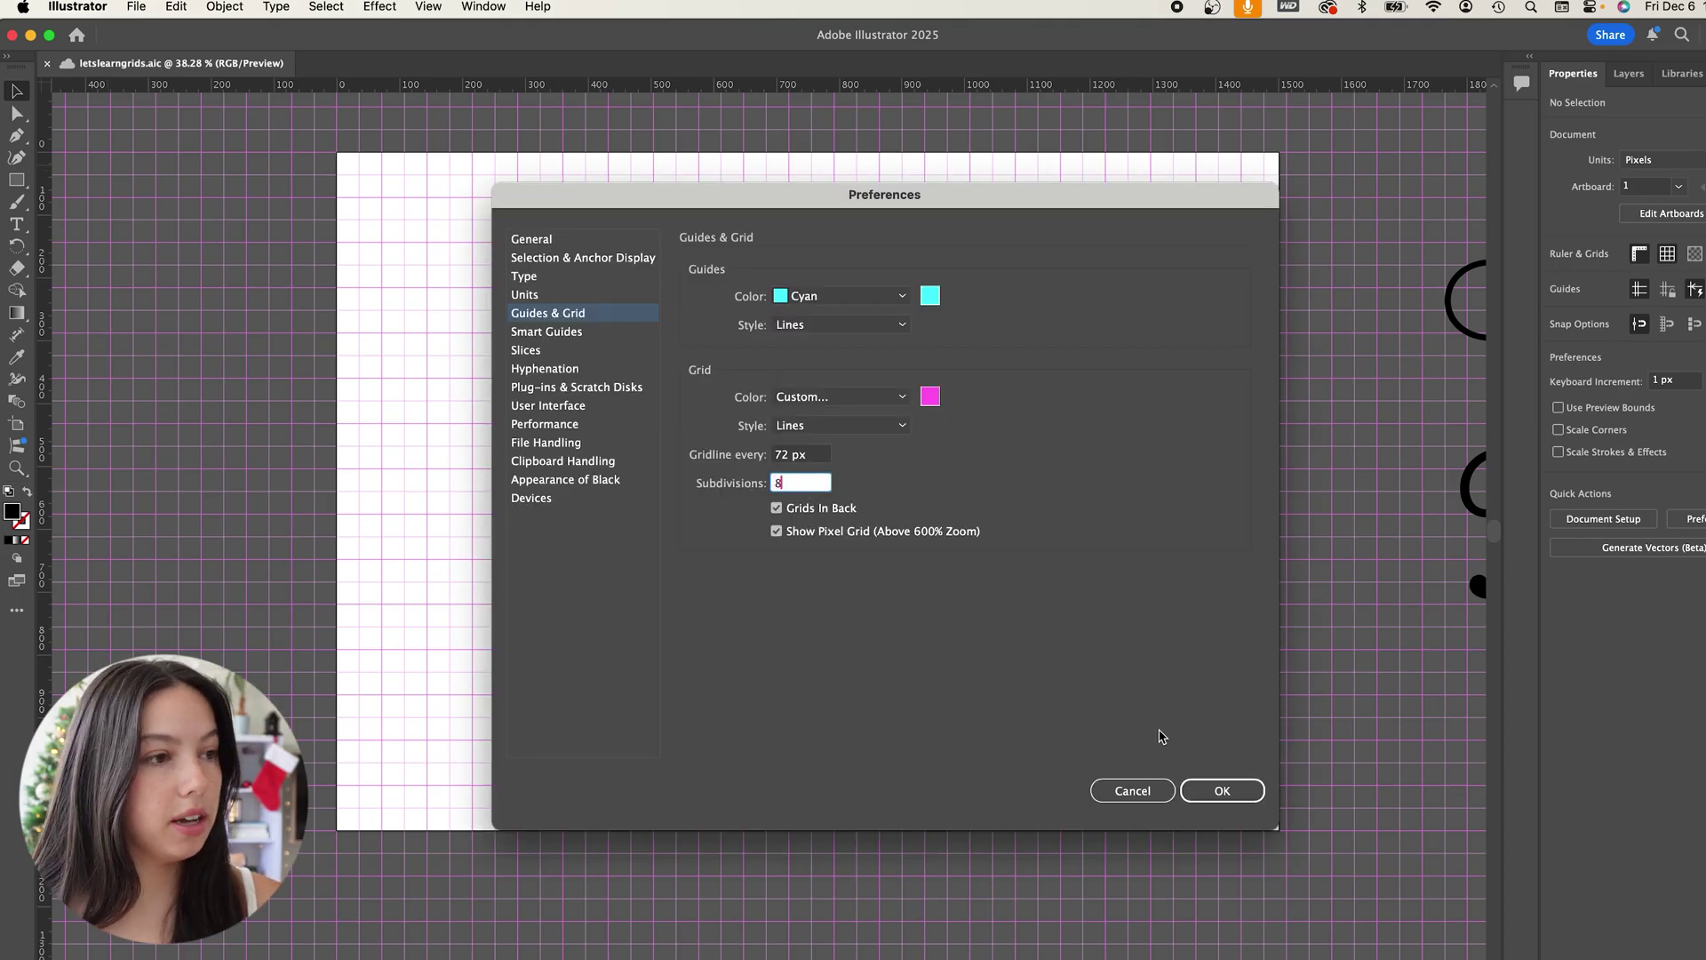
click(1216, 790)
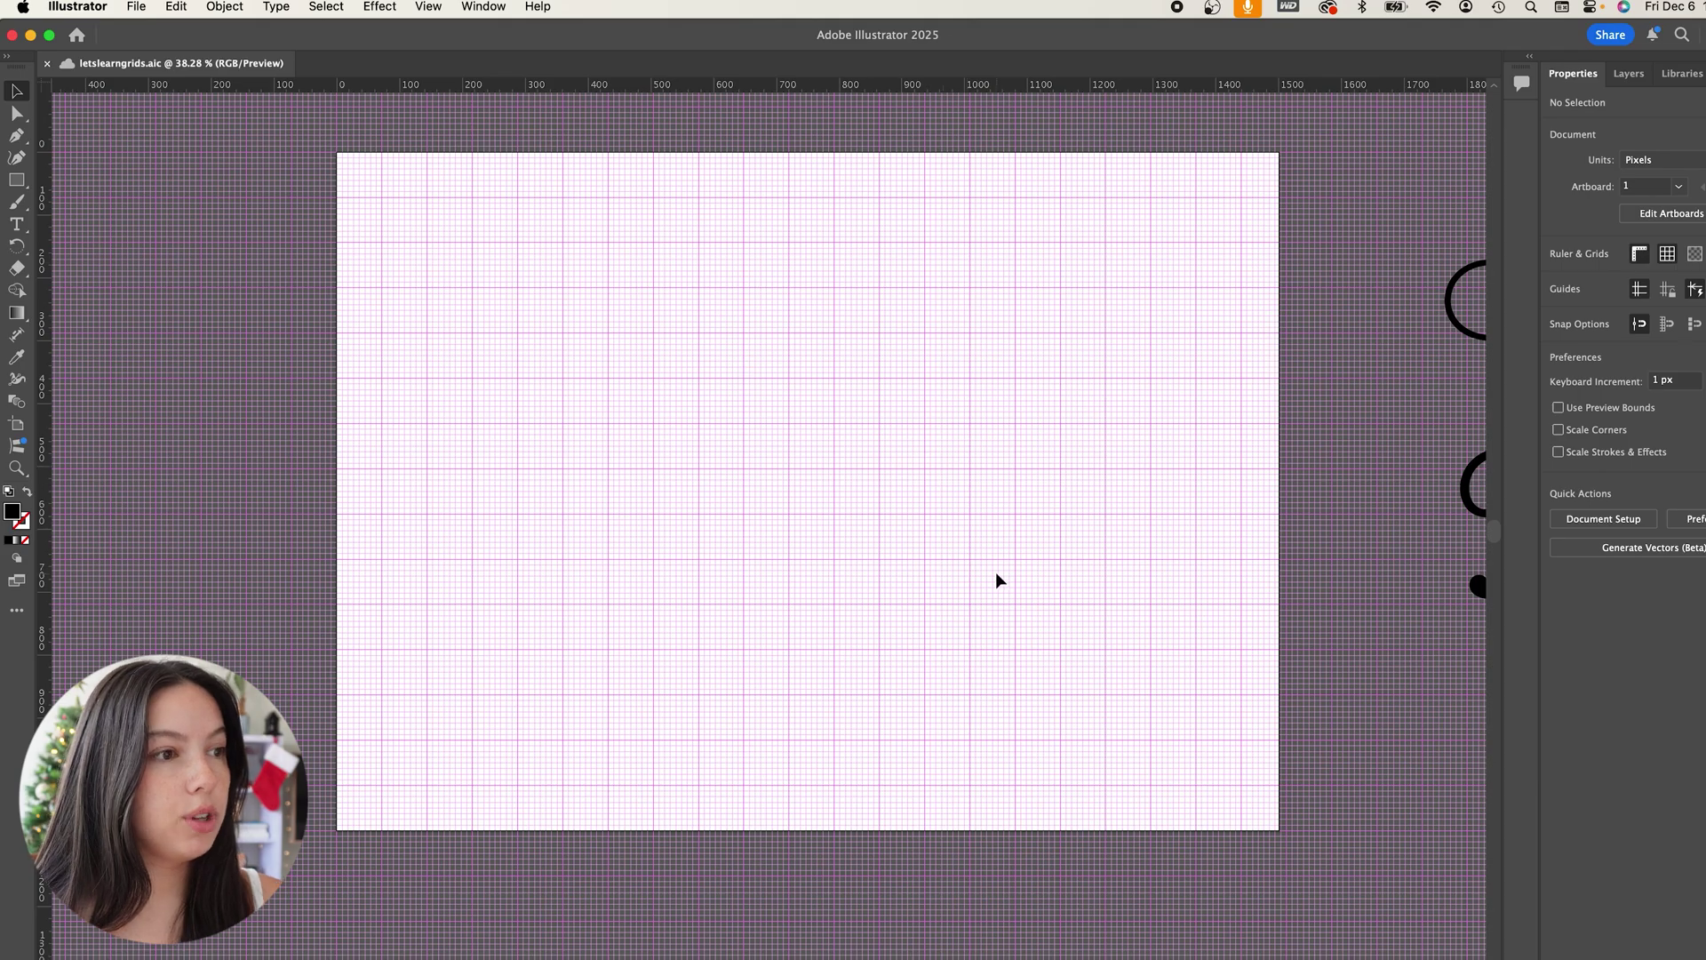
scroll(995, 573, up, 2)
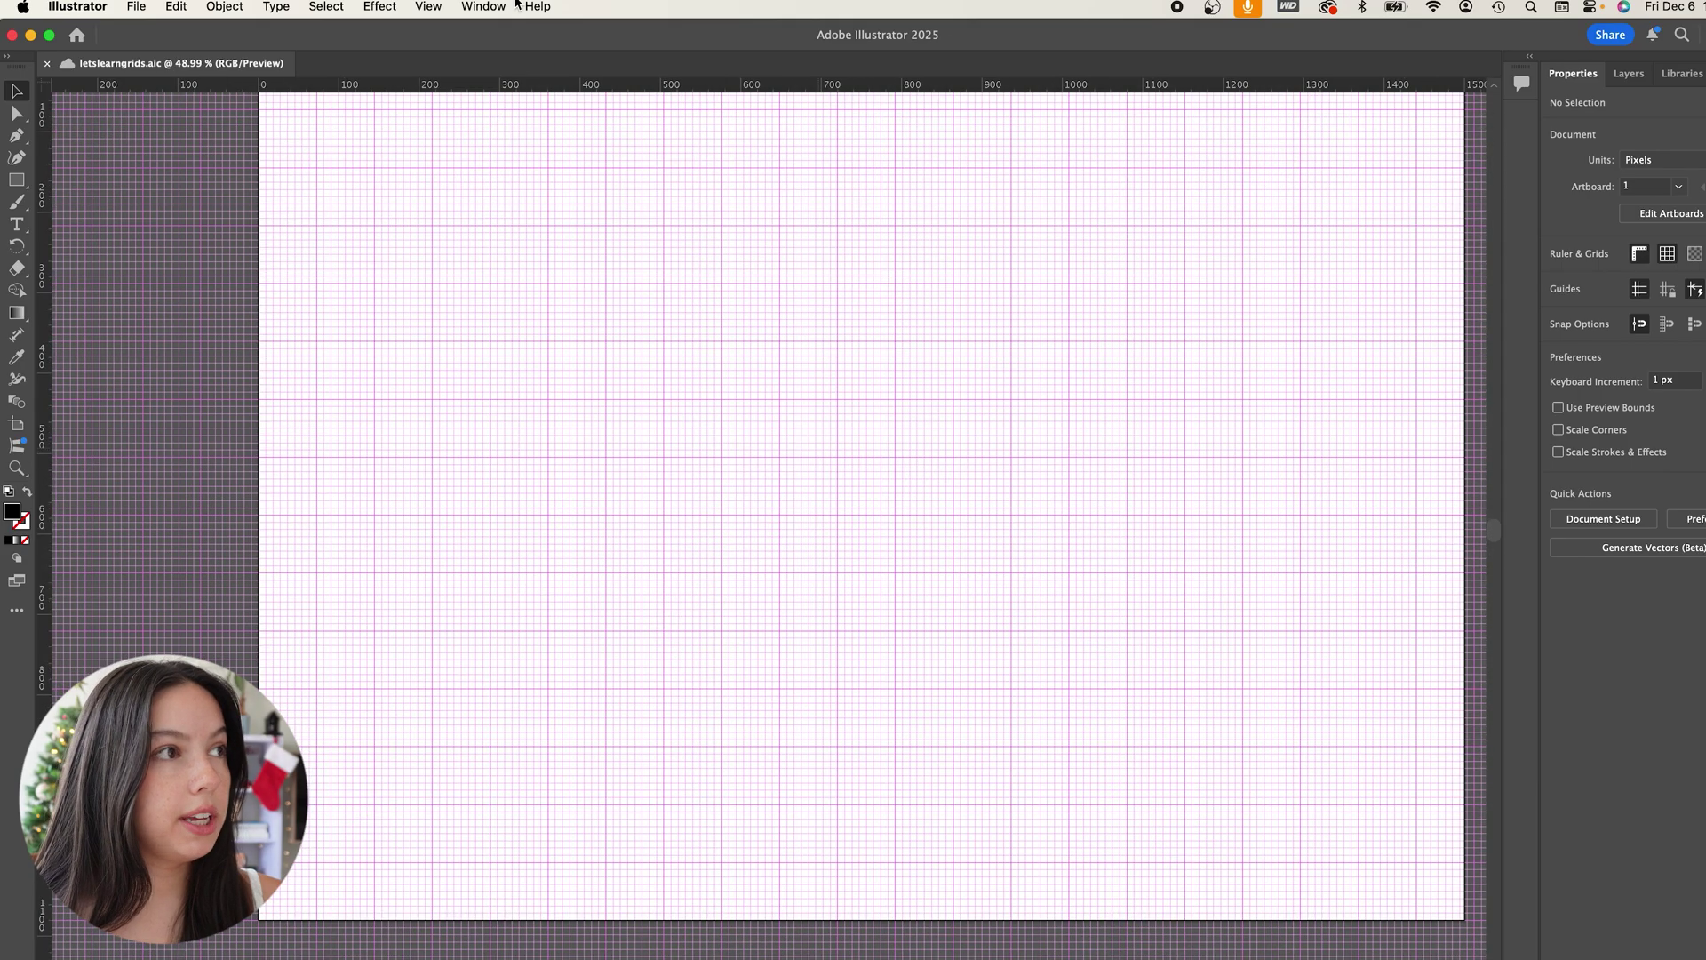
click(449, 6)
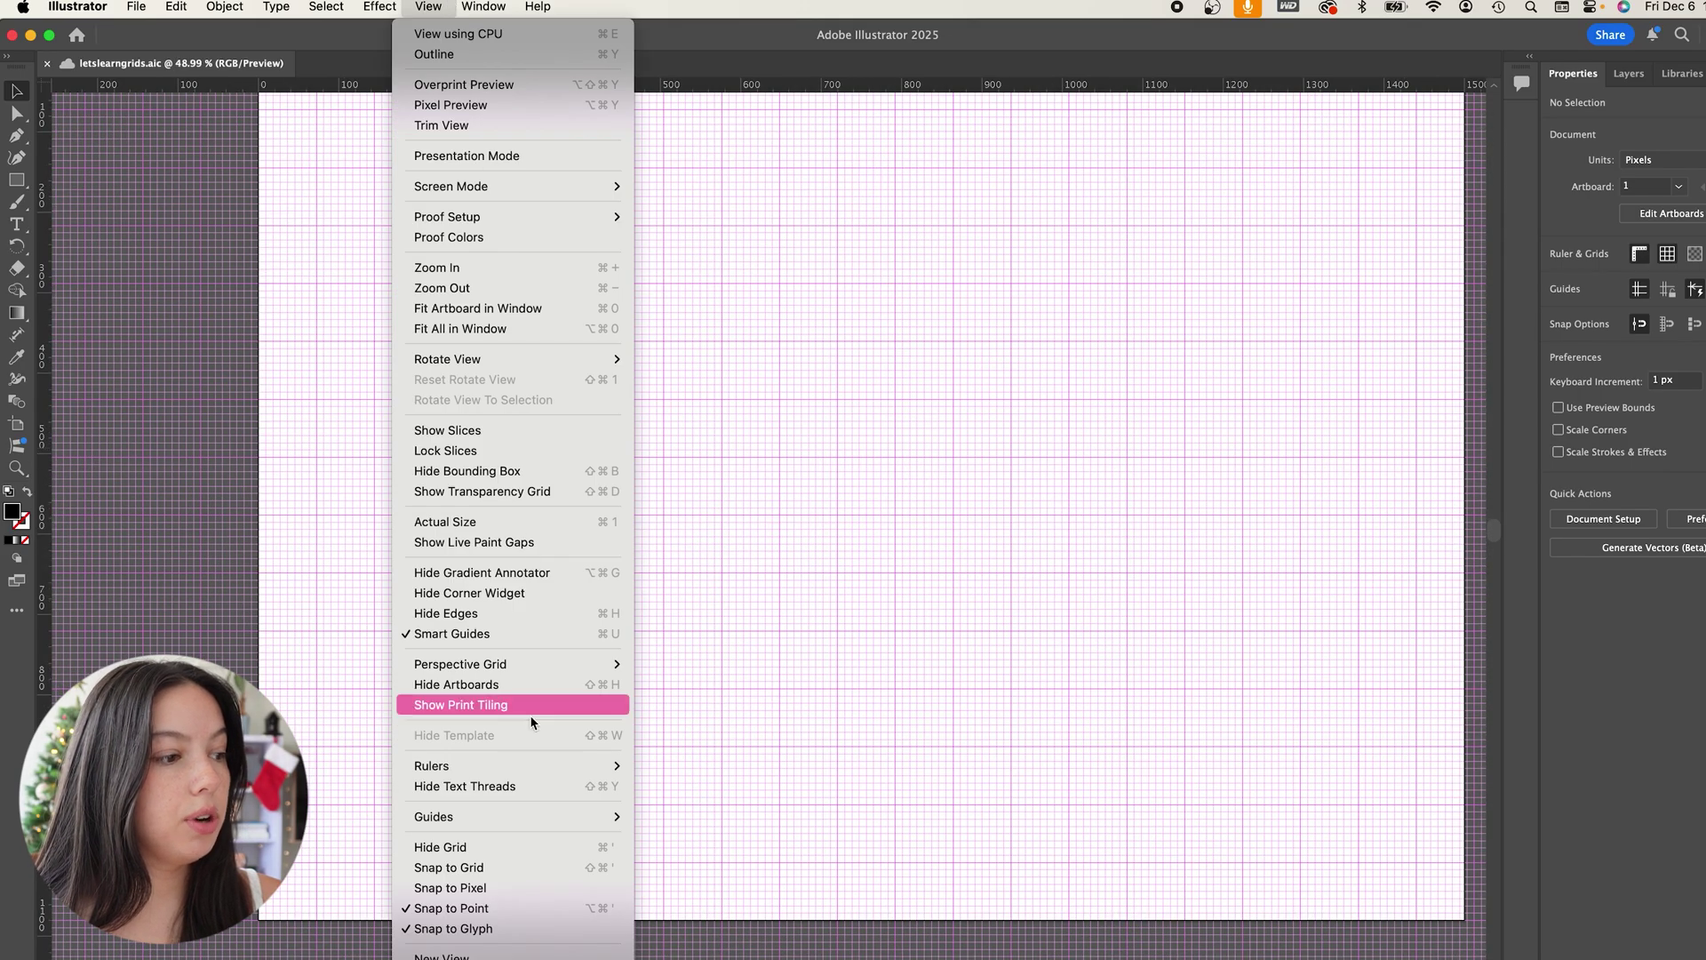
click(490, 867)
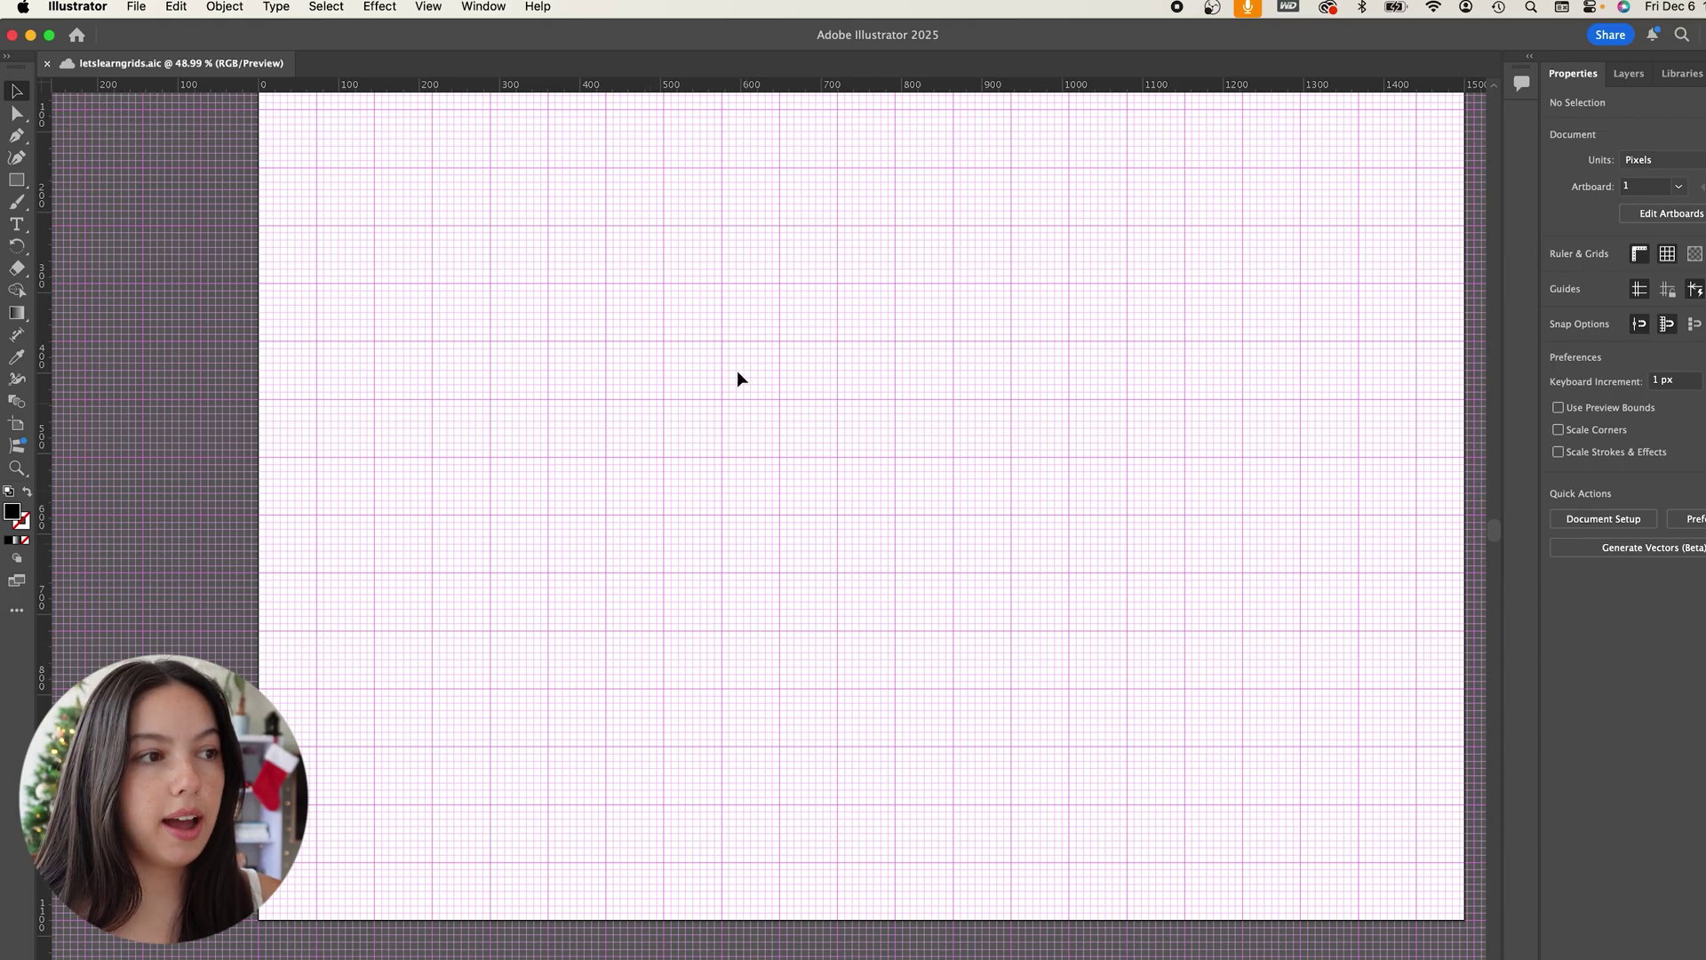
Draw five black 9 px squares, each filling one grid cell: two in one column and three in a column to its right
scroll(729, 372, up, 3)
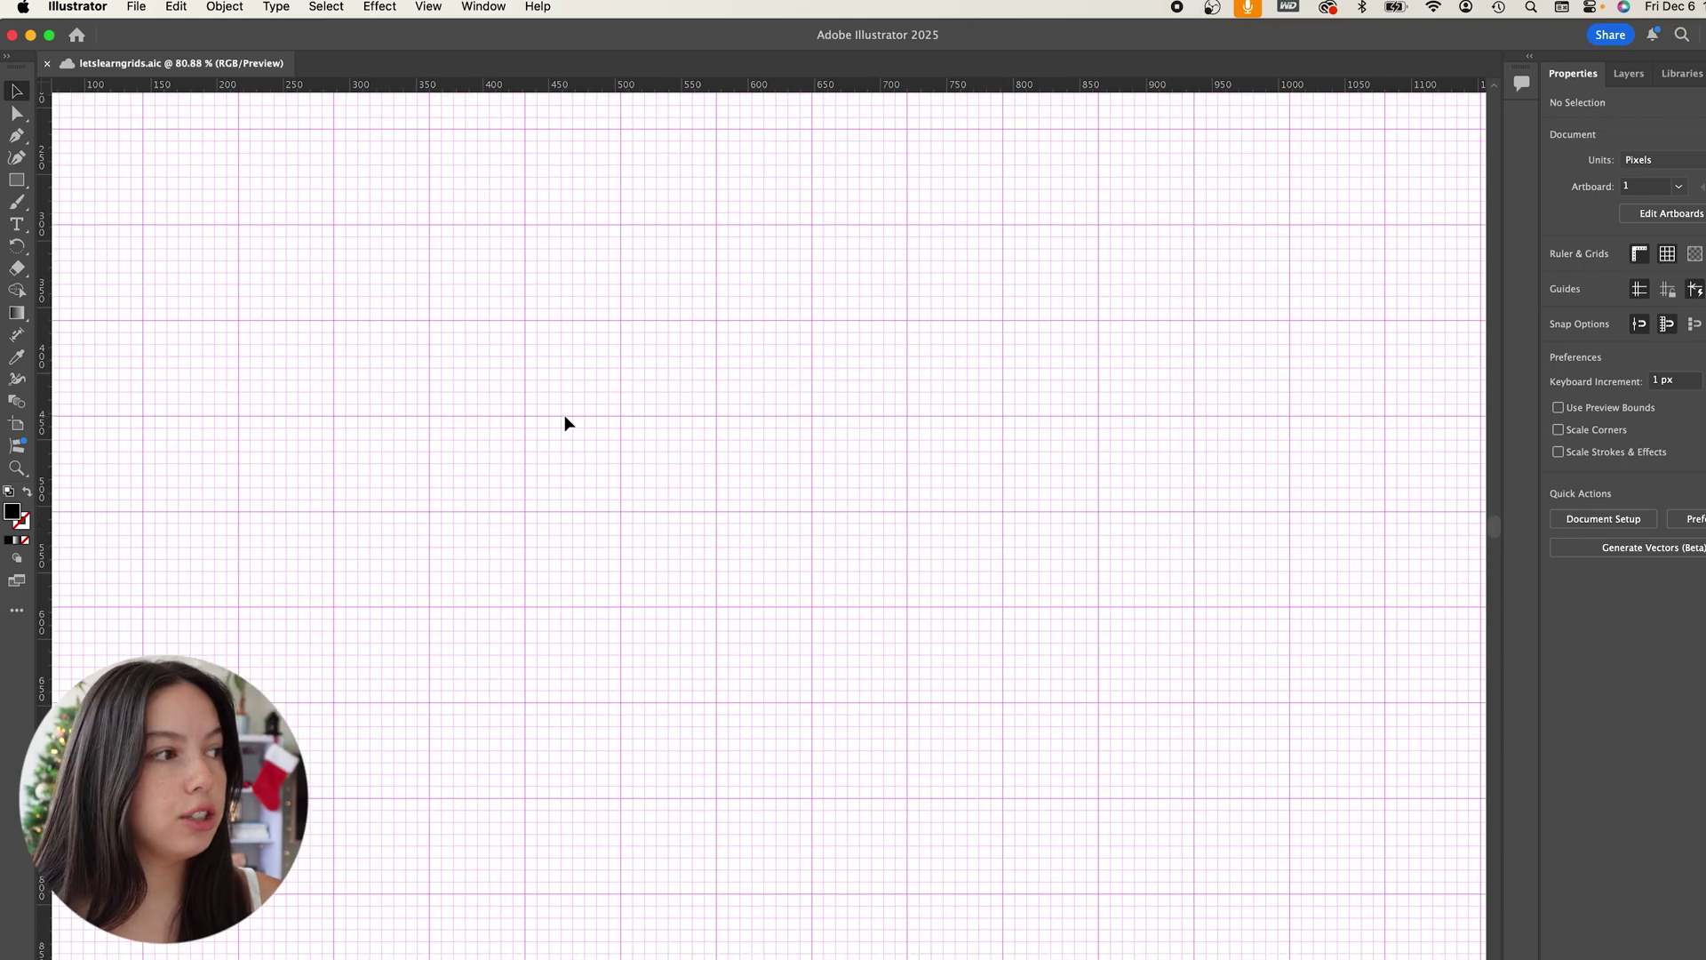
click(16, 180)
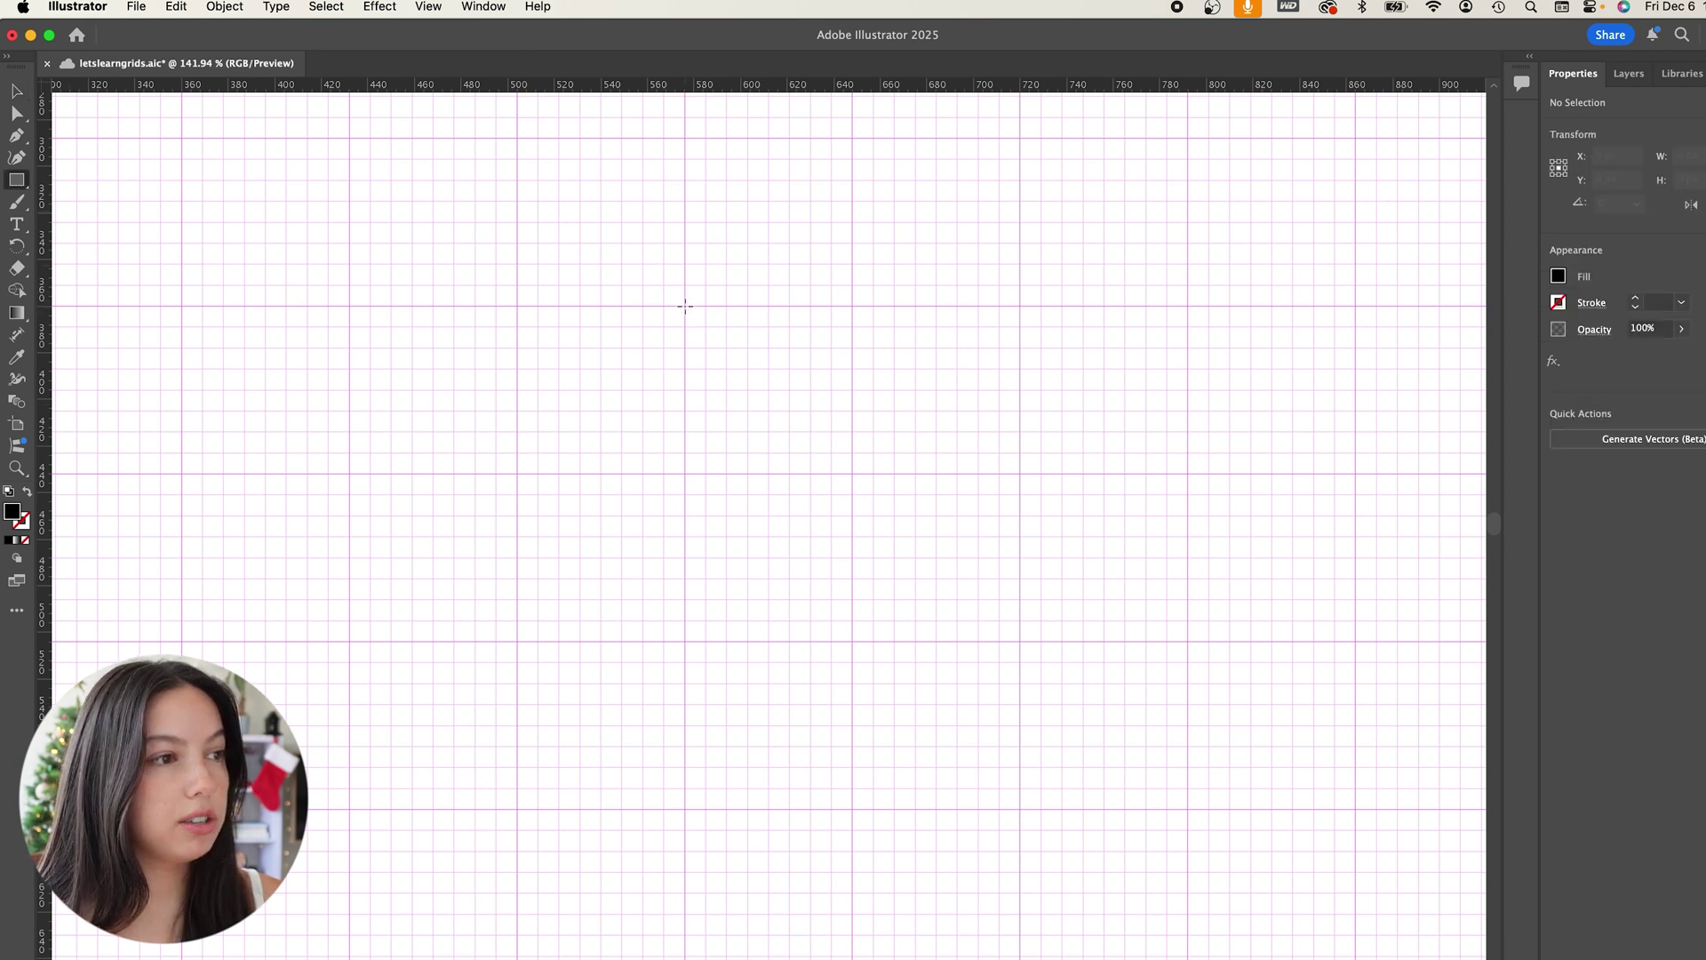
drag(685, 306, 705, 325)
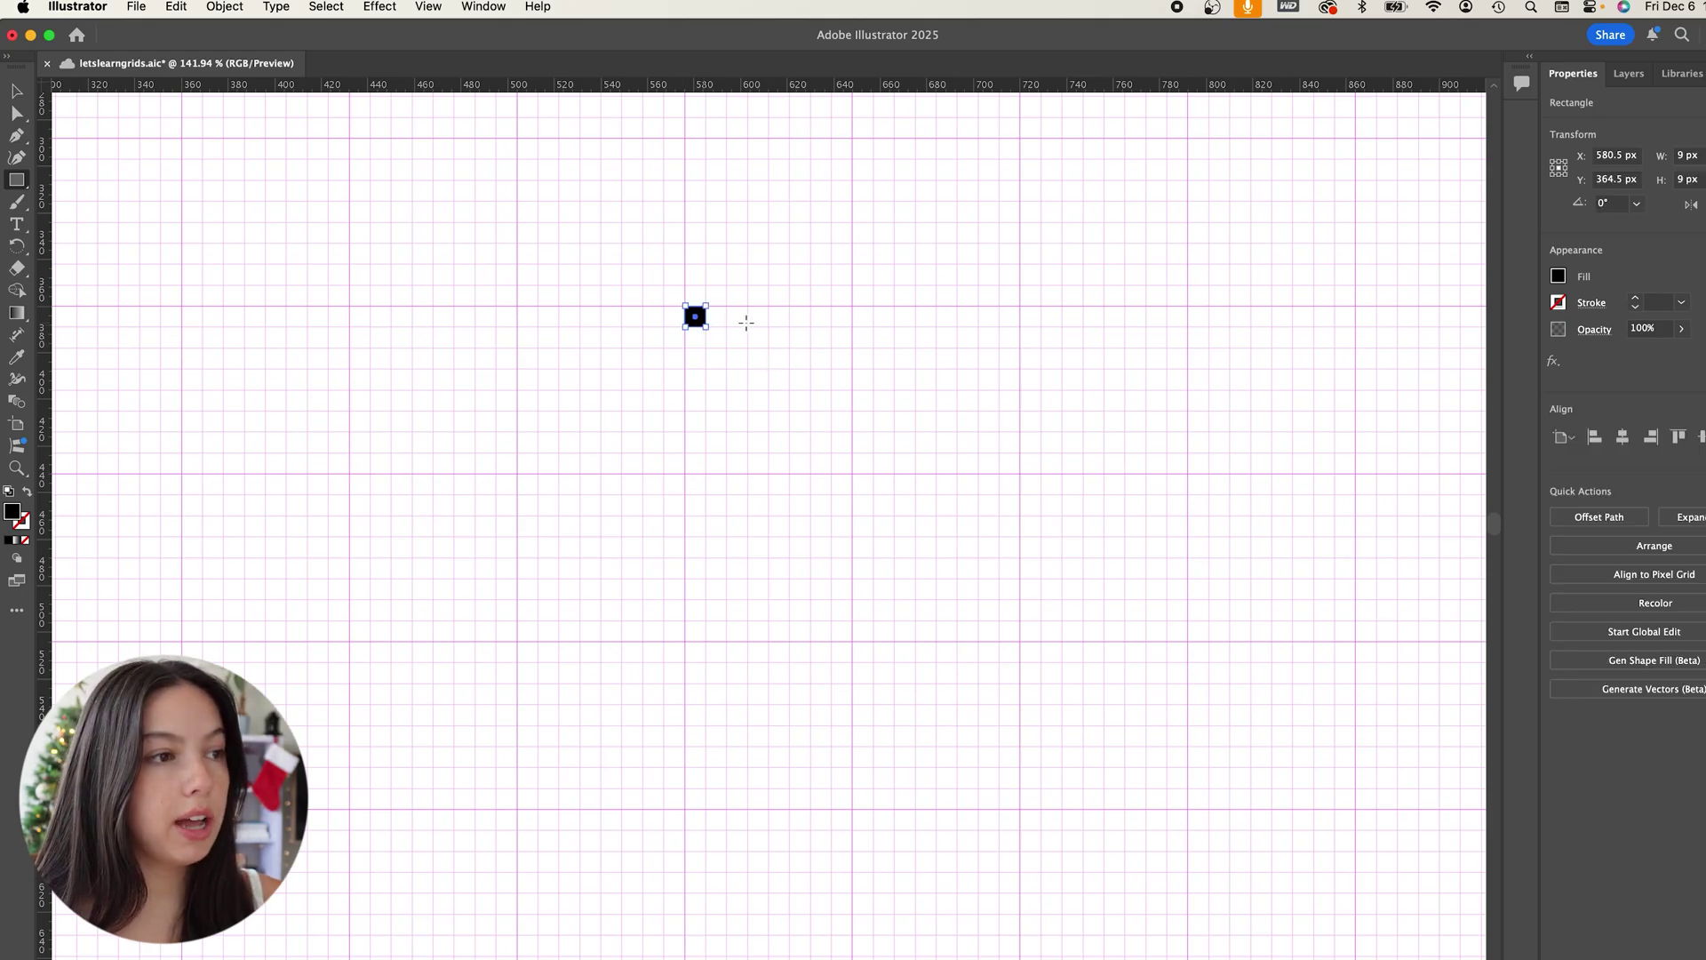
mouse_move(746, 325)
mouse_down()
mouse_move(770, 348)
mouse_move(770, 433)
mouse_up()
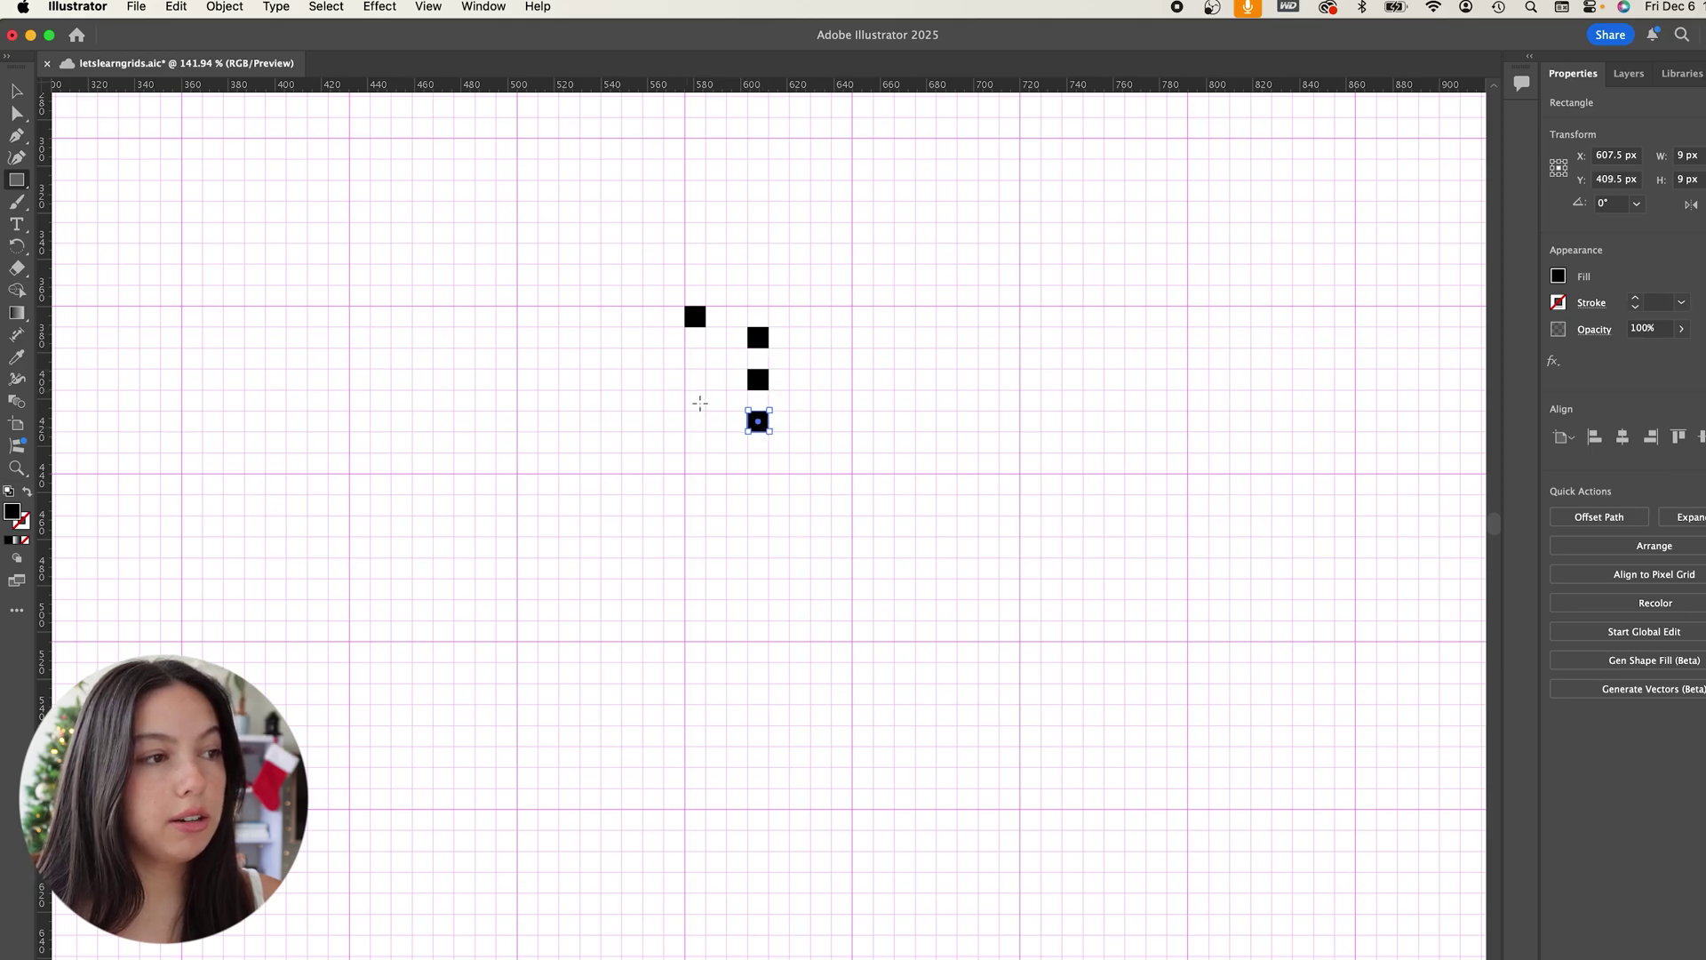
drag(684, 390, 707, 412)
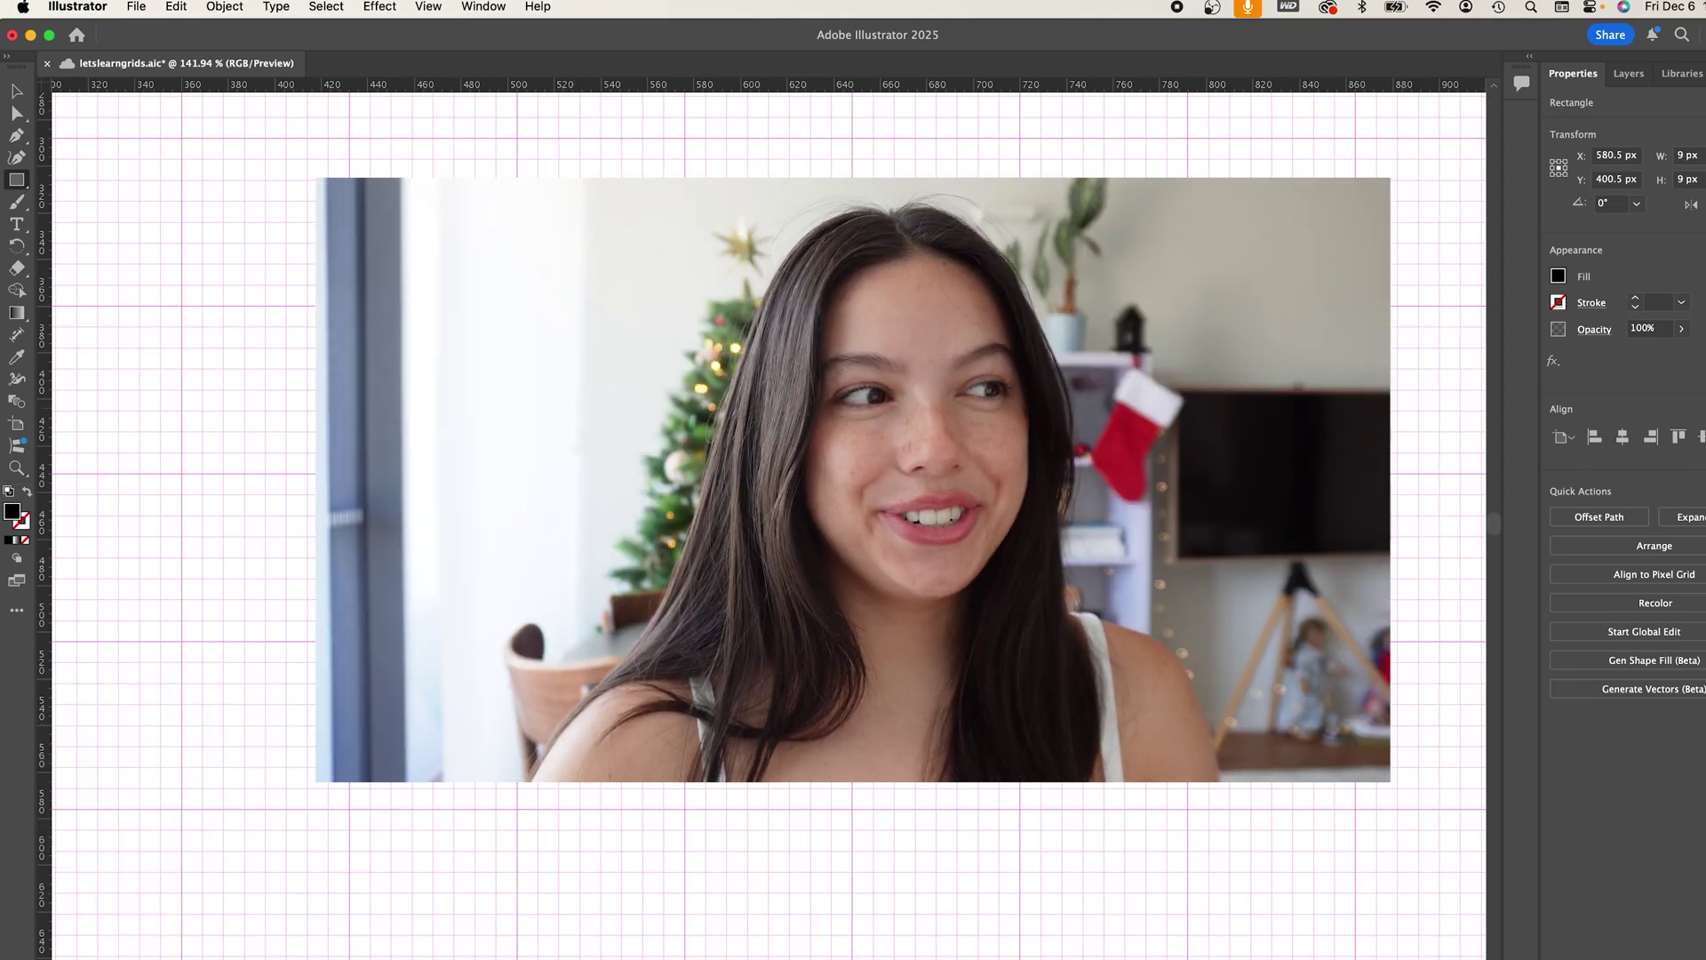
Select all five squares together and clear the selection
click(17, 91)
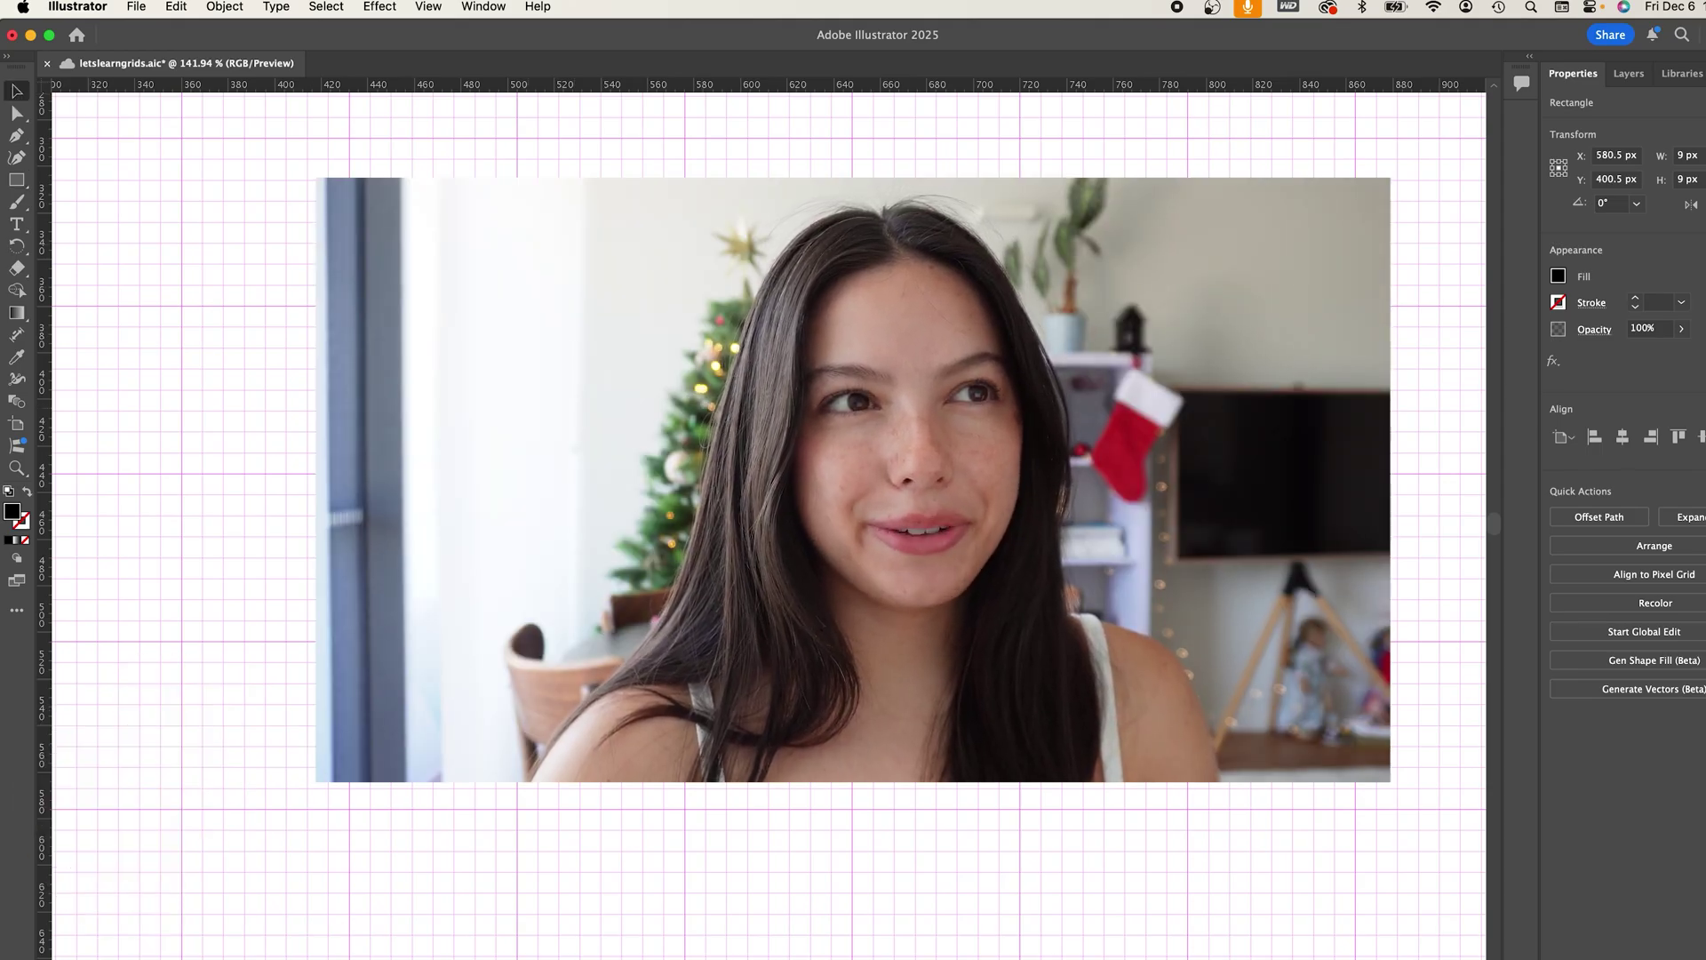
click(636, 426)
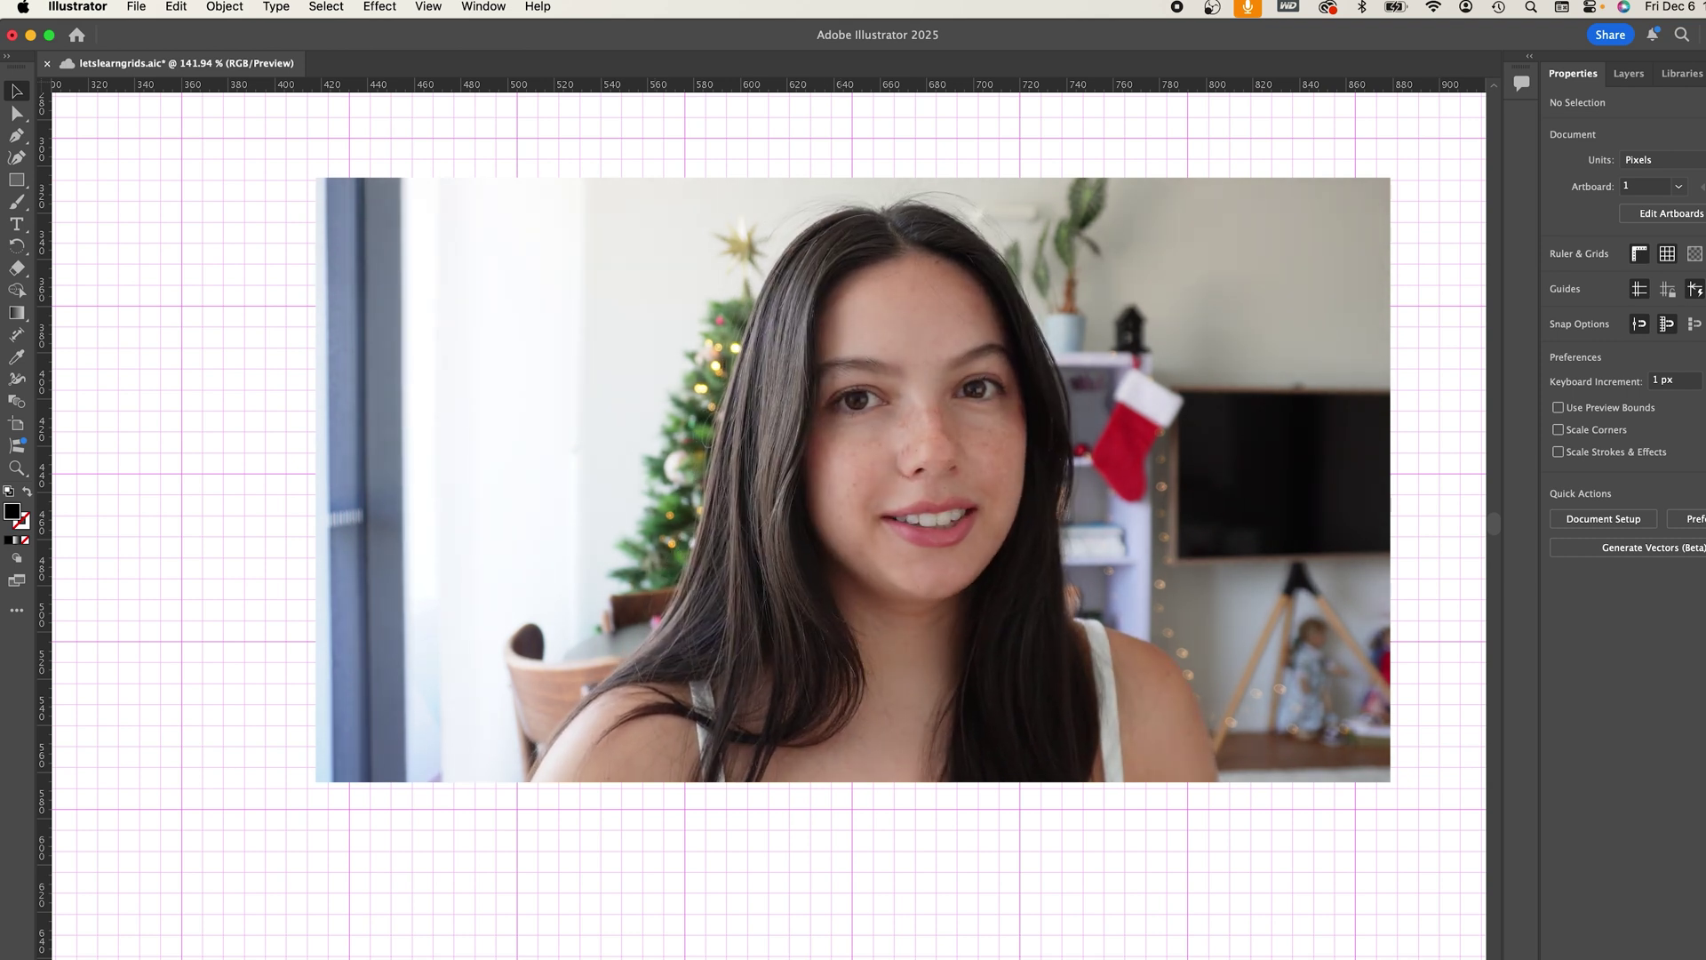
drag(668, 291, 784, 446)
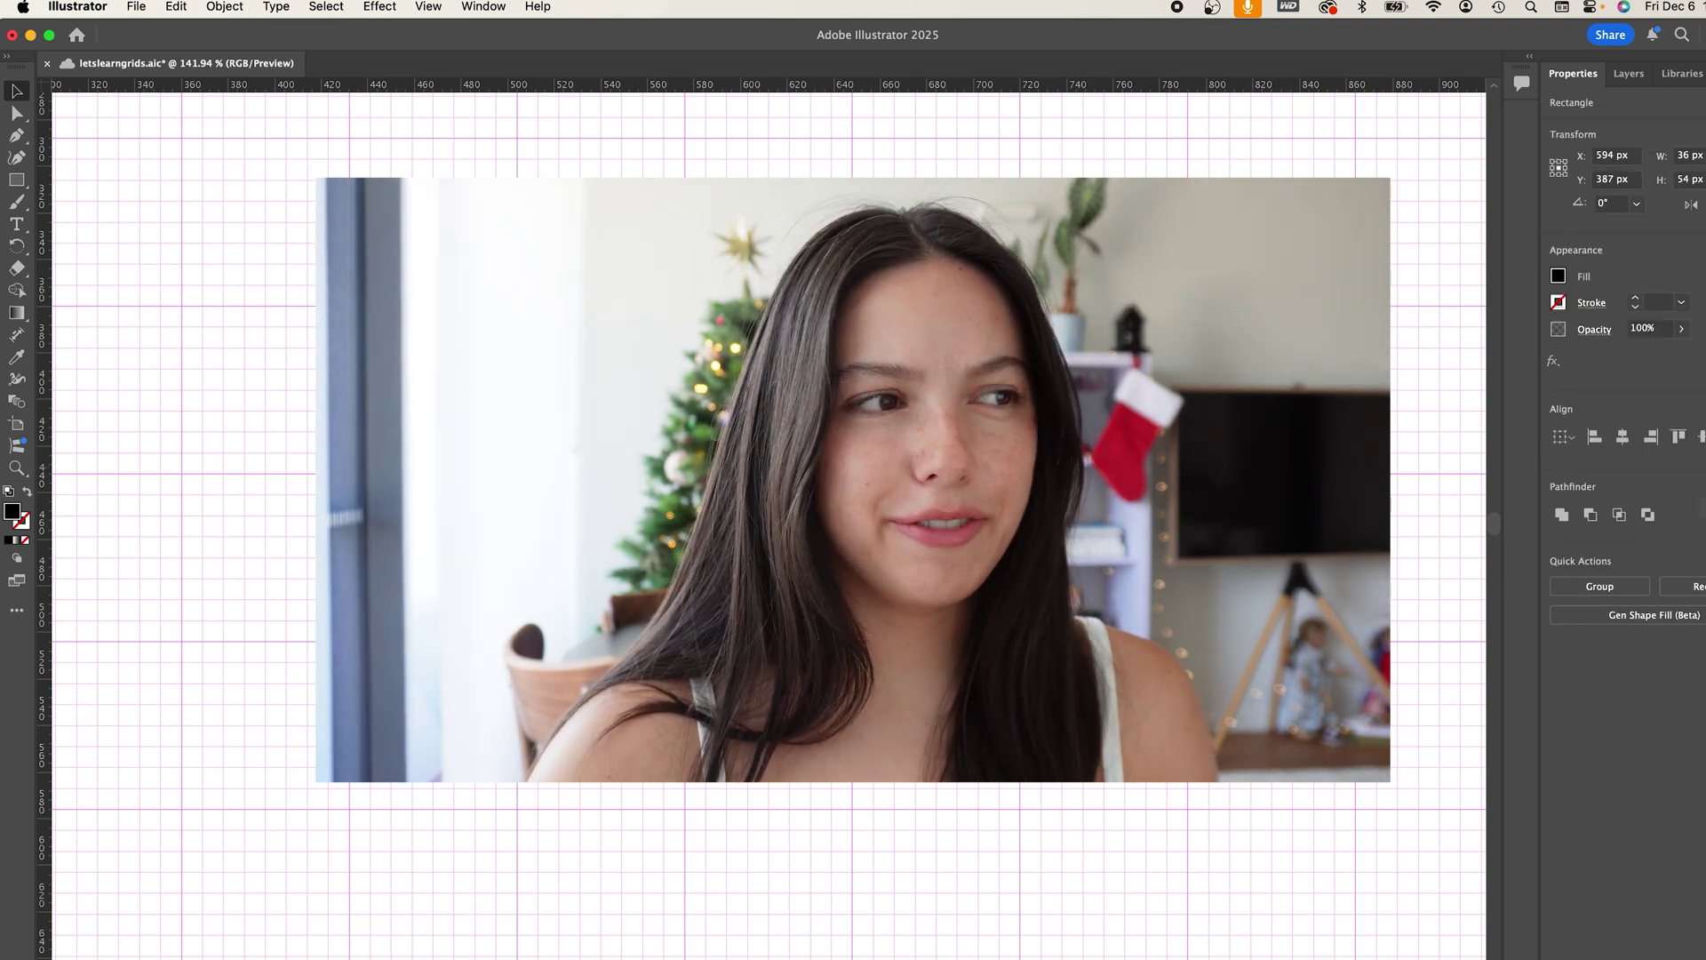
key(shift+super+a)
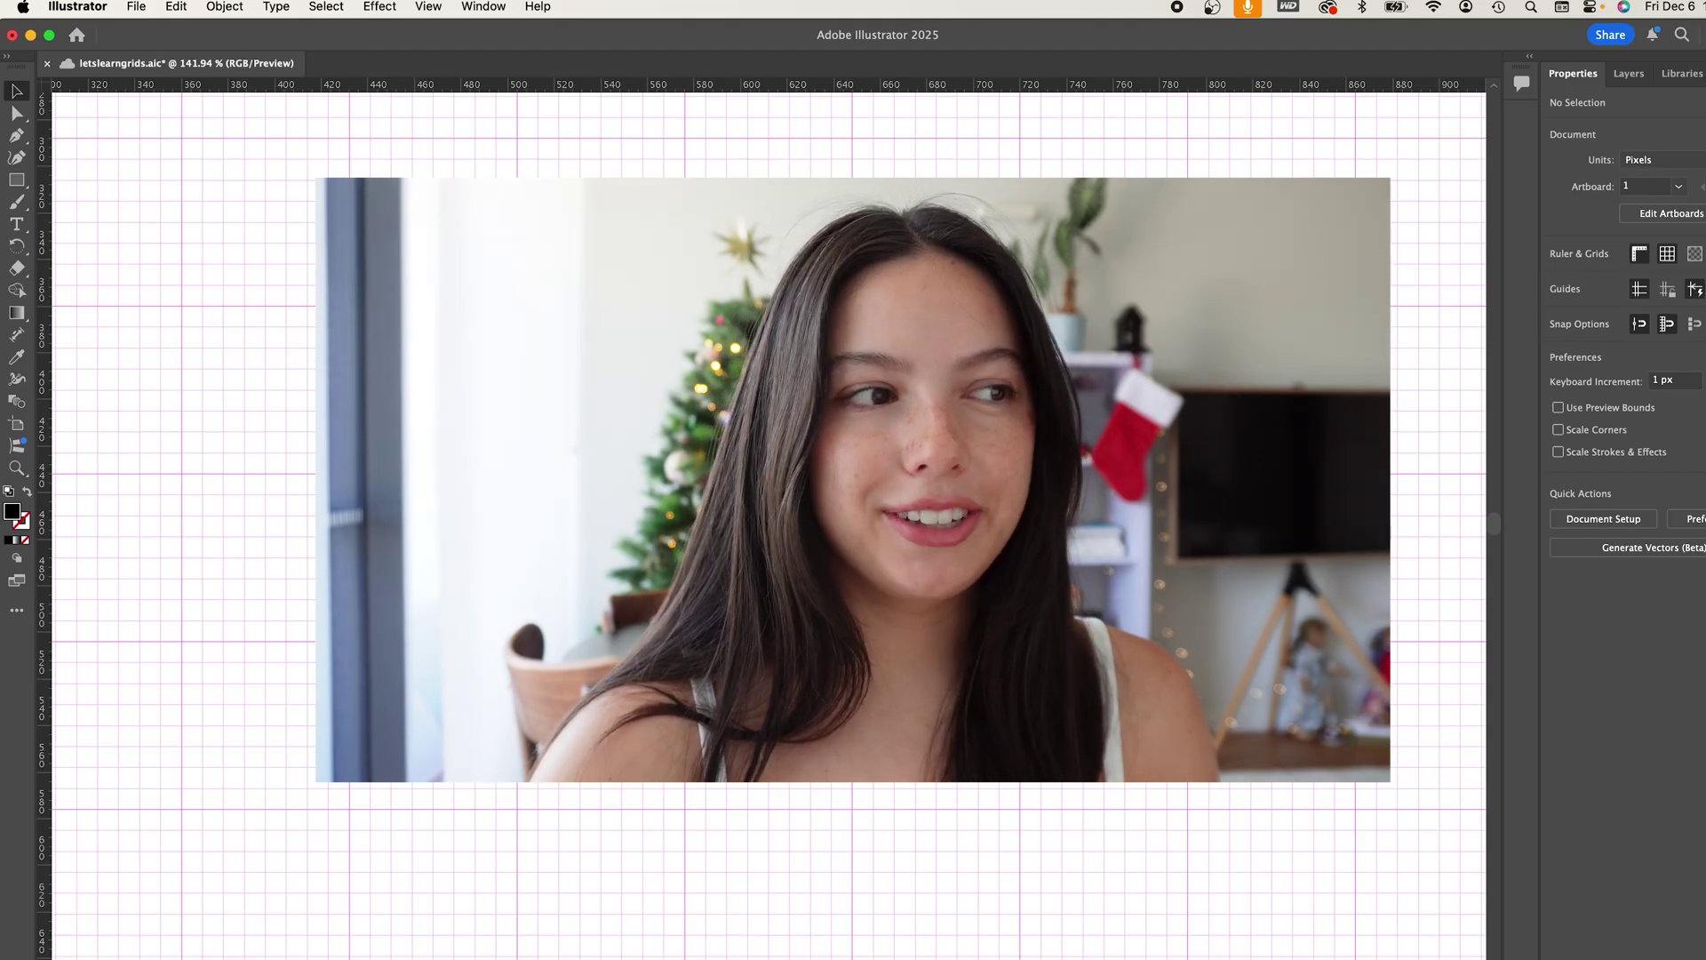
Create an area type frame about 522 by 459 px on the artboard, aligned to the grid and filled with Lorem ipsum placeholder text
scroll(849, 449, down, 2)
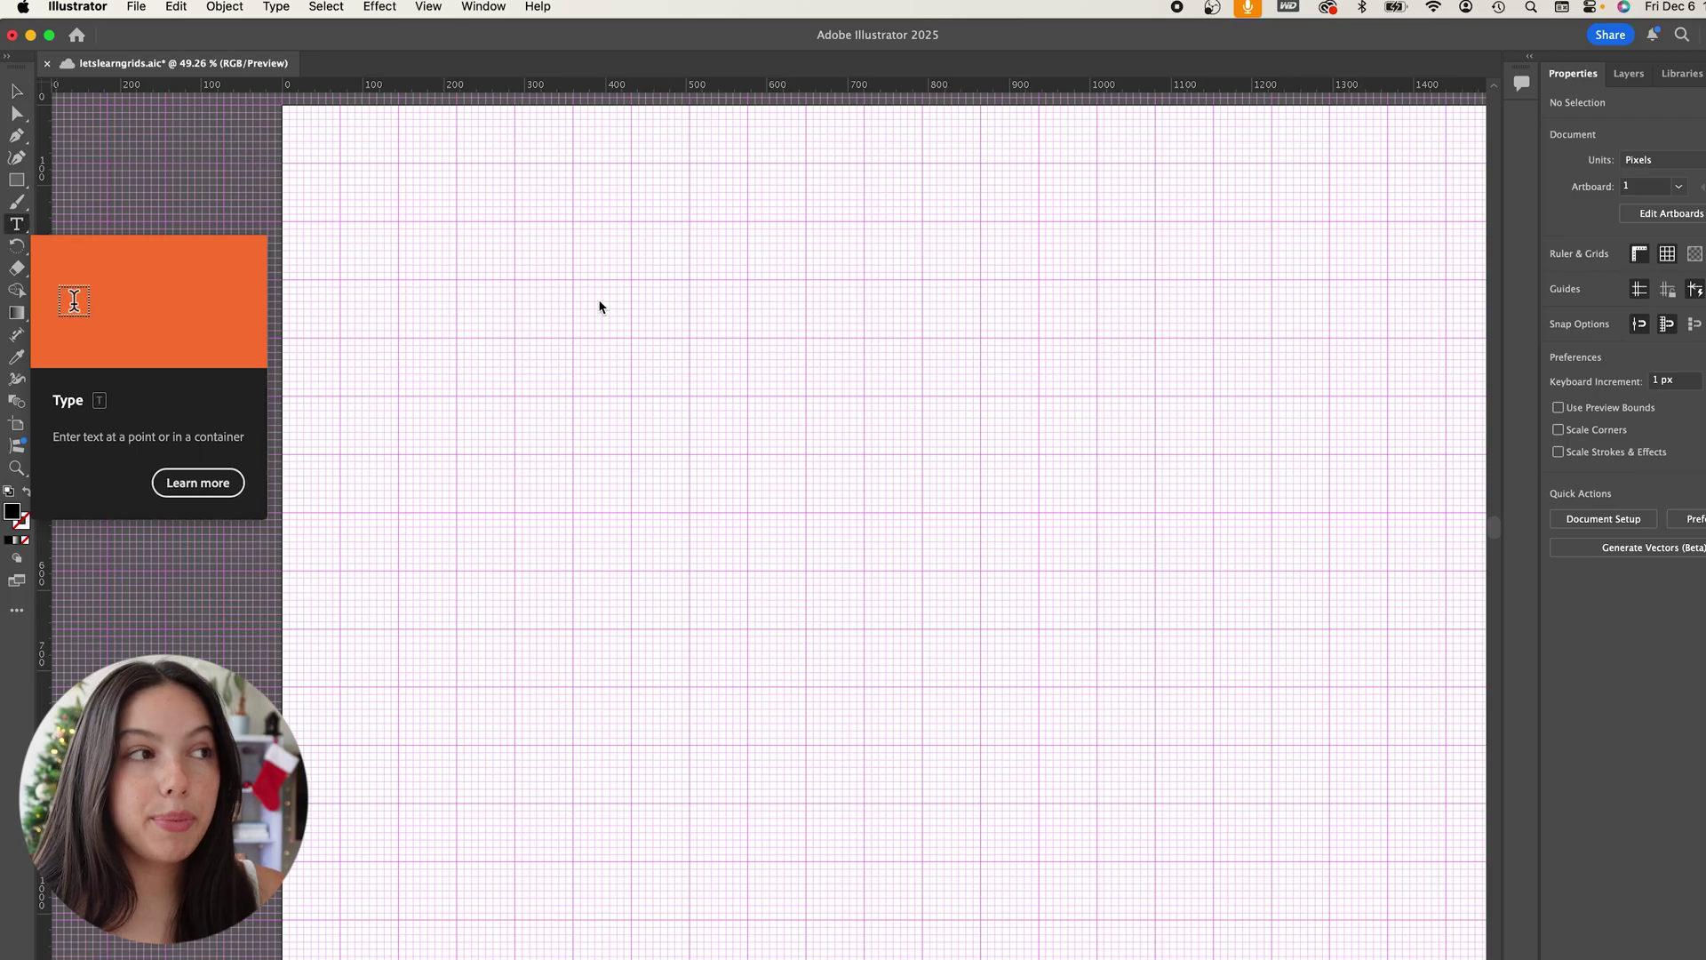
drag(594, 294, 1018, 660)
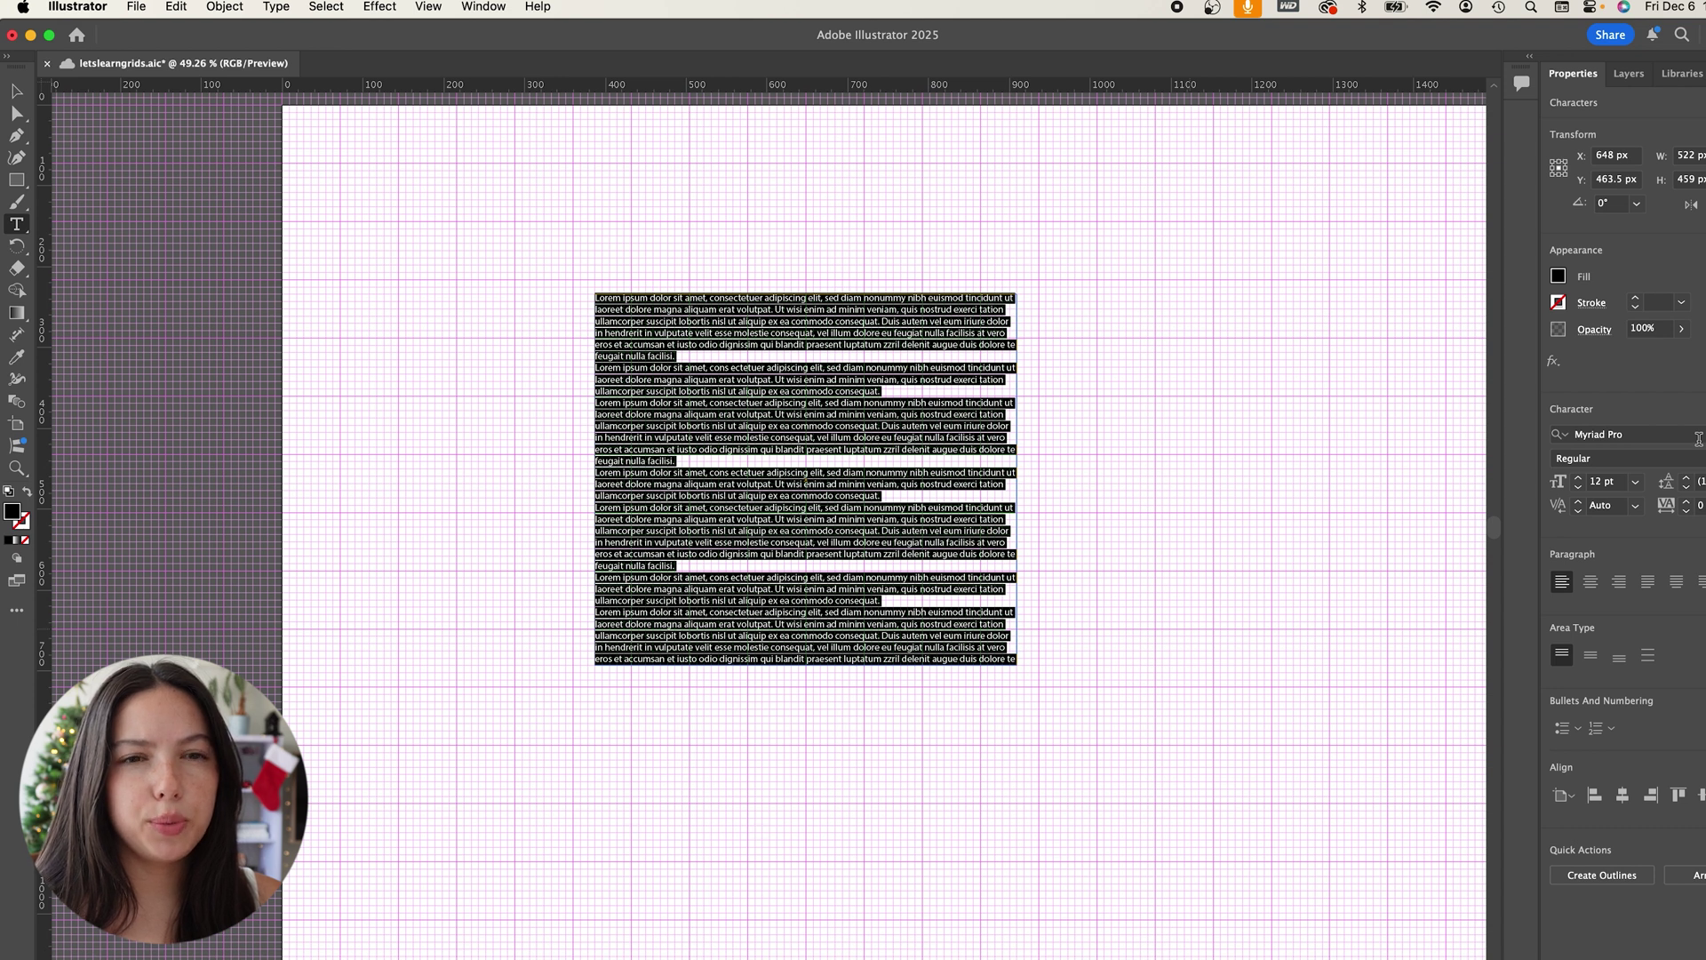
Format the selected placeholder text in Moret Extrabold at 169 pt
click(1702, 435)
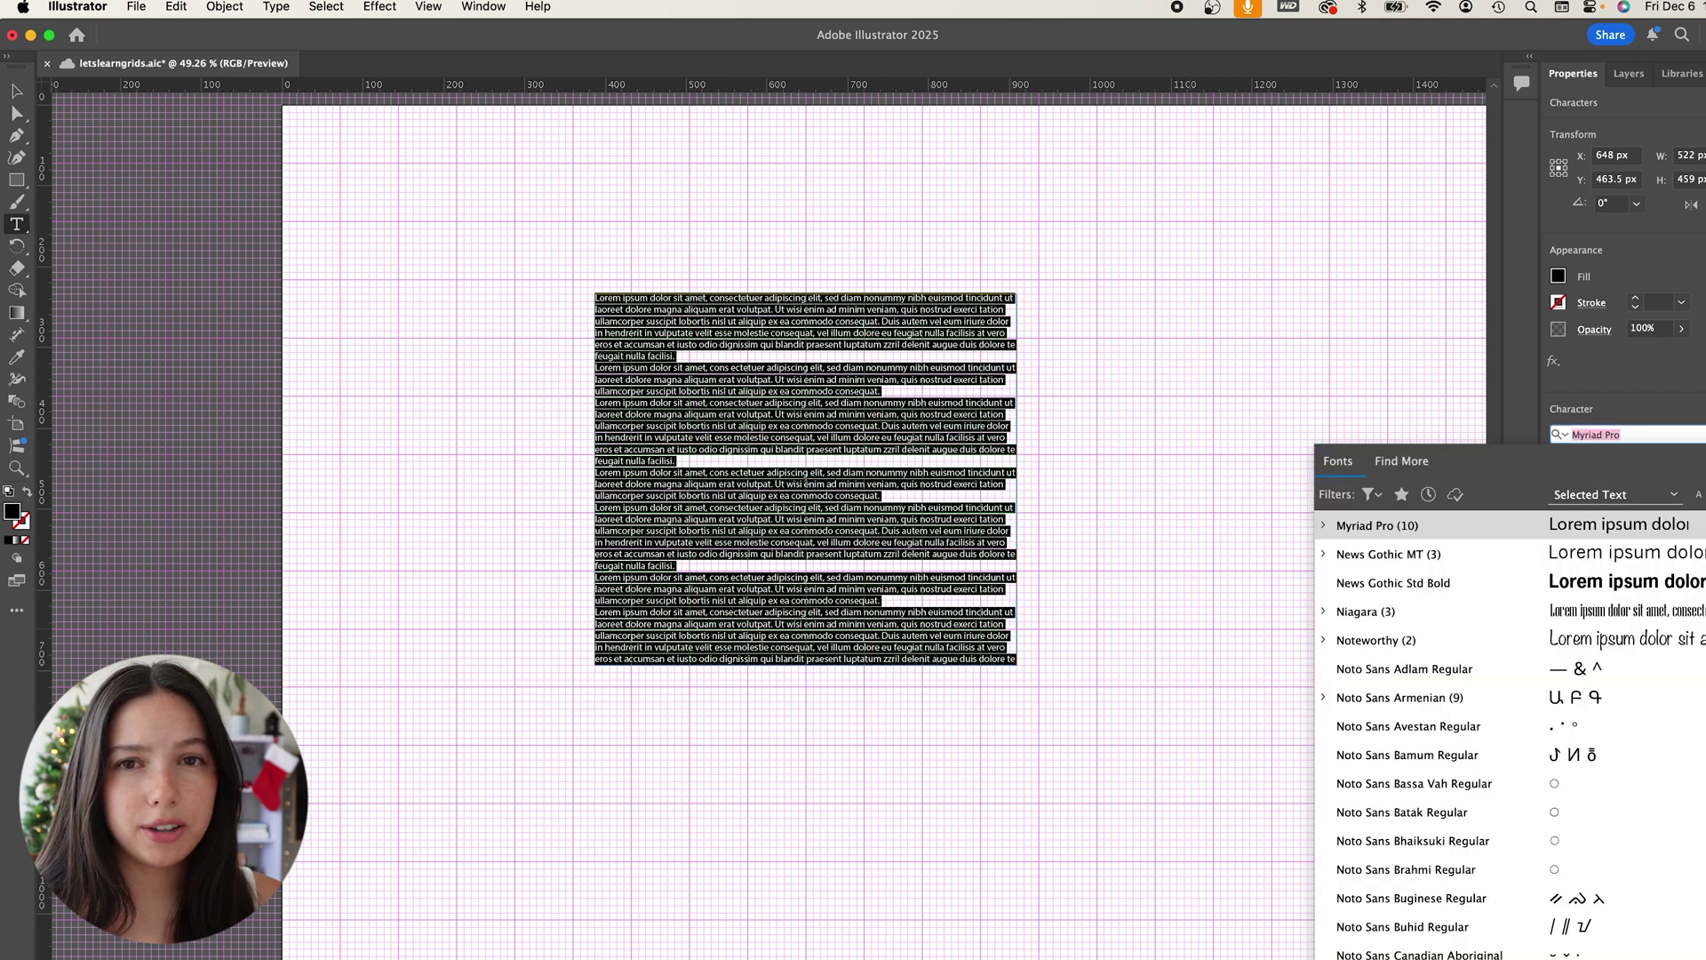
scroll(1546, 580, up, 5)
scroll(1546, 581, up, 20)
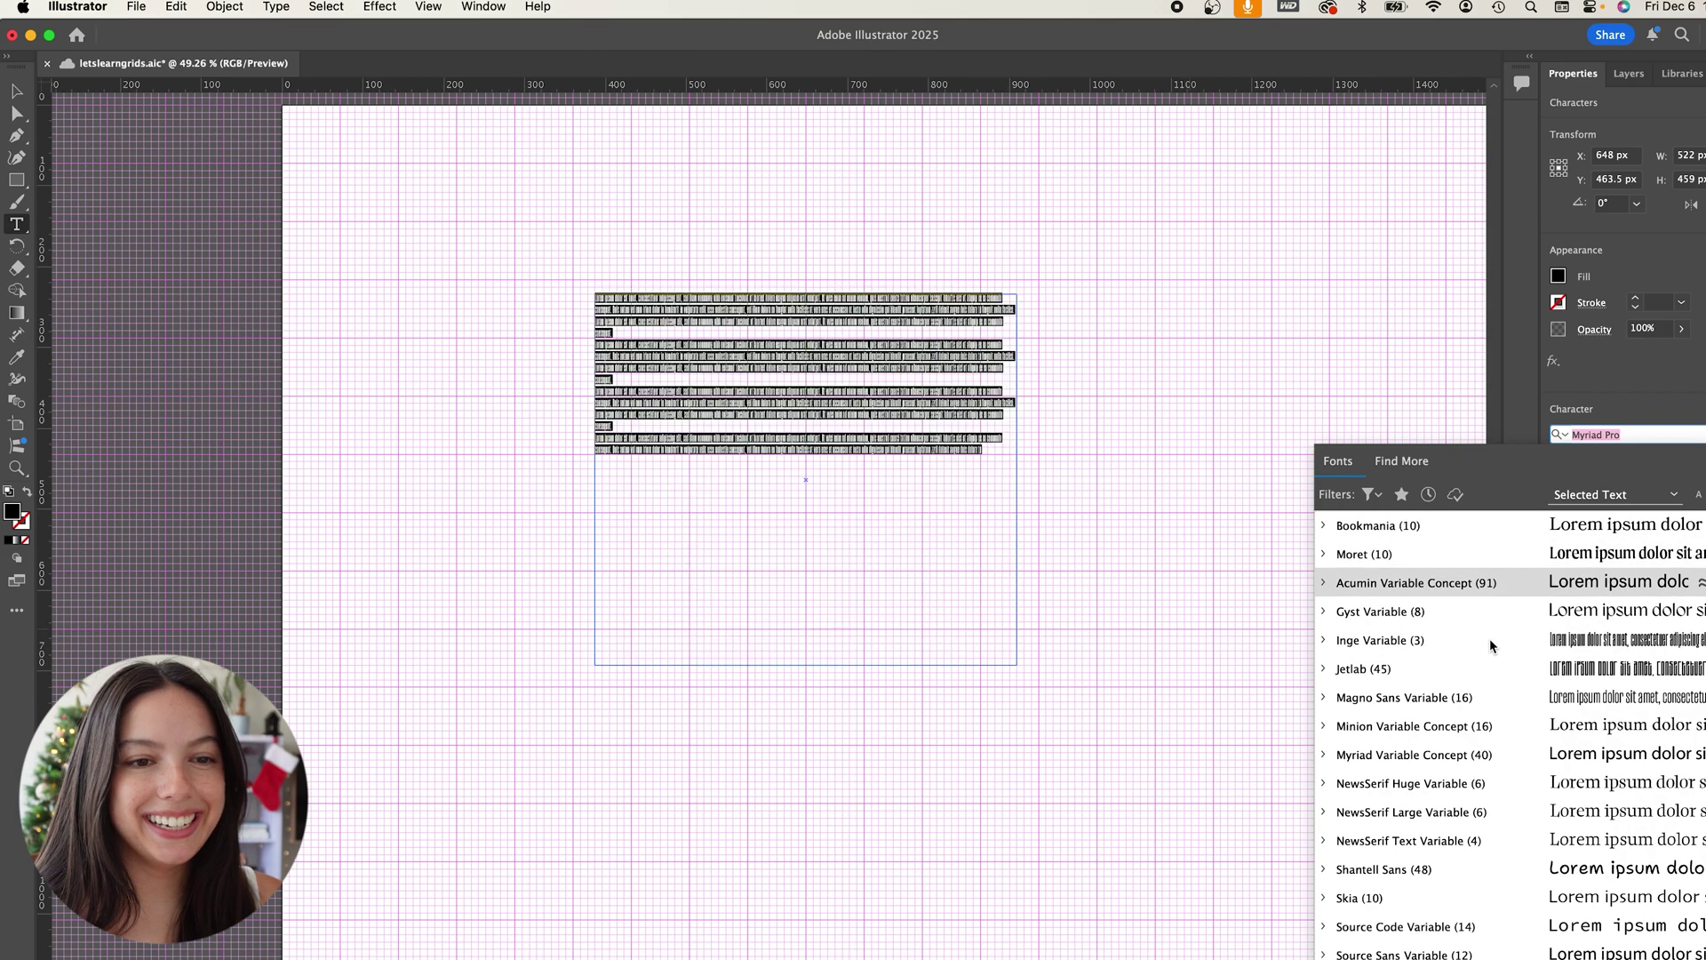
click(1467, 553)
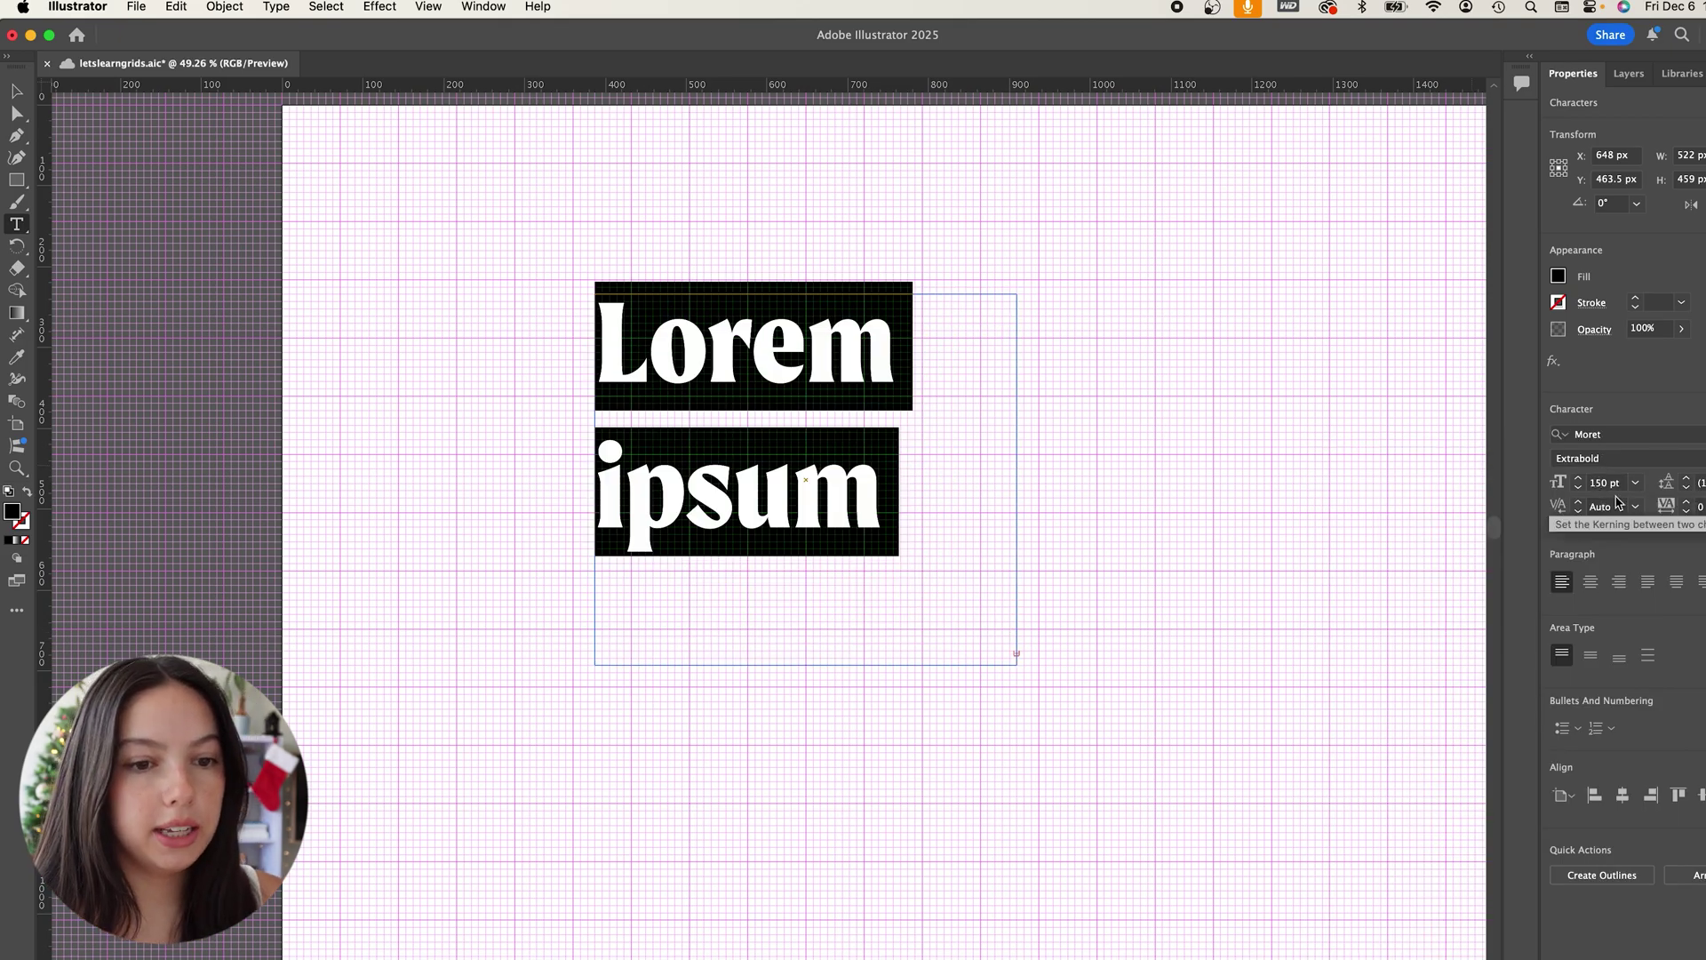
click(1578, 479)
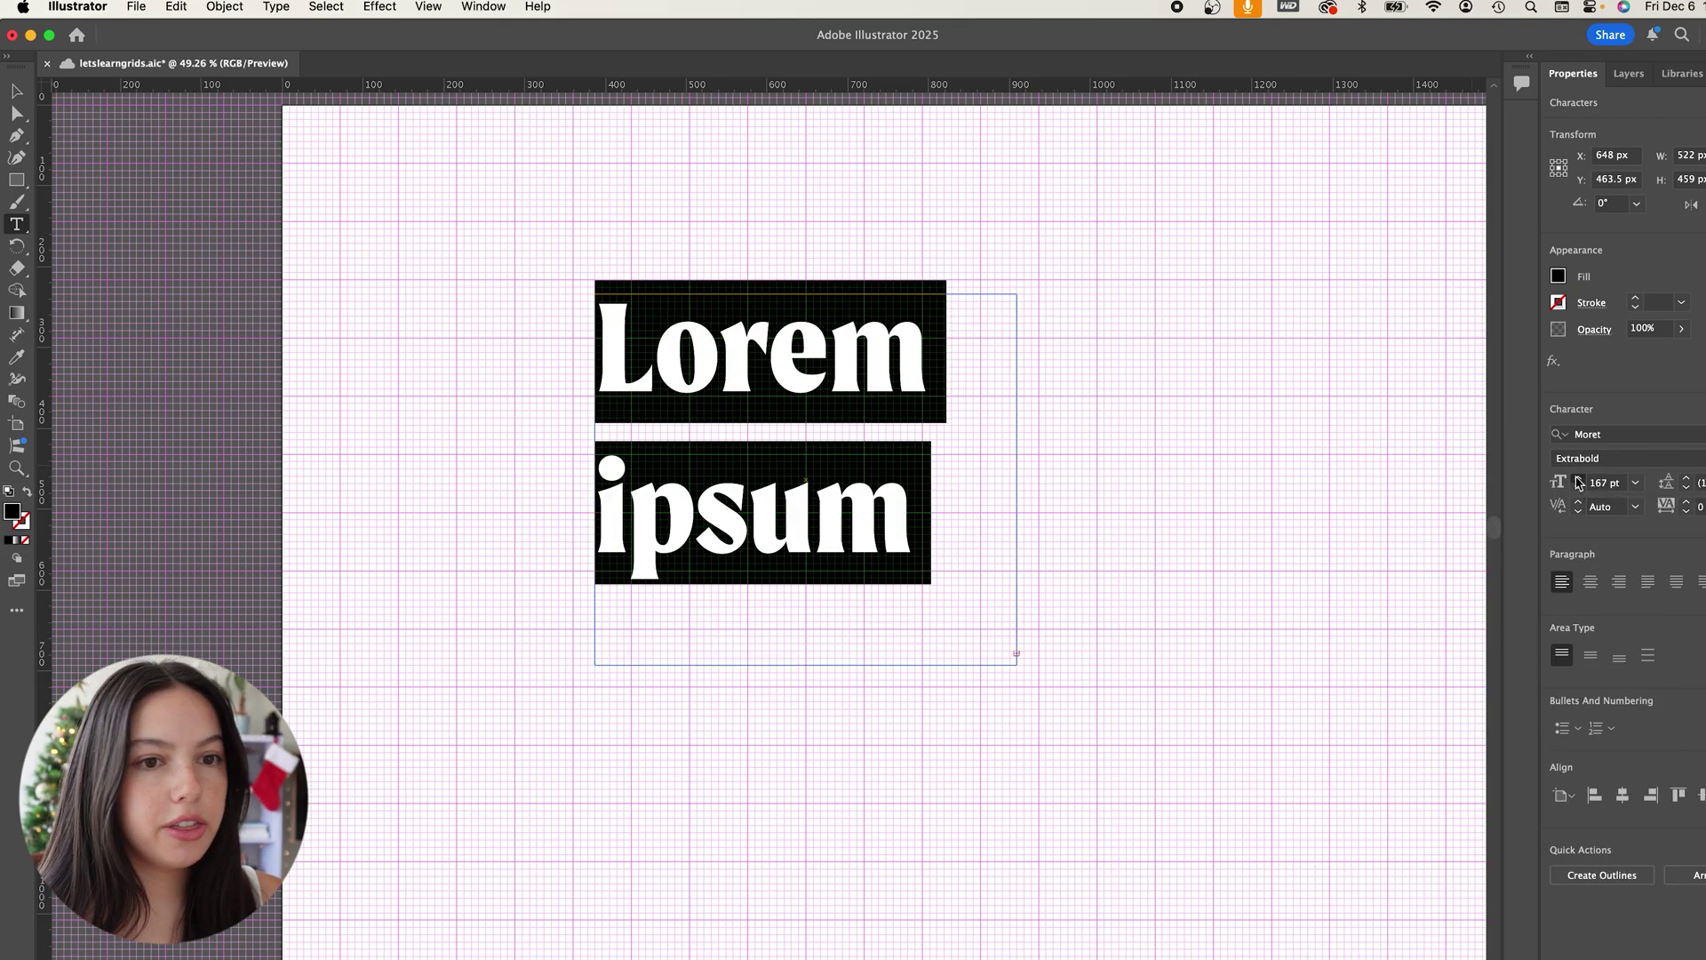
Replace the placeholder text with the letter "b" and convert it to outlines
text(b)
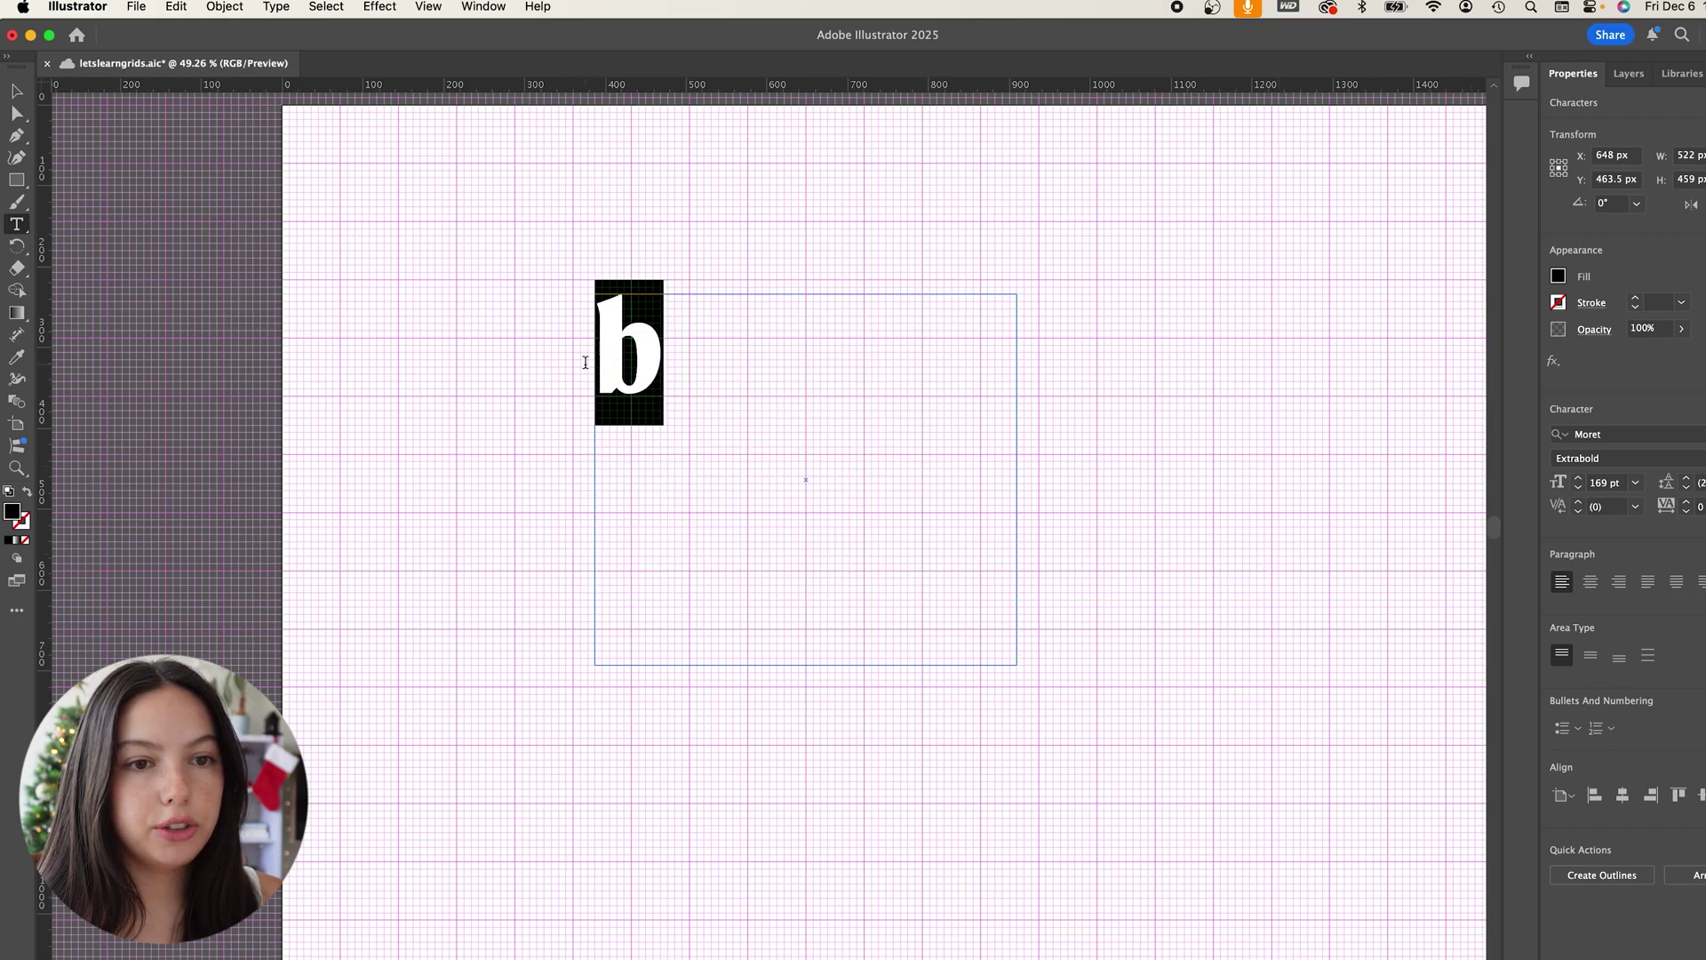
click(16, 90)
click(277, 6)
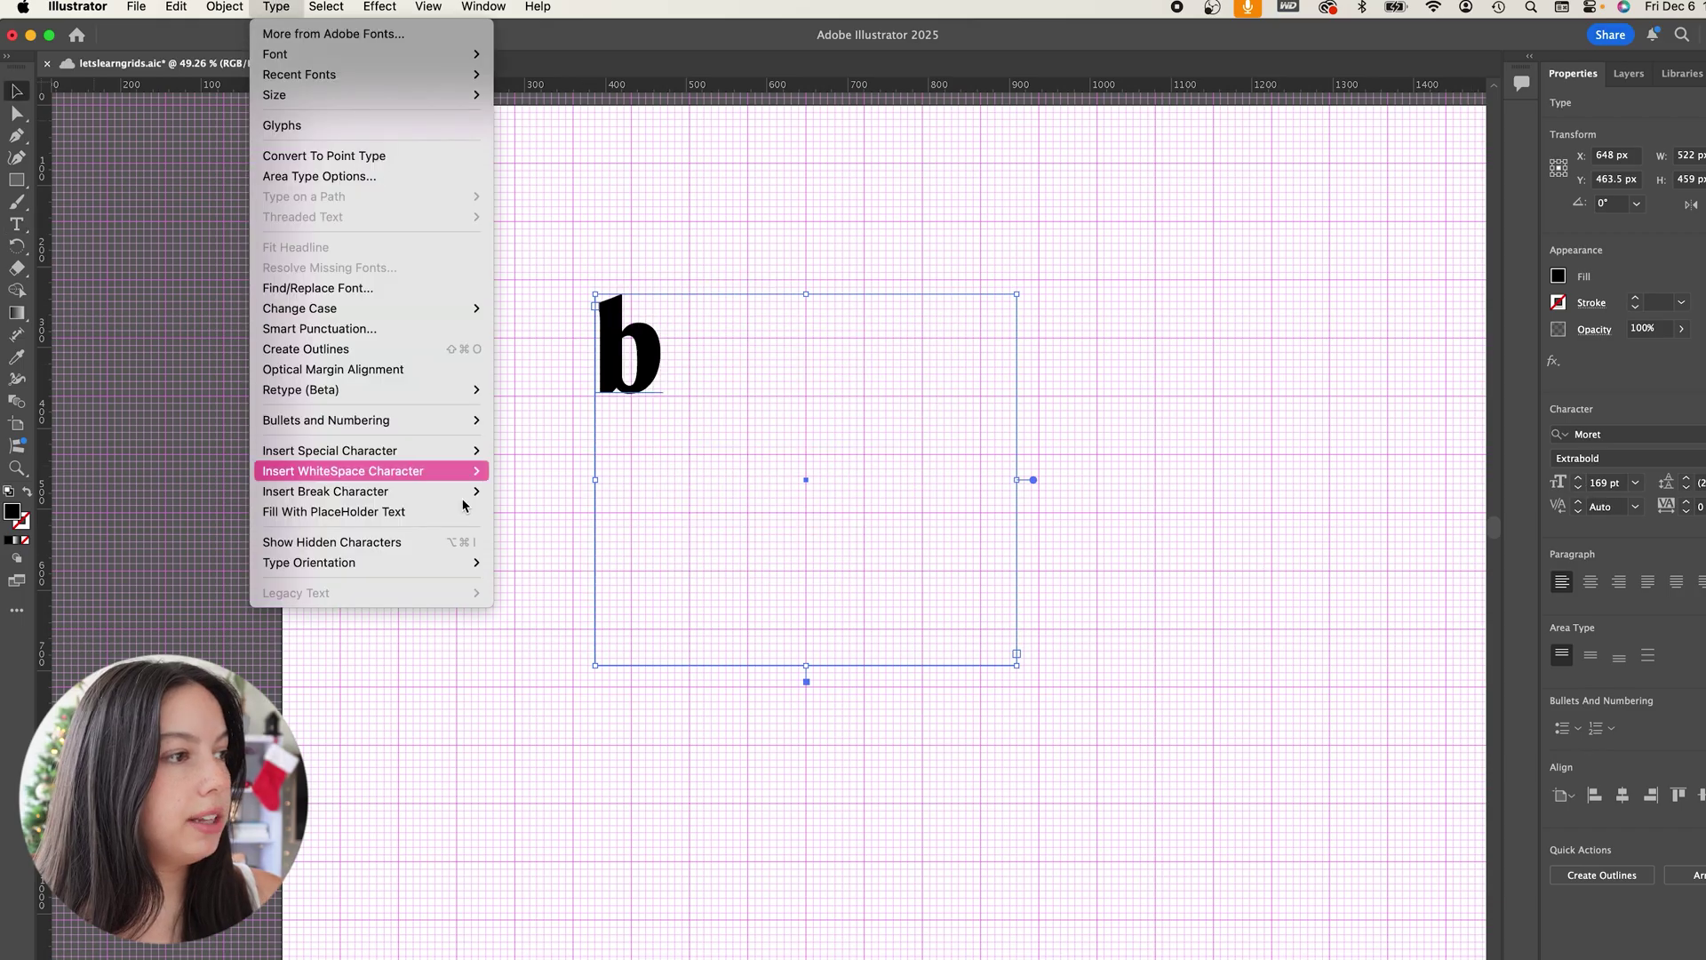
click(602, 344)
key(super+shift+o)
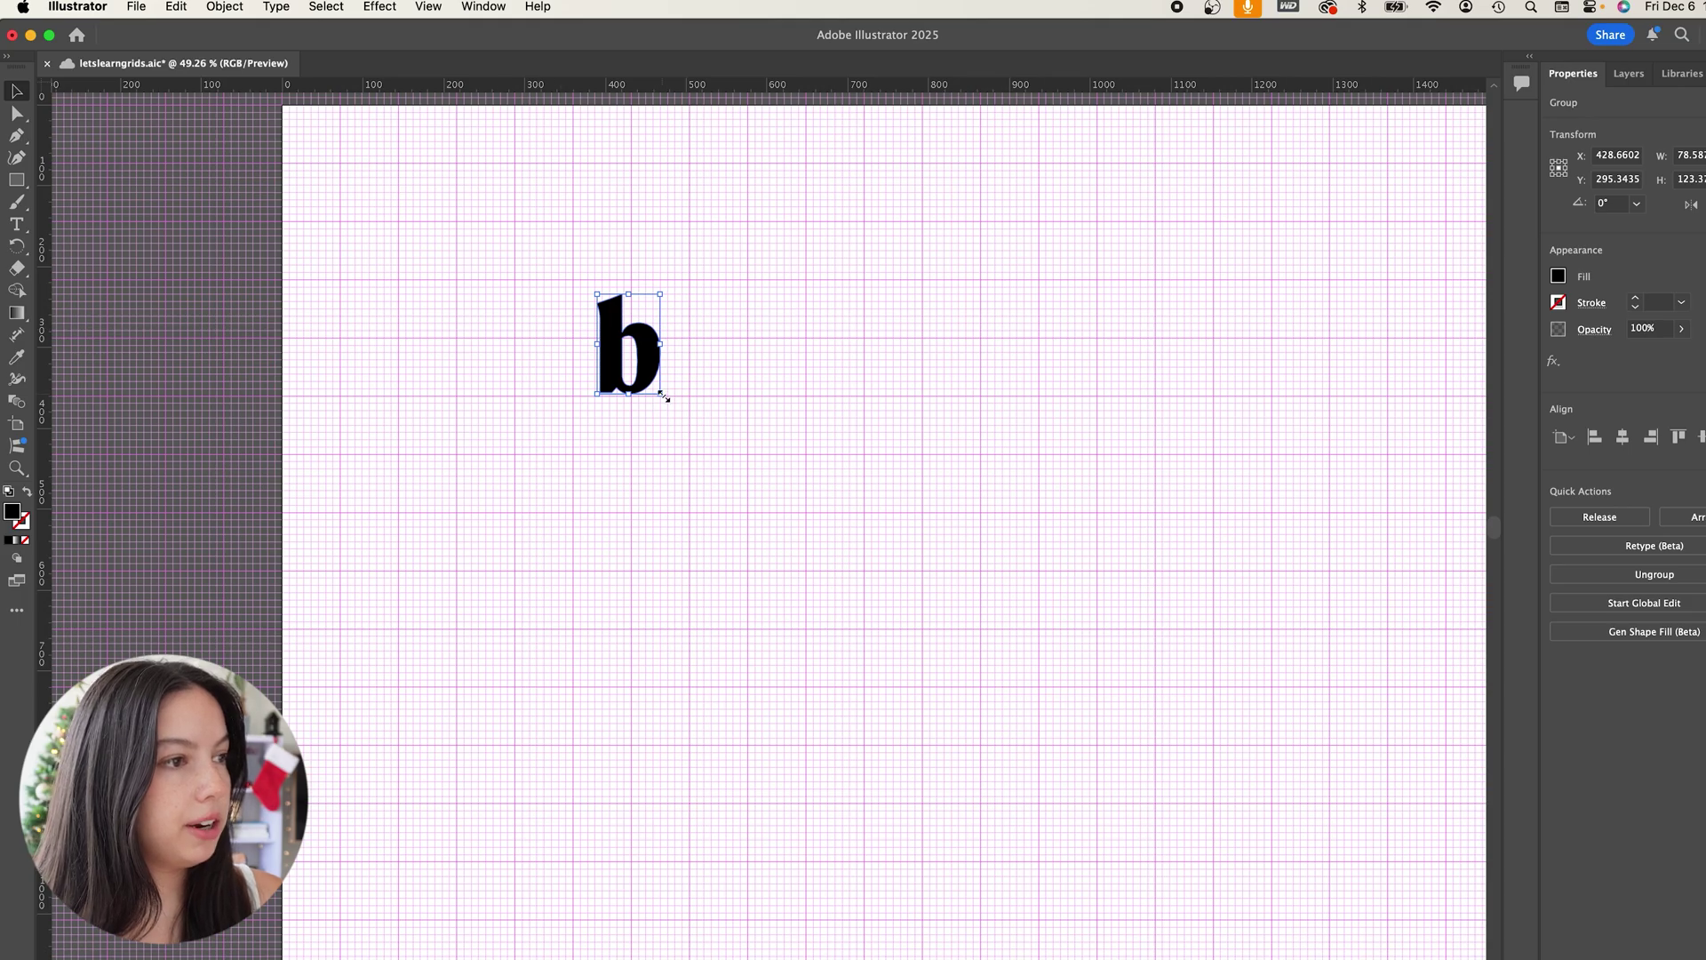
Enlarge the outlined b to about 258 by 405 px, move it up to the artboard's upper middle and deselect it
drag(662, 395, 1011, 626)
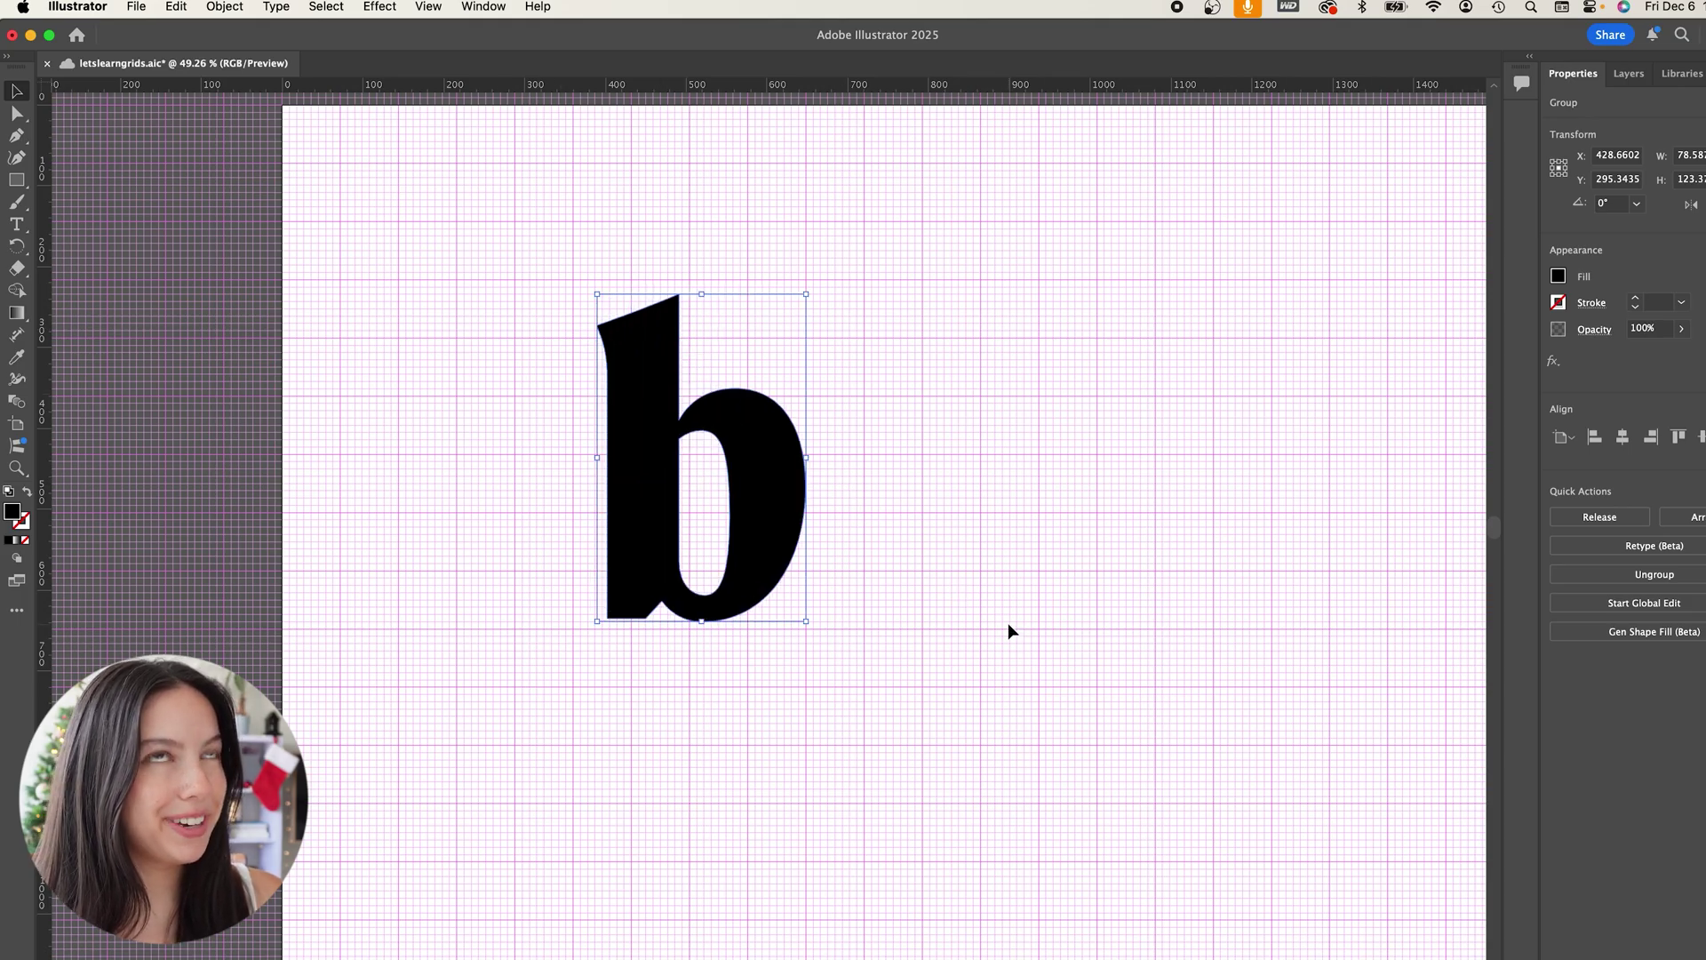
drag(766, 450, 917, 369)
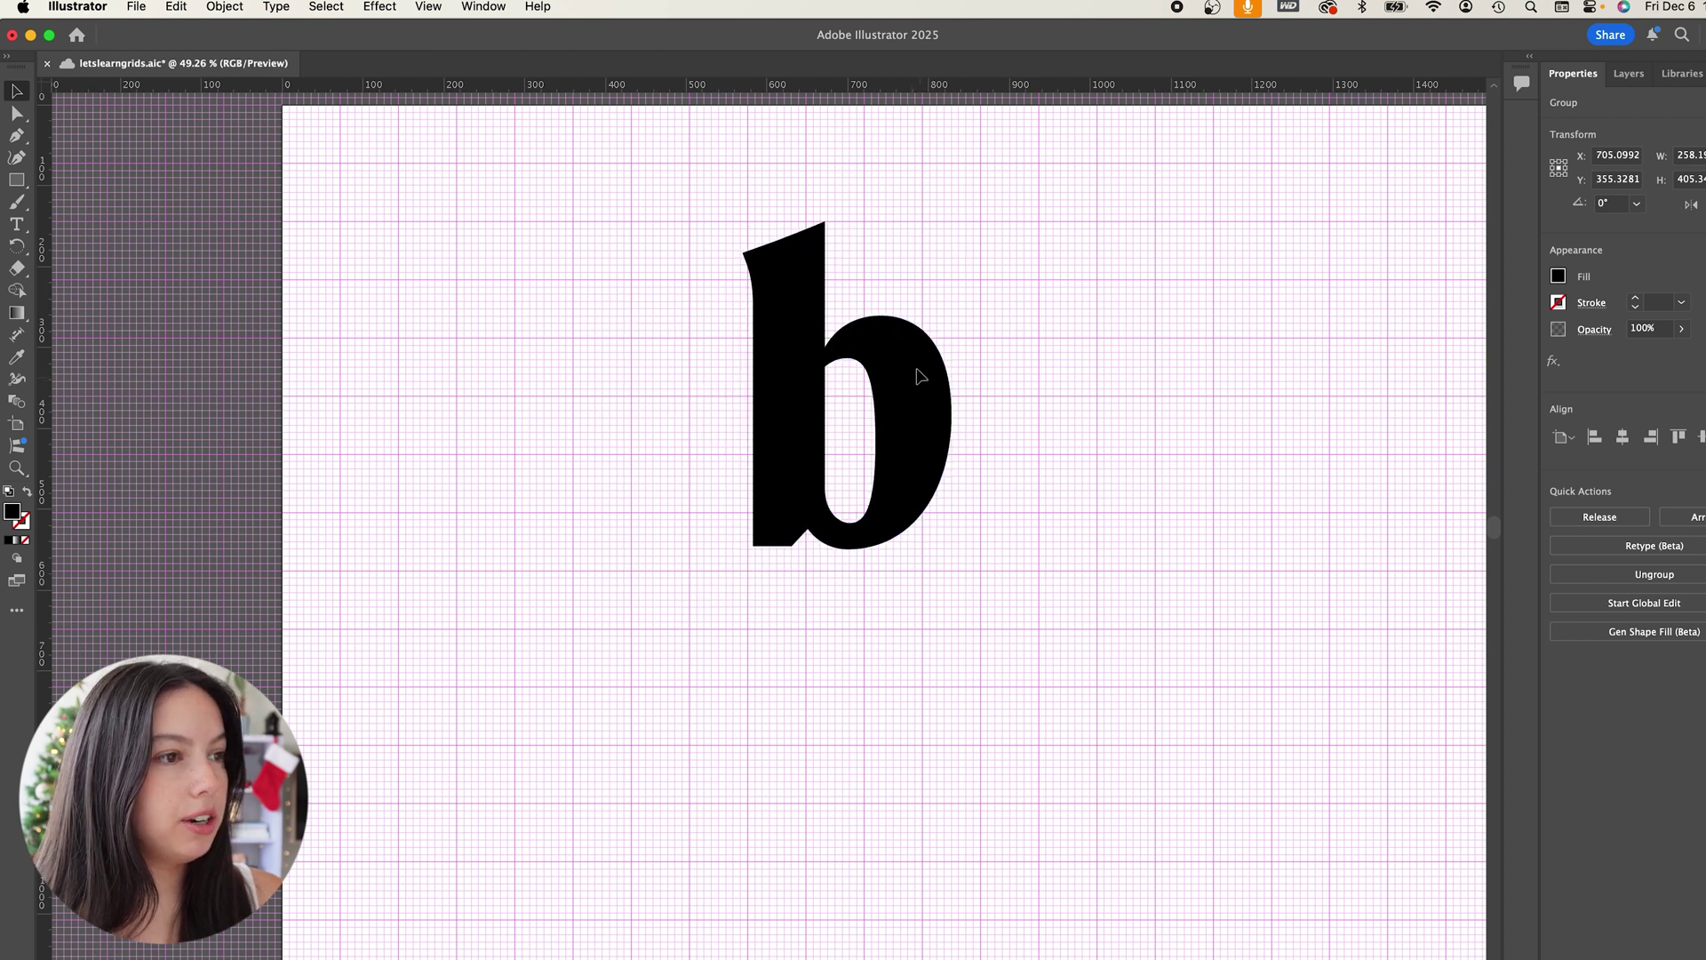
click(660, 421)
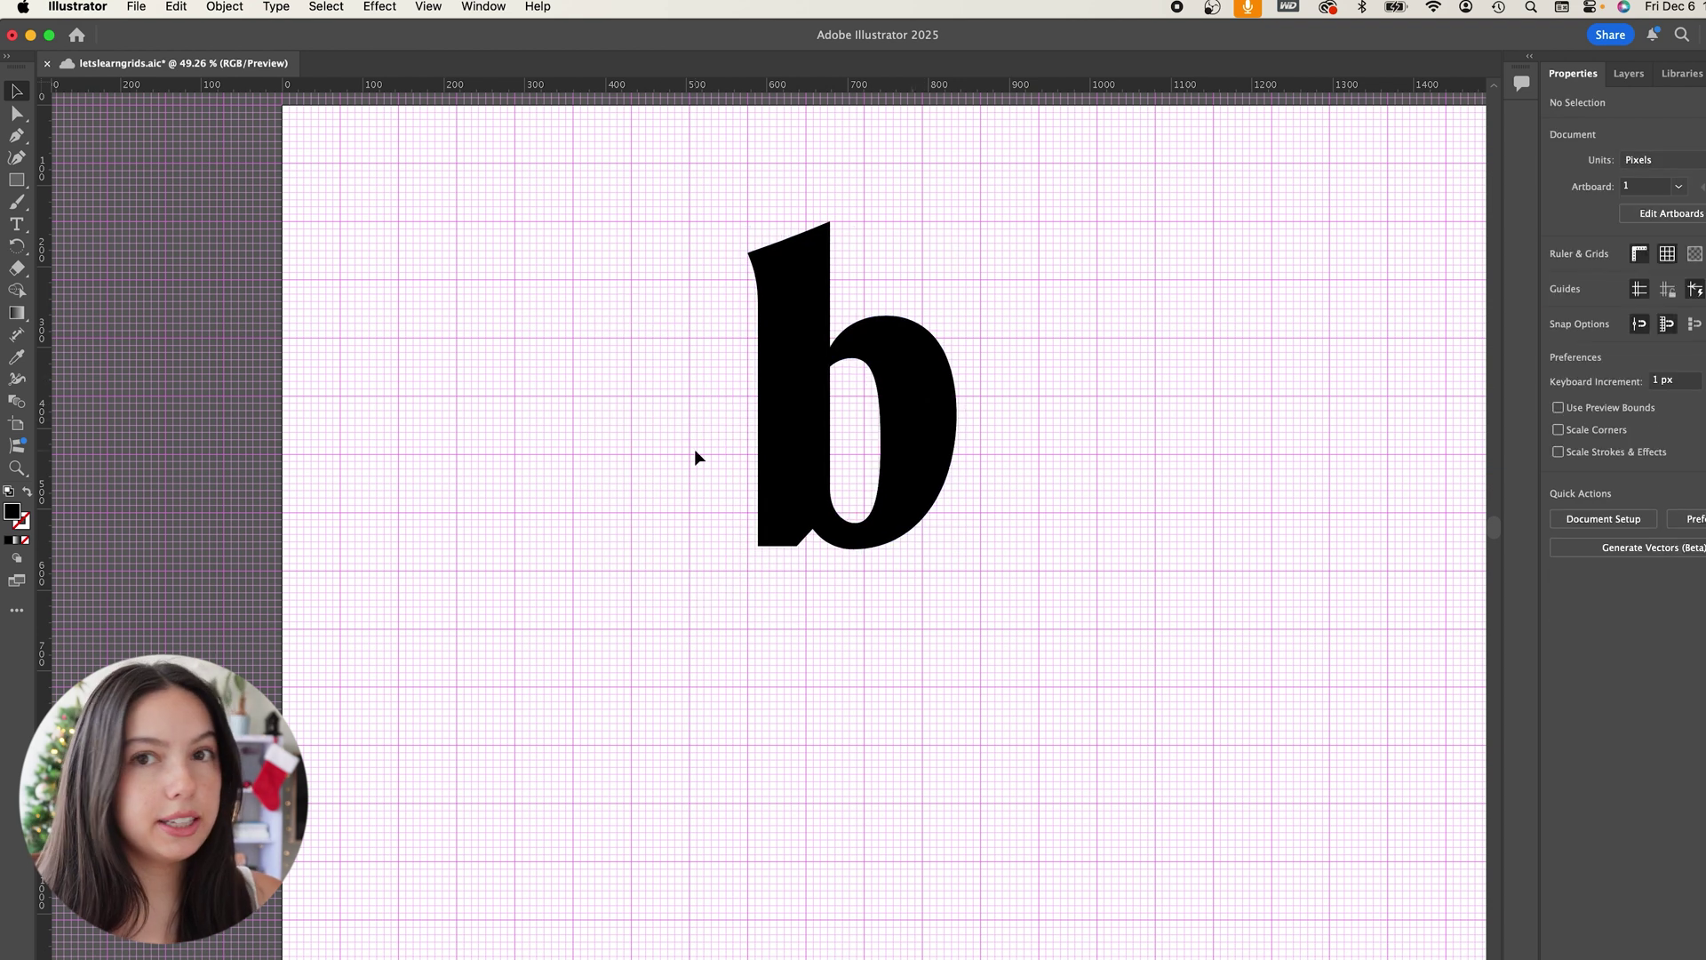
Set the grid subdivisions to 2 in the Guides & Grid preferences
click(113, 5)
mouse_move(107, 65)
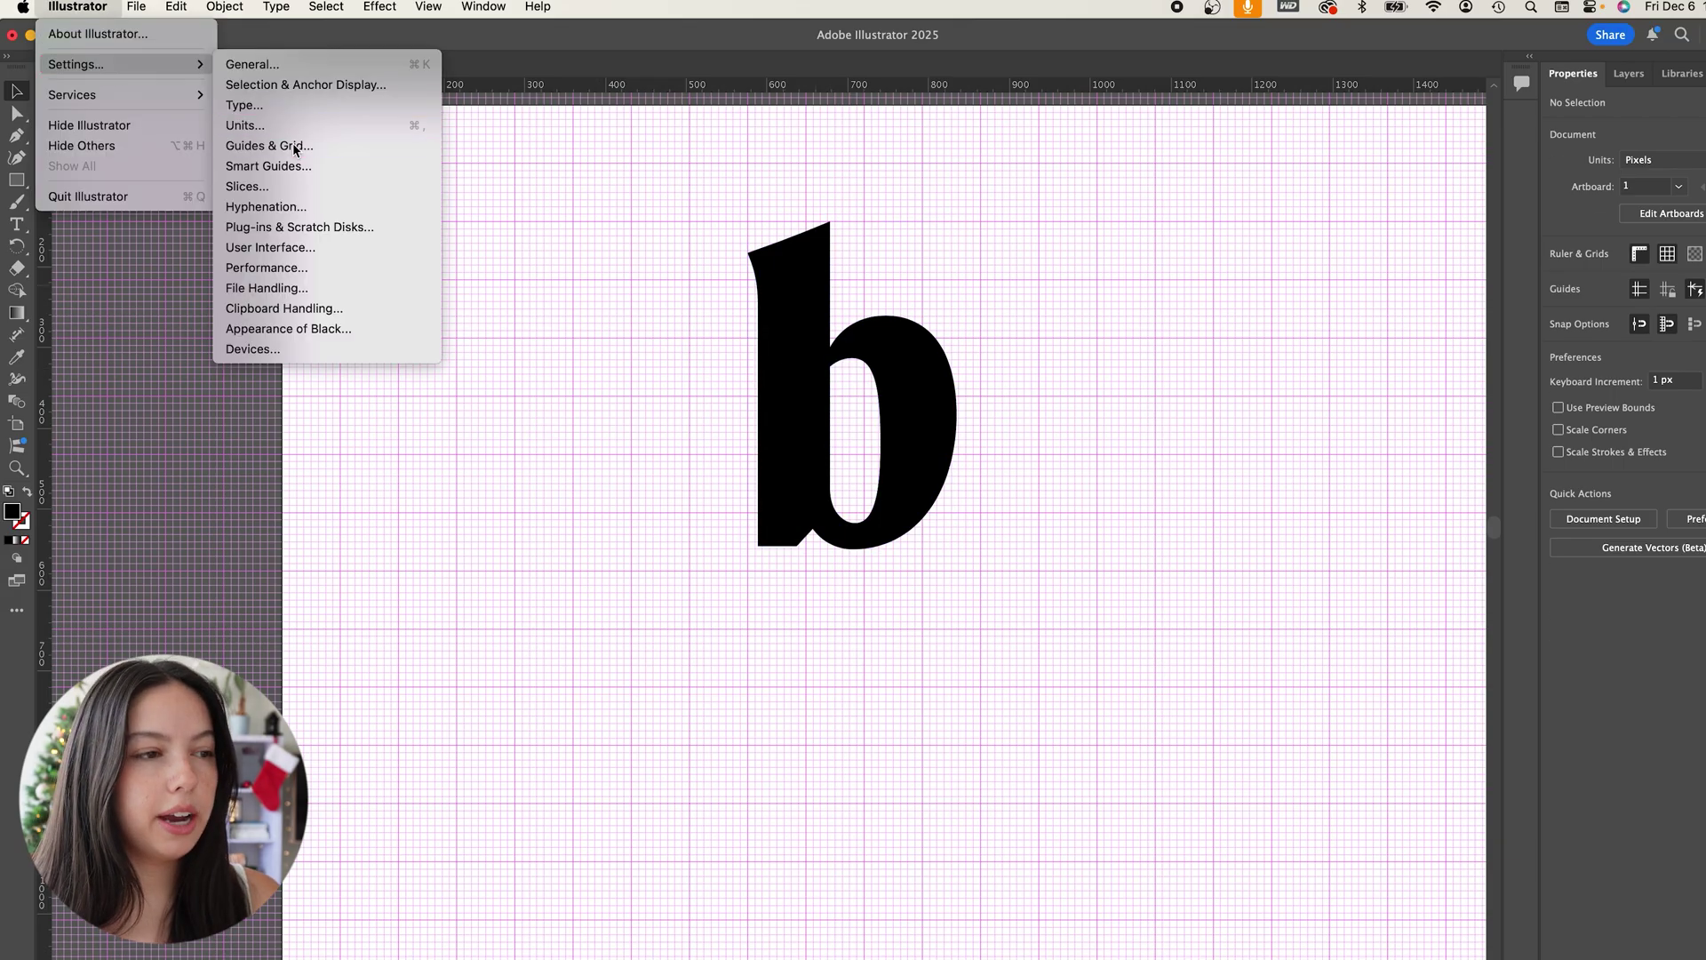
click(294, 149)
click(798, 484)
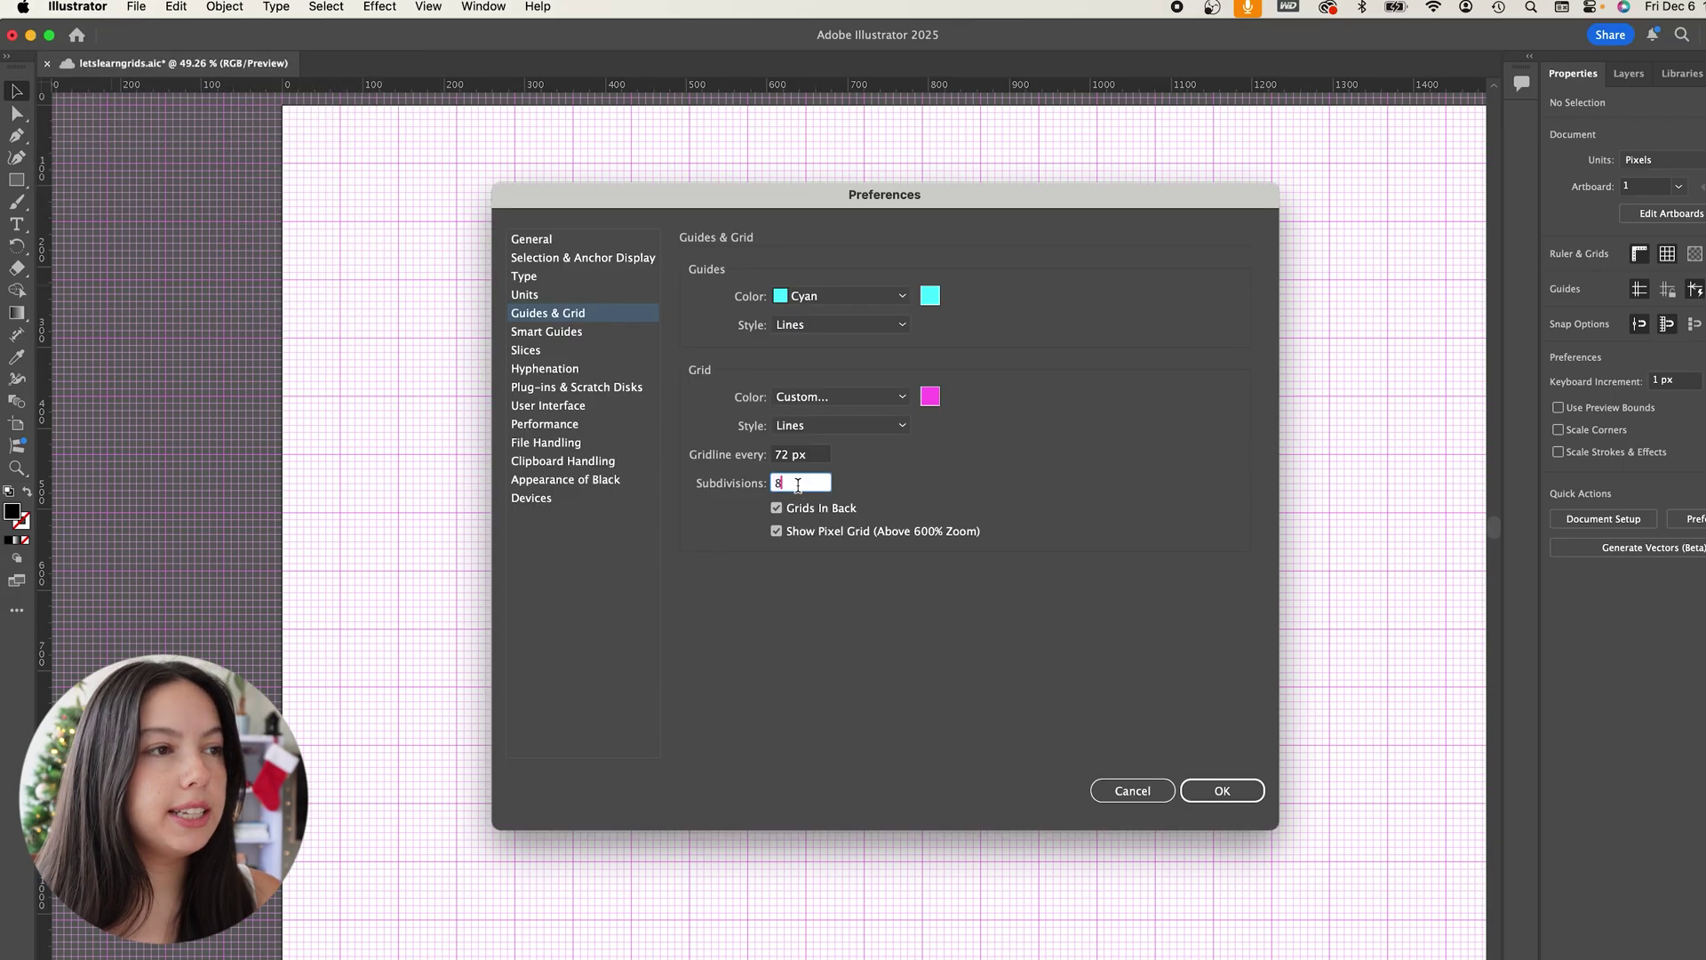
key(BackSpace)
text(2)
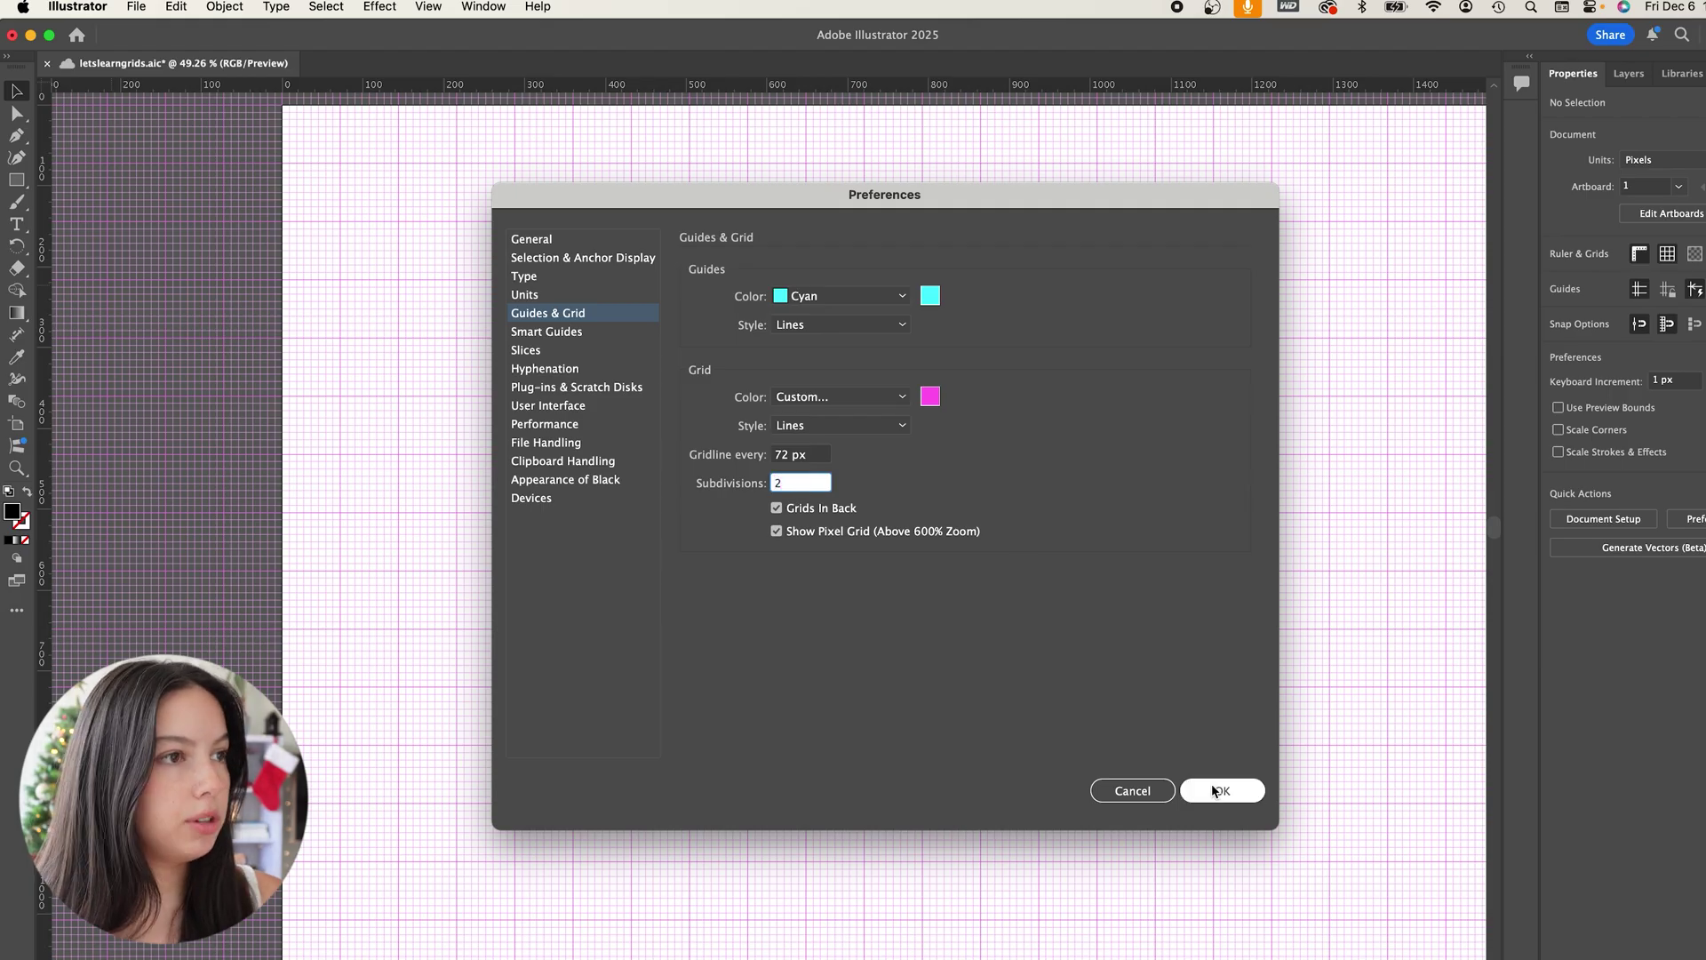
click(1220, 799)
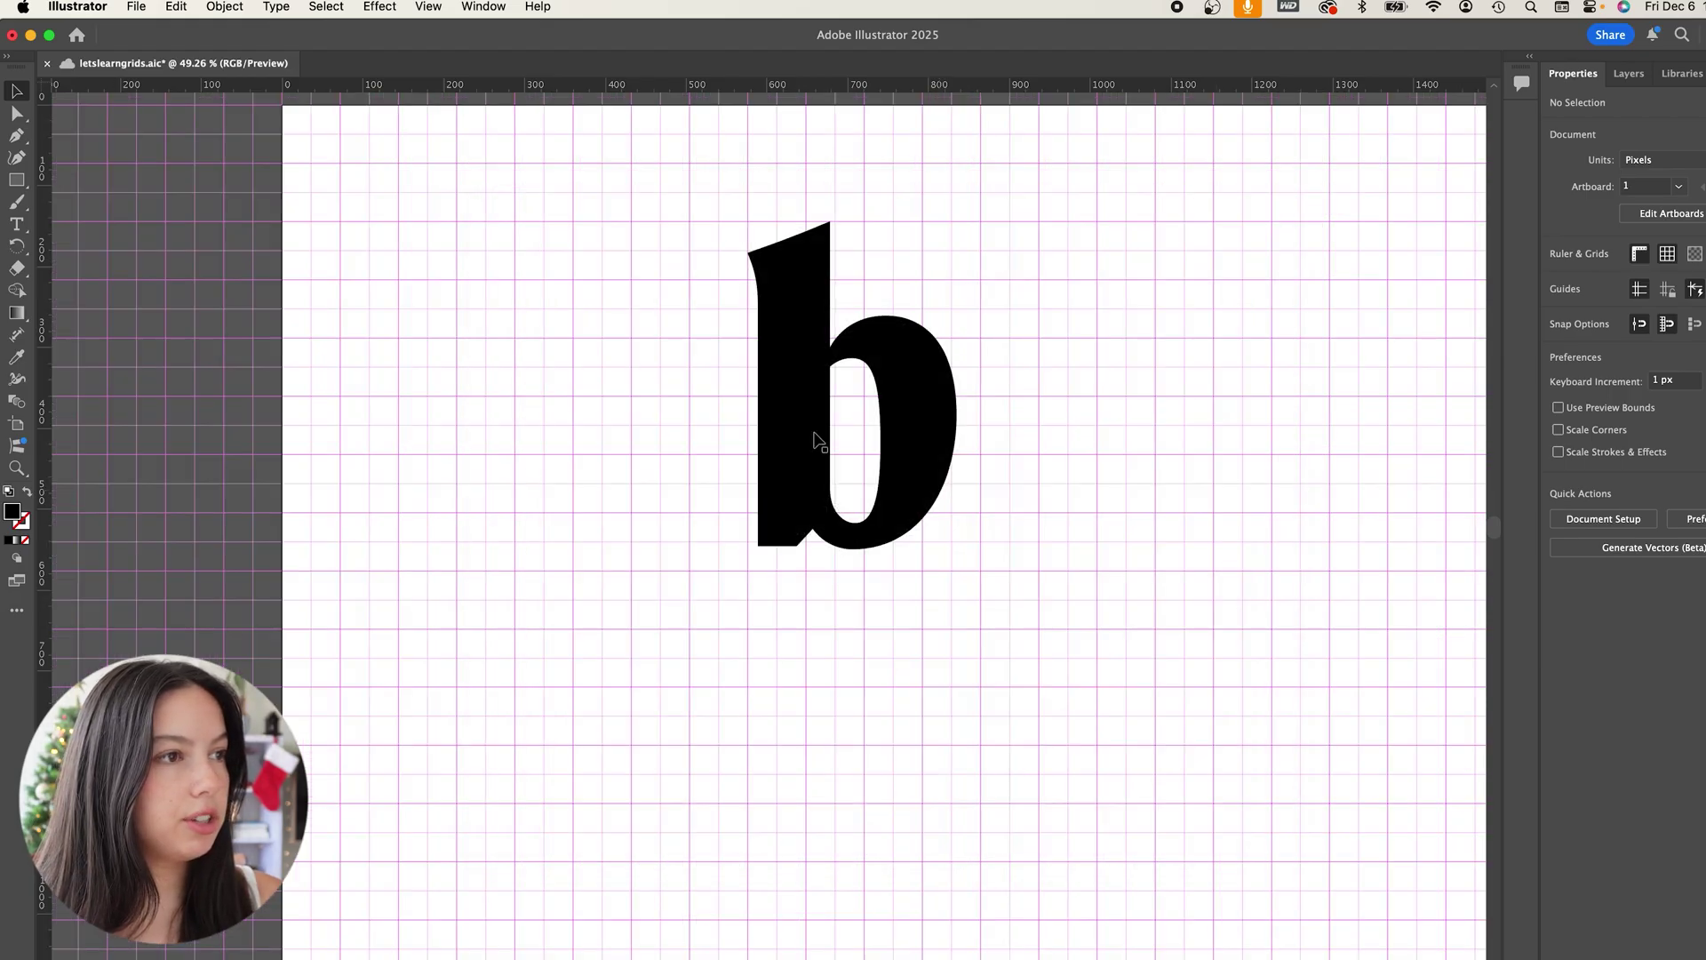
Scale the outlined b down to about 180 by 283 px, snapping its width to the coarser grid
click(803, 432)
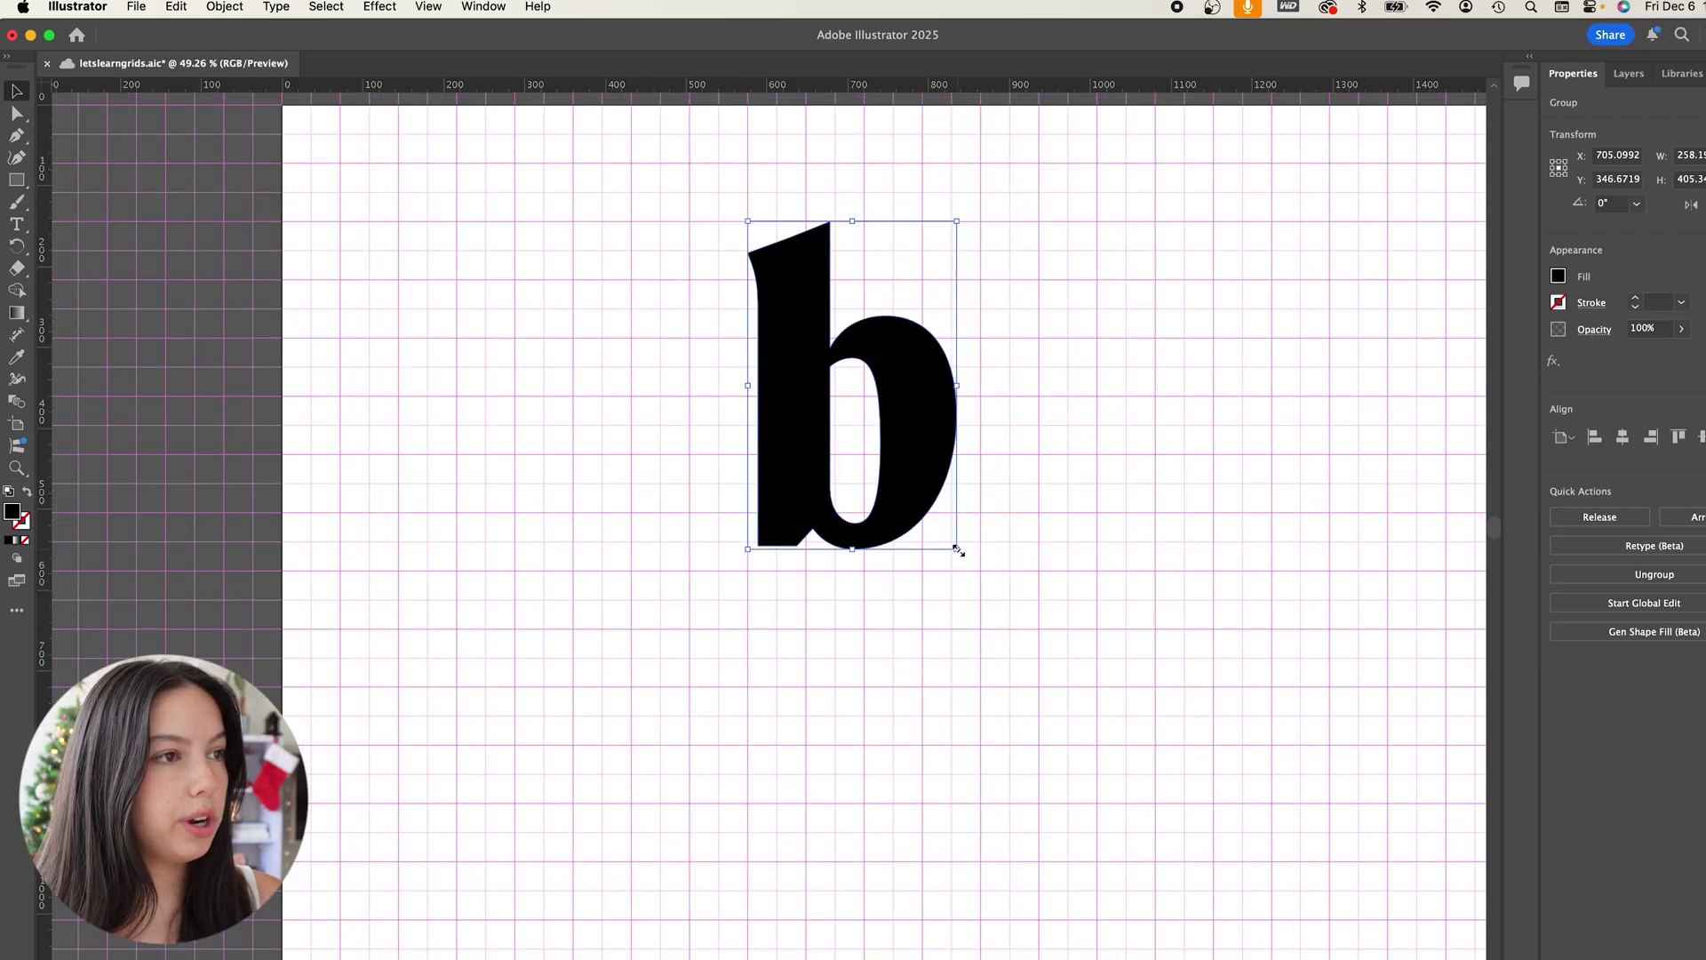
drag(957, 550, 891, 503)
click(1010, 431)
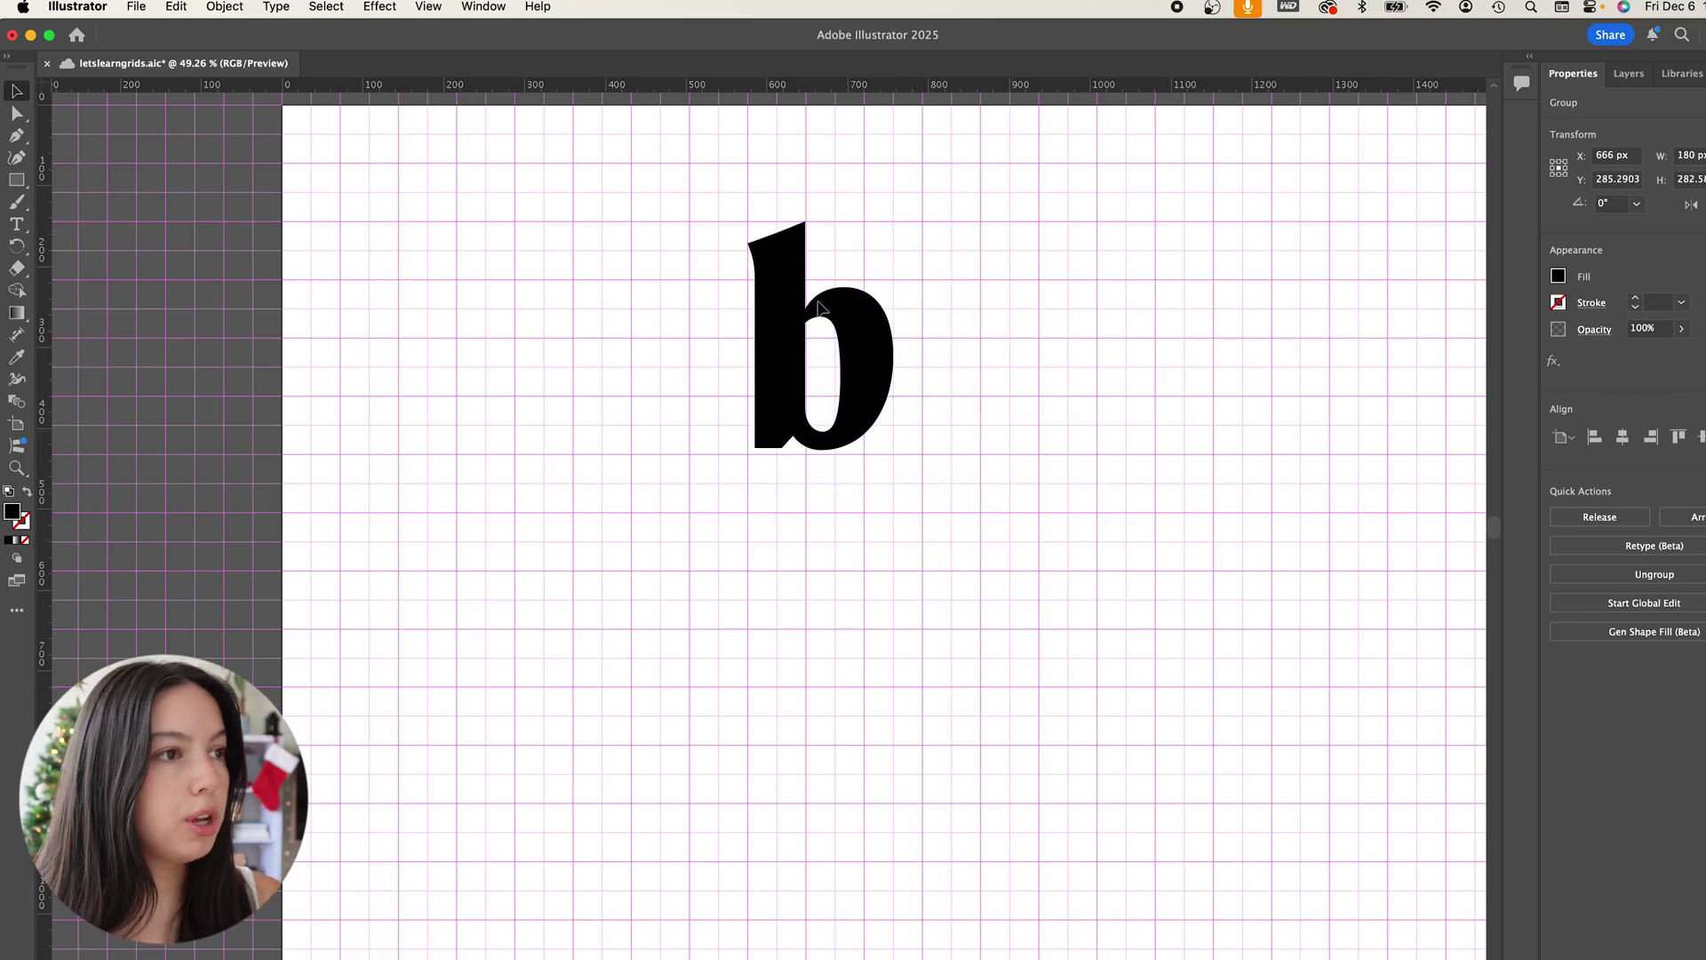
Fill the b with gray afafaf and lower its opacity so it serves as a faint tracing template
scroll(783, 301, up, 3)
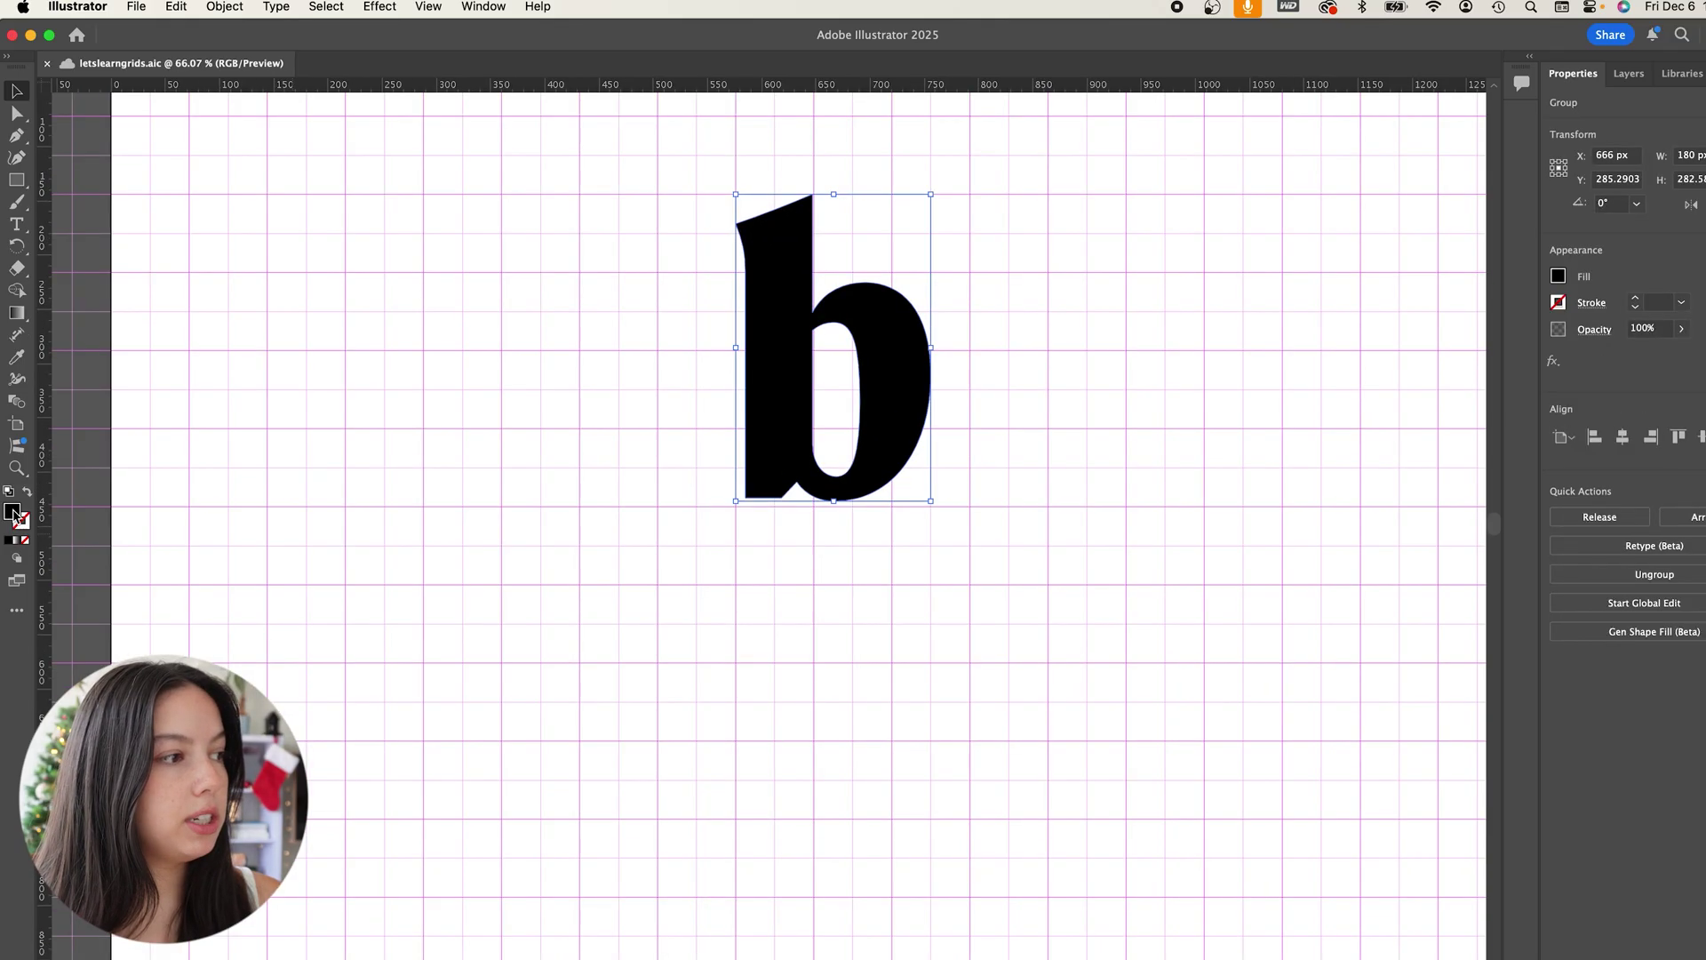
double_click(14, 513)
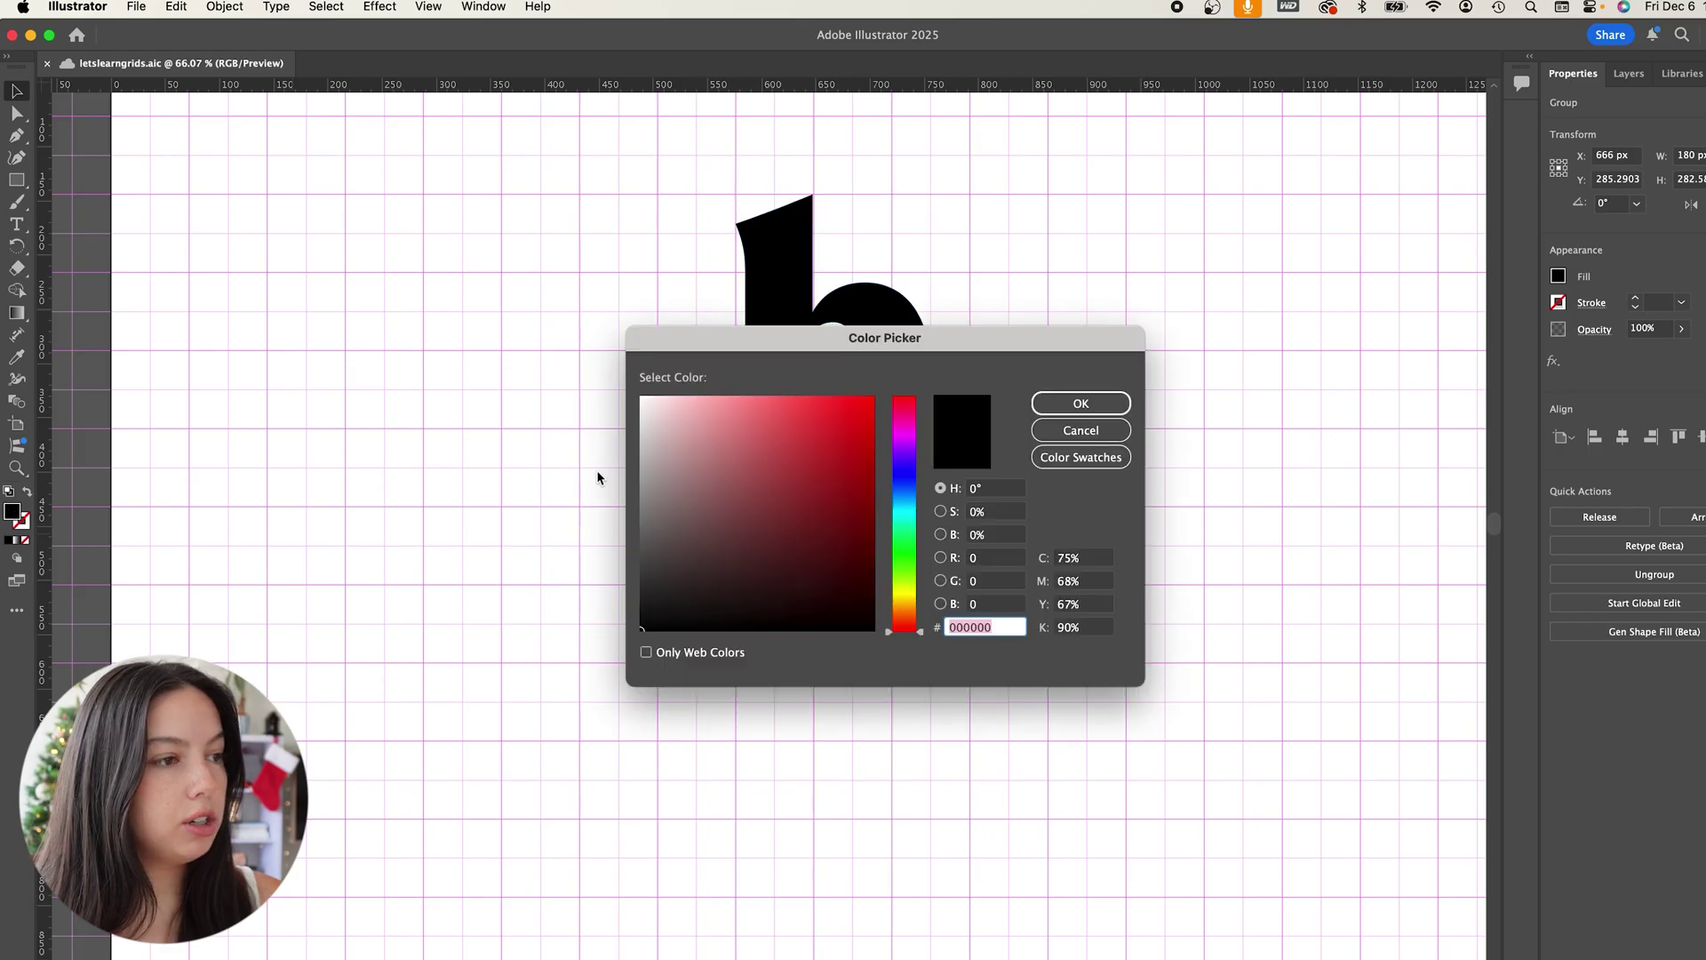
drag(644, 468, 621, 468)
click(1071, 402)
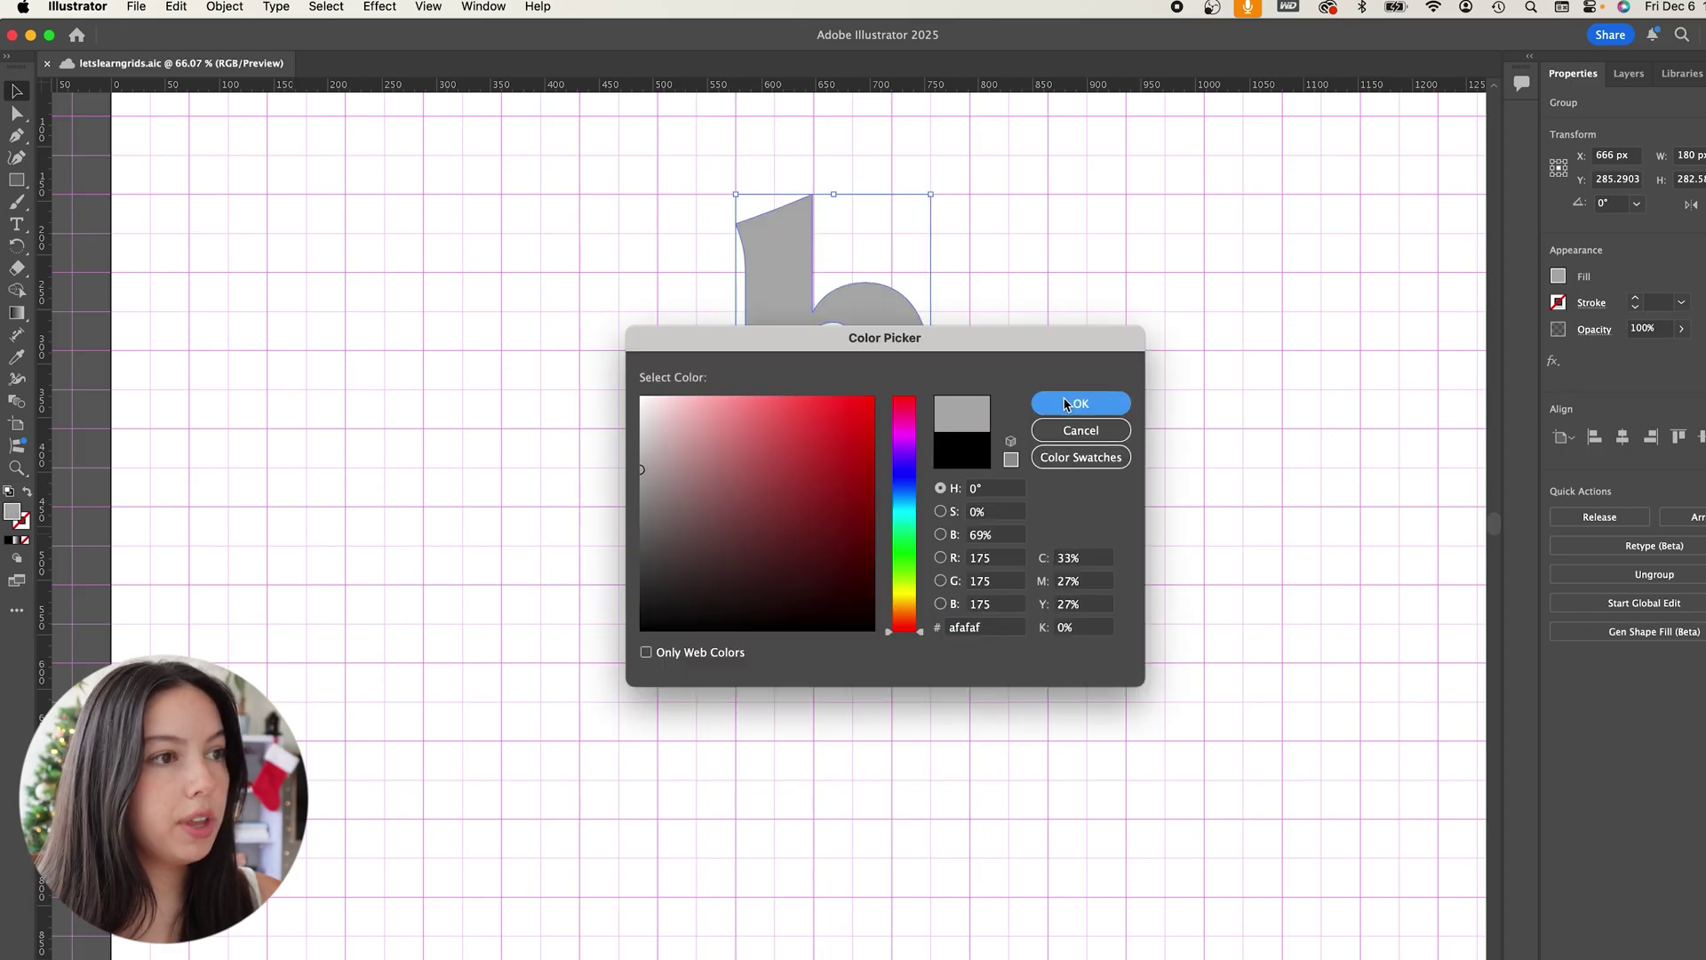
click(1682, 328)
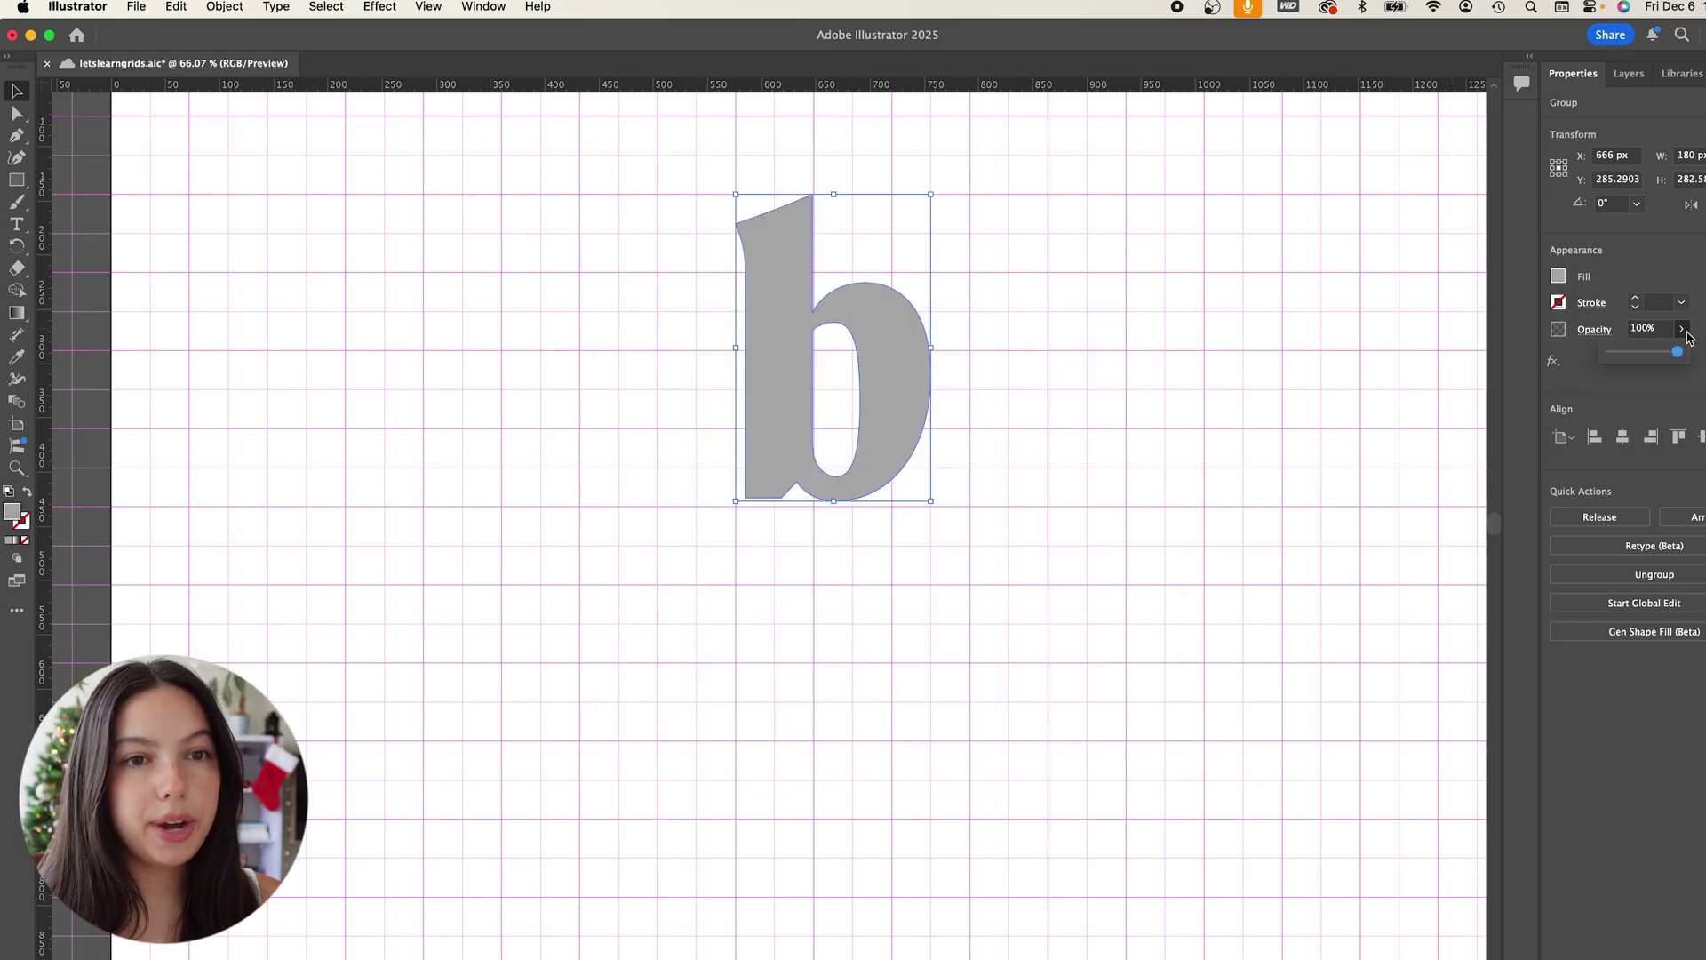
click(1637, 353)
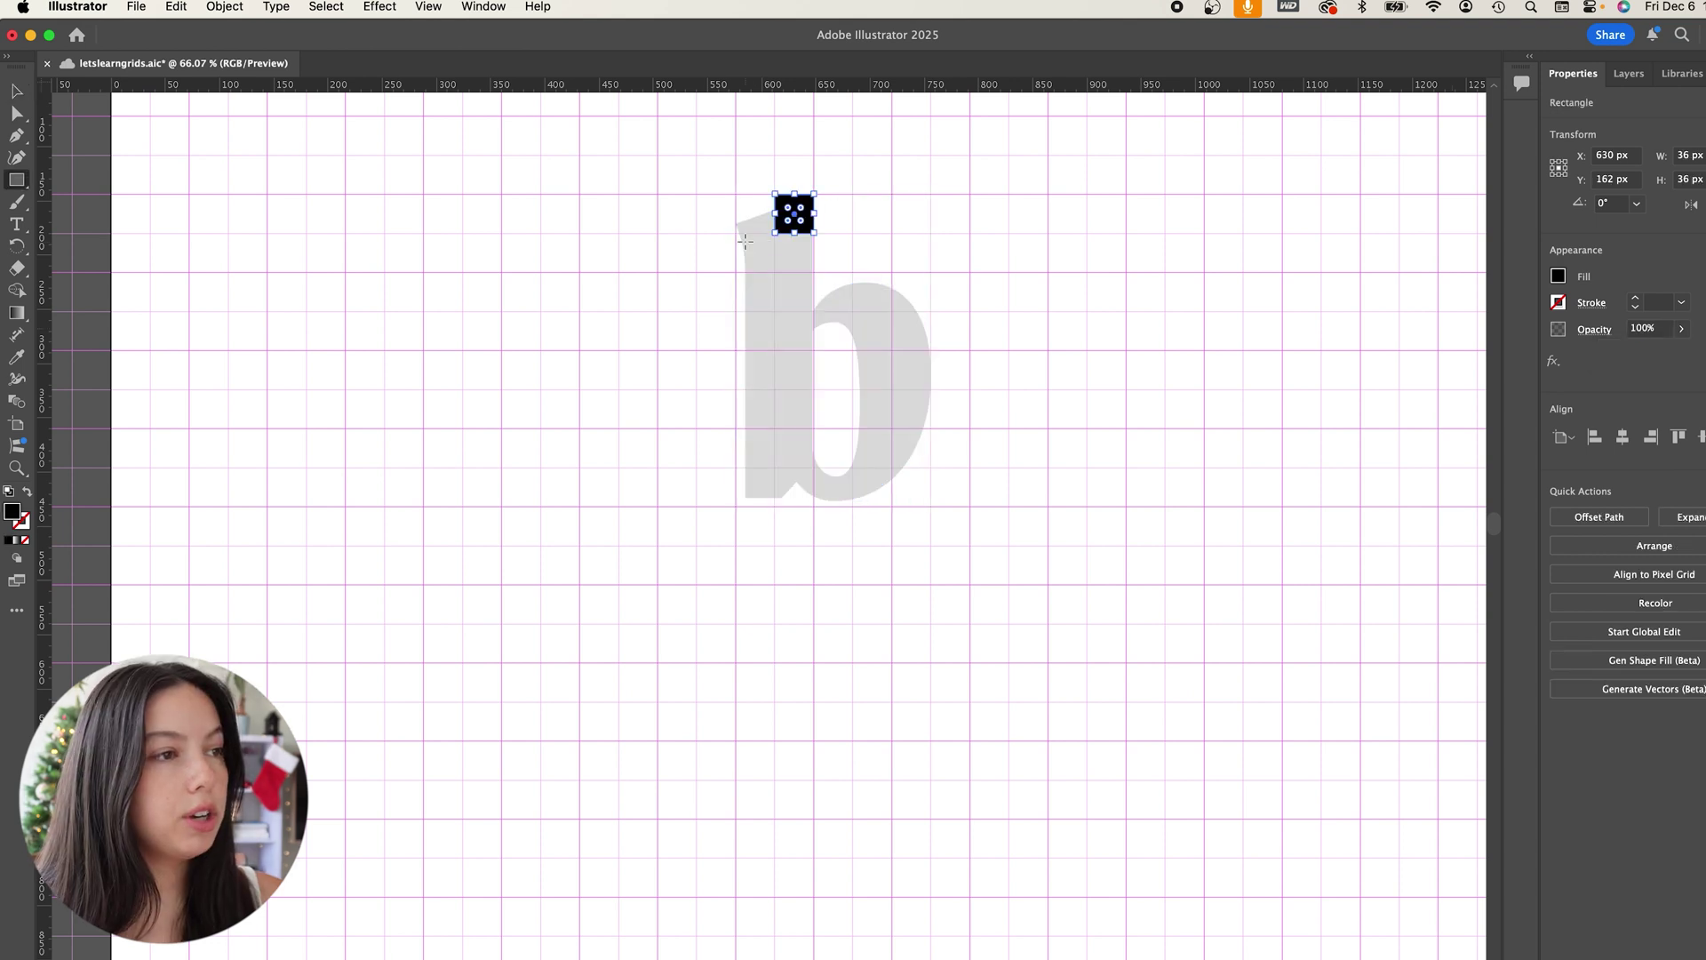
Cover the upper part of the b's stem with black 36 px squares, one per grid cell, and deselect
mouse_move(736, 234)
mouse_down()
mouse_move(775, 272)
mouse_move(807, 267)
mouse_move(775, 234)
mouse_move(788, 345)
mouse_move(814, 313)
mouse_move(775, 311)
mouse_up()
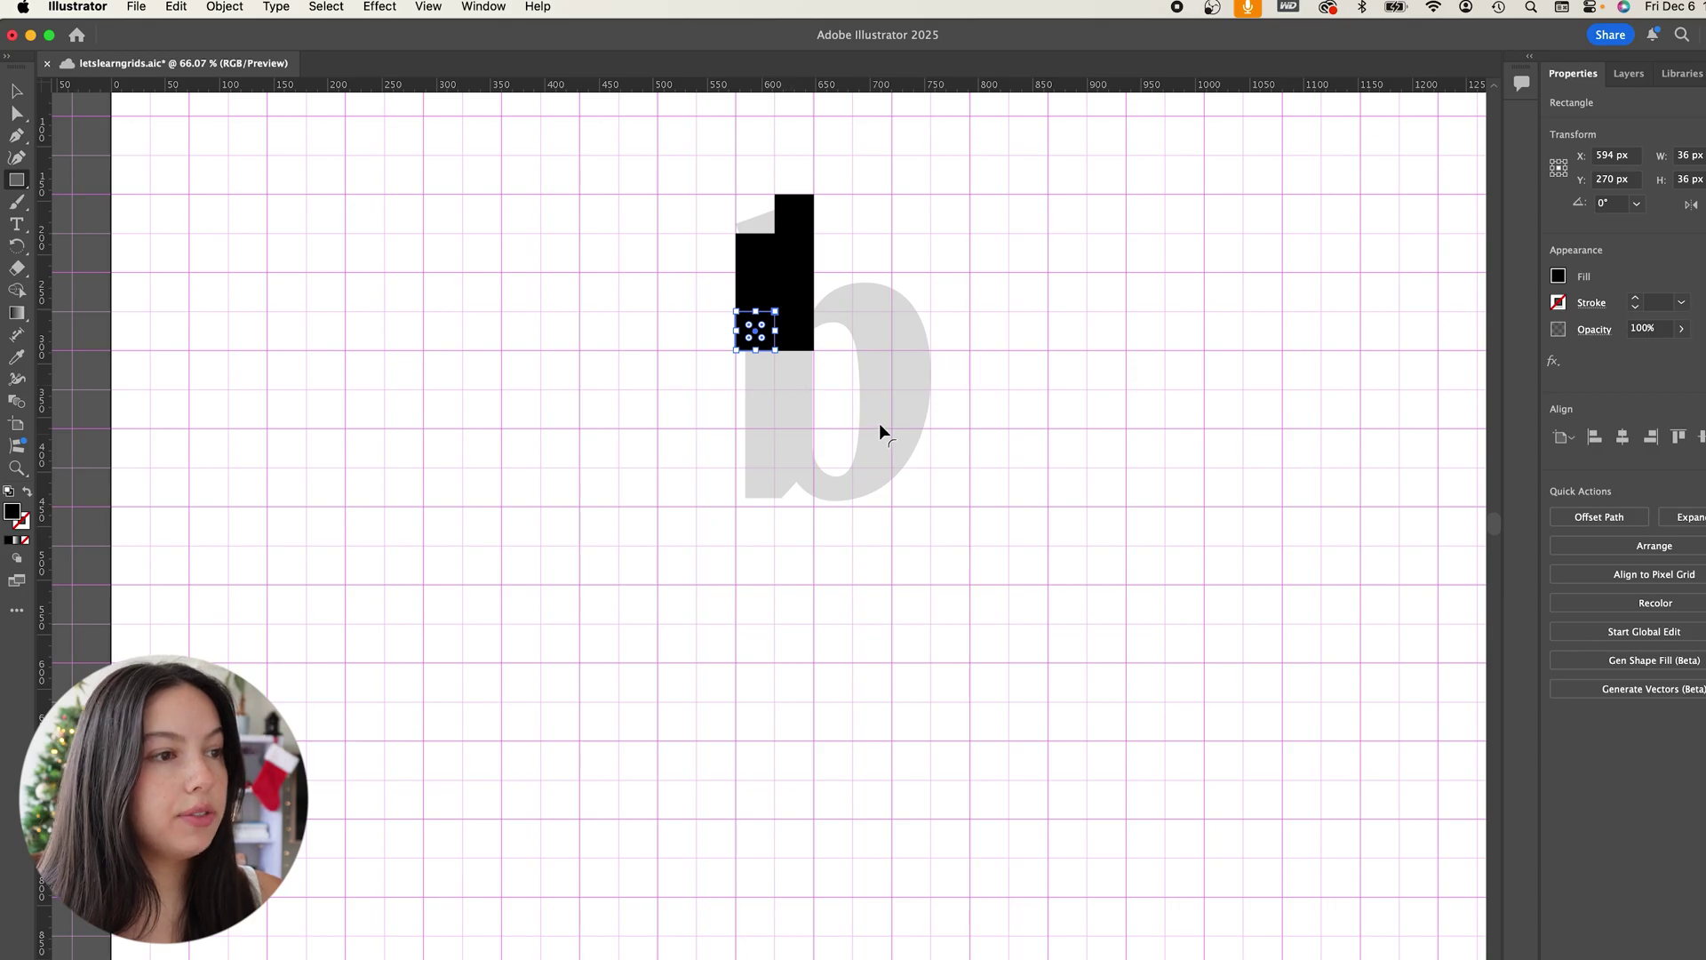
click(940, 405)
click(835, 549)
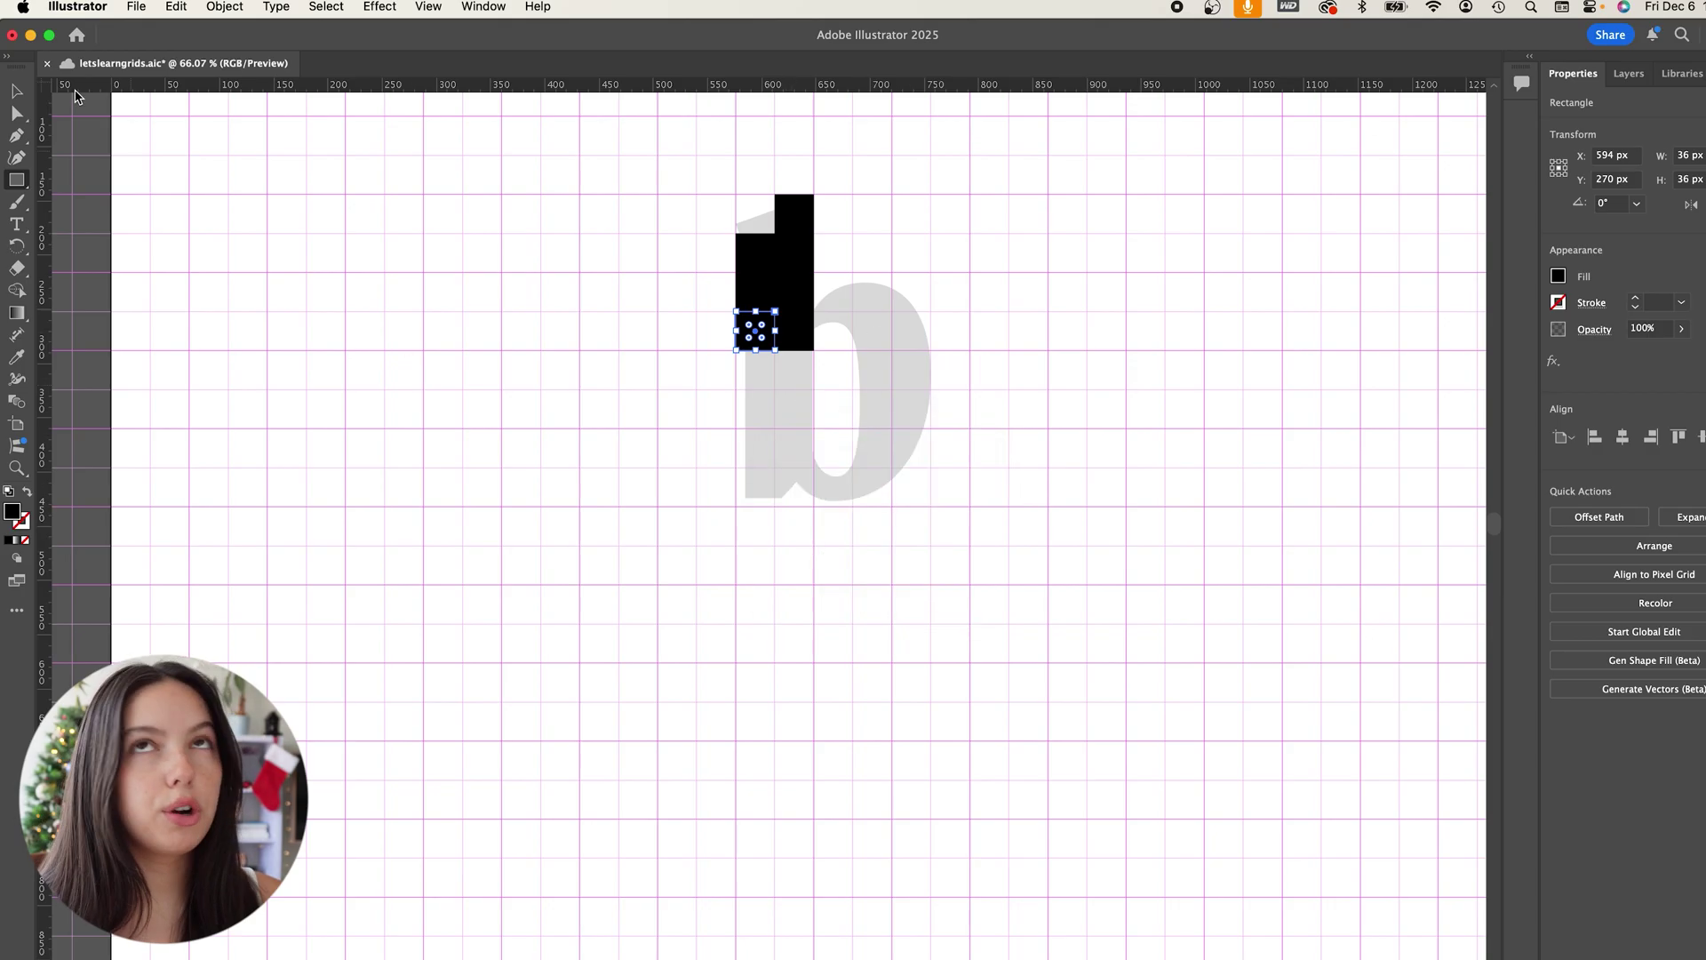
click(16, 91)
click(674, 384)
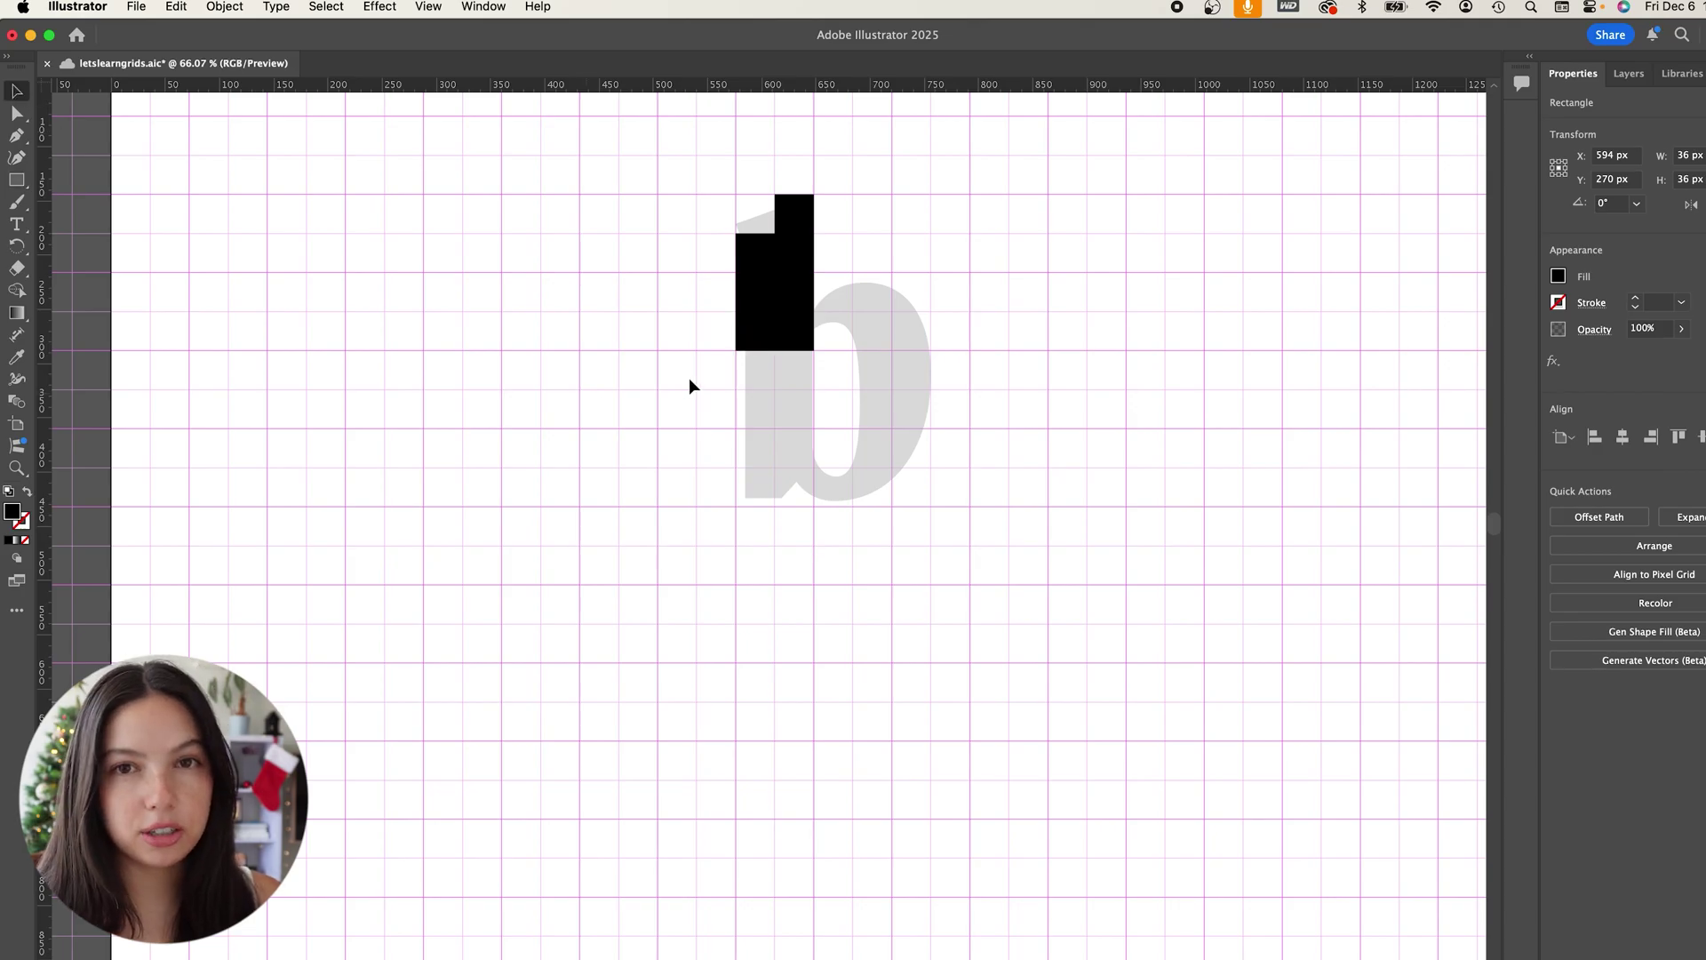
Extend the black stem two grid rows downward with four more 36 px squares, two per row, and deselect
click(16, 181)
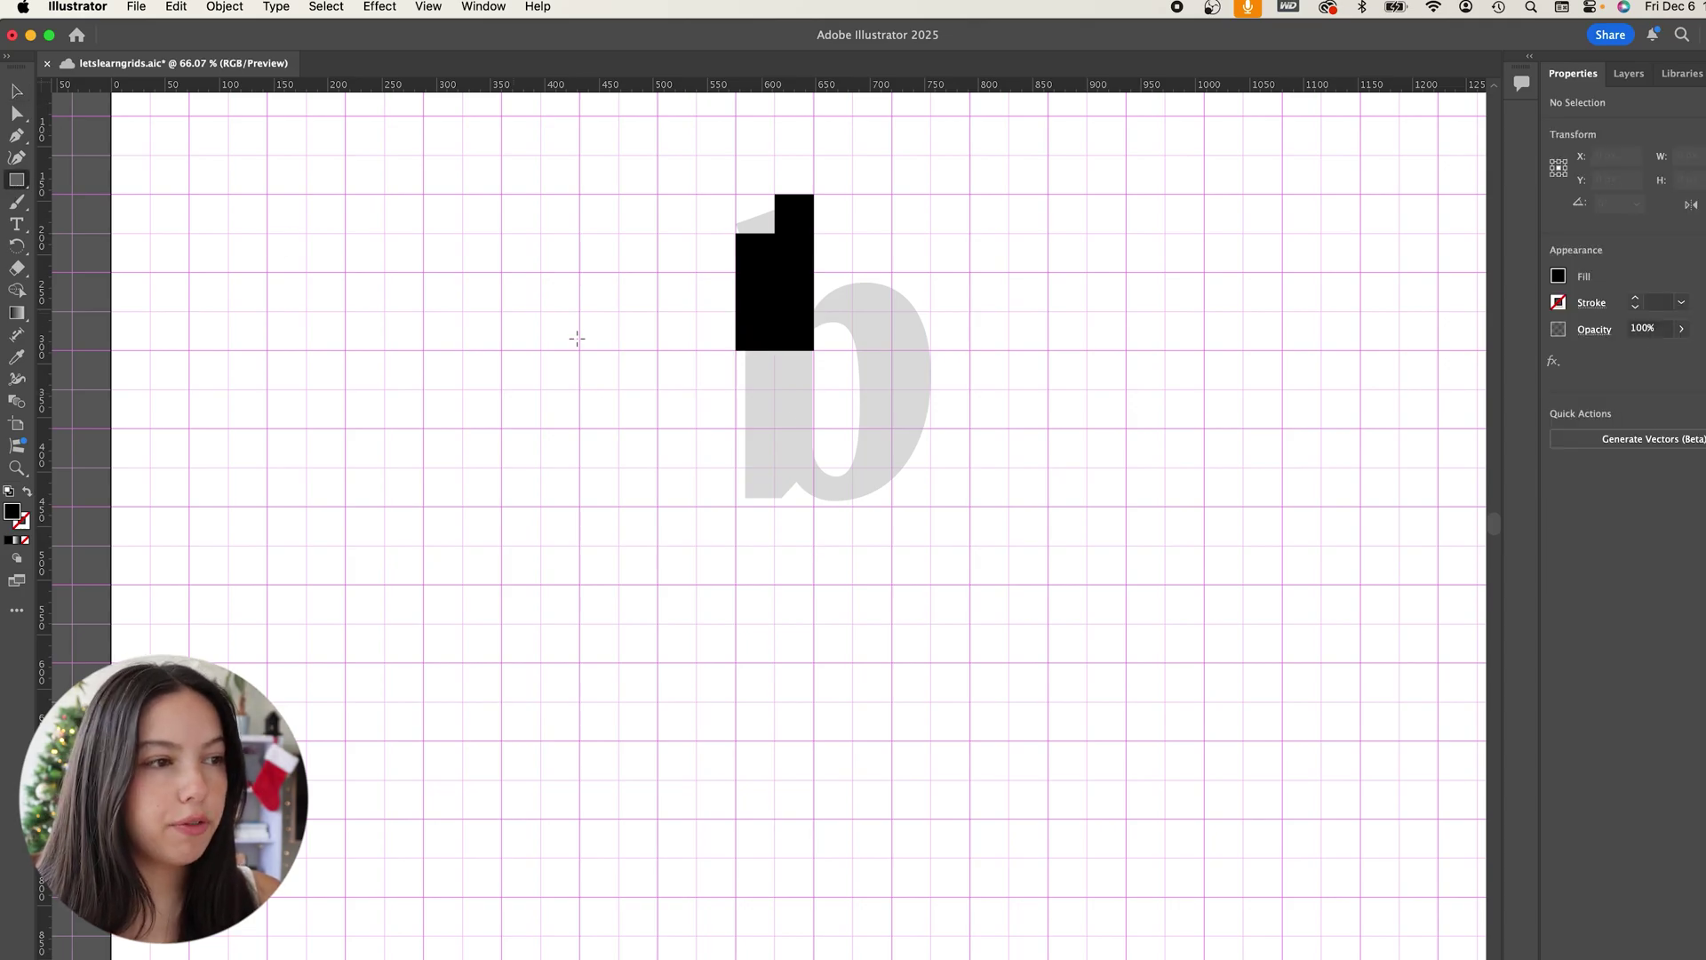
mouse_move(738, 388)
mouse_down()
mouse_move(776, 350)
mouse_move(807, 394)
mouse_up()
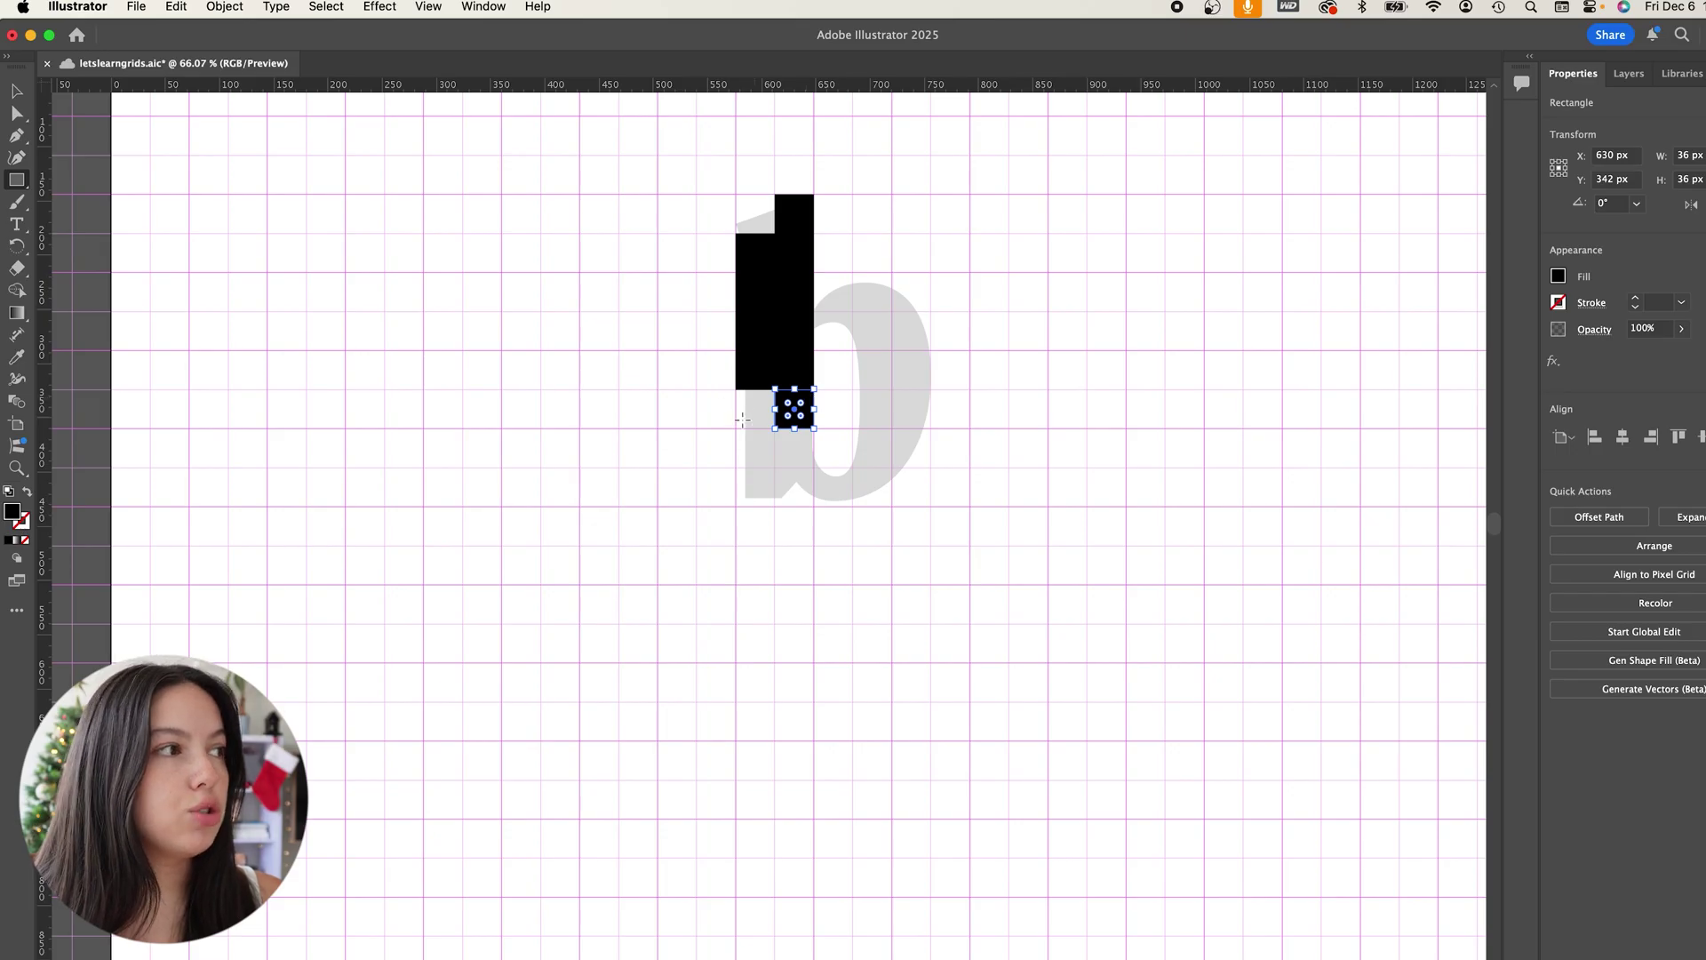
drag(738, 425, 775, 388)
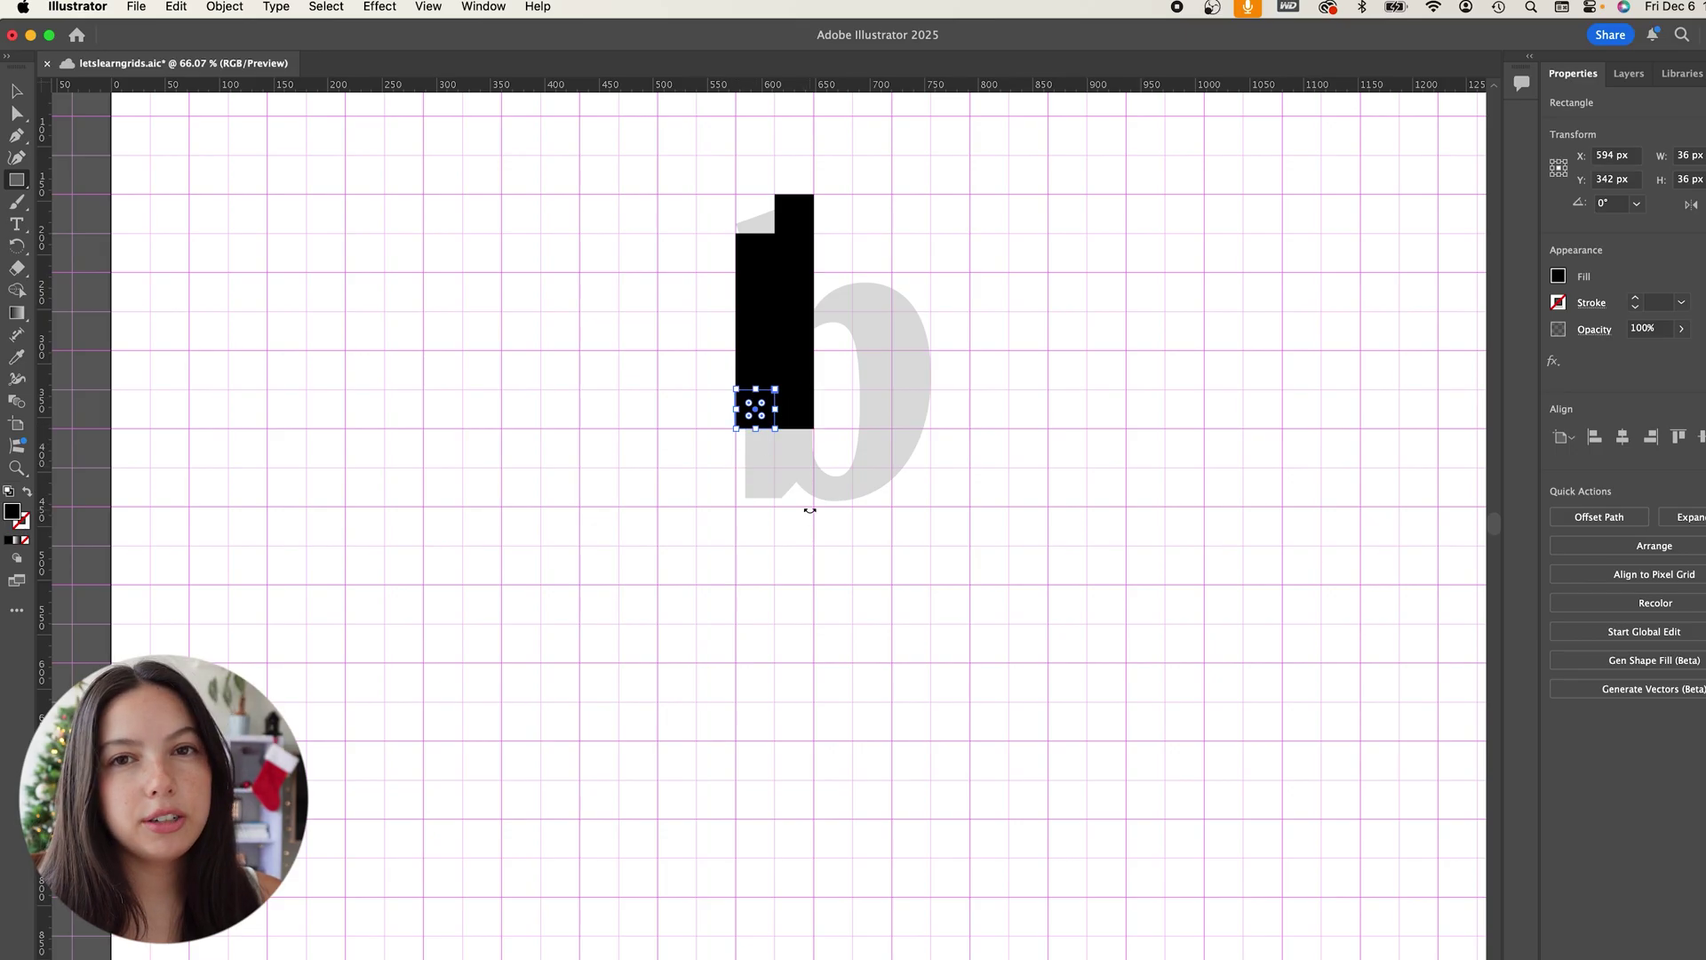
click(809, 510)
click(841, 547)
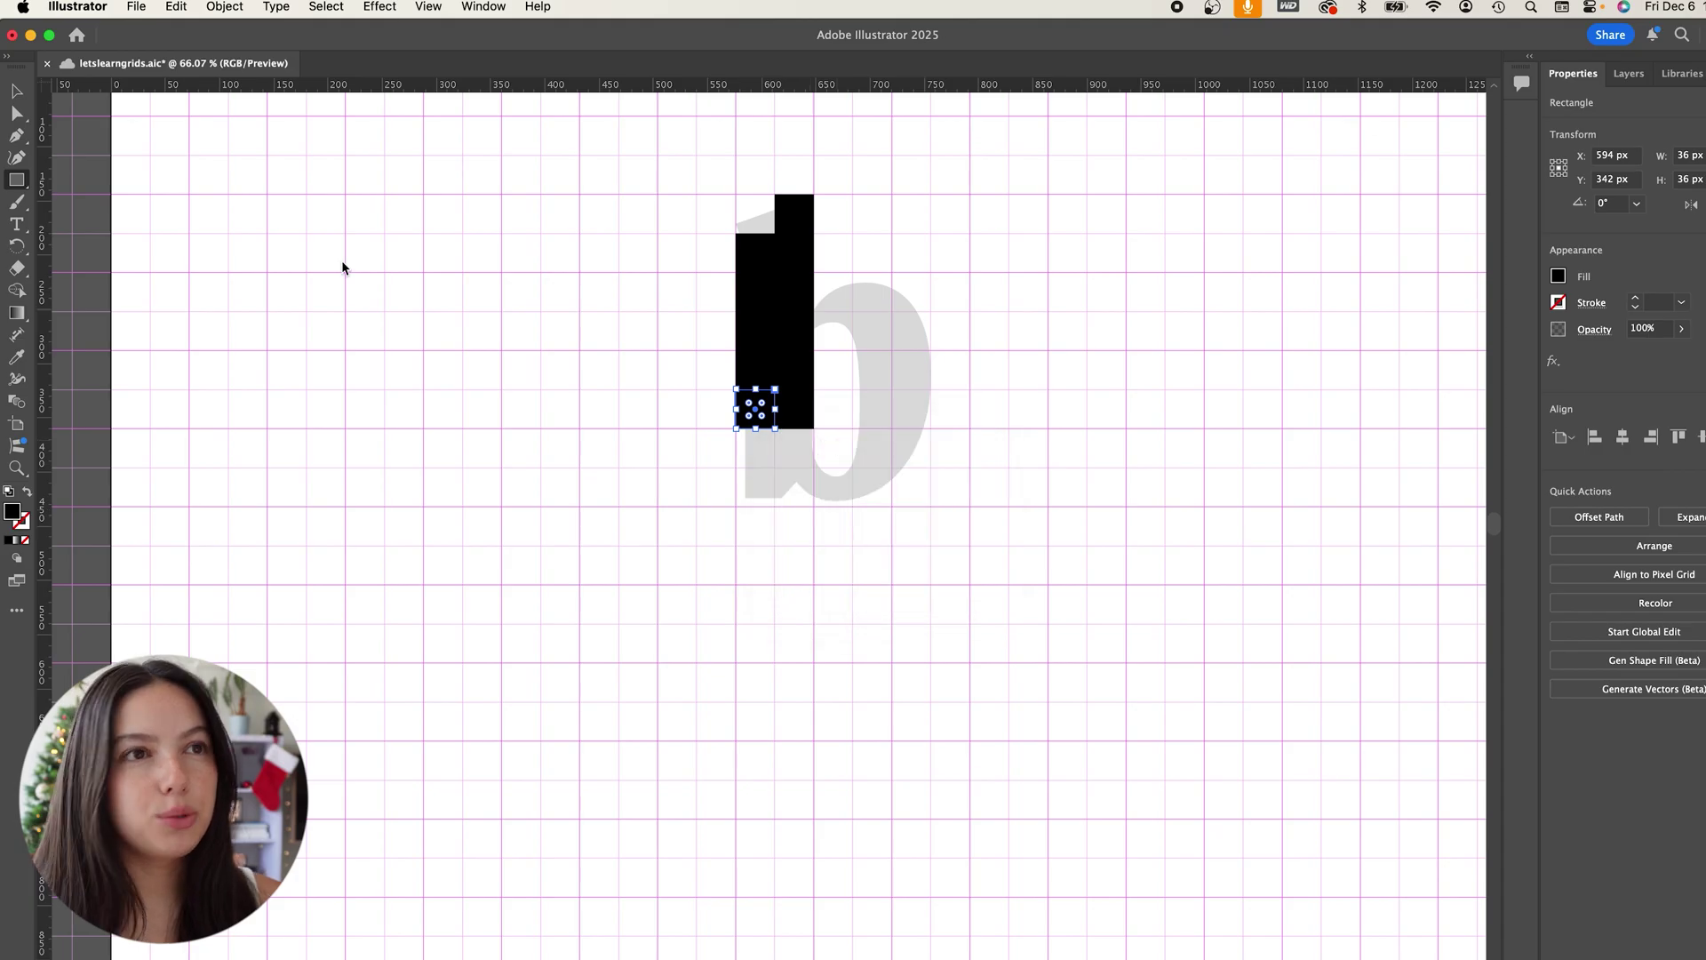
click(16, 91)
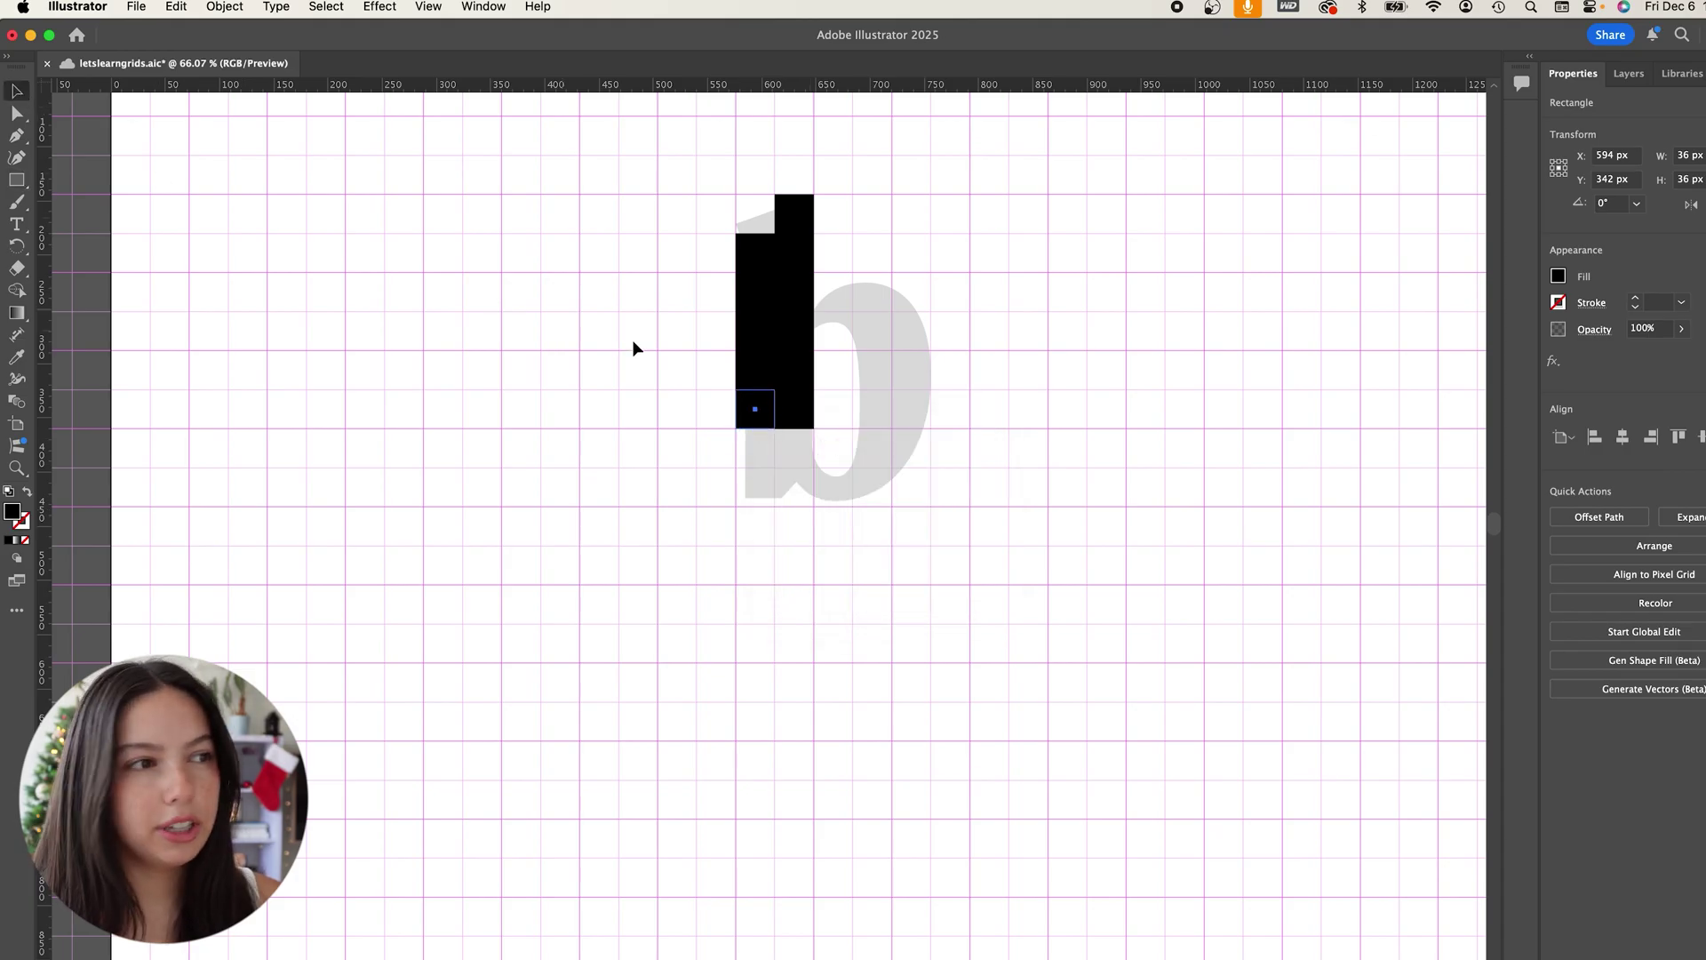
click(880, 355)
Add one more row of two black 36 px squares beneath the stem's black cells
scroll(892, 357, down, 2)
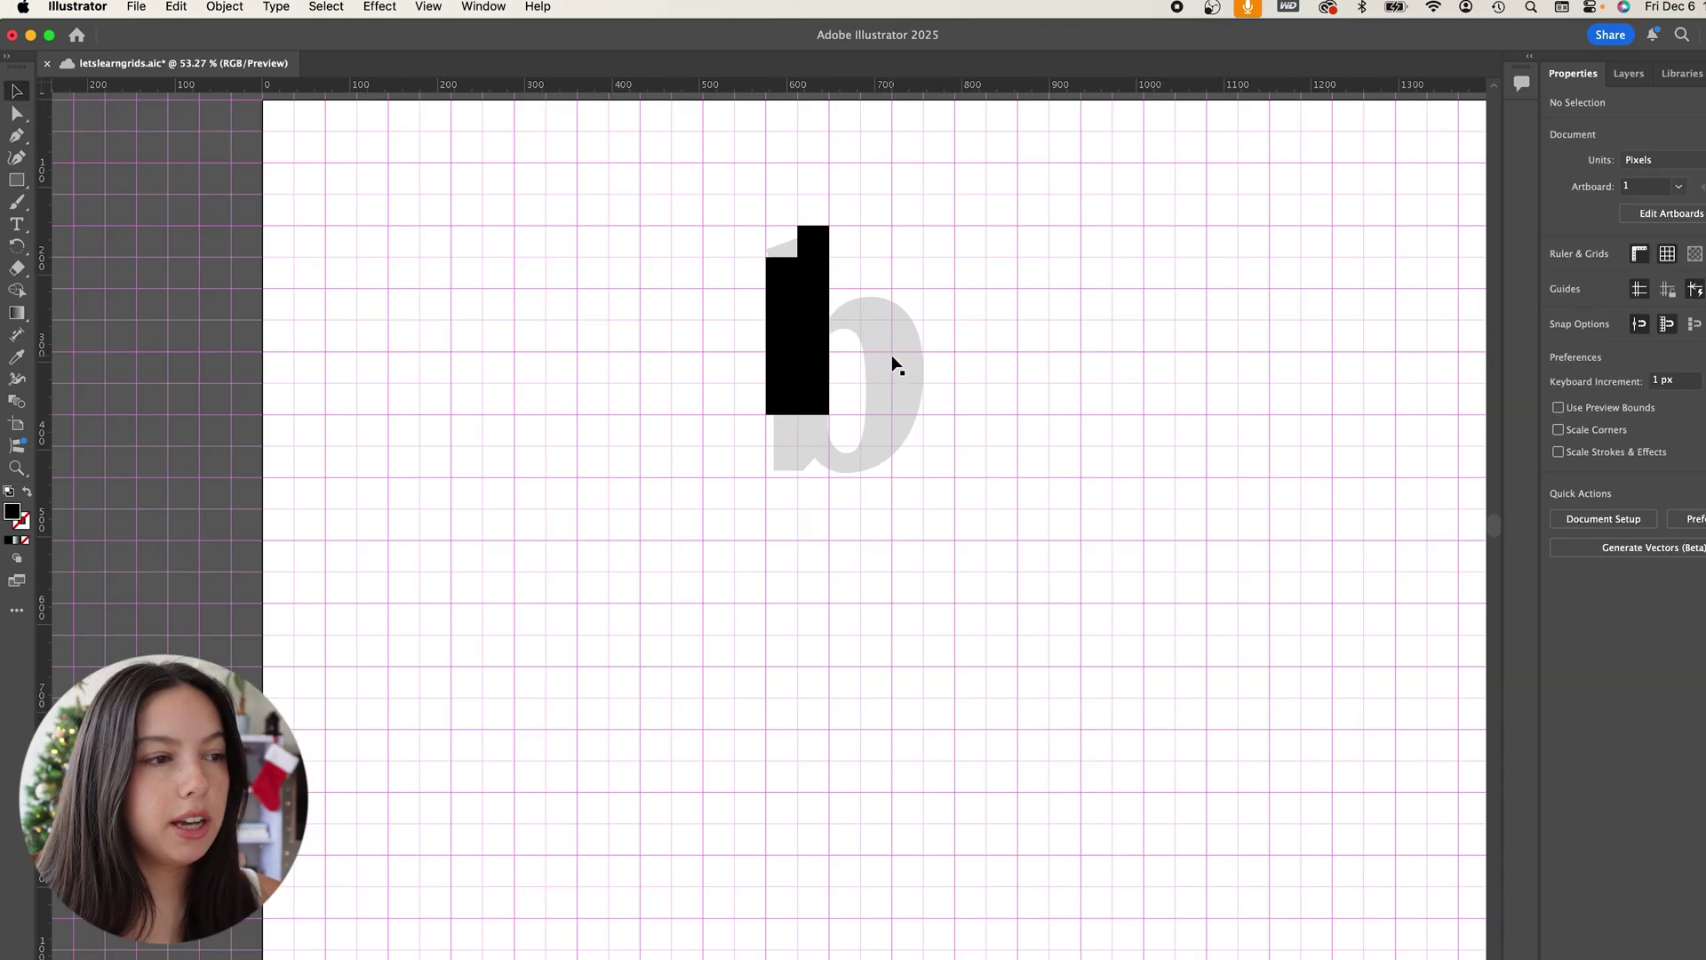
scroll(893, 362, up, 2)
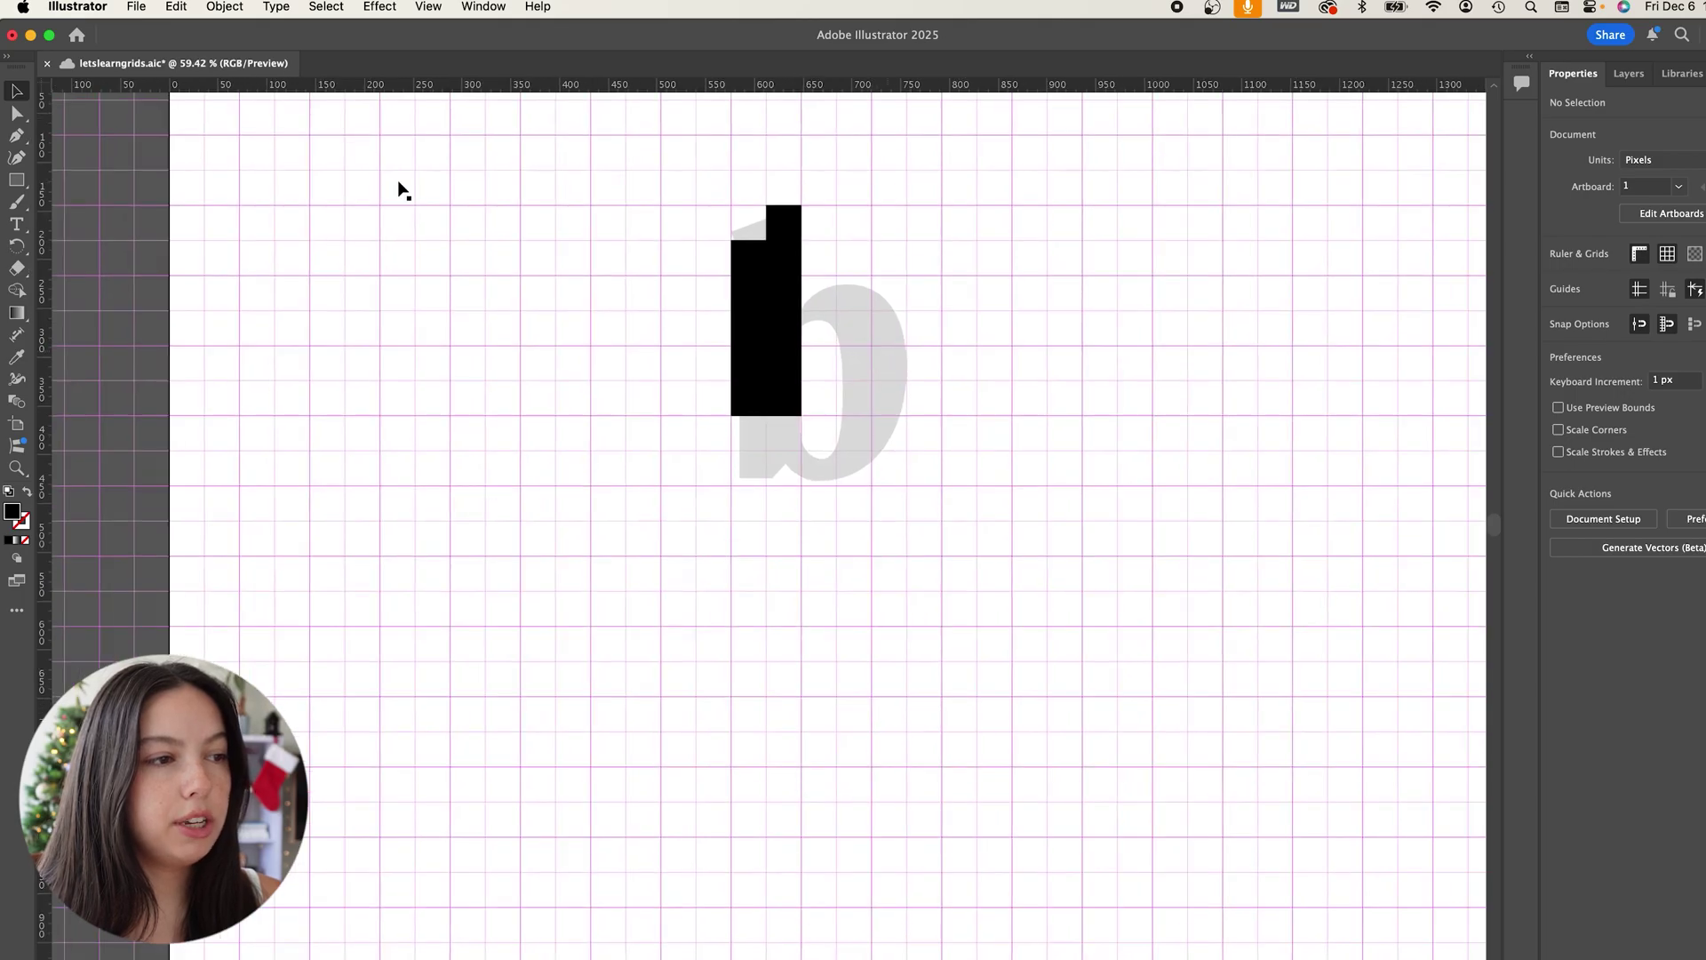
click(17, 180)
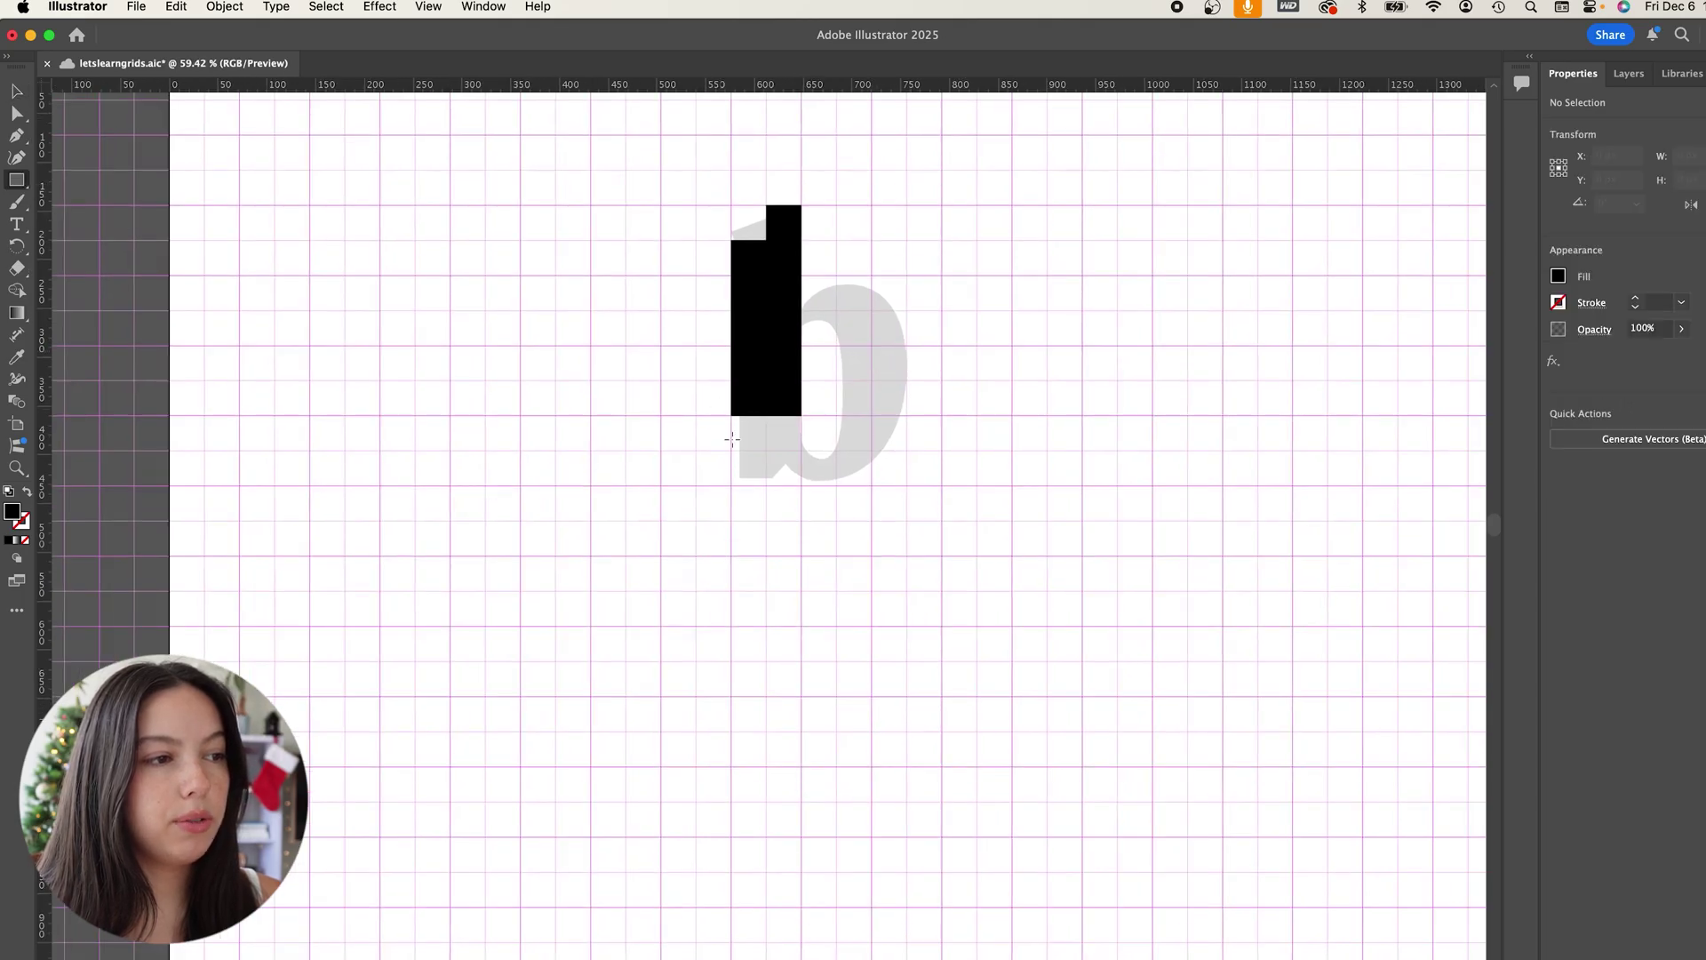
drag(734, 446, 767, 416)
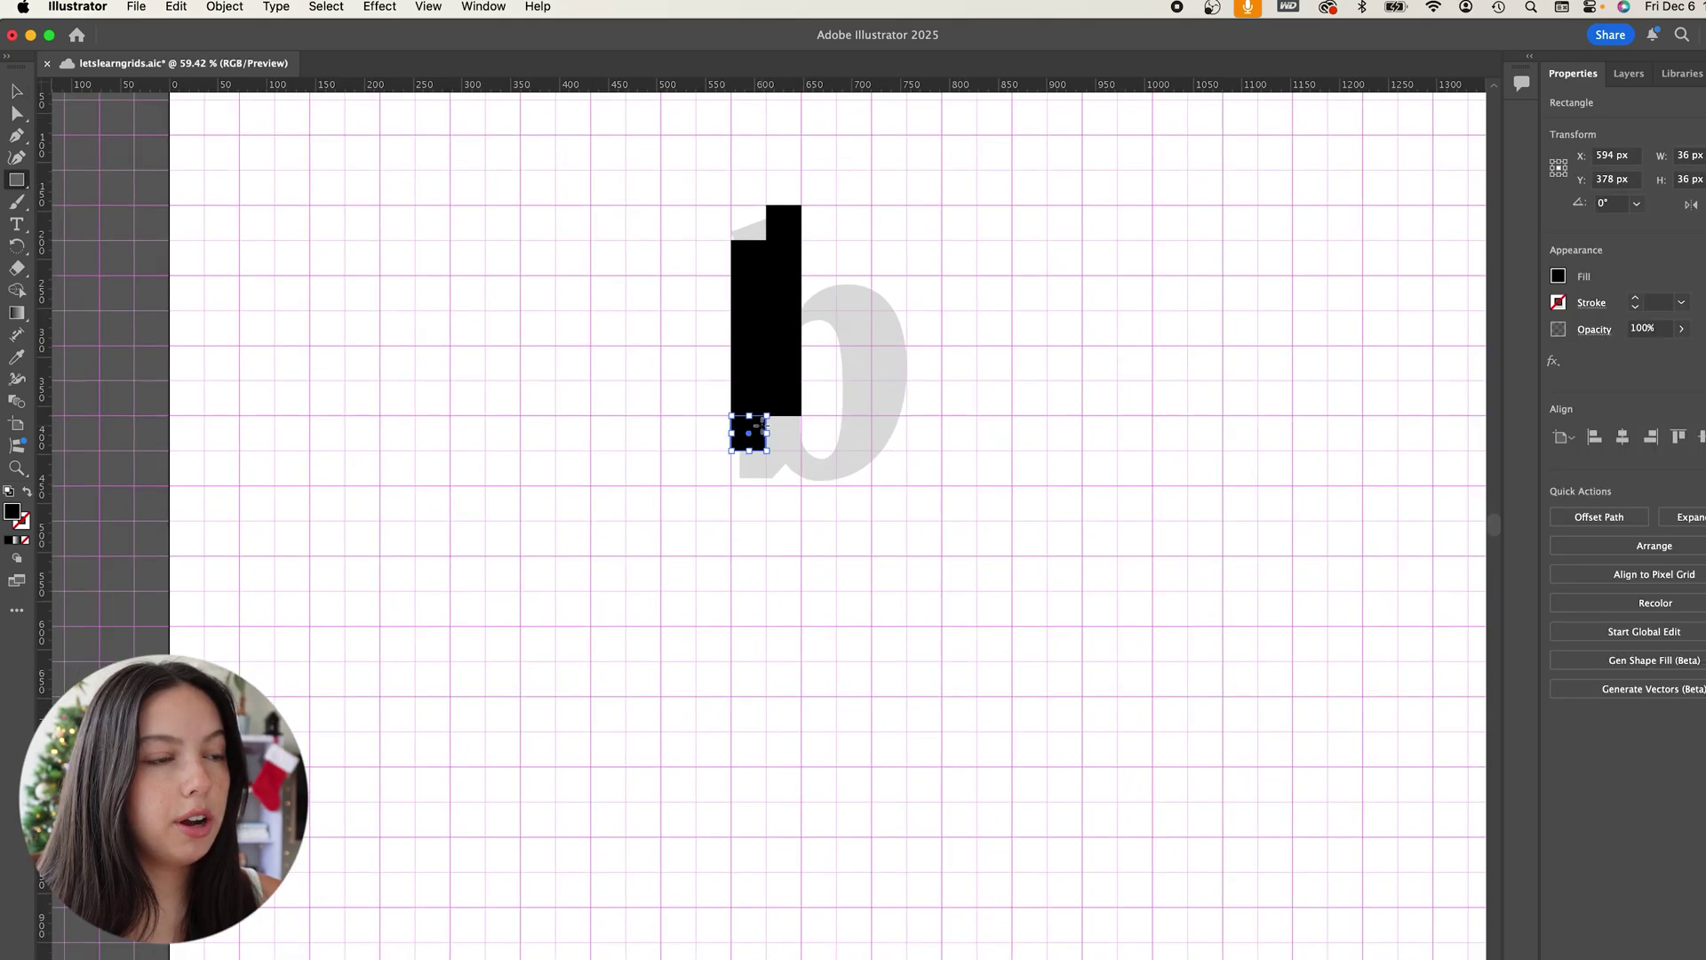
mouse_move(803, 451)
mouse_down()
mouse_move(836, 485)
mouse_move(801, 416)
mouse_up()
Cover the right side and bottom of the b's bowl with black 36 px squares, one per grid cell
mouse_move(840, 310)
mouse_down()
mouse_move(906, 380)
mouse_move(906, 415)
mouse_move(872, 381)
mouse_up()
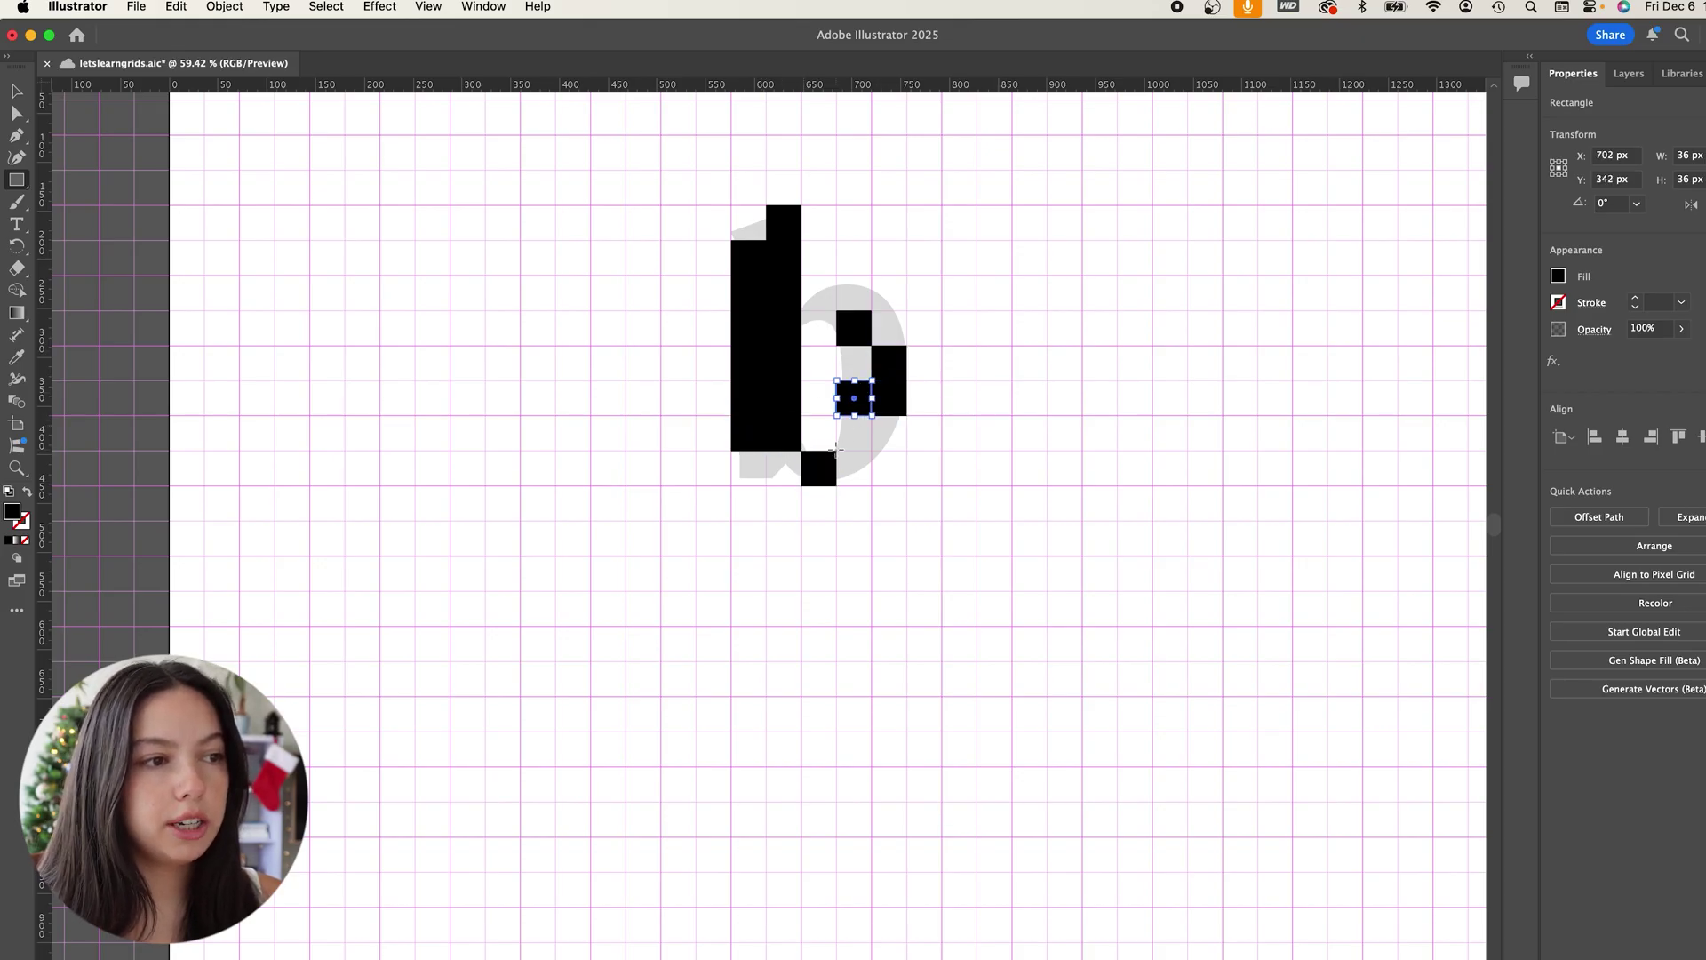
drag(836, 451, 907, 416)
drag(871, 485, 836, 450)
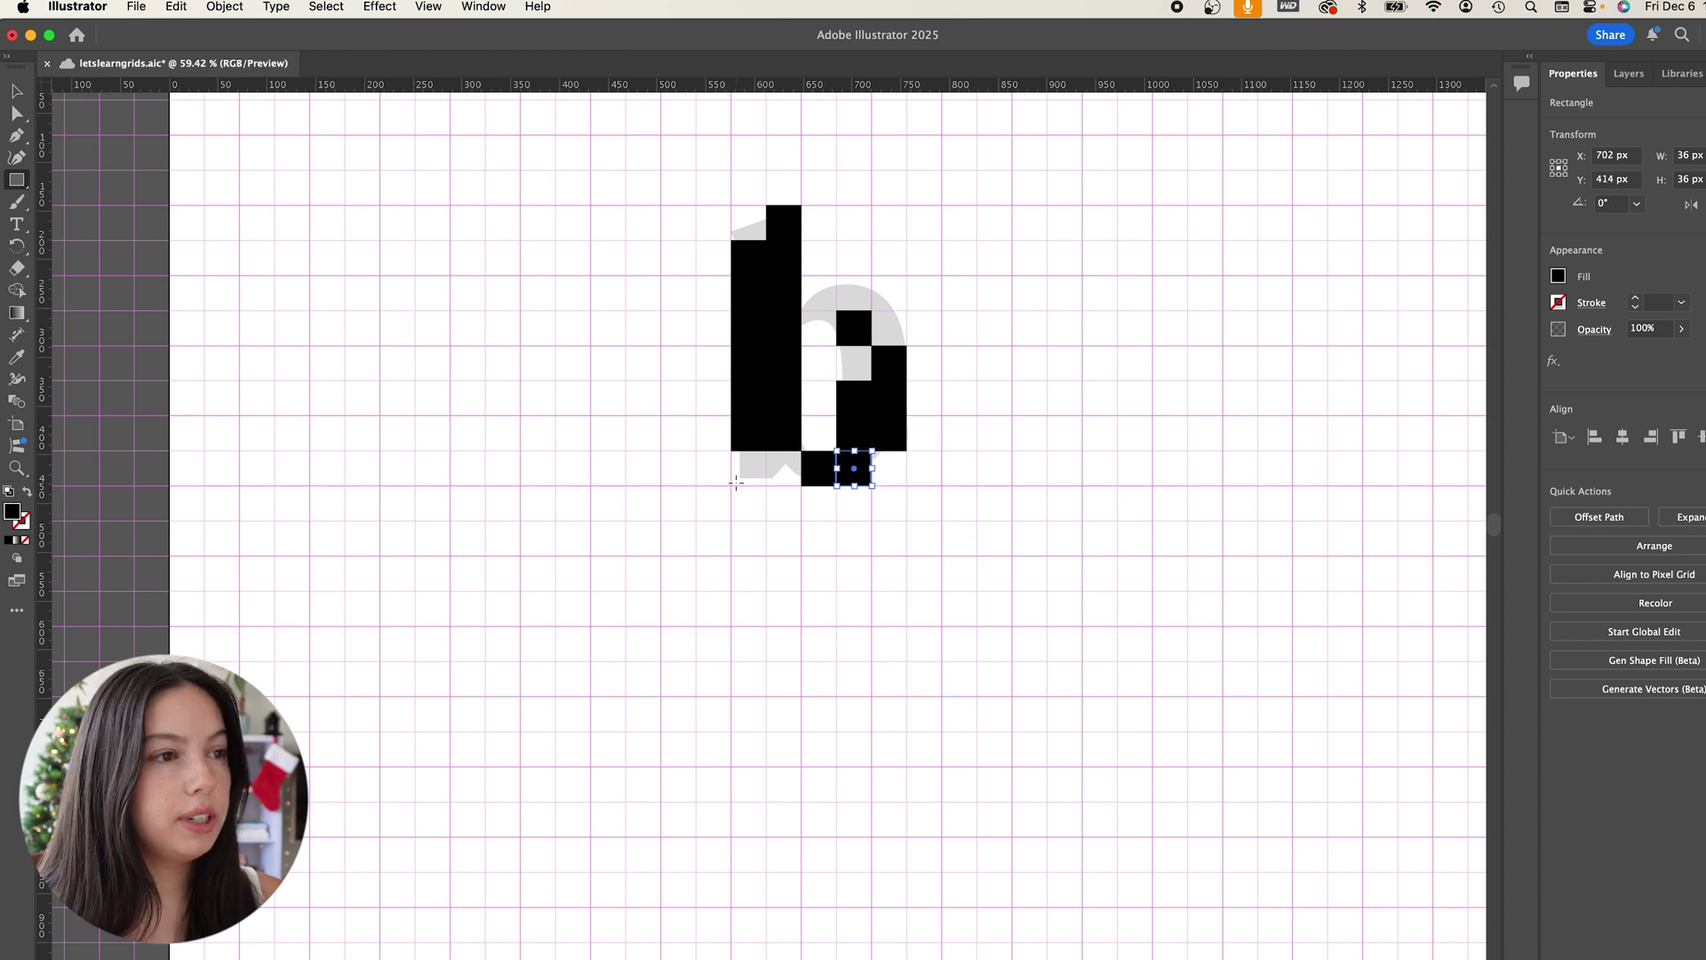
Add a black 36 px square at the stem's foot, complete the top of the b's bowl with more squares, and deselect
drag(731, 450, 766, 485)
drag(801, 275, 906, 346)
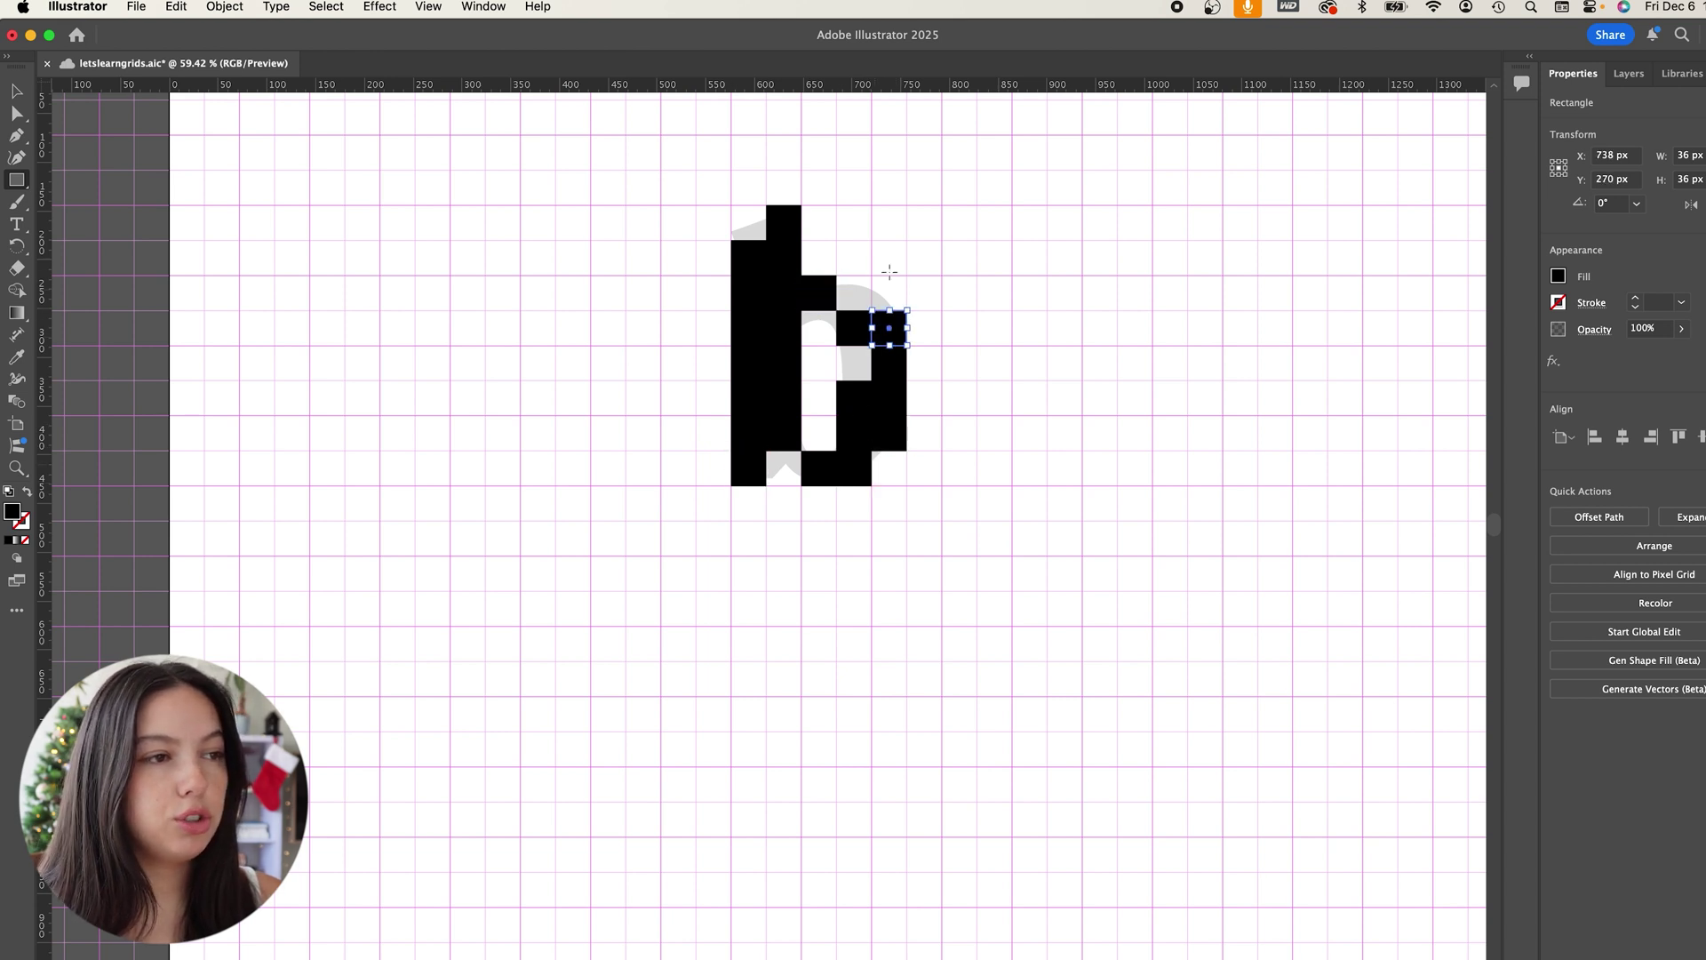
mouse_move(871, 276)
mouse_down()
mouse_move(906, 310)
mouse_move(872, 310)
mouse_move(872, 380)
mouse_up()
click(19, 94)
click(643, 332)
scroll(643, 333, down, 5)
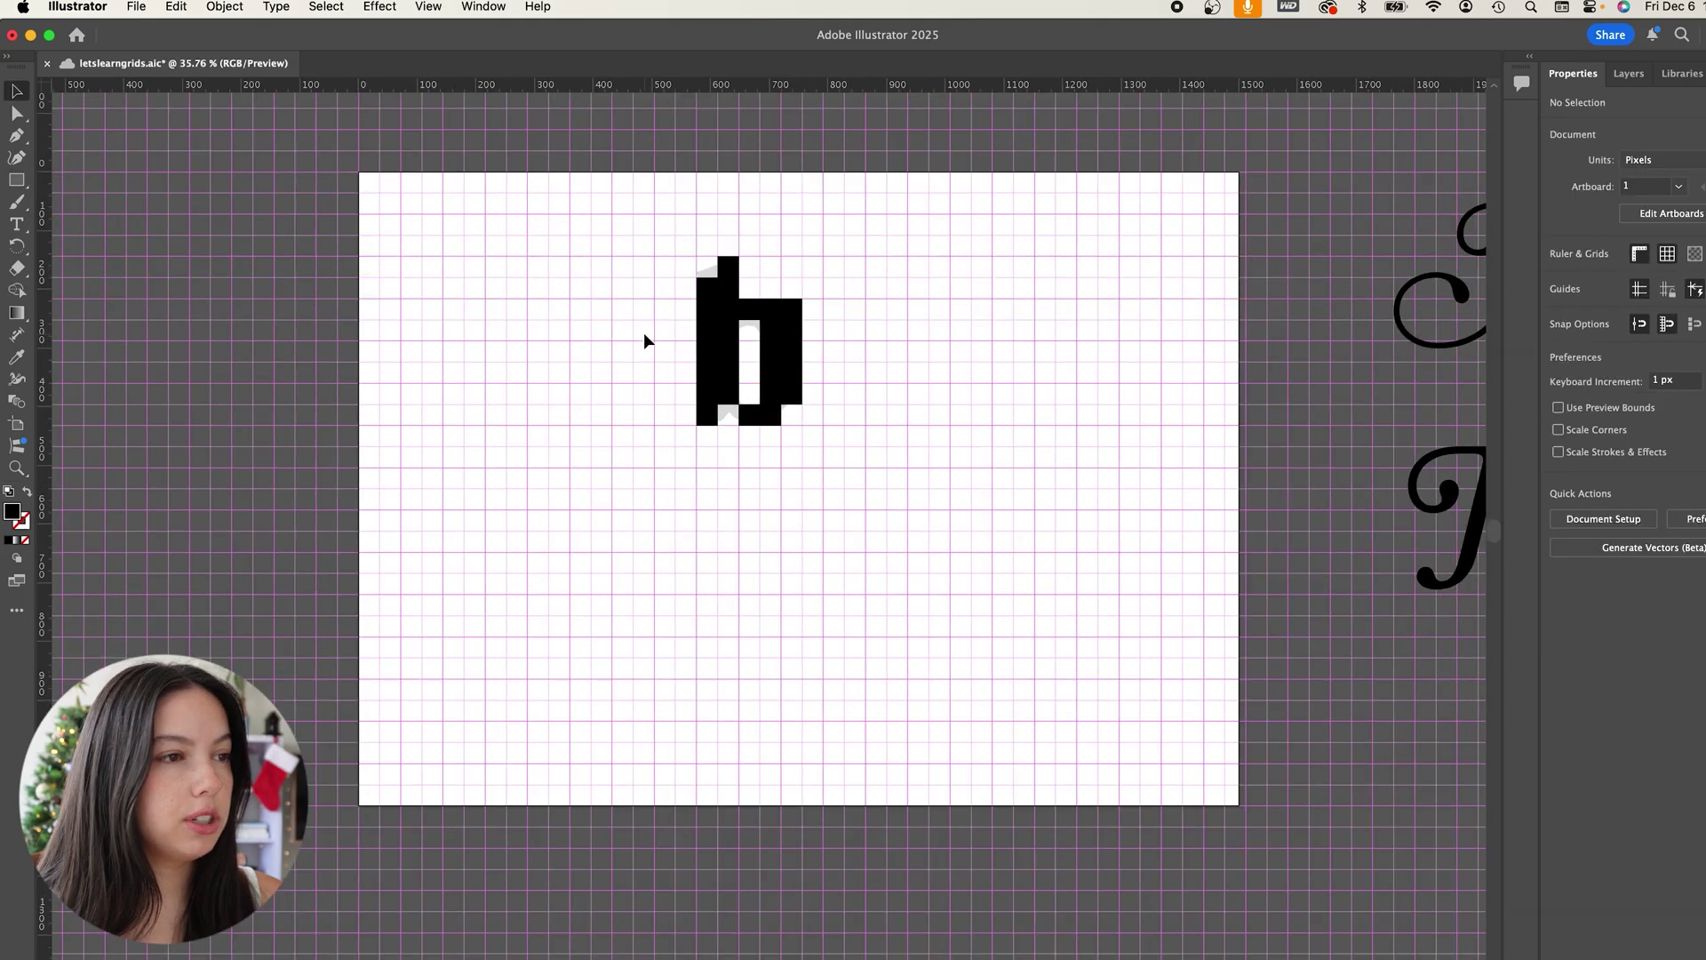
Delete the outer anchor point of the bowl's upper-right square to give the b a diagonal shoulder
scroll(644, 332, up, 3)
scroll(821, 320, up, 2)
key(a)
click(878, 282)
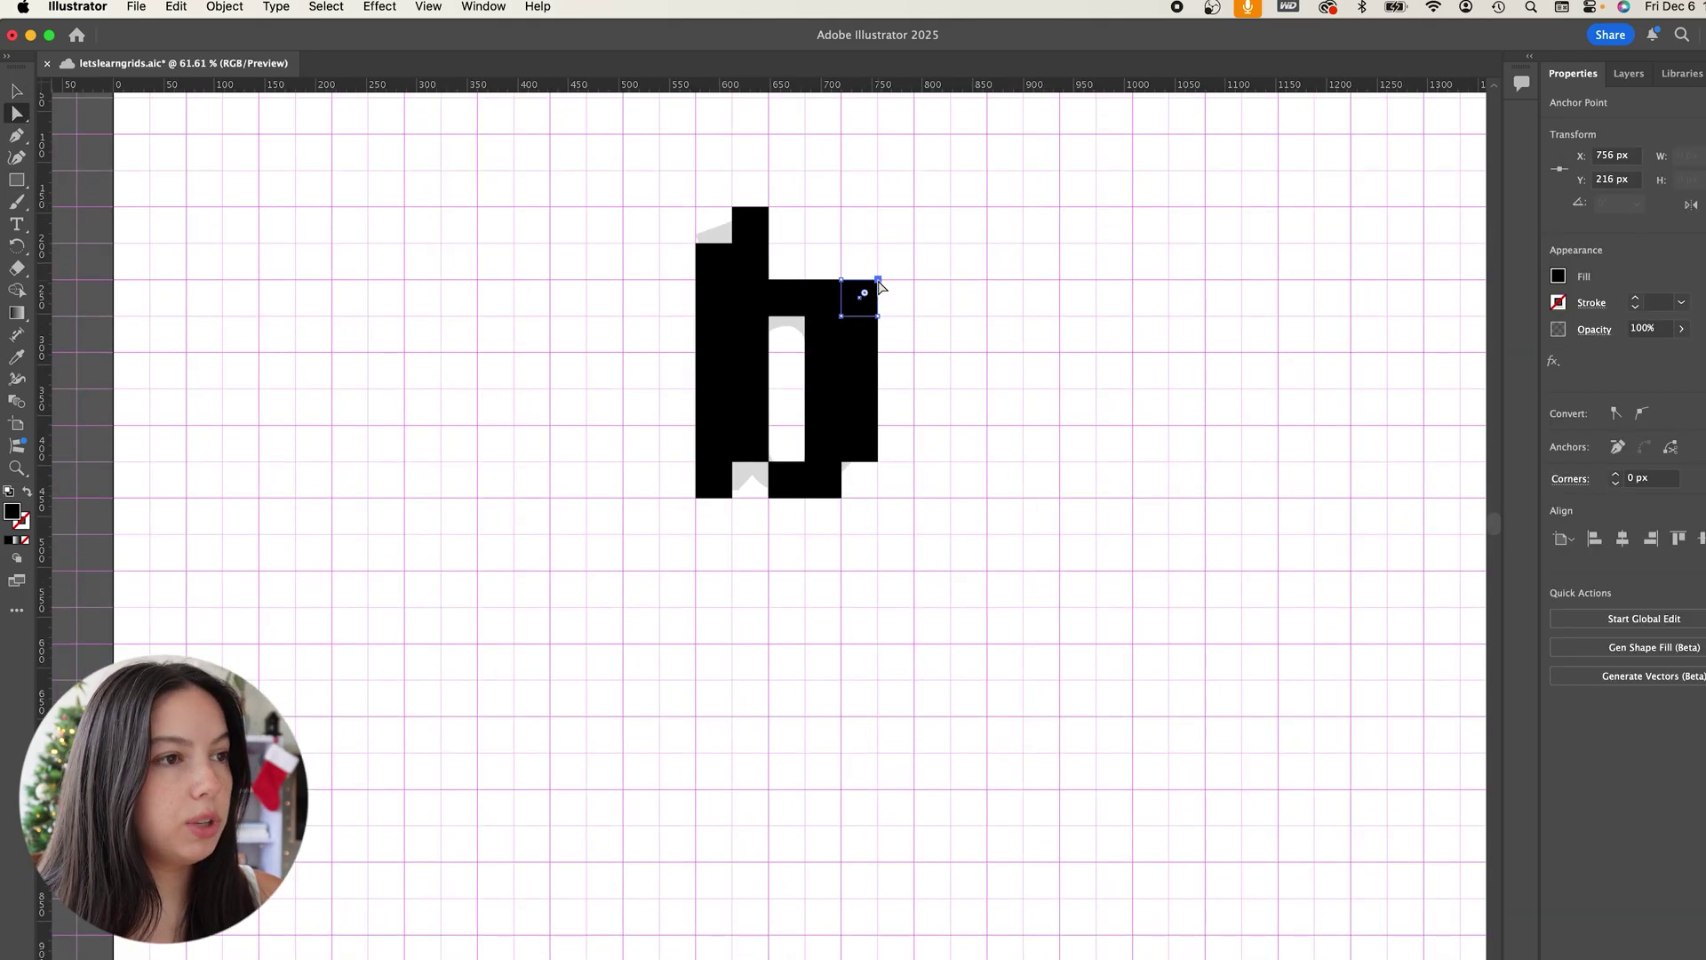
key(Delete)
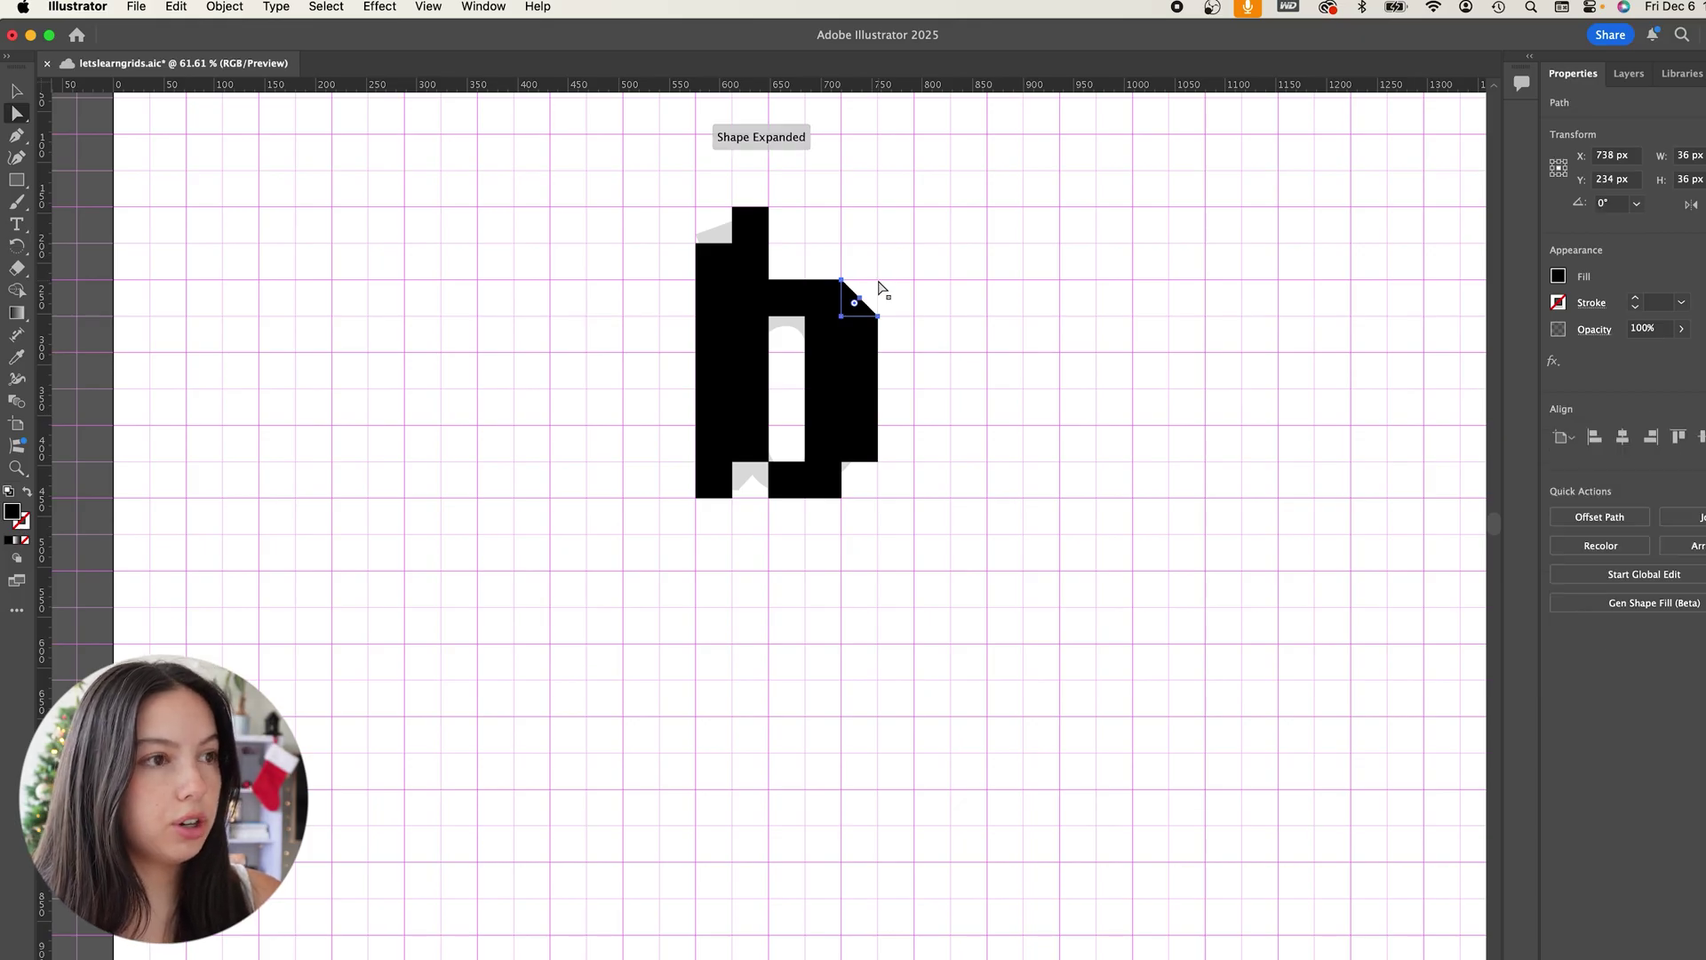
Delete the upper-left anchor point of the stem's topmost square to slant it, and deselect
click(733, 209)
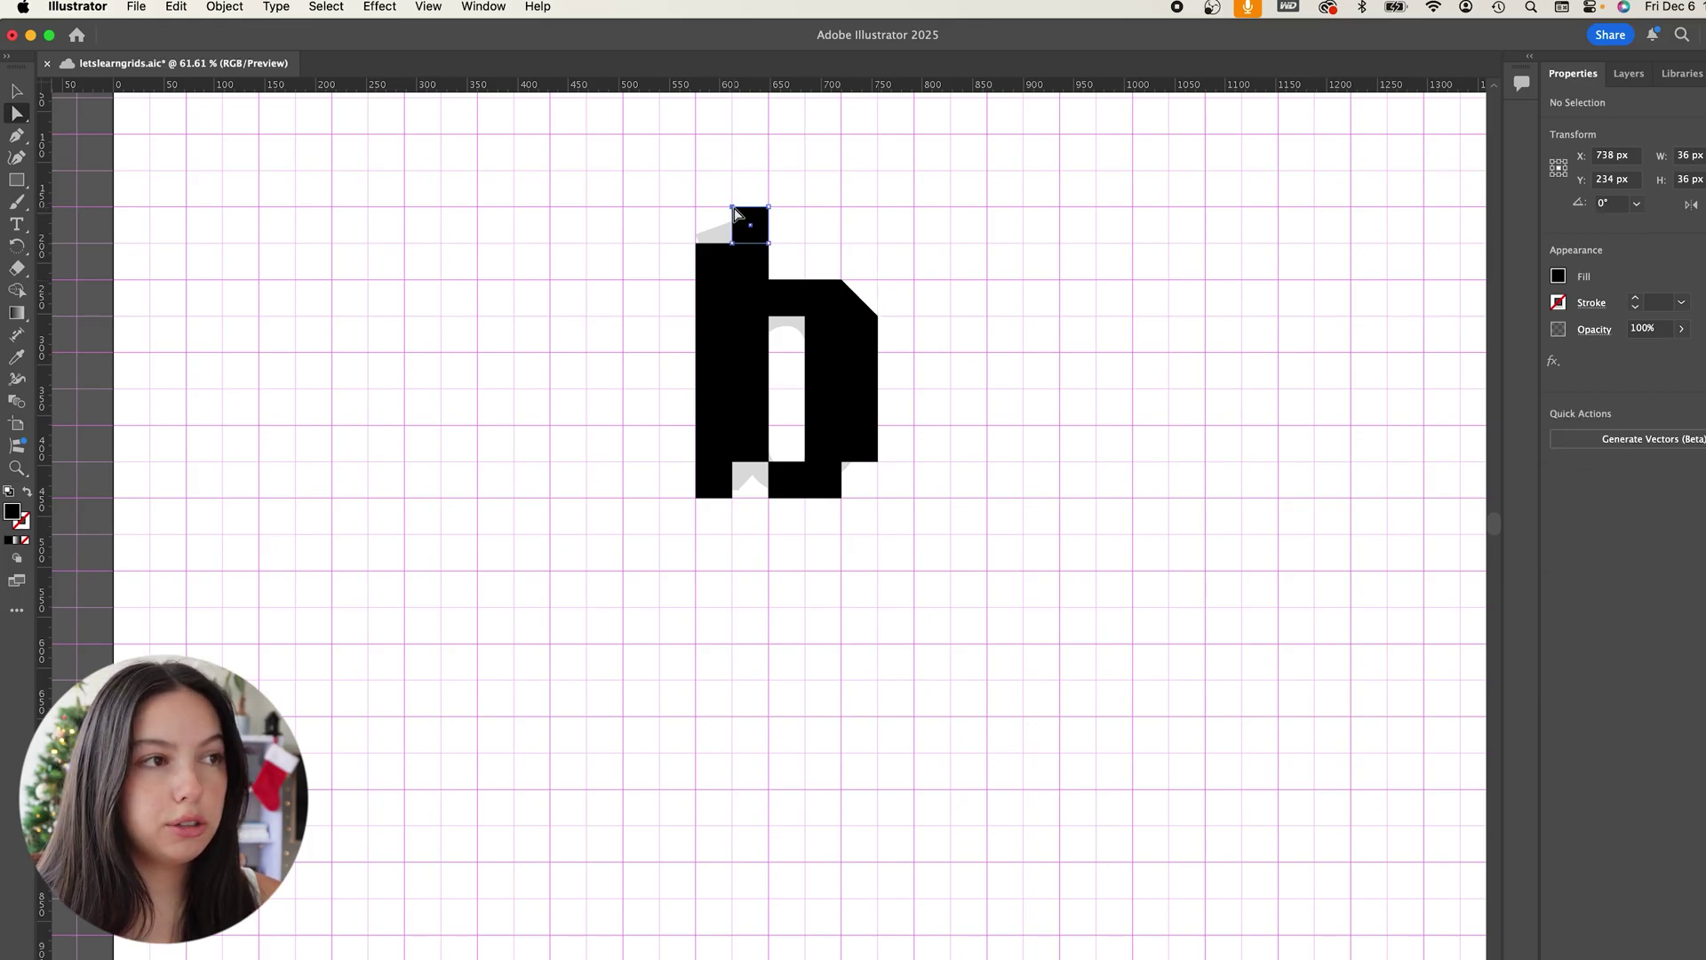
key(Delete)
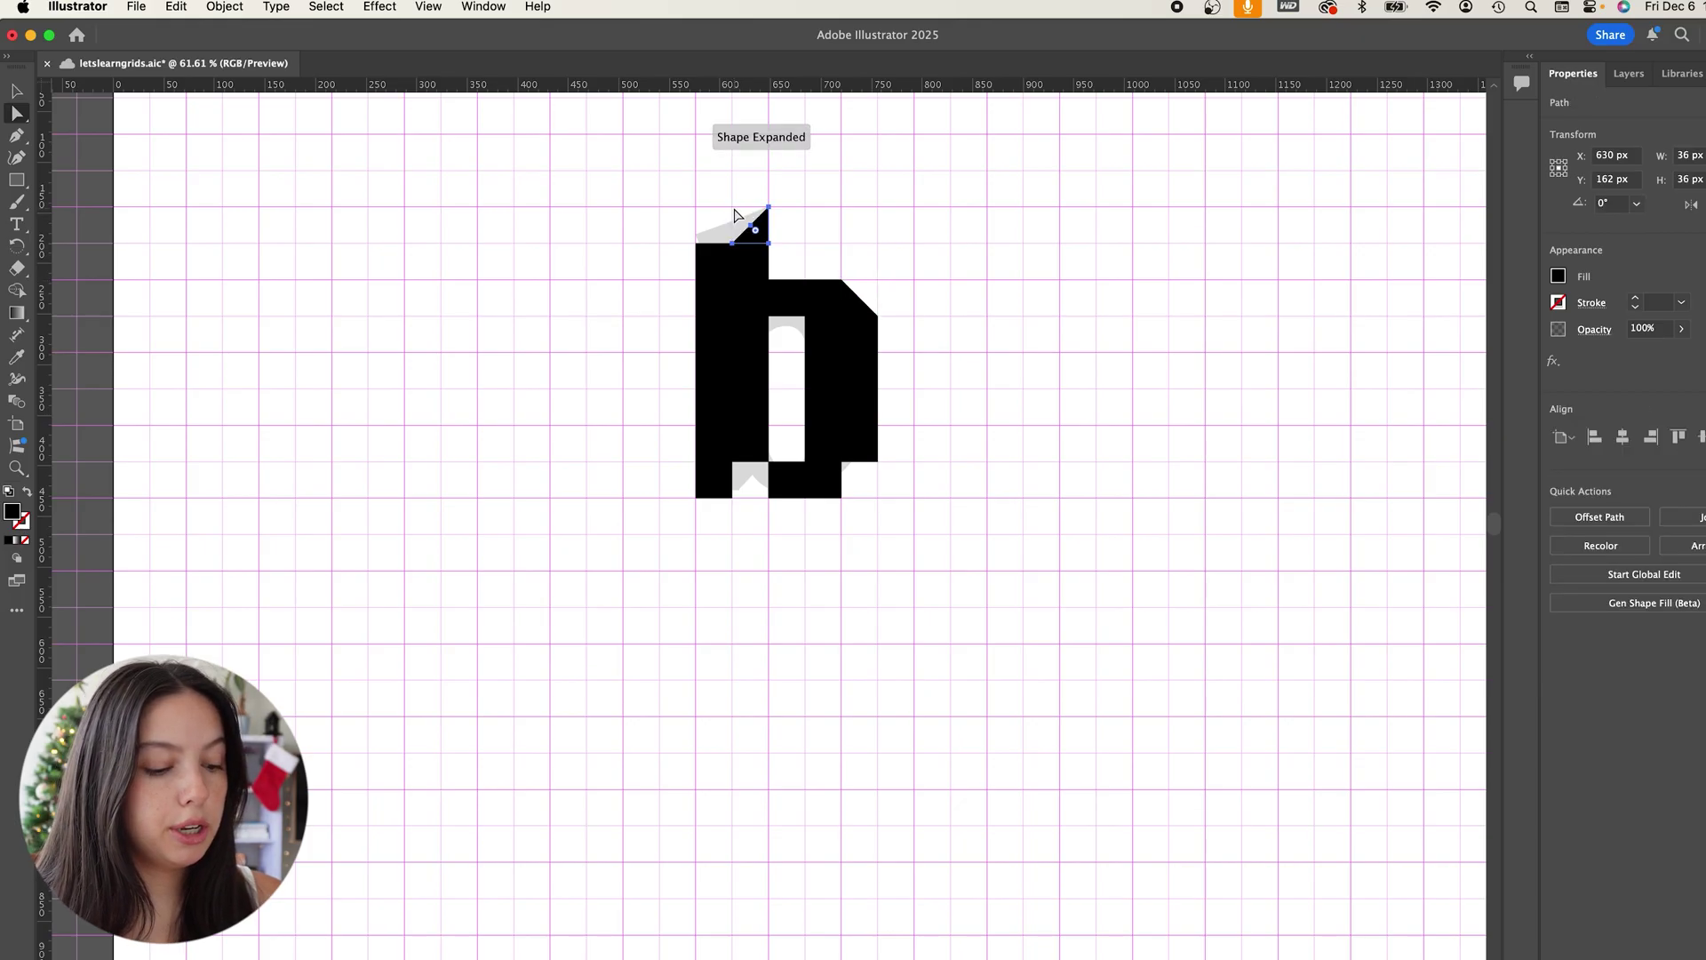
click(734, 214)
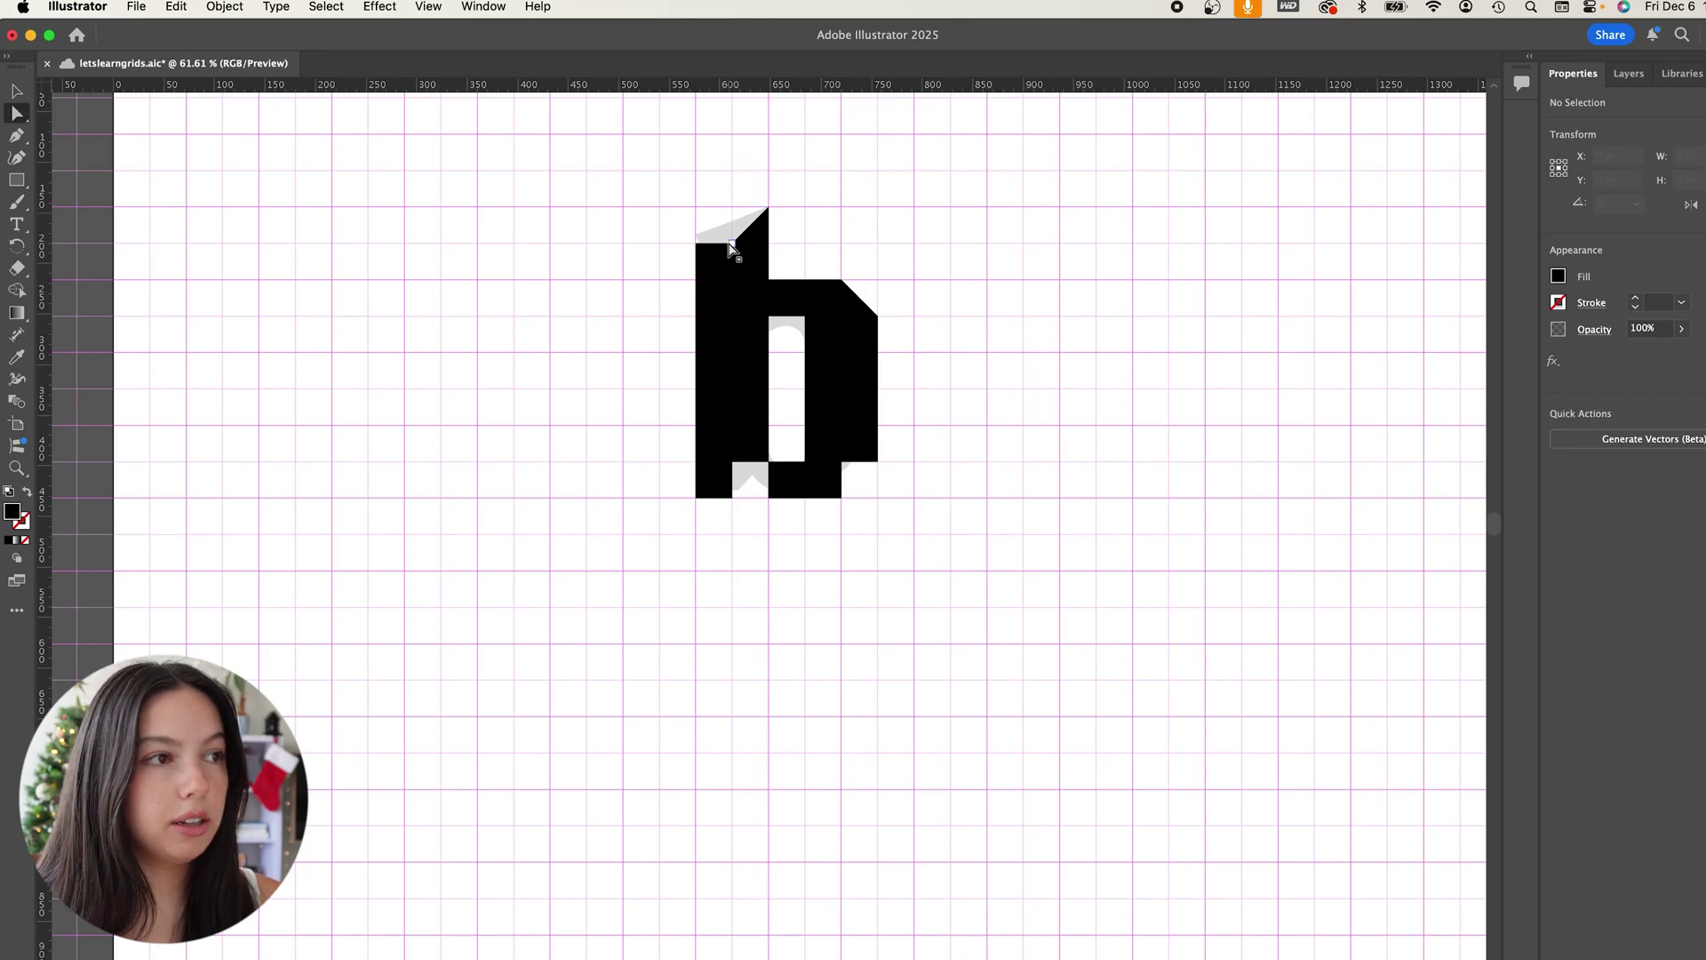
Add a black 36 px square atop the stem's left column, delete its upper-left anchor point to slant it, and deselect
click(17, 179)
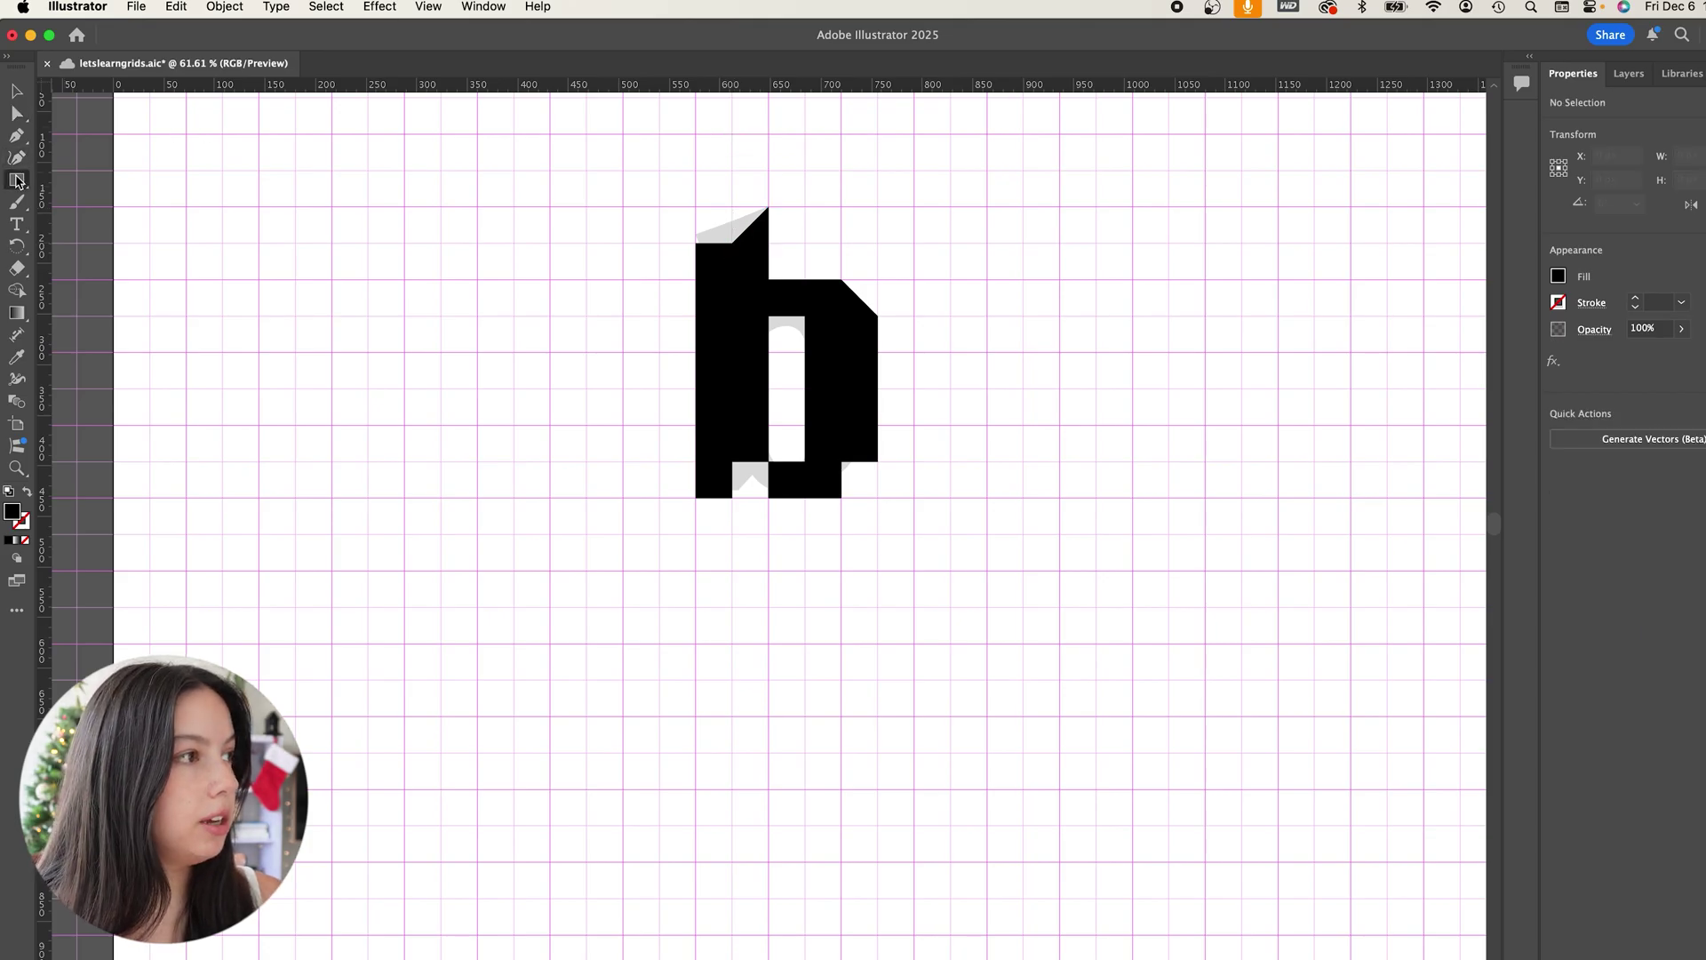
mouse_move(697, 206)
mouse_down()
mouse_move(736, 255)
mouse_move(733, 242)
mouse_up()
click(10, 114)
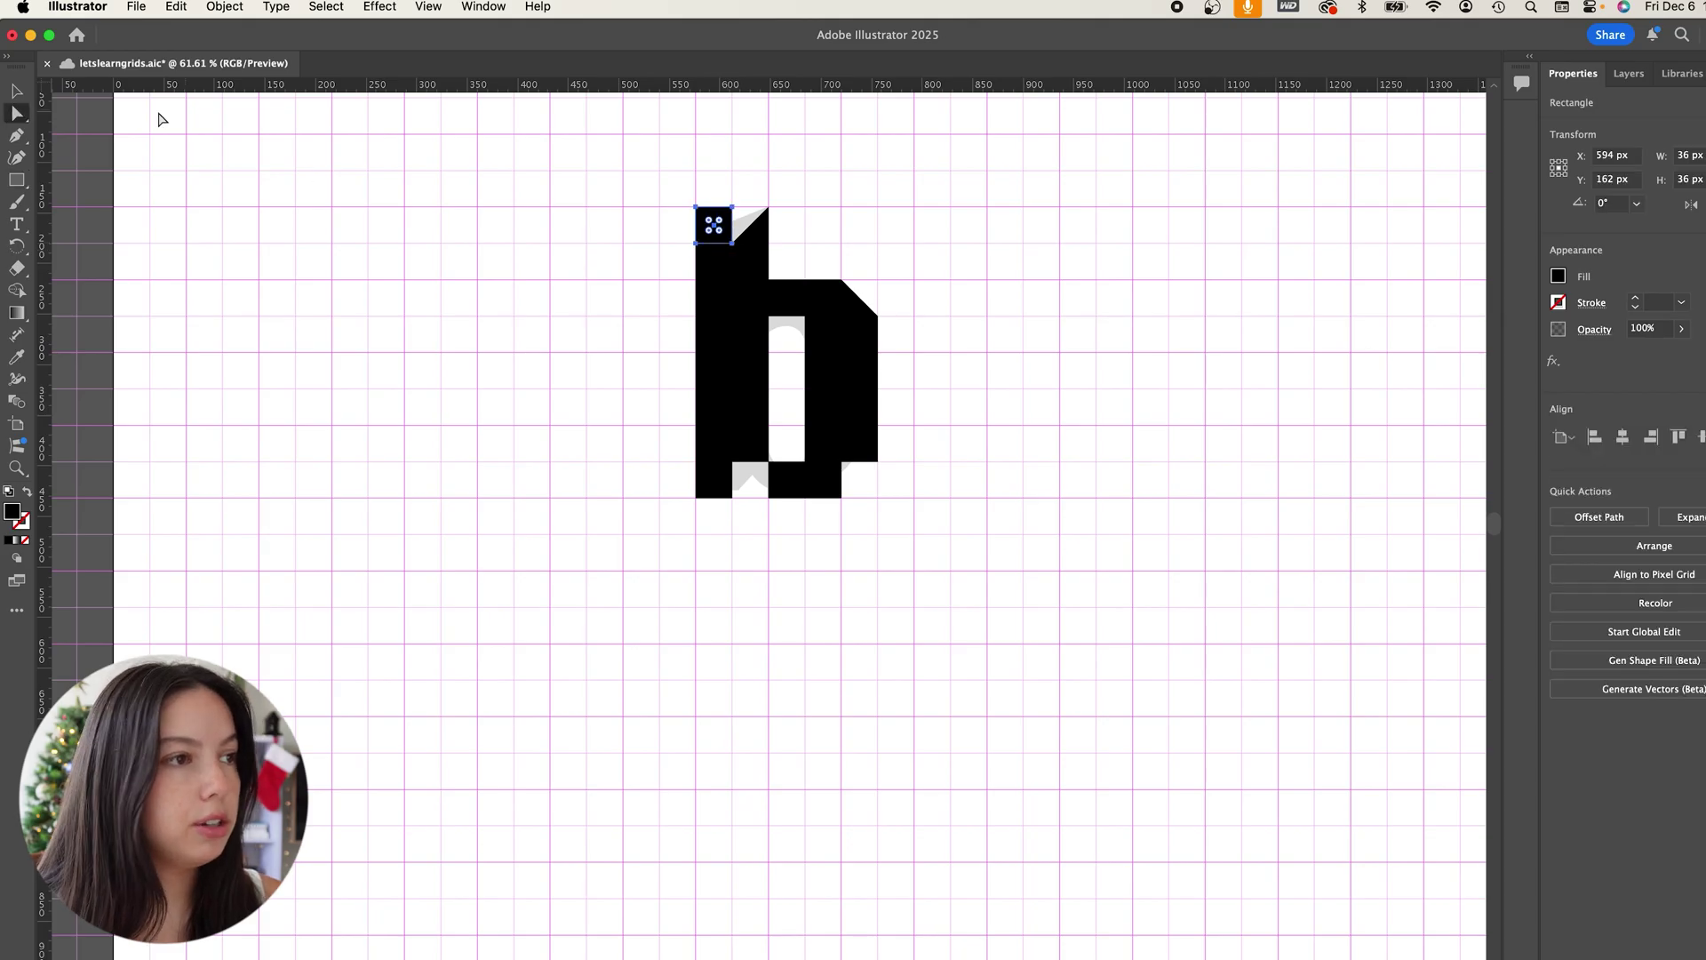
click(697, 210)
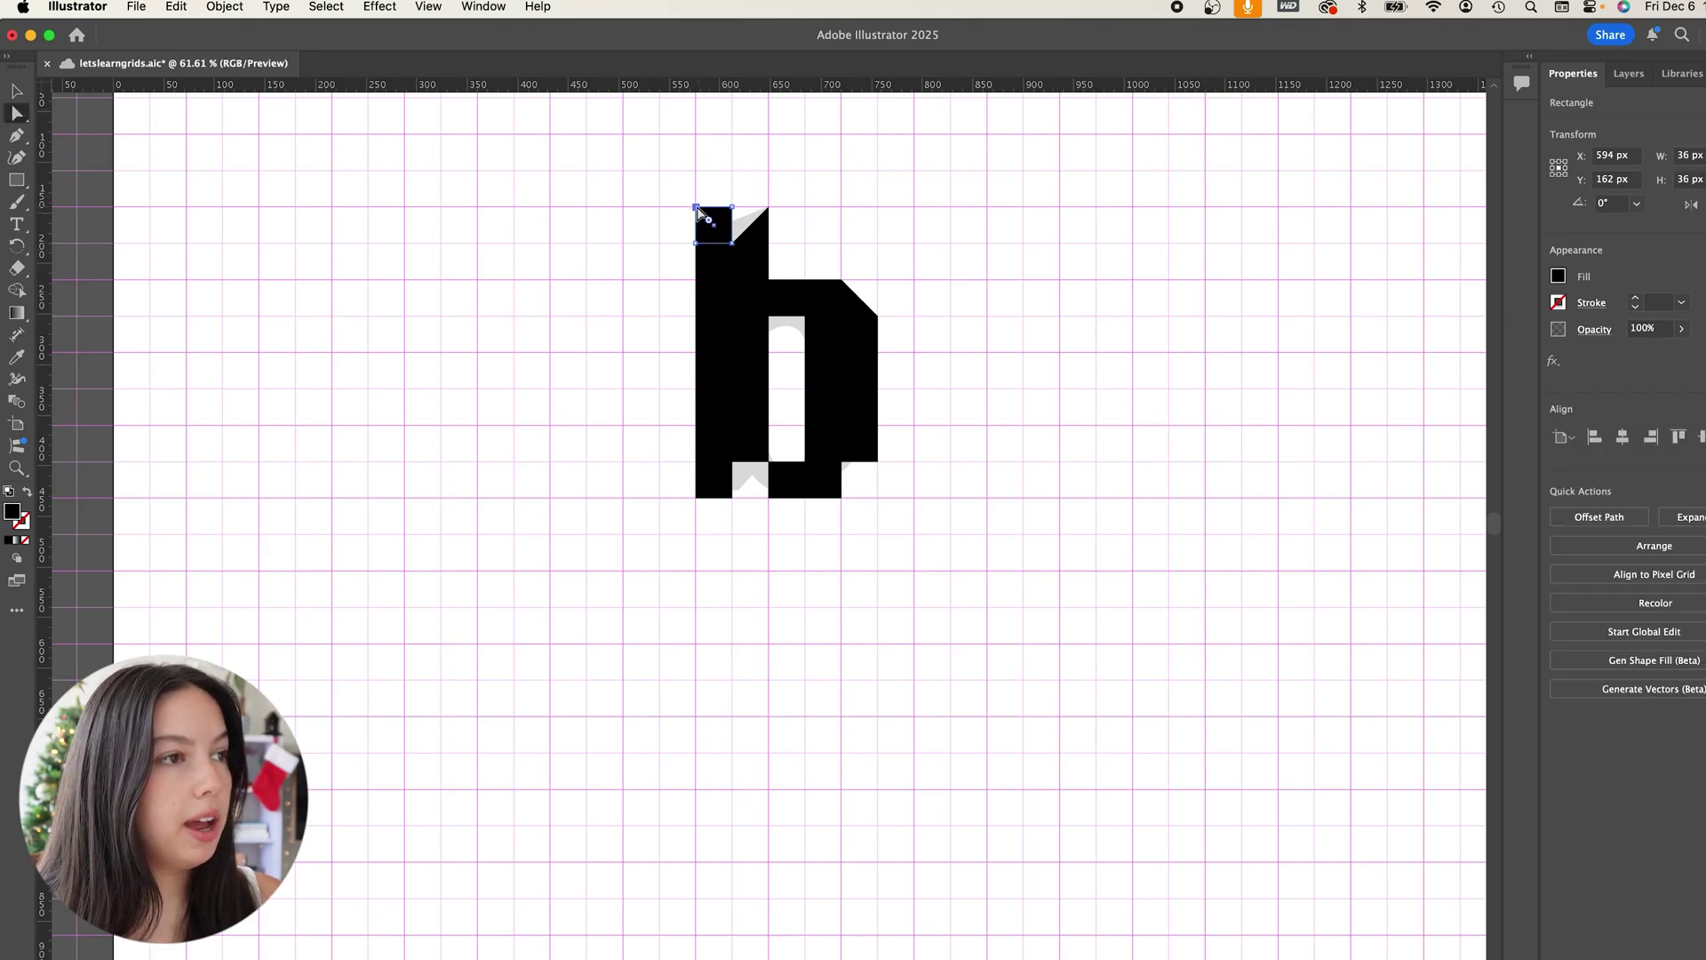
key(Delete)
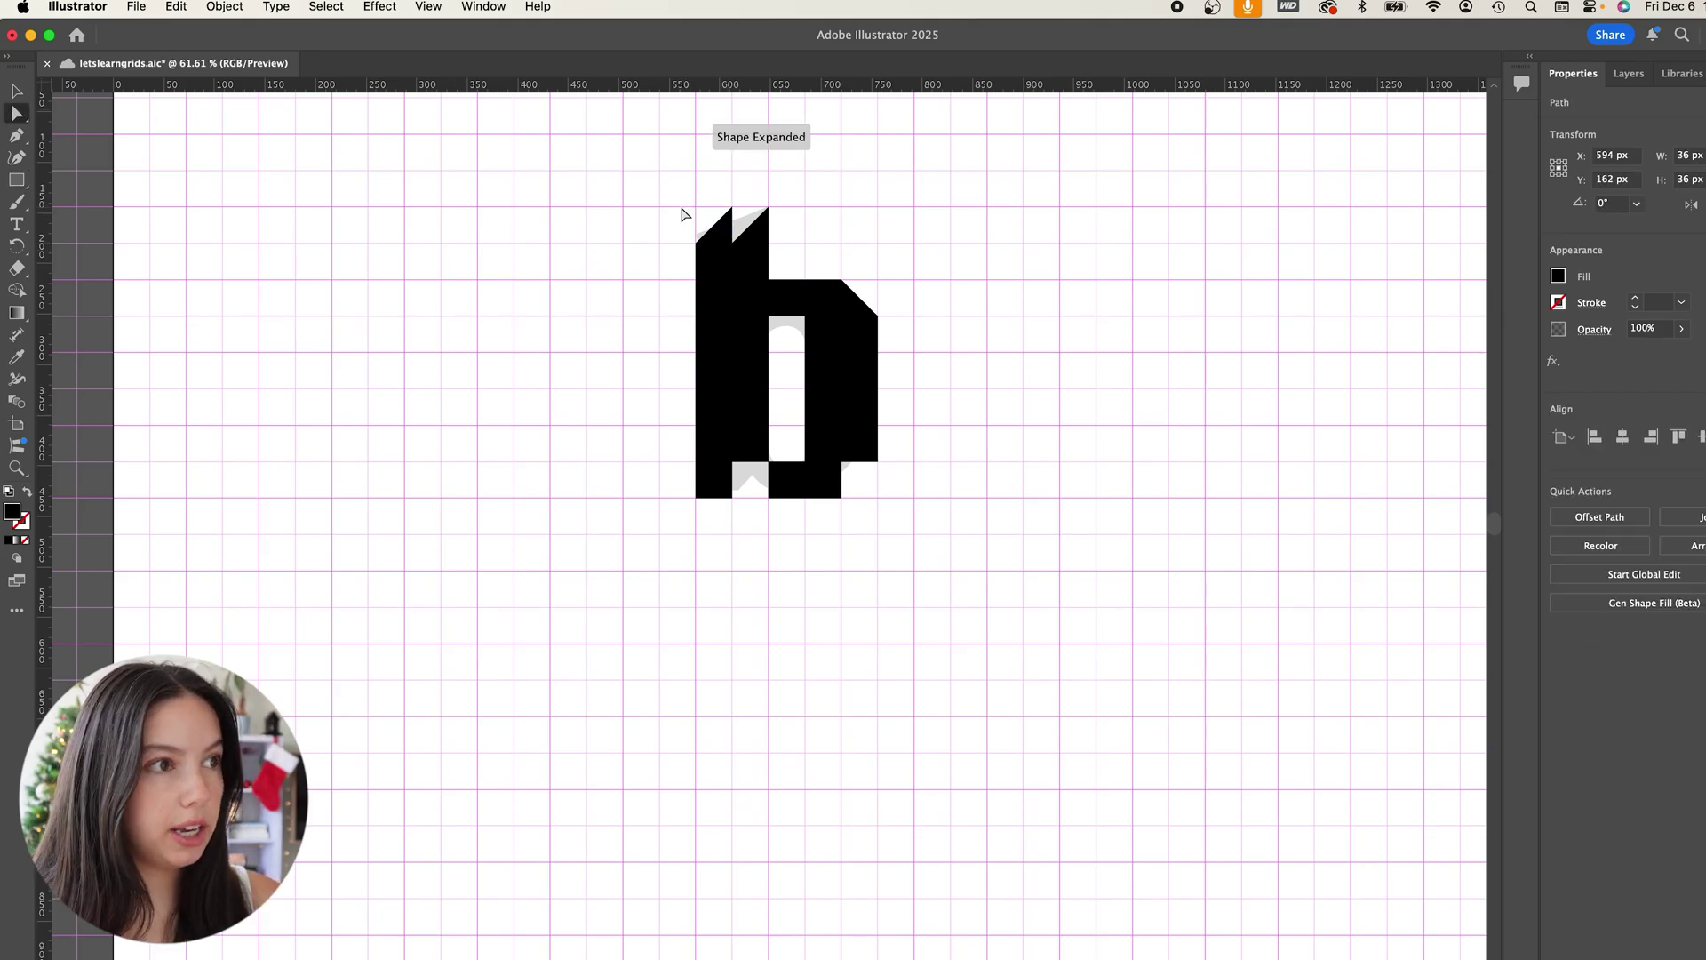
click(686, 210)
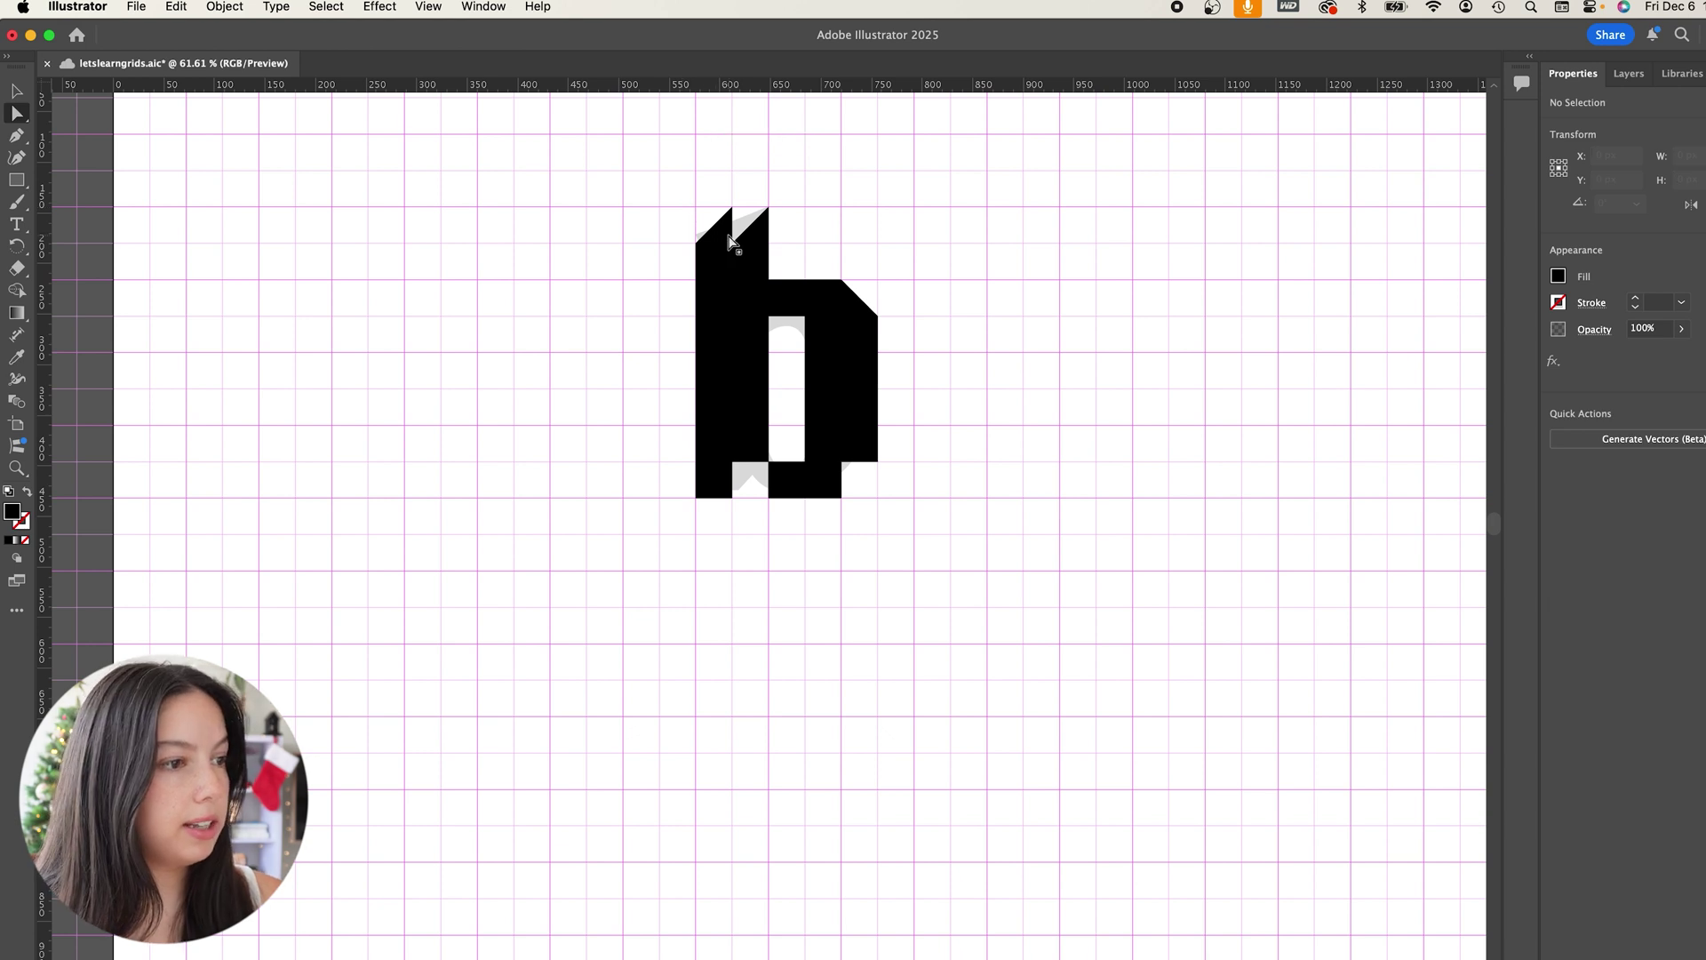
Cut diagonals into the stem's foot and the bottom of the b's bowl by deleting outer corner anchor points
click(697, 497)
key(Delete)
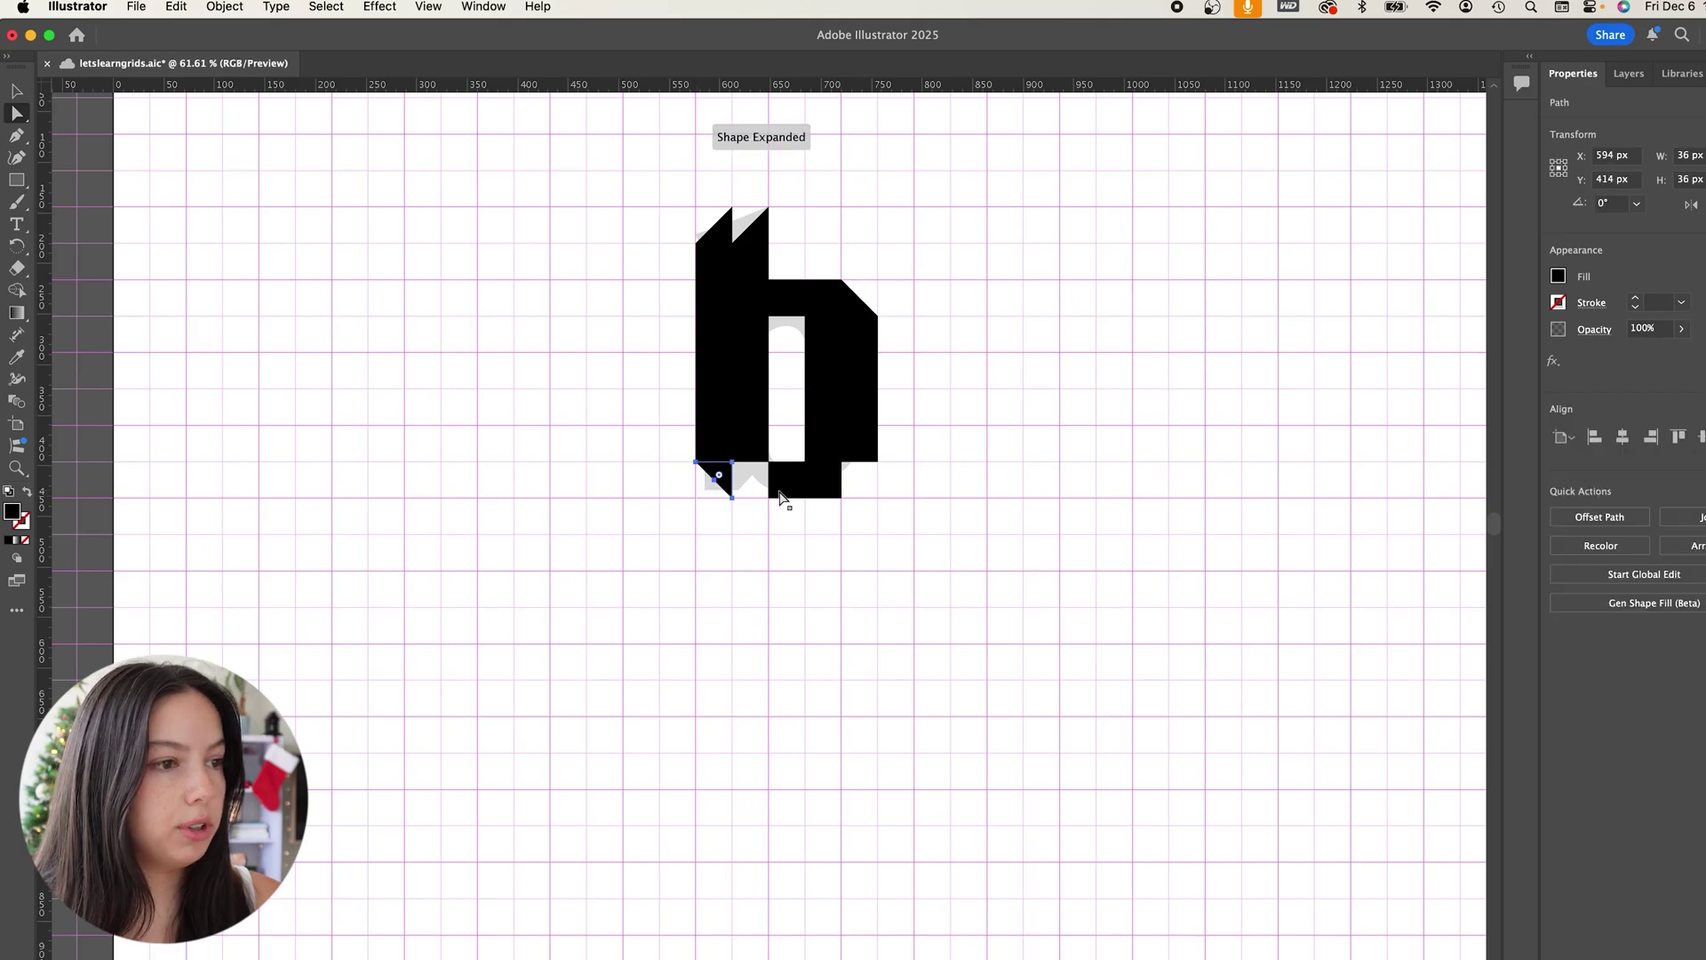
Set the grid subdivisions to 4 in the Guides & Grid preferences
click(77, 7)
mouse_move(76, 64)
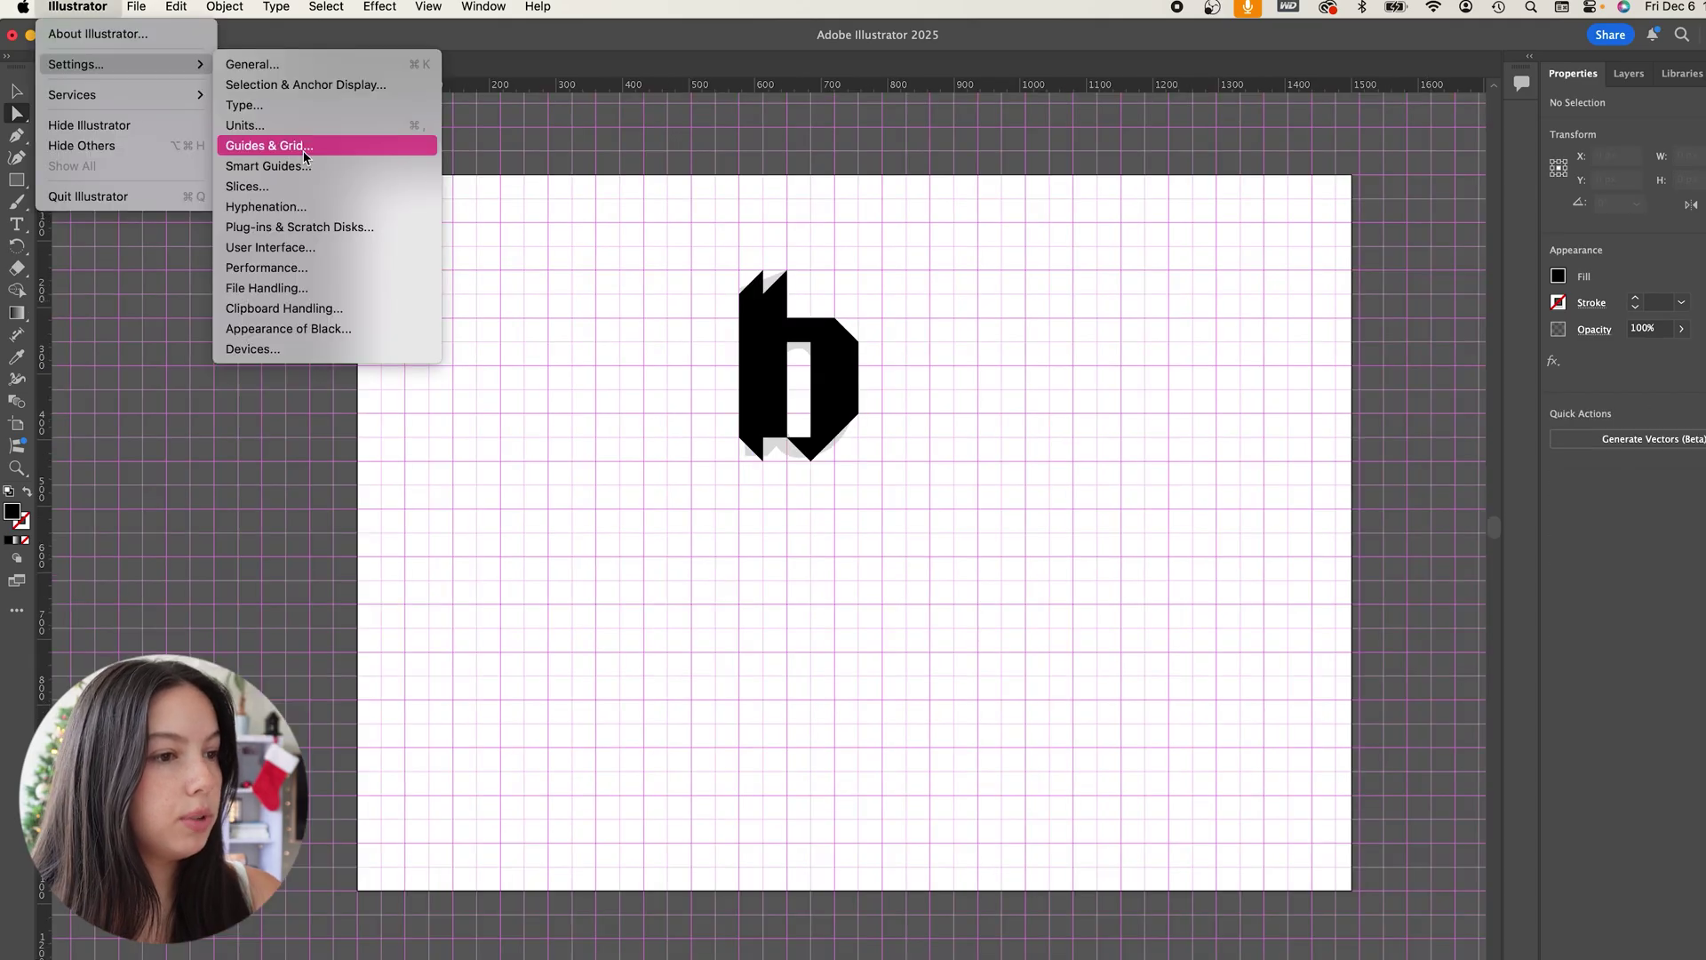
click(303, 148)
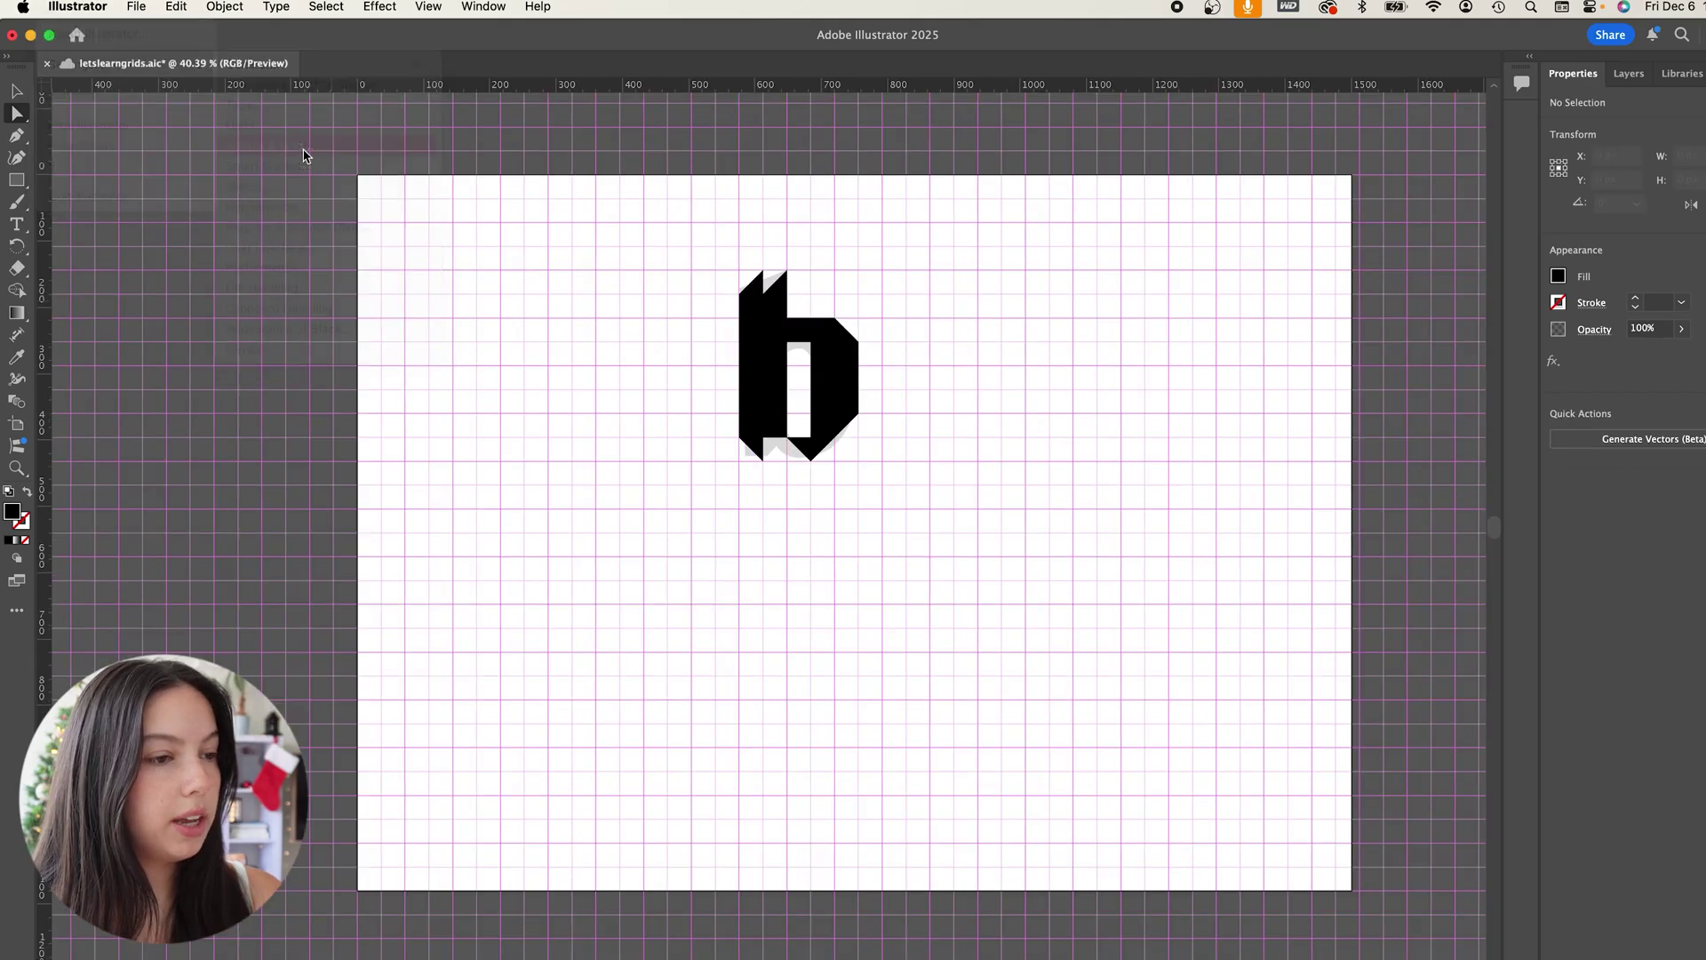
click(798, 485)
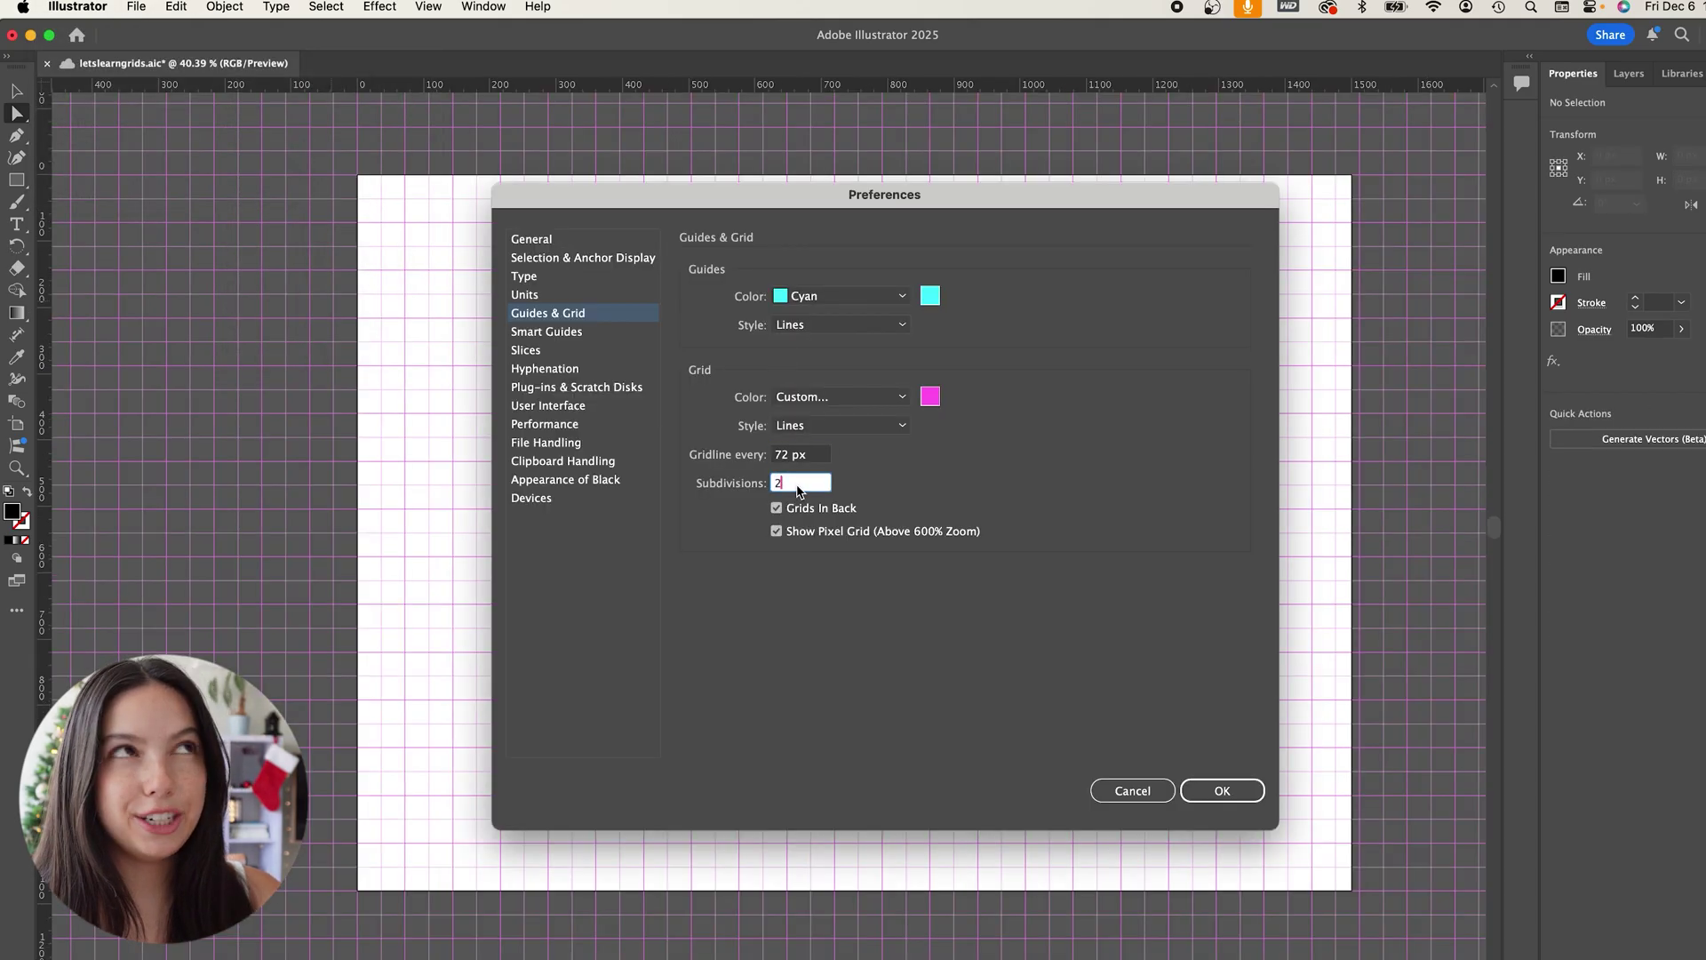
text(4)
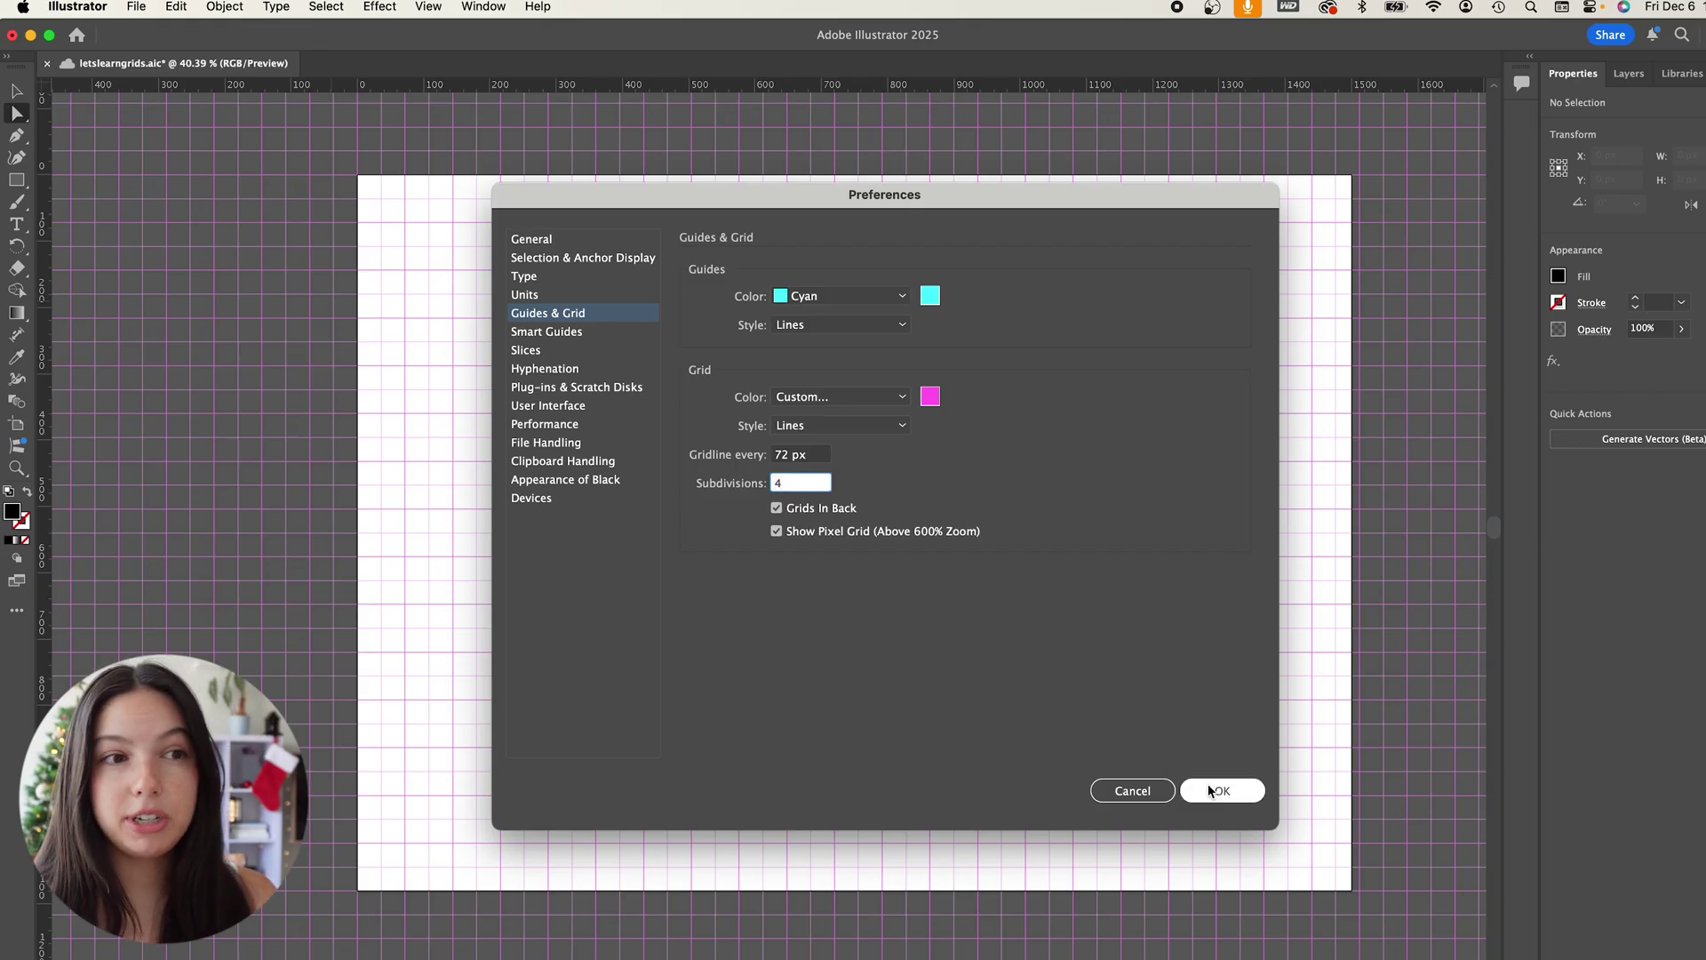
click(1223, 790)
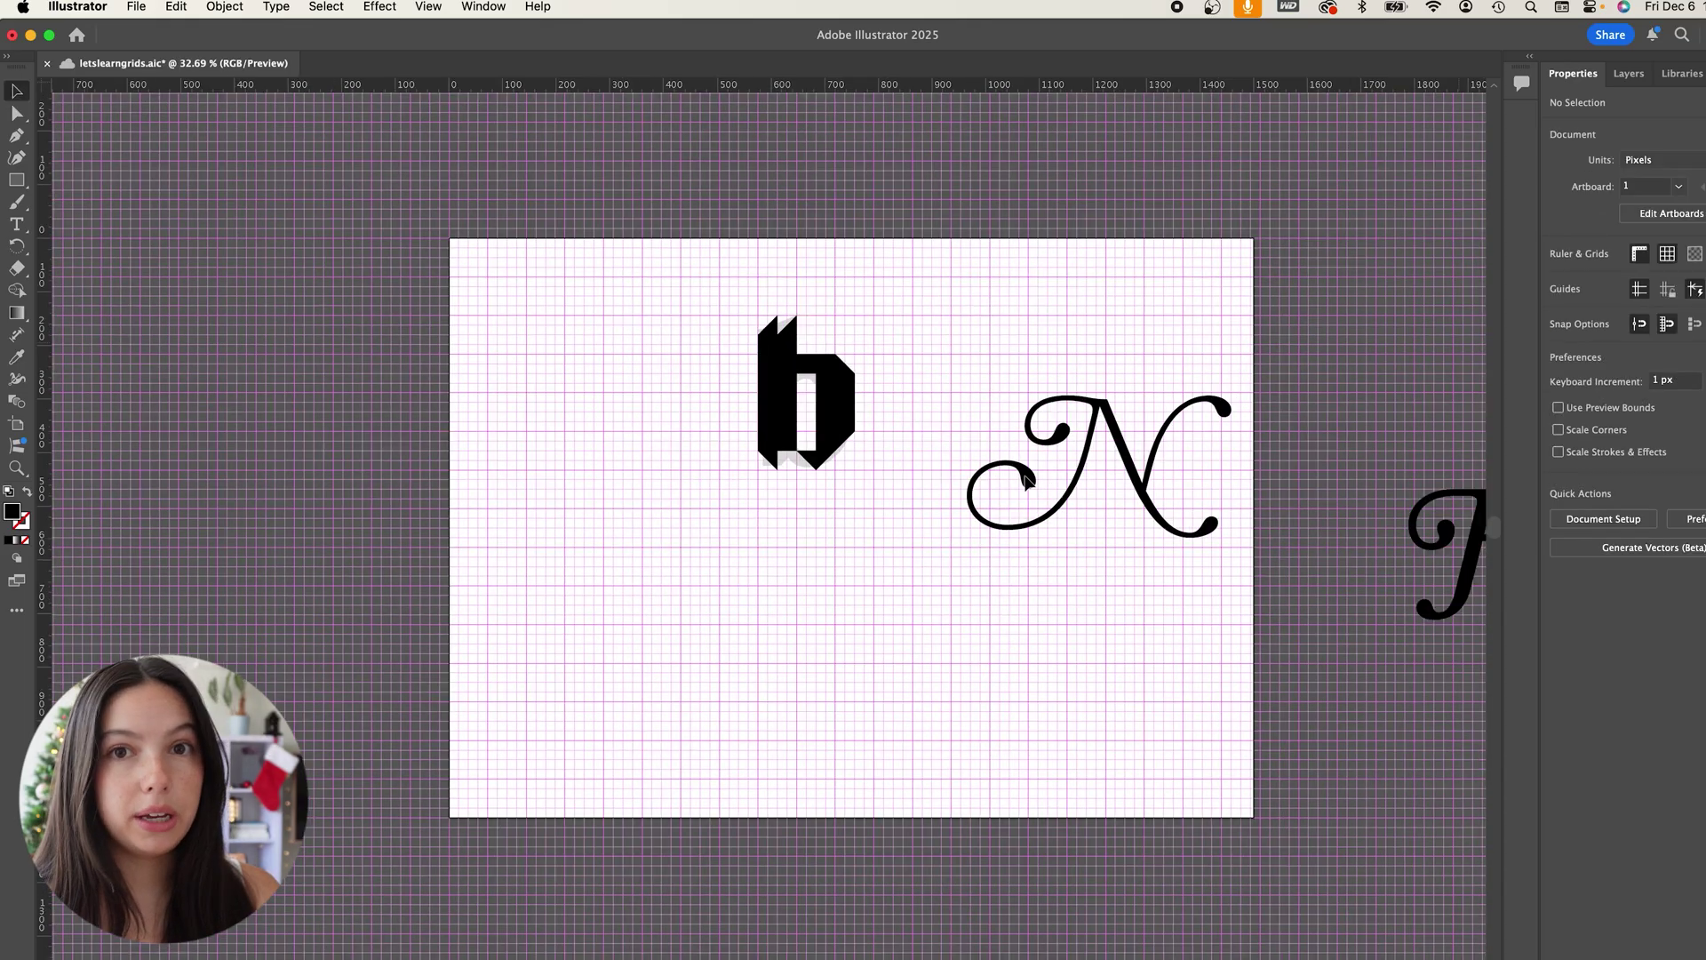
Move the script N onto the artboard and place it beside the b, level with it
drag(1026, 480, 891, 571)
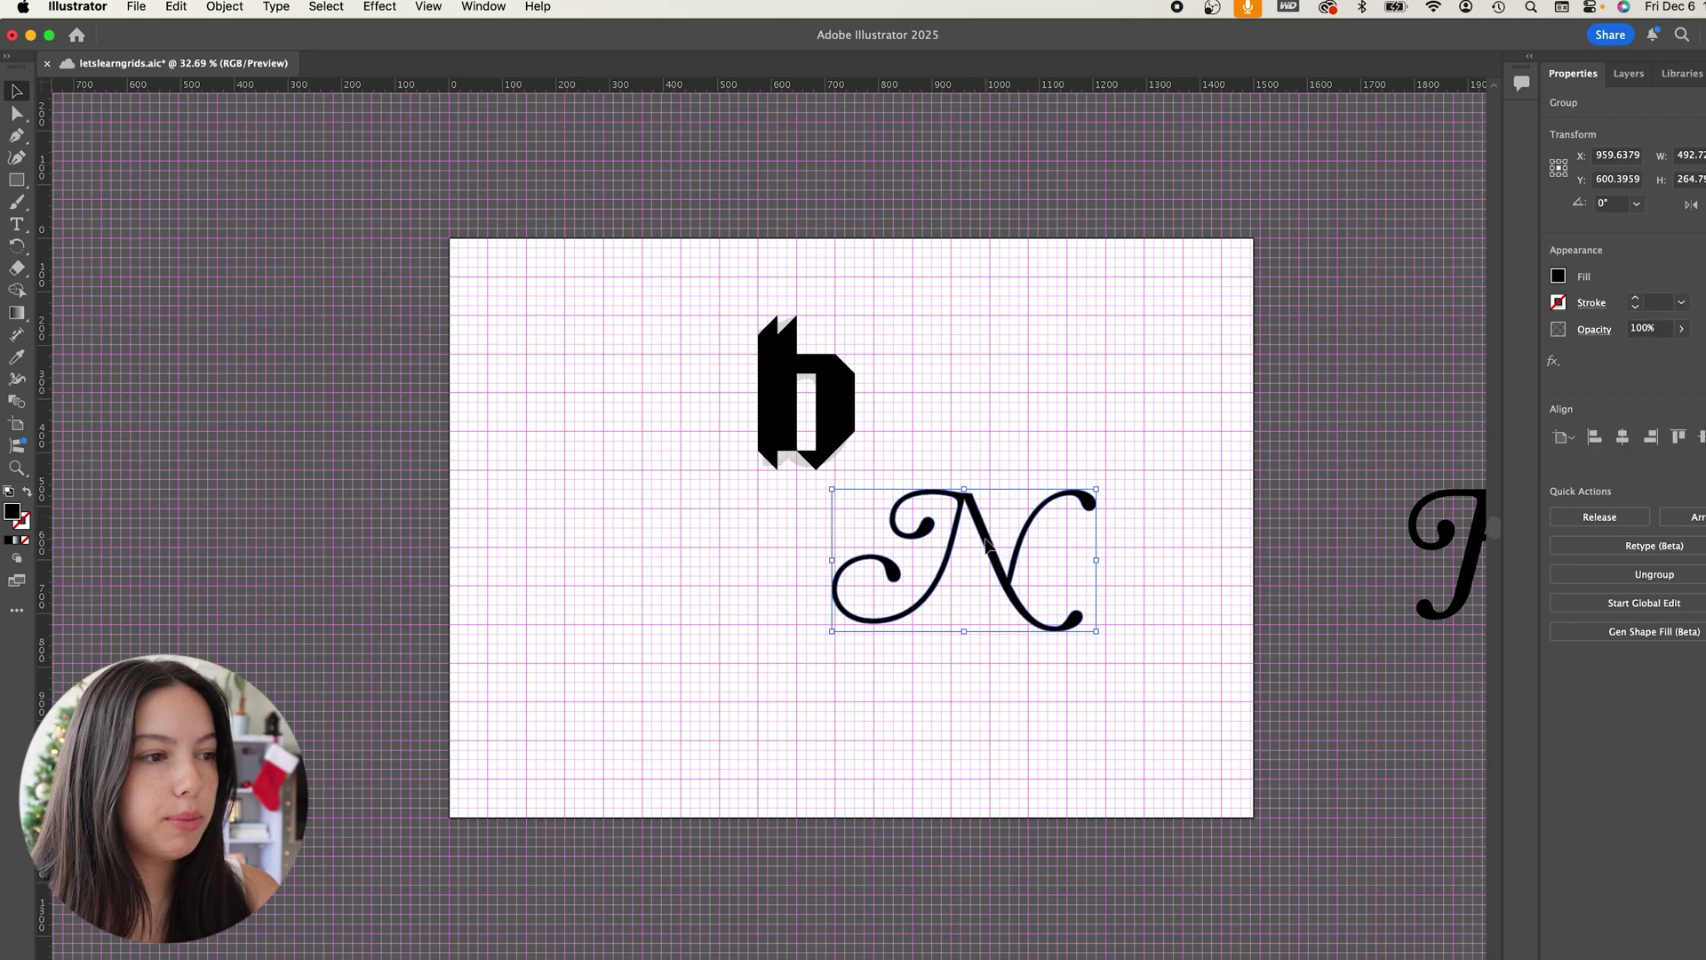
drag(986, 544, 1063, 374)
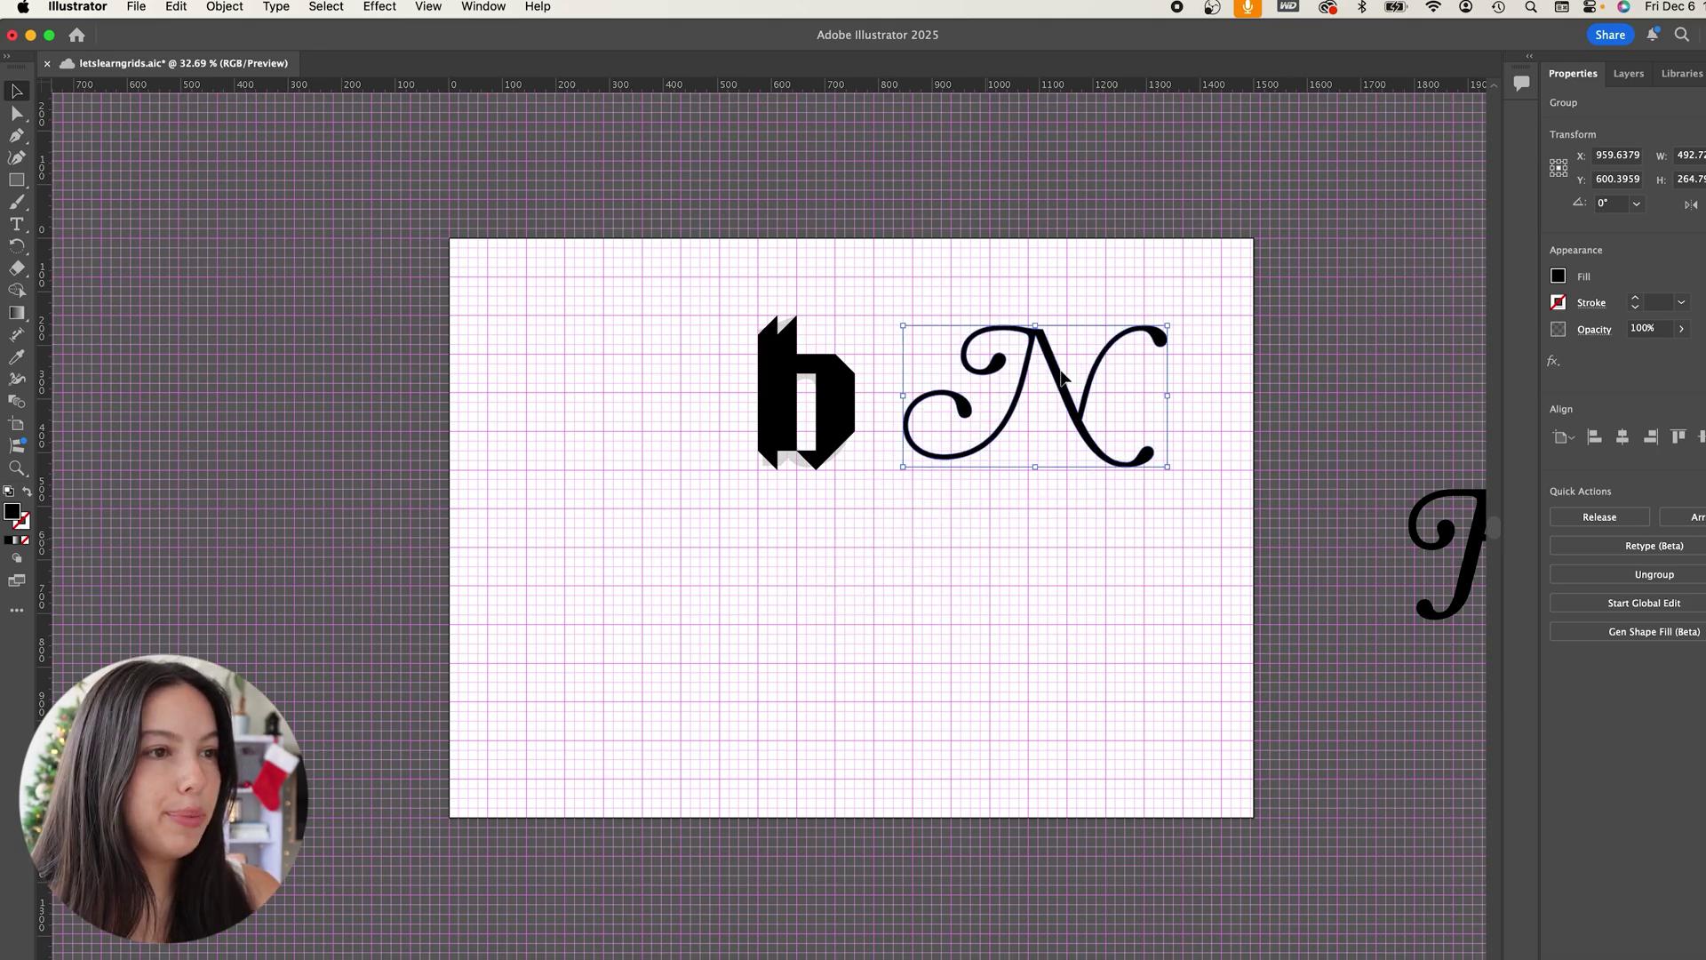
scroll(1062, 378, up, 2)
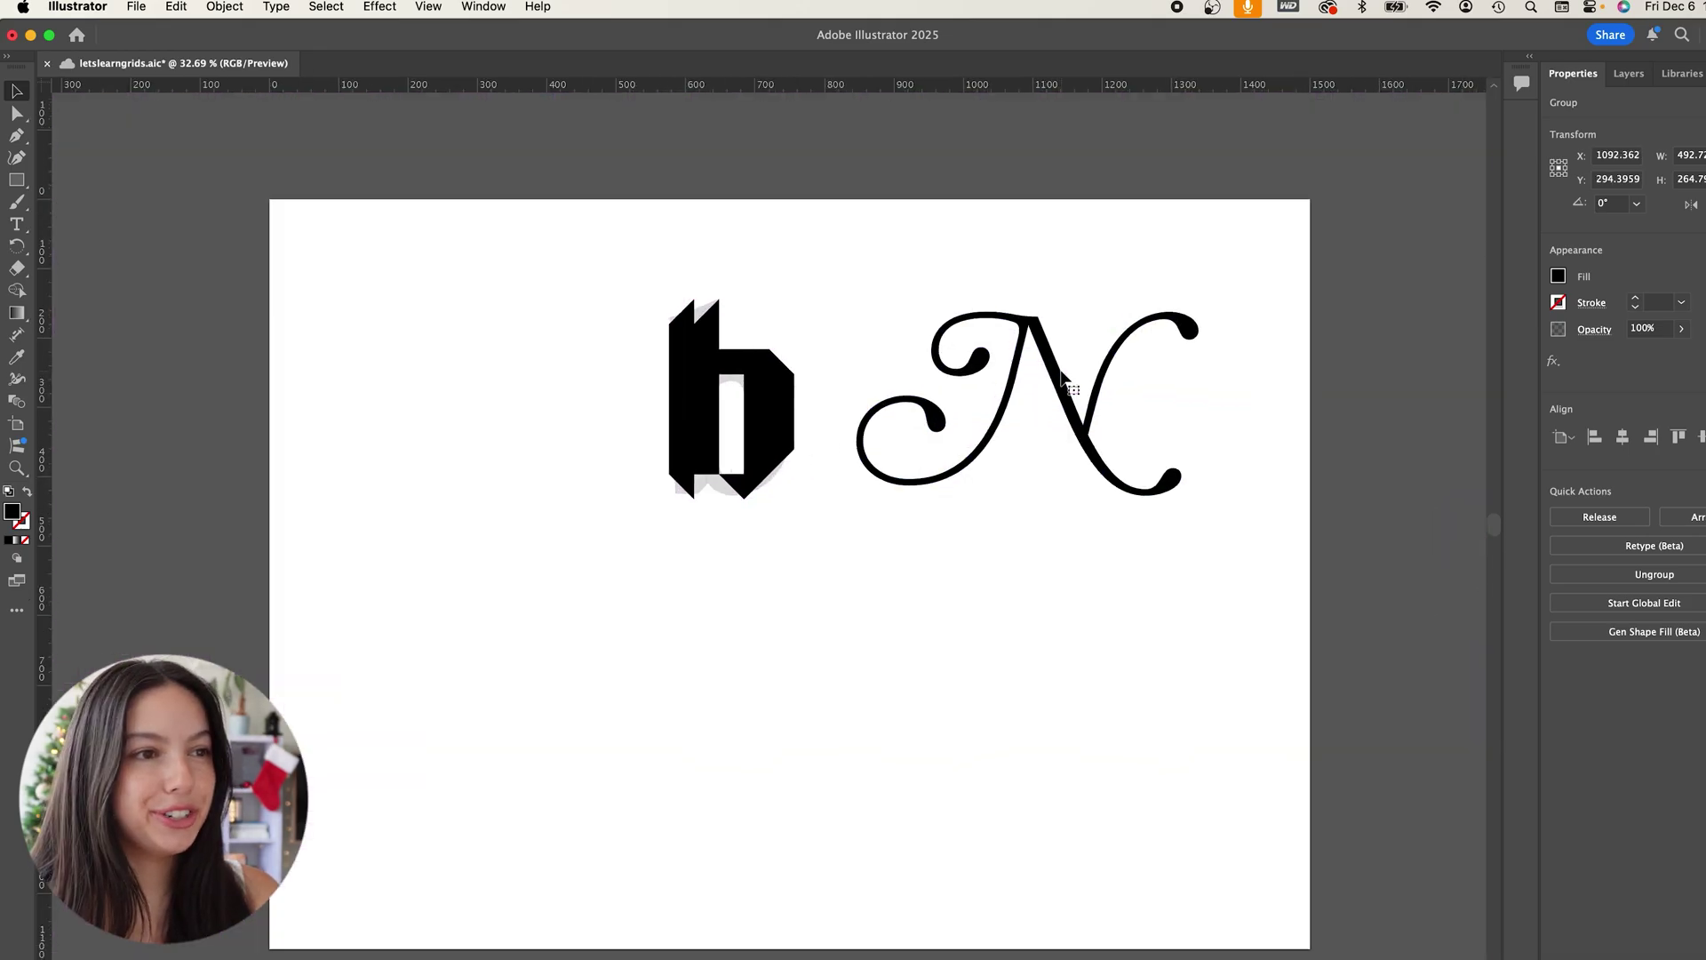
scroll(1075, 377, up, 5)
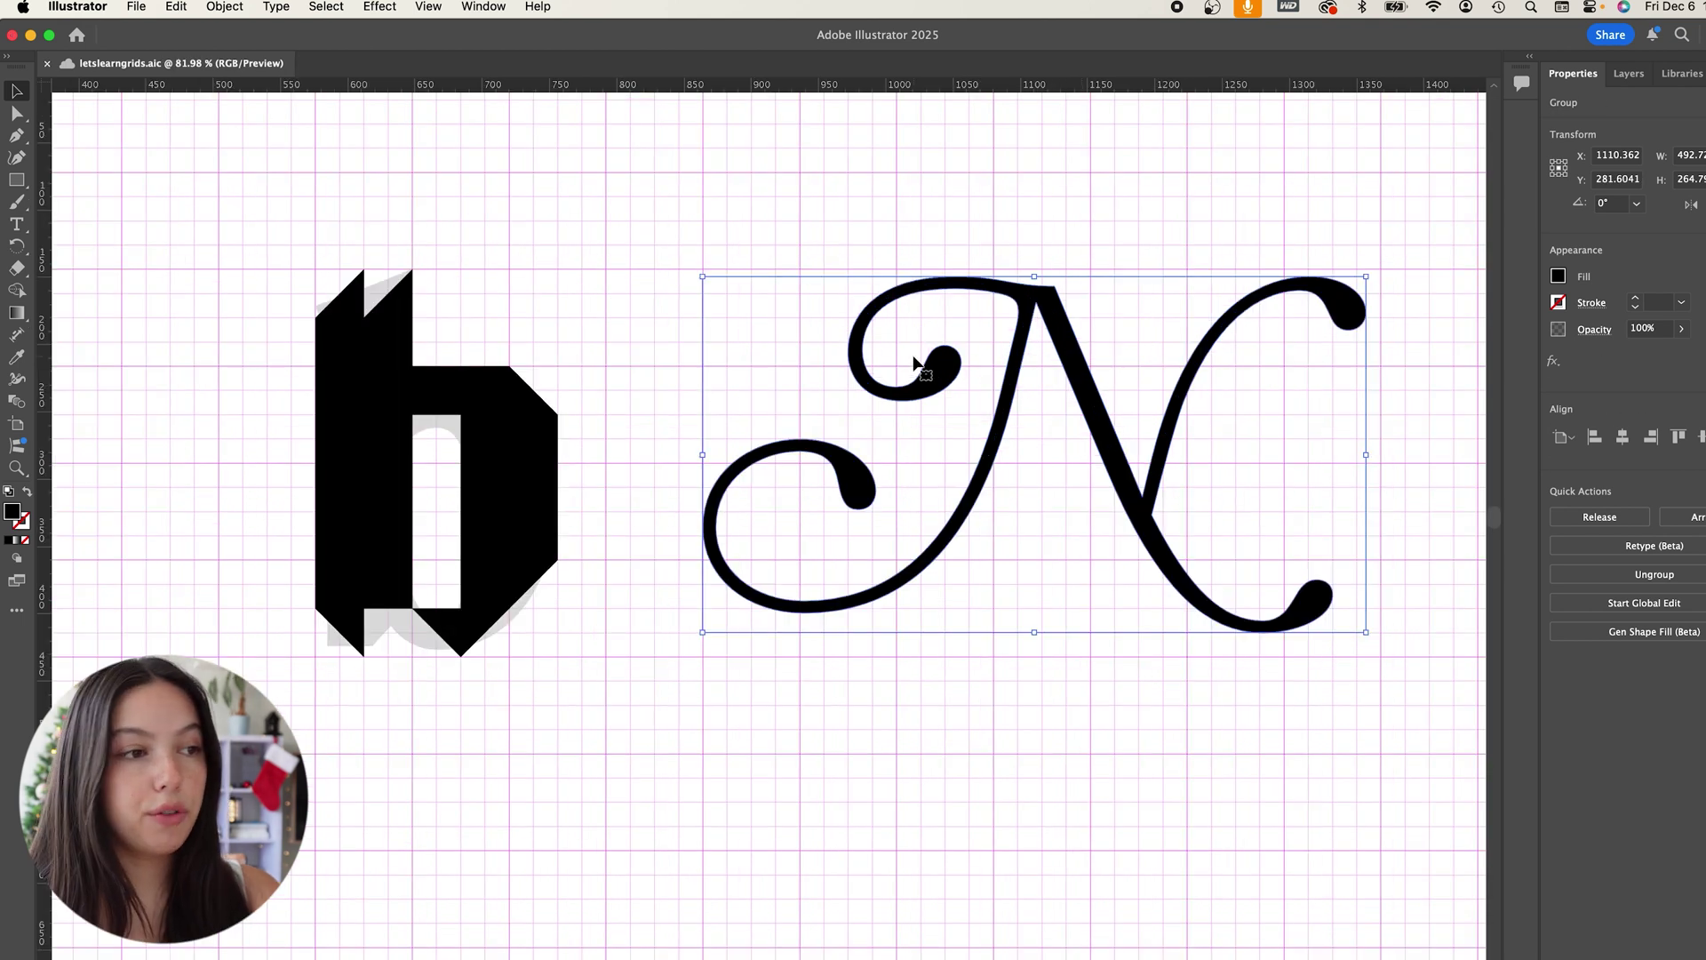
Fill the script N with gray 969696, lower its opacity to 39%, and deselect it
double_click(13, 512)
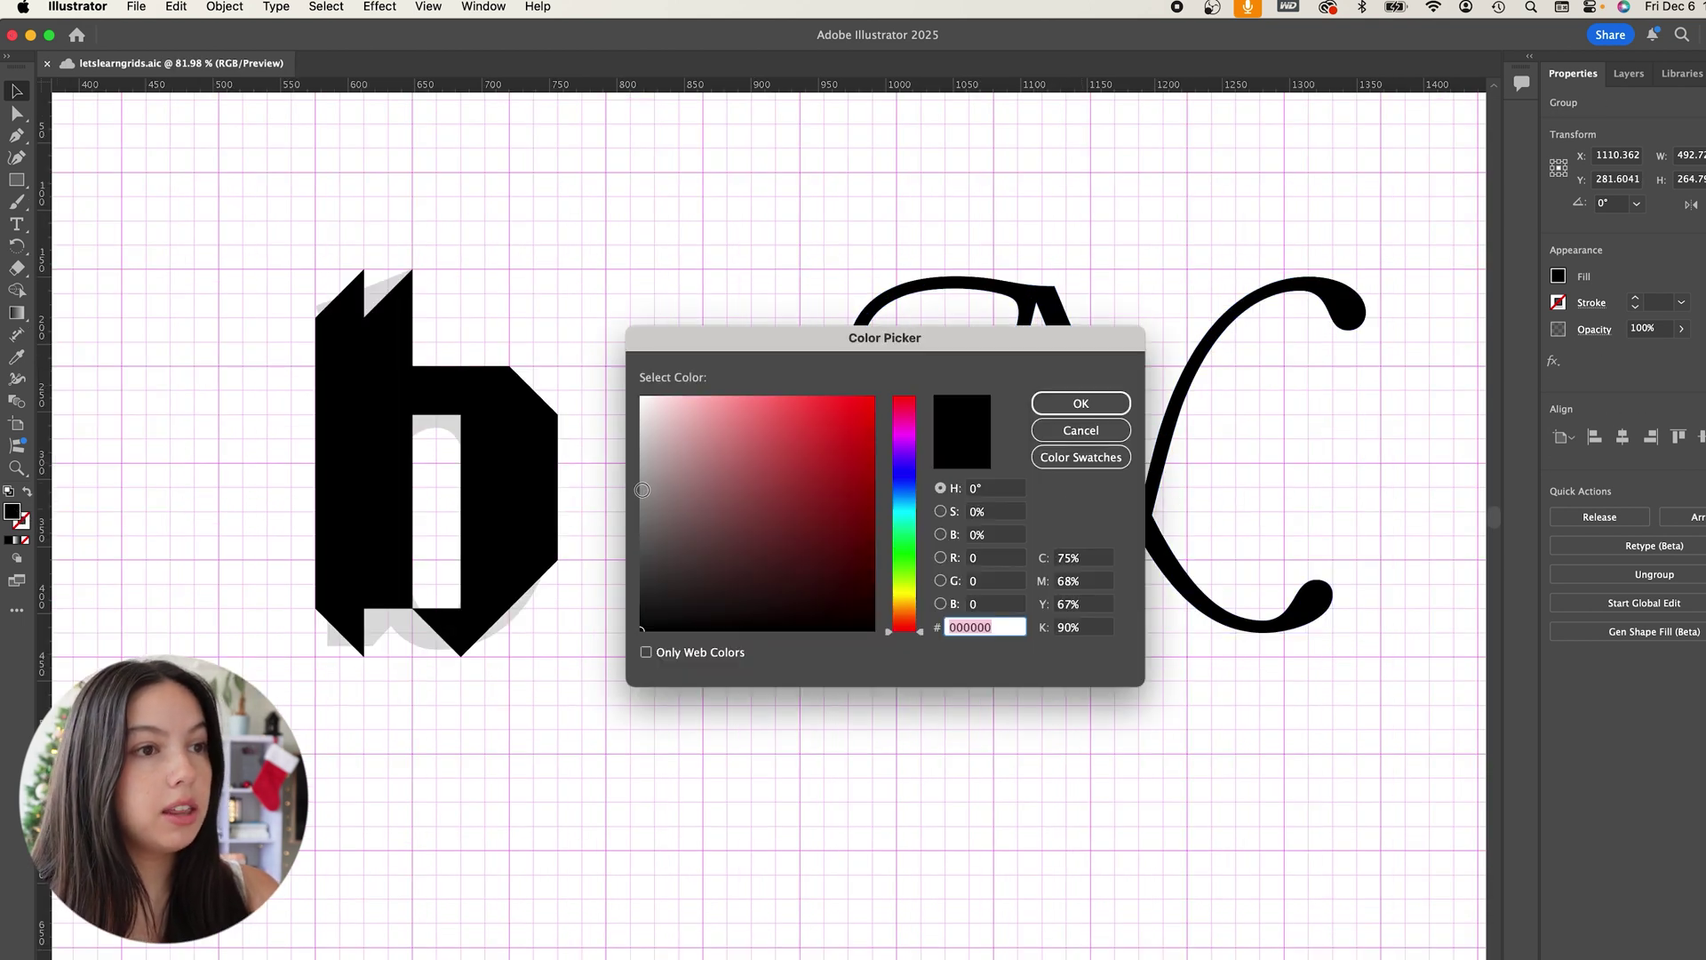
text(969595)
key(Return)
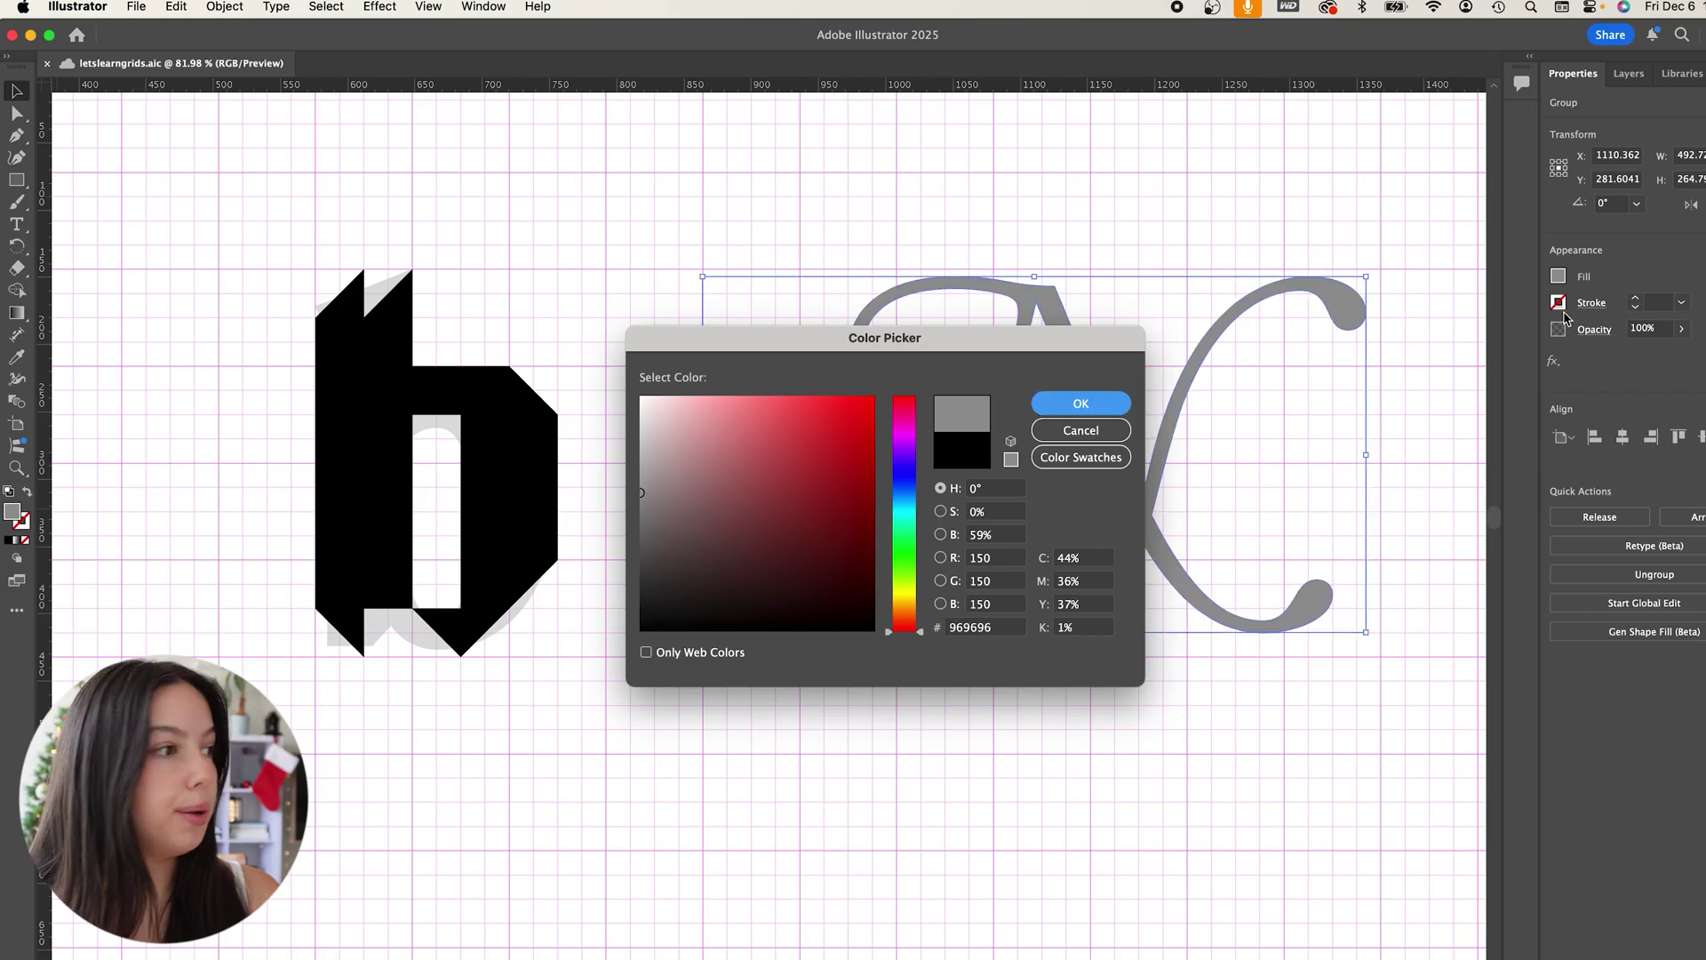
click(1683, 330)
click(1637, 352)
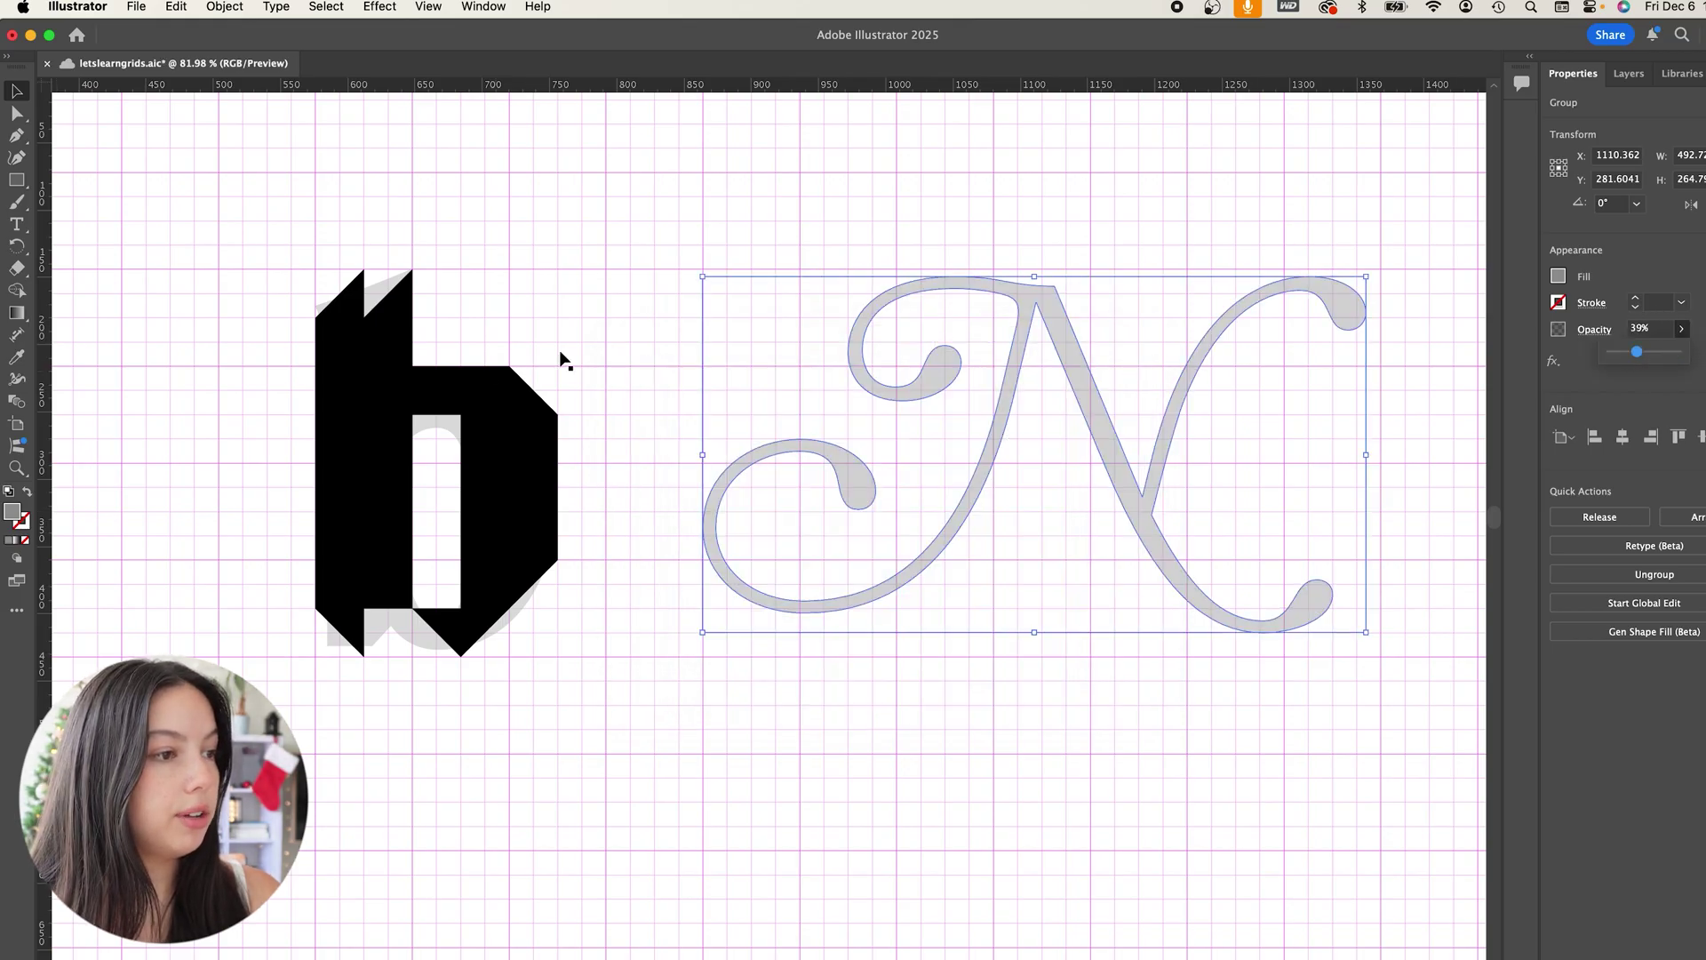
click(198, 318)
Set the fill to black and trace the N's top edge and upper-left curl with 18 px squares, one per grid cell
click(17, 181)
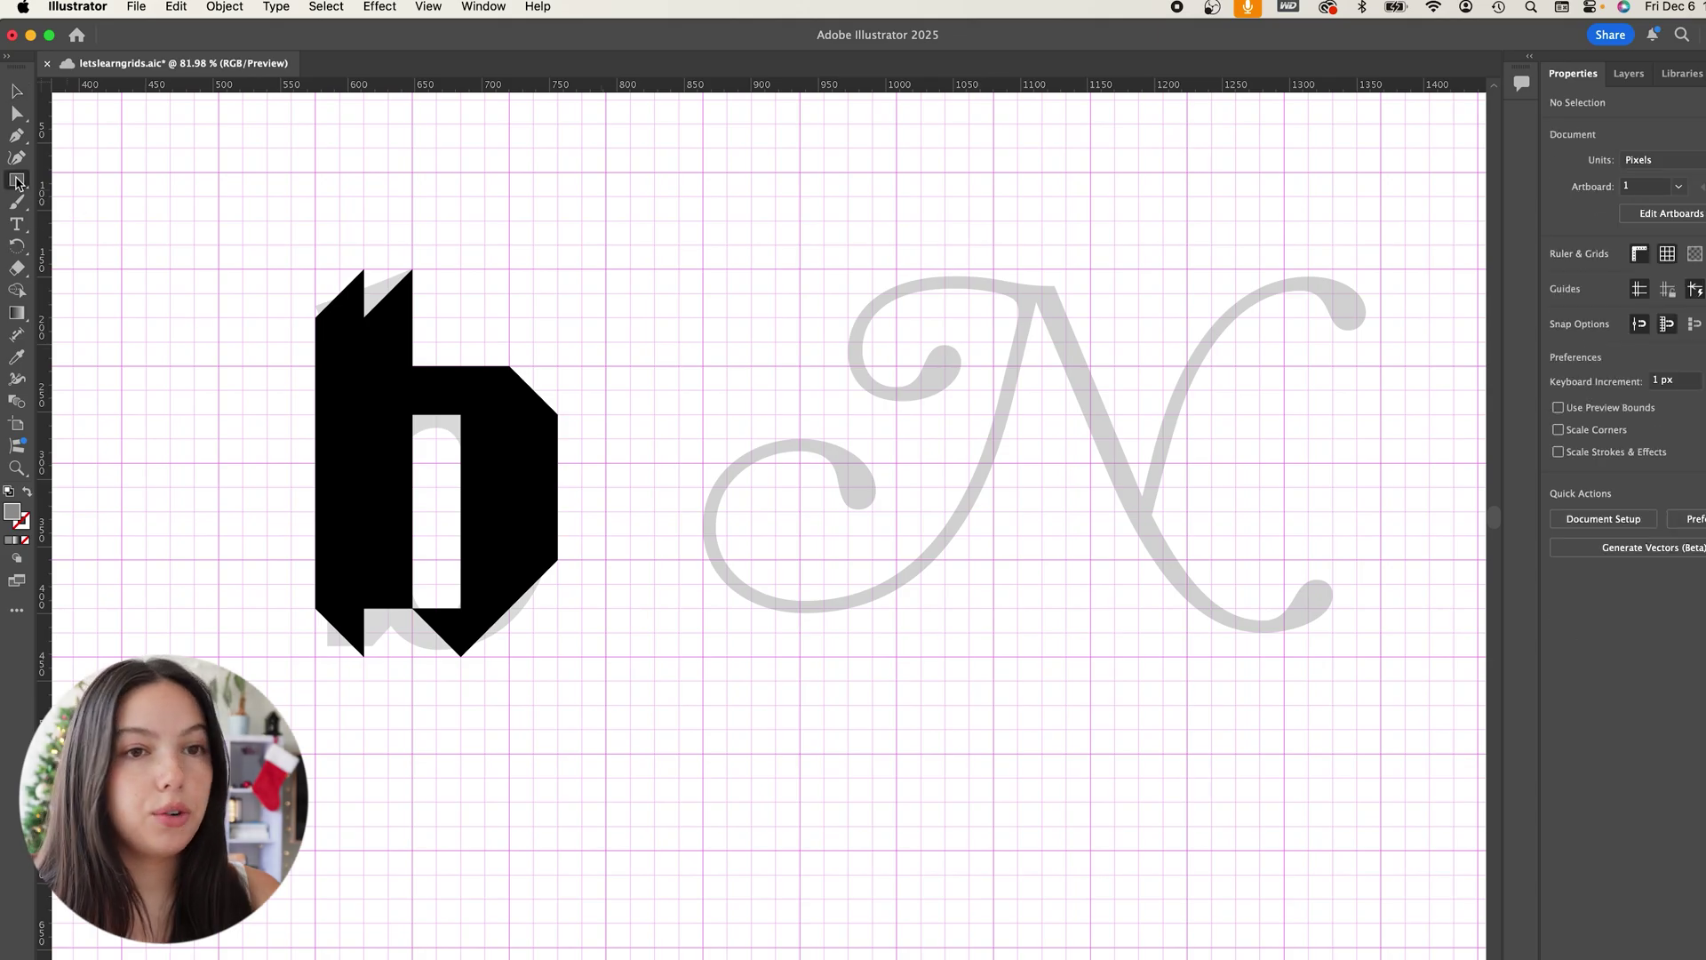
double_click(11, 511)
drag(726, 491, 595, 665)
click(1063, 405)
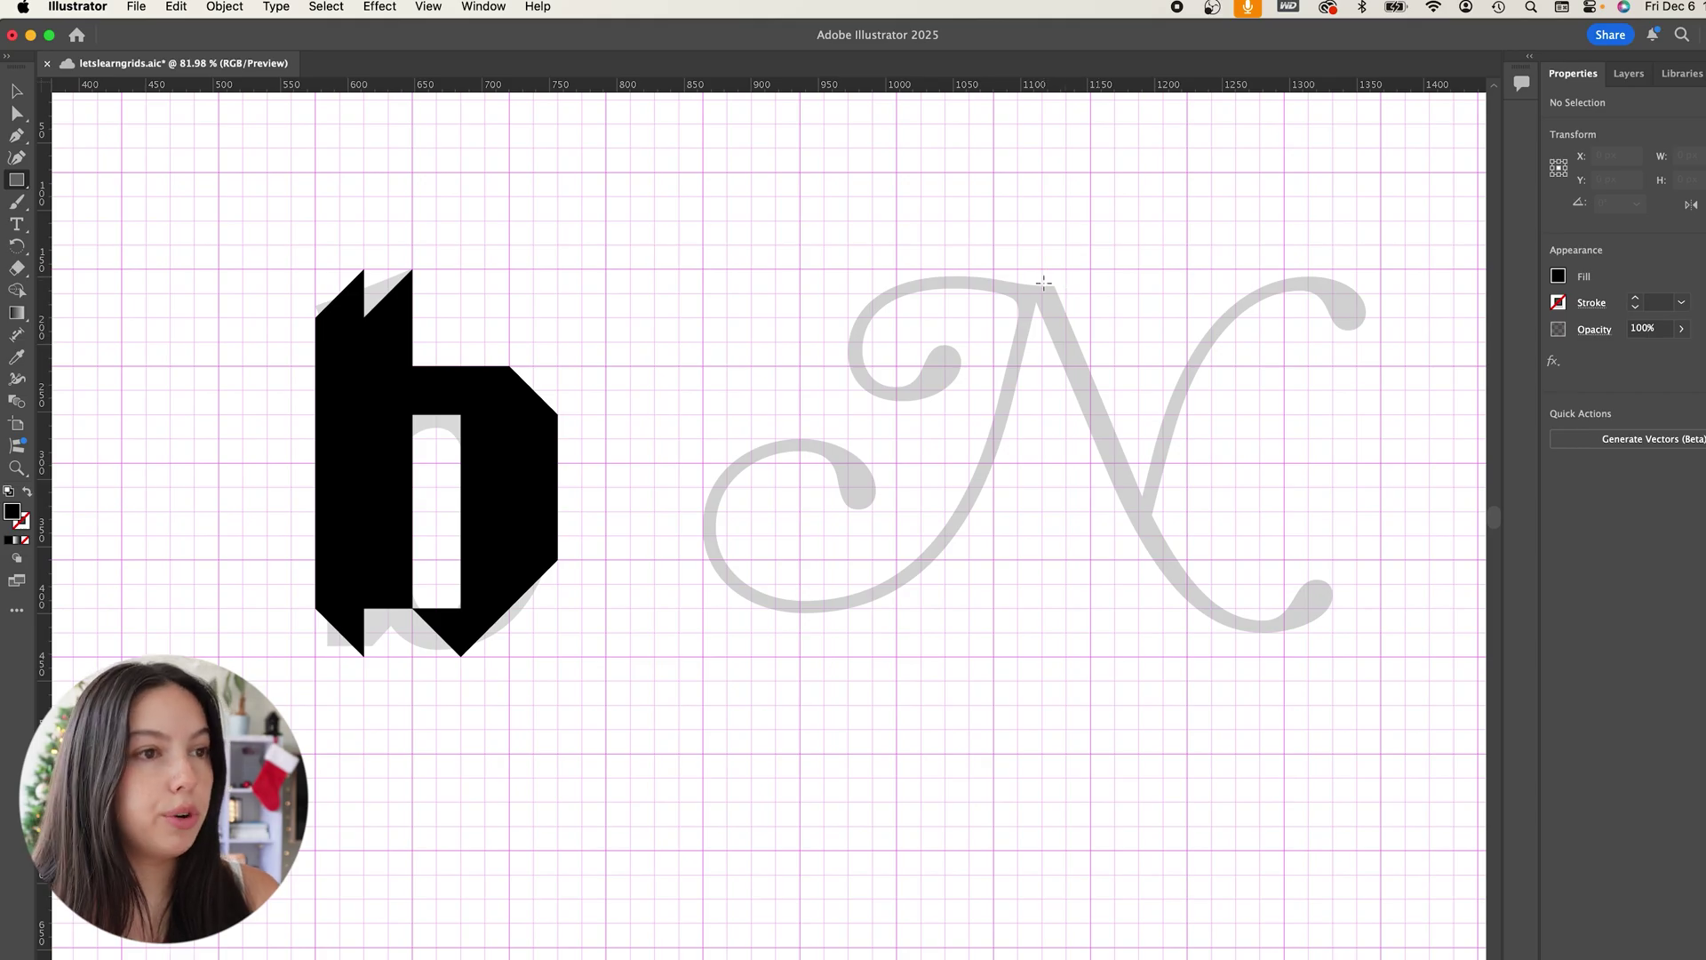
scroll(1044, 283, up, 1)
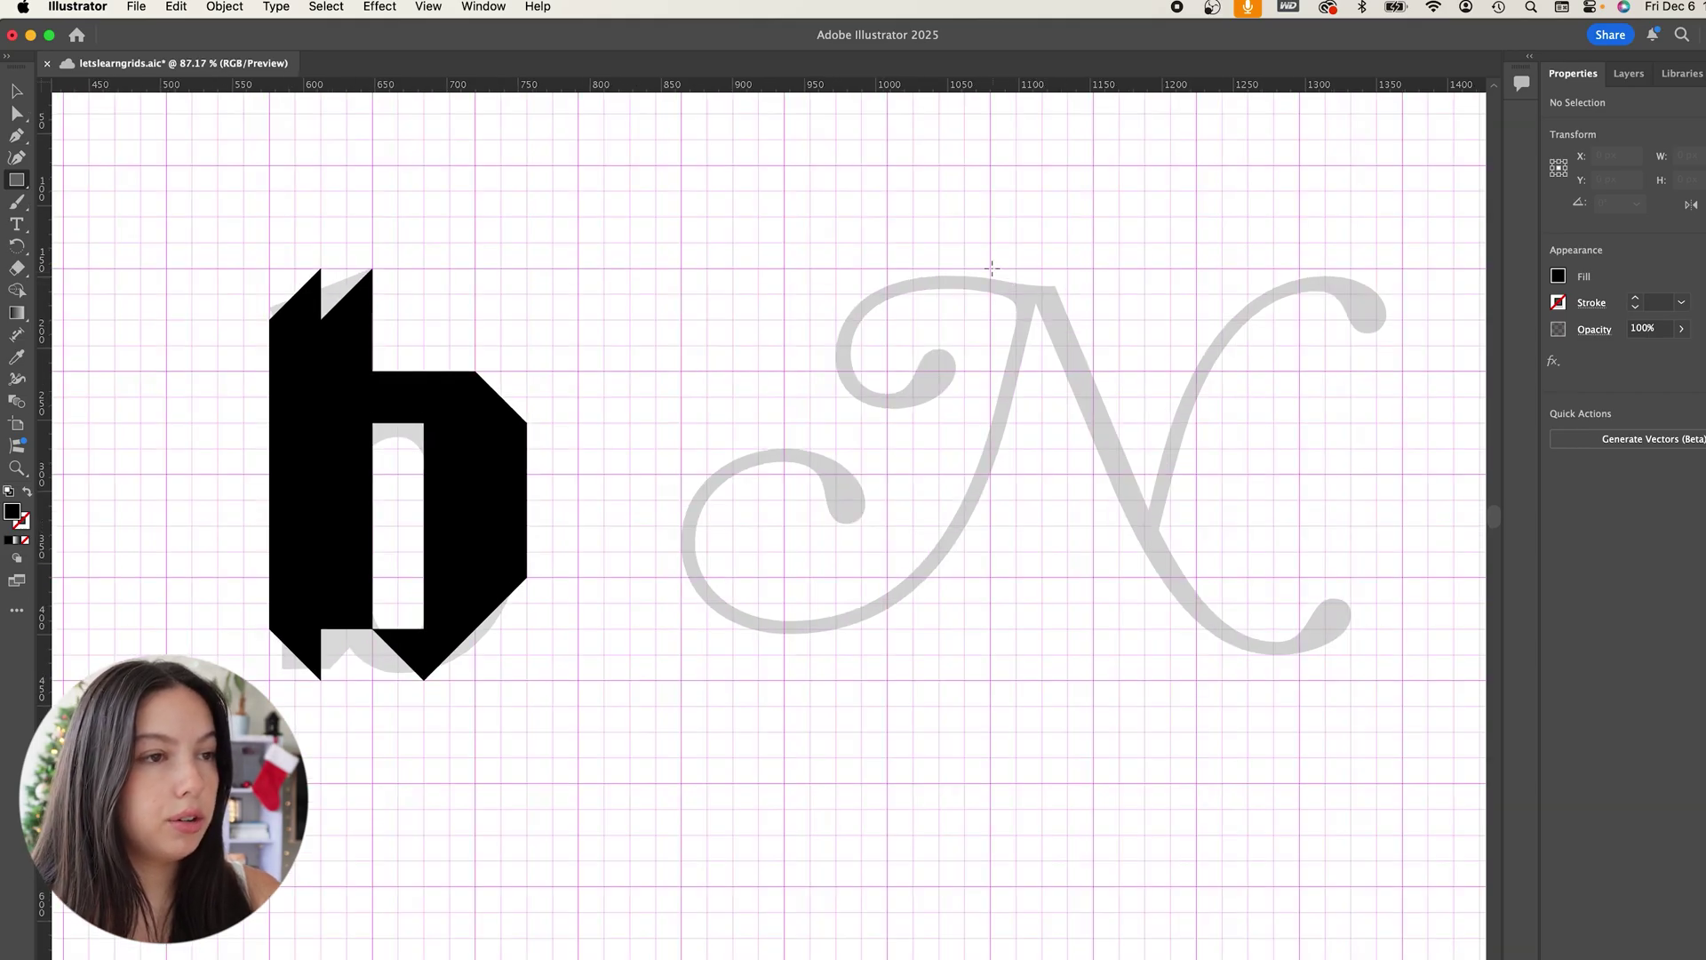
mouse_move(992, 269)
mouse_down()
mouse_move(1015, 293)
mouse_move(990, 293)
mouse_up()
drag(940, 268, 965, 293)
mouse_move(914, 269)
mouse_down()
mouse_move(928, 285)
mouse_move(862, 320)
mouse_move(862, 398)
mouse_move(887, 423)
mouse_move(939, 372)
mouse_move(965, 371)
mouse_move(913, 372)
mouse_move(913, 423)
mouse_up()
scroll(992, 328, right, 1)
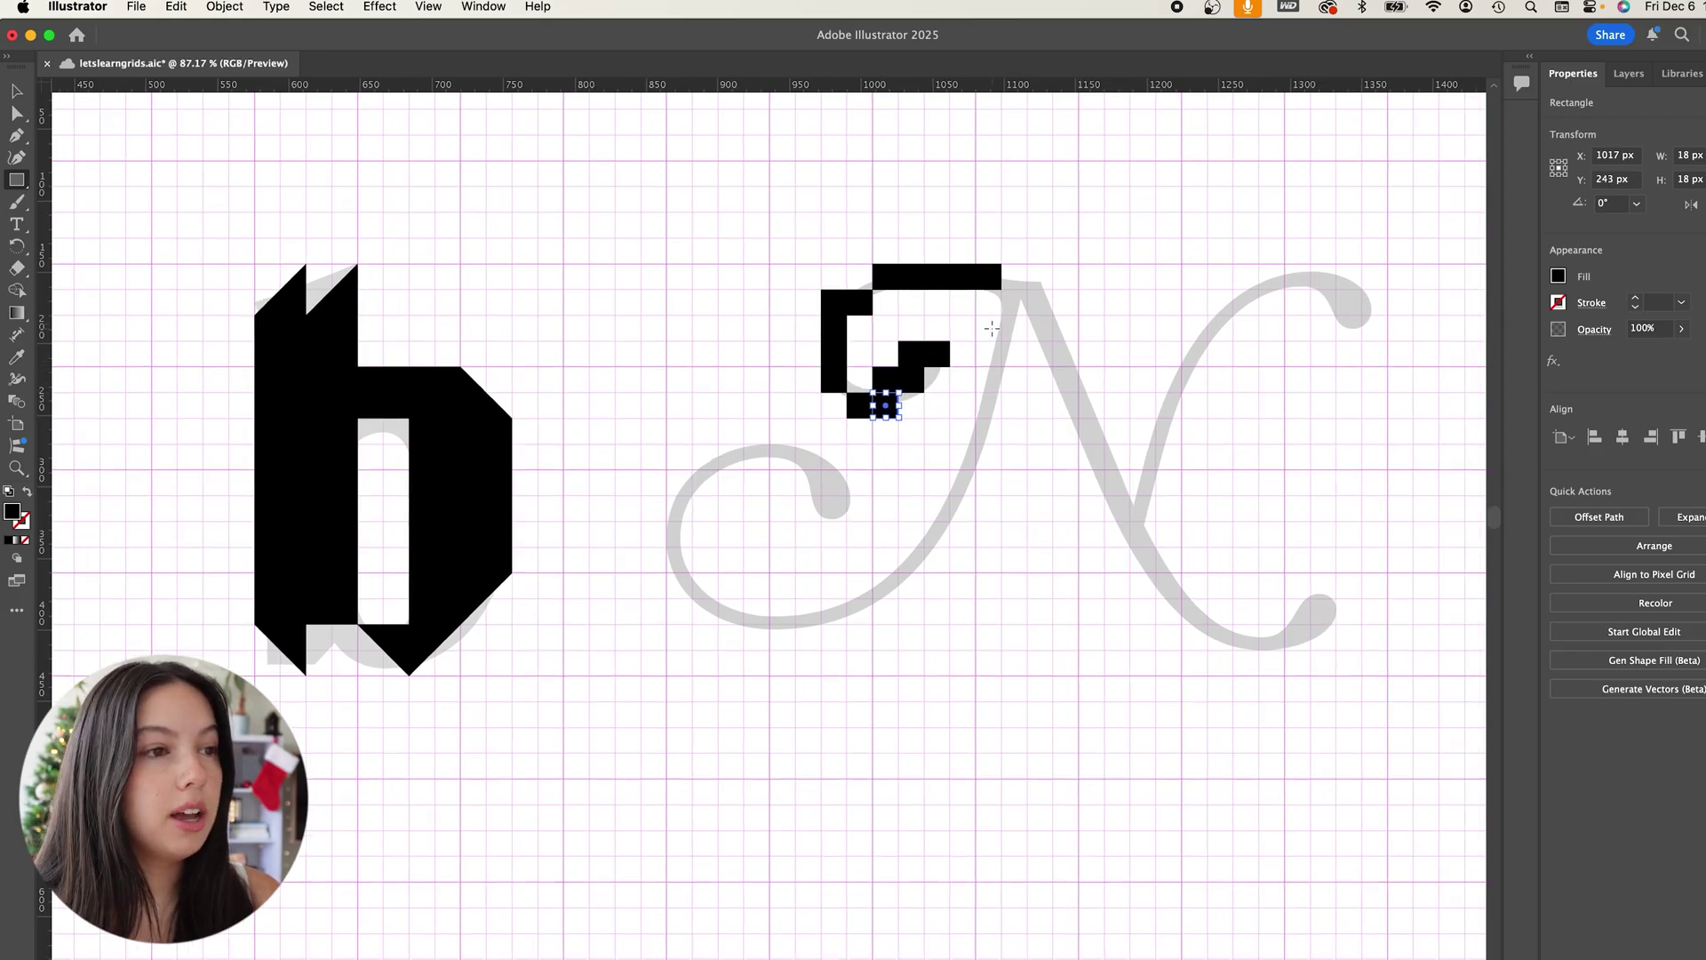
Trace the N's central diagonal with its lower curl and the right stroke with its upper curl using black 18 px squares
mouse_move(1002, 289)
mouse_down()
mouse_move(1053, 314)
mouse_move(1079, 366)
mouse_move(1053, 366)
mouse_move(1104, 418)
mouse_move(1079, 418)
mouse_move(1156, 572)
mouse_move(1234, 649)
mouse_move(1310, 650)
mouse_move(1310, 624)
mouse_move(1336, 623)
mouse_up()
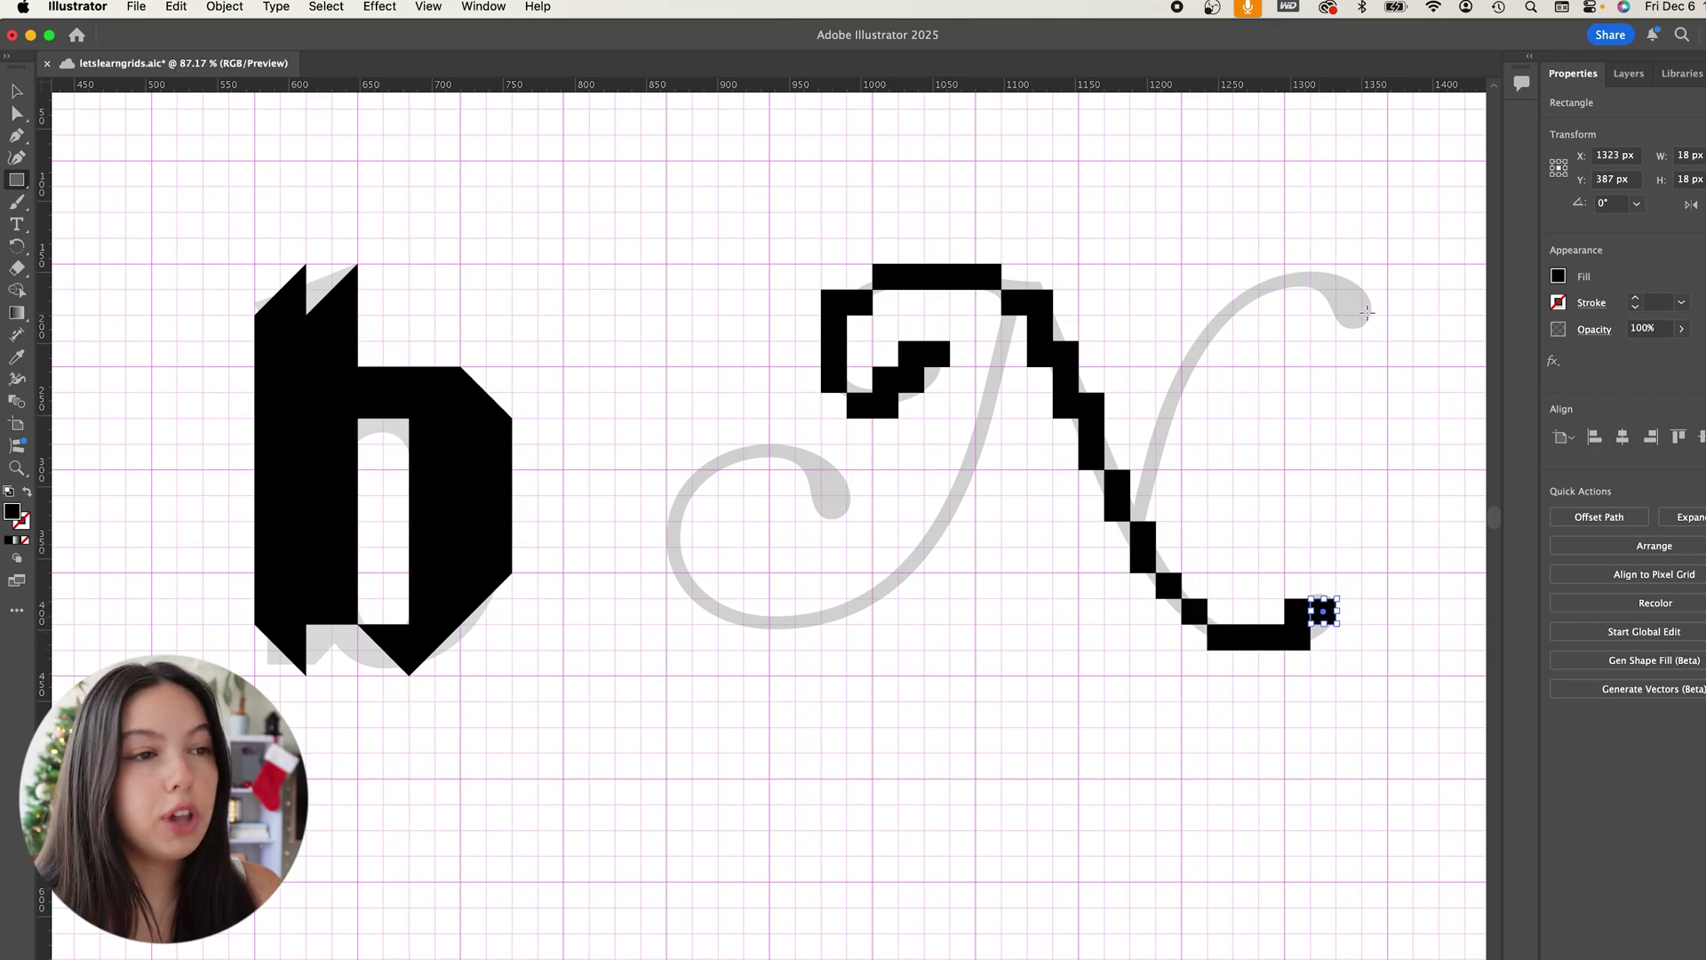
mouse_move(1362, 315)
mouse_down()
mouse_move(1310, 264)
mouse_move(1259, 264)
mouse_move(1208, 341)
mouse_up()
mouse_move(1208, 341)
mouse_down()
mouse_move(1182, 367)
mouse_move(1182, 443)
mouse_move(1130, 495)
mouse_up()
drag(1131, 495, 1156, 520)
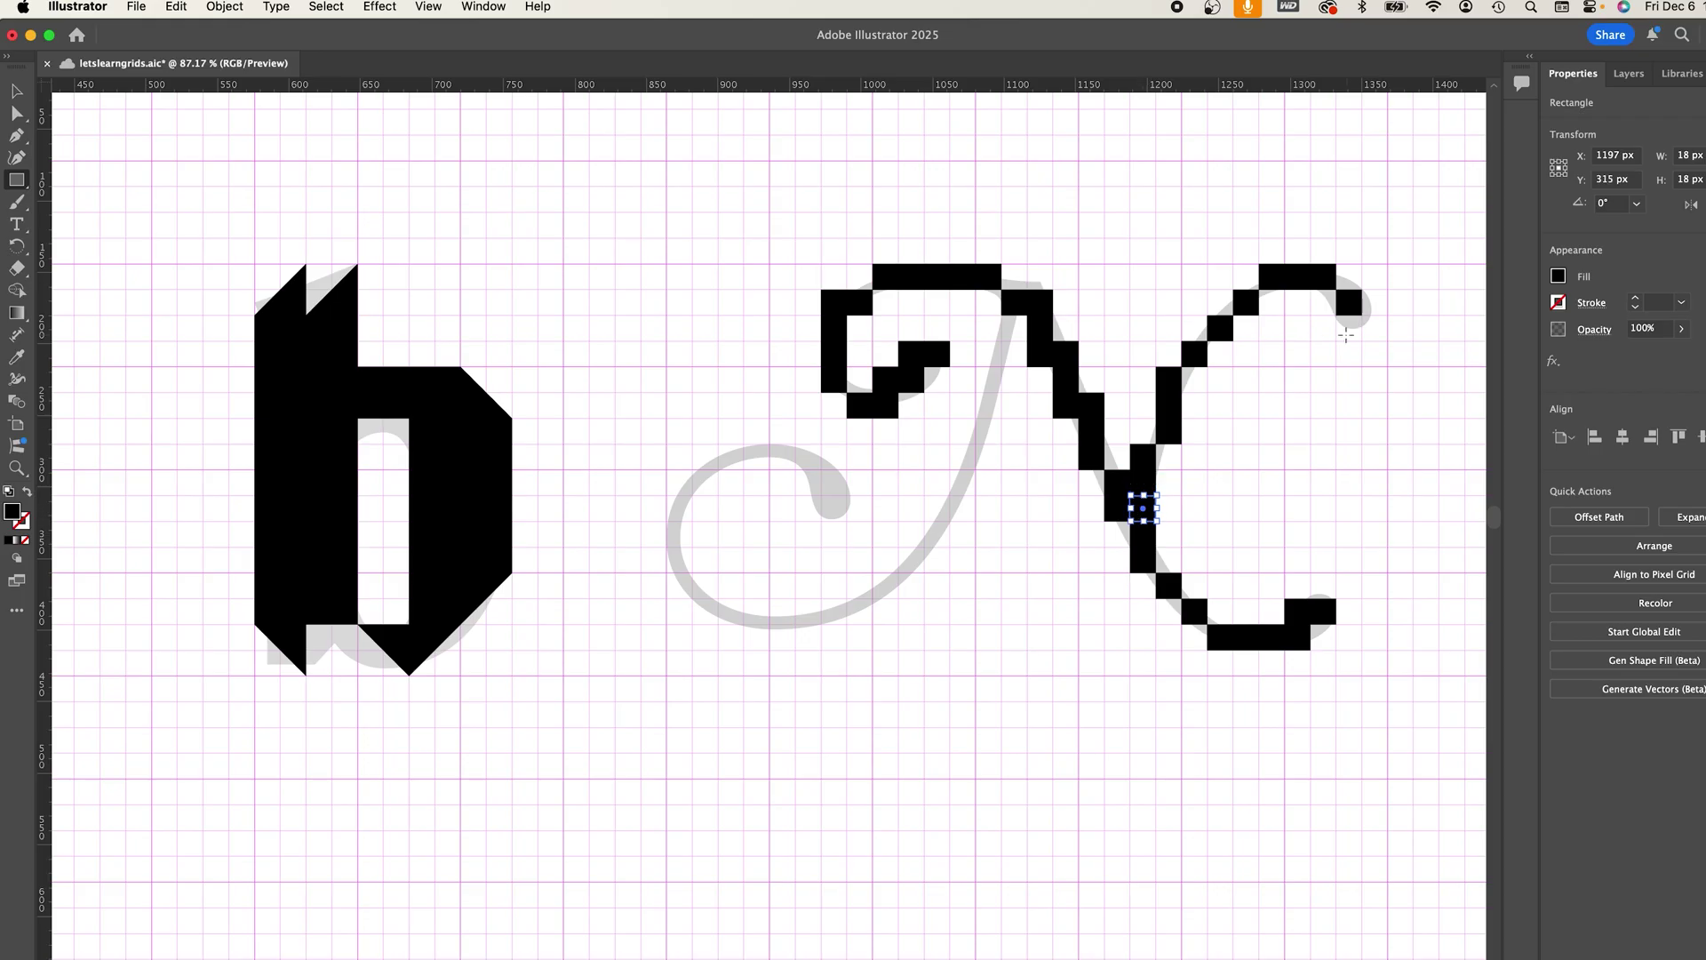
drag(1336, 341, 1362, 316)
Trace the N's left stroke from its top down toward the lower loop with stepped black 18 px squares
drag(979, 315, 1001, 351)
scroll(1000, 325, up, 3)
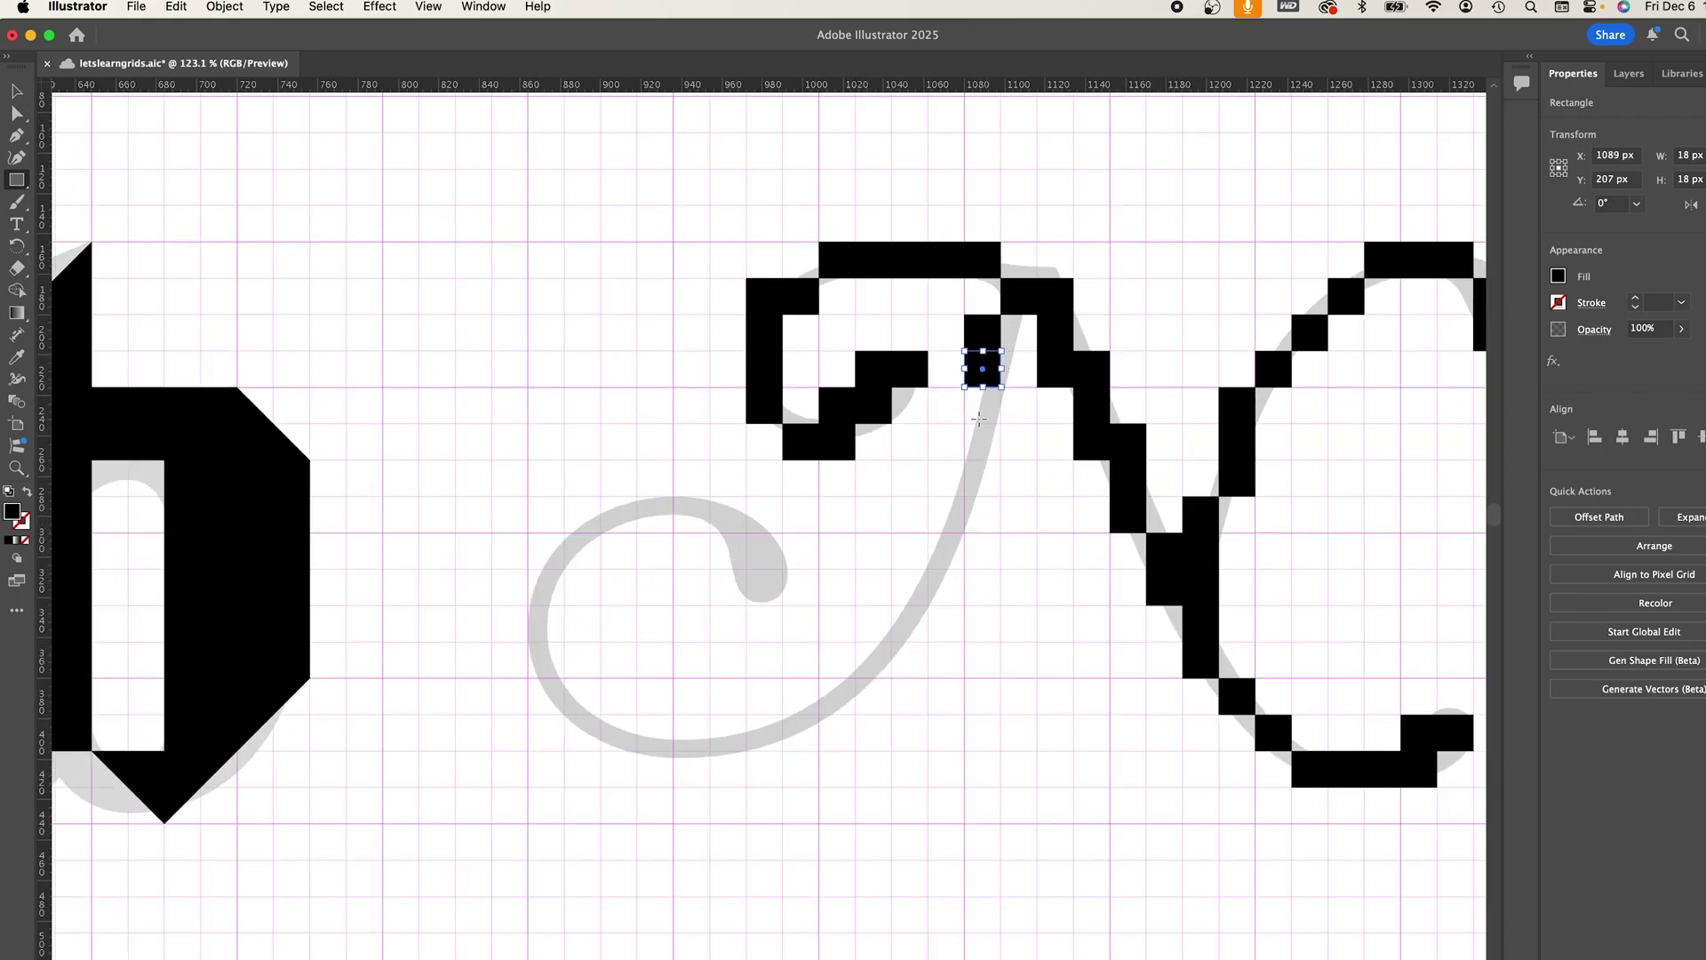
drag(965, 423, 1001, 387)
mouse_move(965, 460)
mouse_down()
mouse_move(1000, 424)
mouse_move(999, 493)
mouse_move(926, 604)
mouse_move(964, 571)
mouse_up()
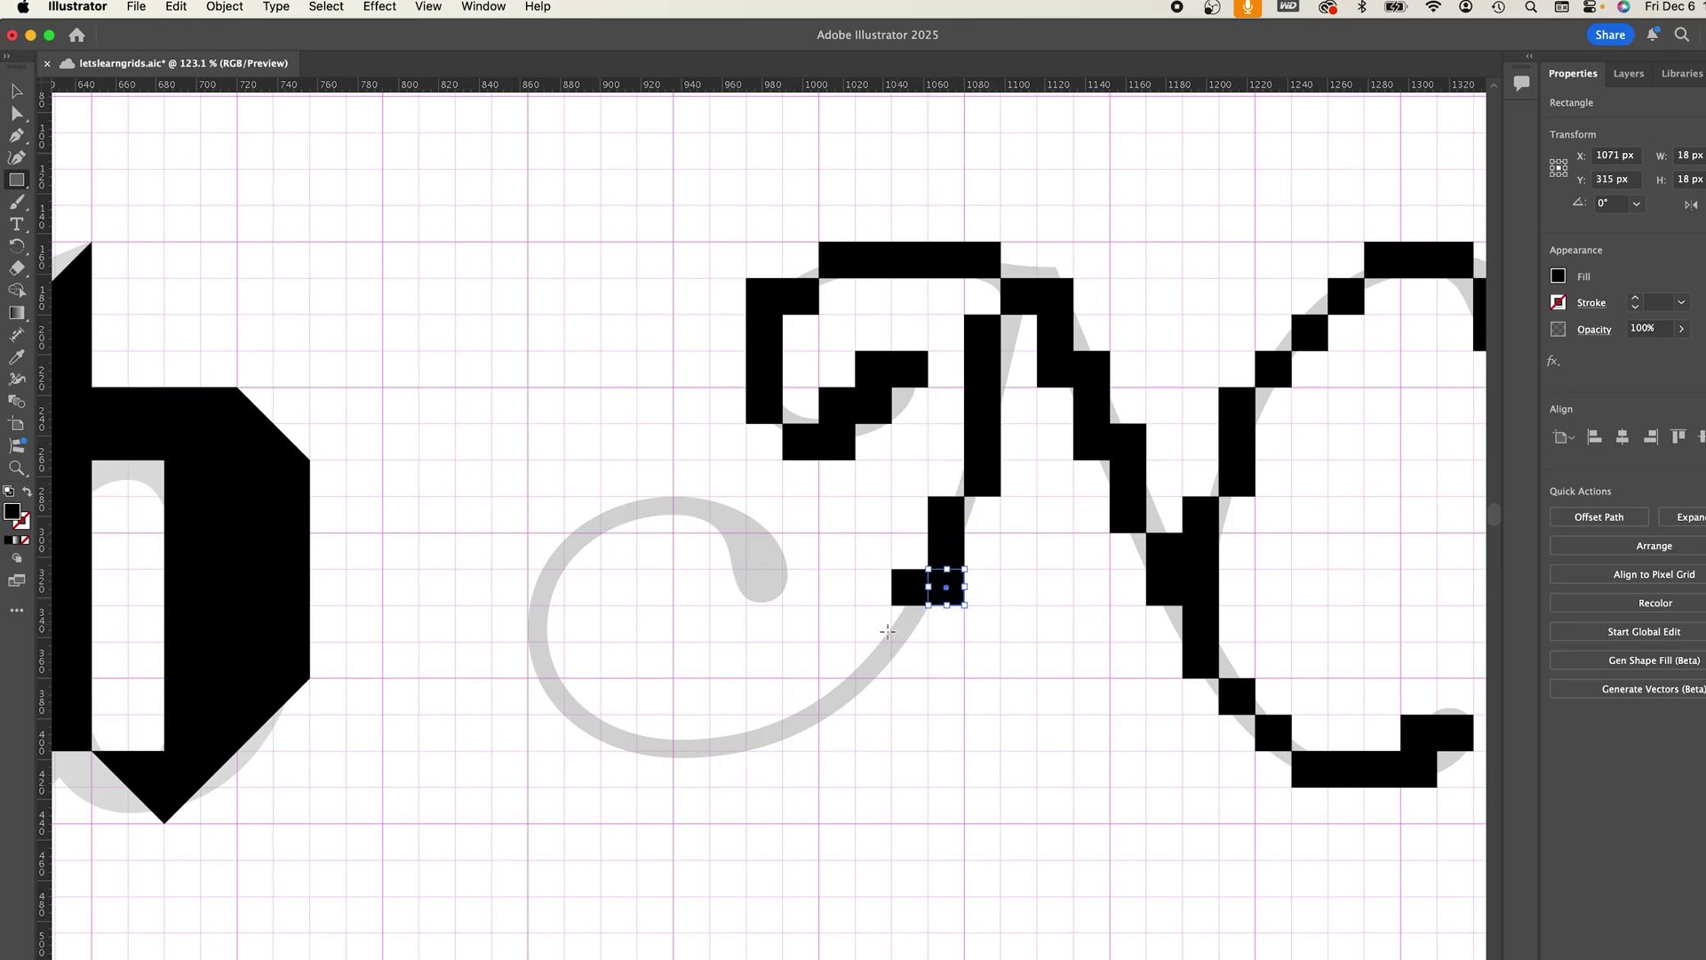
drag(893, 641, 928, 608)
drag(857, 677, 891, 644)
drag(819, 713, 853, 681)
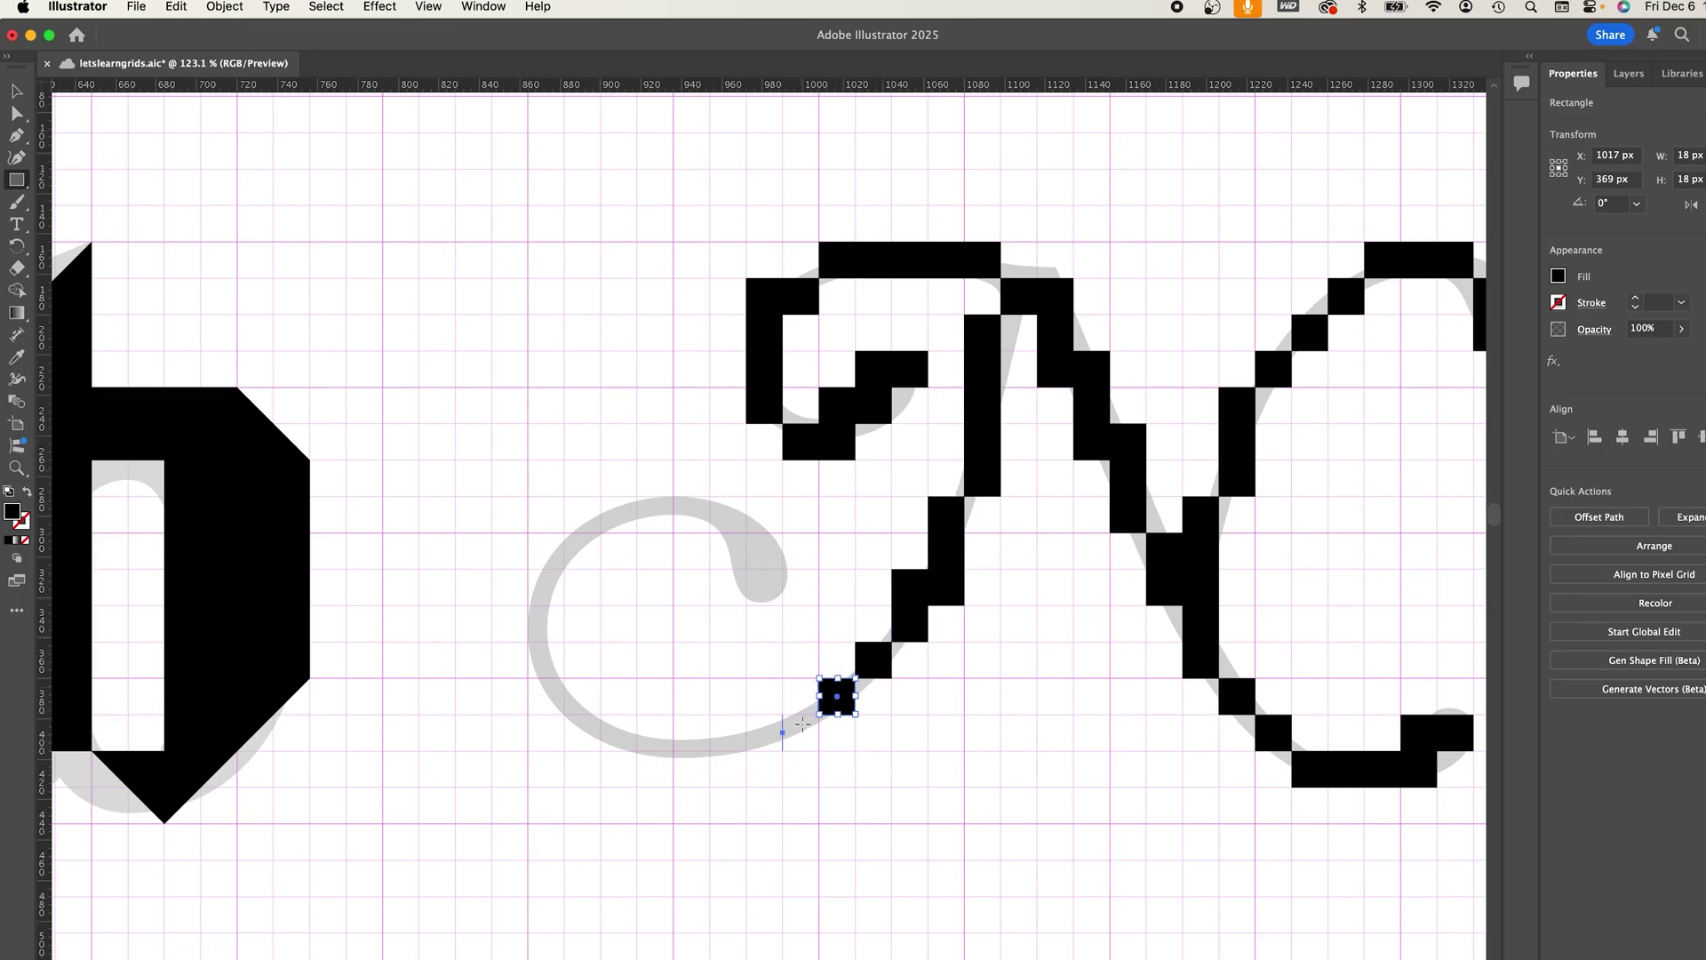
Trace the N's lower-left loop and its inner curl with black 18 px squares, undoing a misplaced one
mouse_move(782, 751)
mouse_down()
mouse_move(817, 716)
mouse_move(708, 716)
mouse_up()
key(cmd+z)
mouse_move(675, 785)
mouse_down()
mouse_move(708, 753)
mouse_move(672, 716)
mouse_move(600, 716)
mouse_move(599, 681)
mouse_move(561, 680)
mouse_up()
mouse_move(531, 676)
mouse_down()
mouse_move(561, 642)
mouse_move(562, 603)
mouse_up()
drag(530, 535, 562, 567)
mouse_move(567, 498)
mouse_down()
mouse_move(600, 530)
mouse_move(744, 530)
mouse_move(781, 567)
mouse_move(744, 567)
mouse_move(781, 603)
mouse_up()
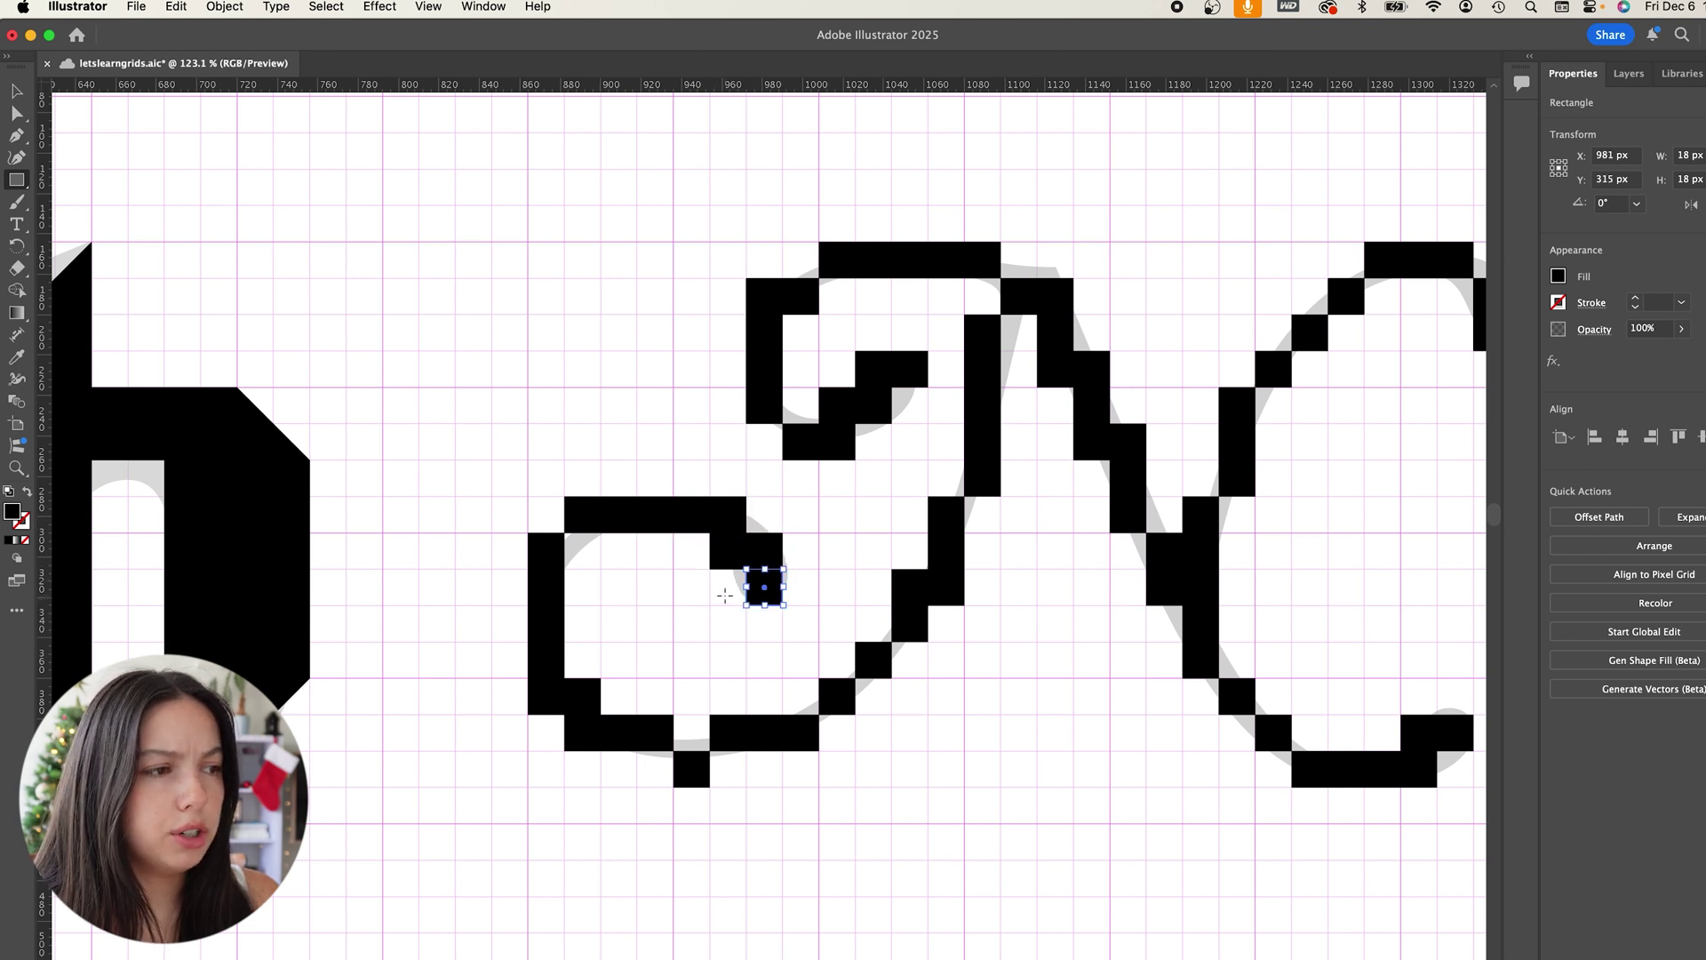
Add a black 18 px square at the inner upper-left corner of the N's lower-left loop
drag(566, 532, 600, 568)
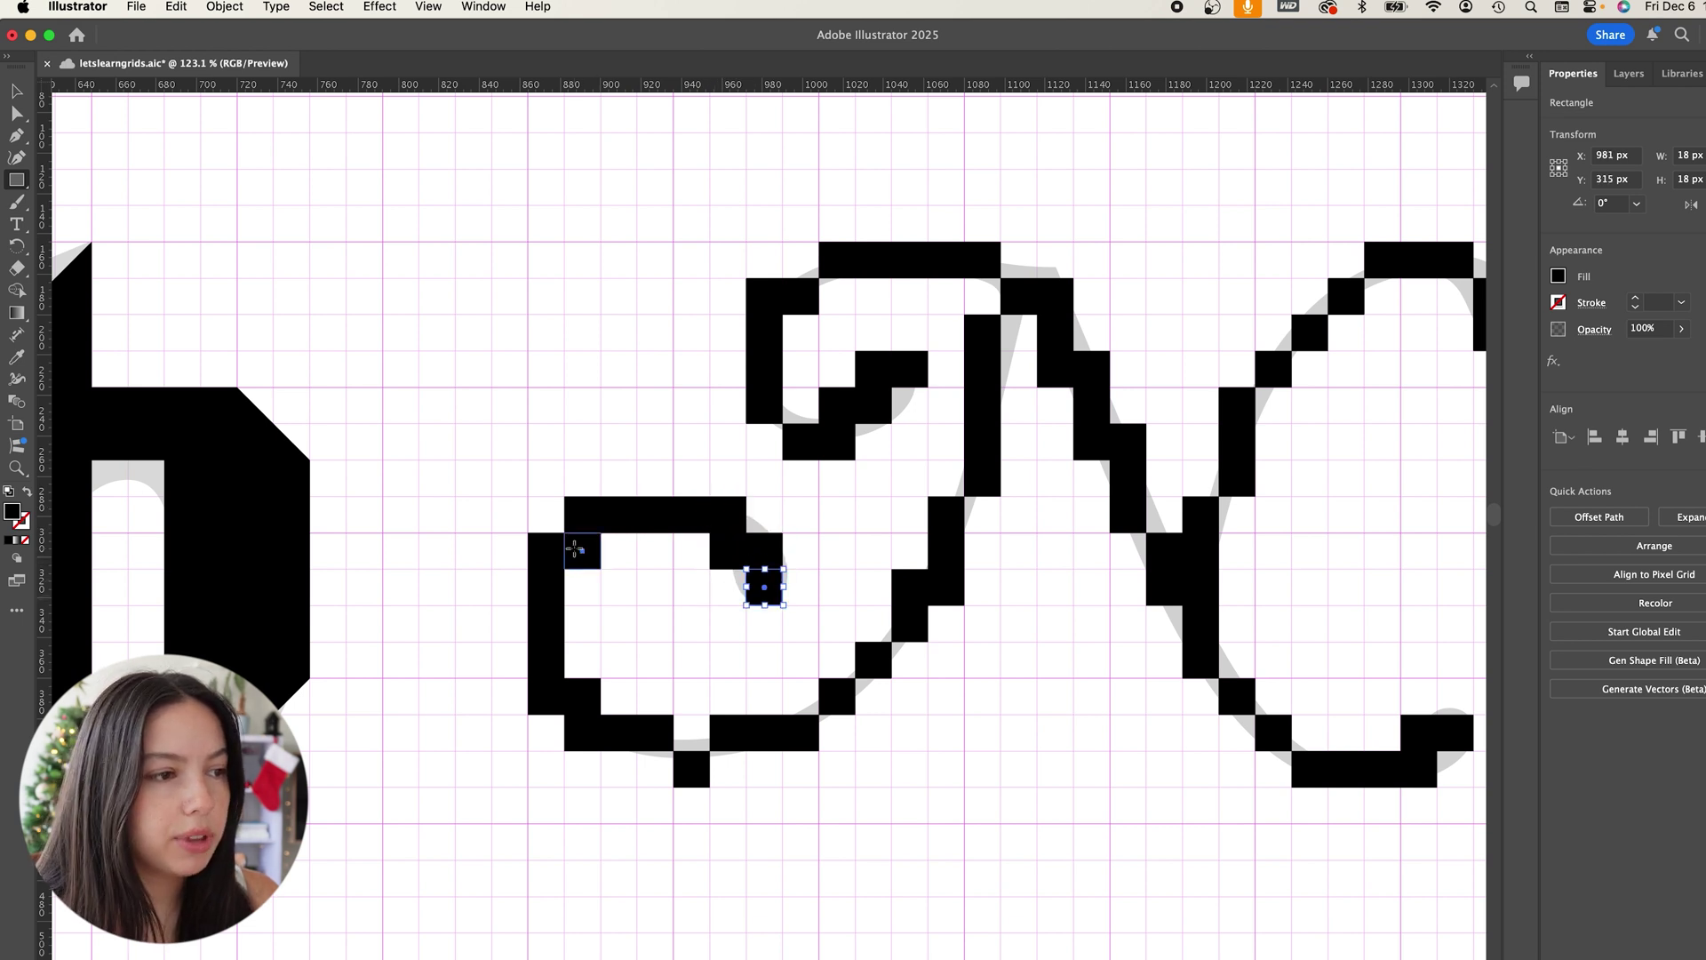
scroll(745, 586, right, 2)
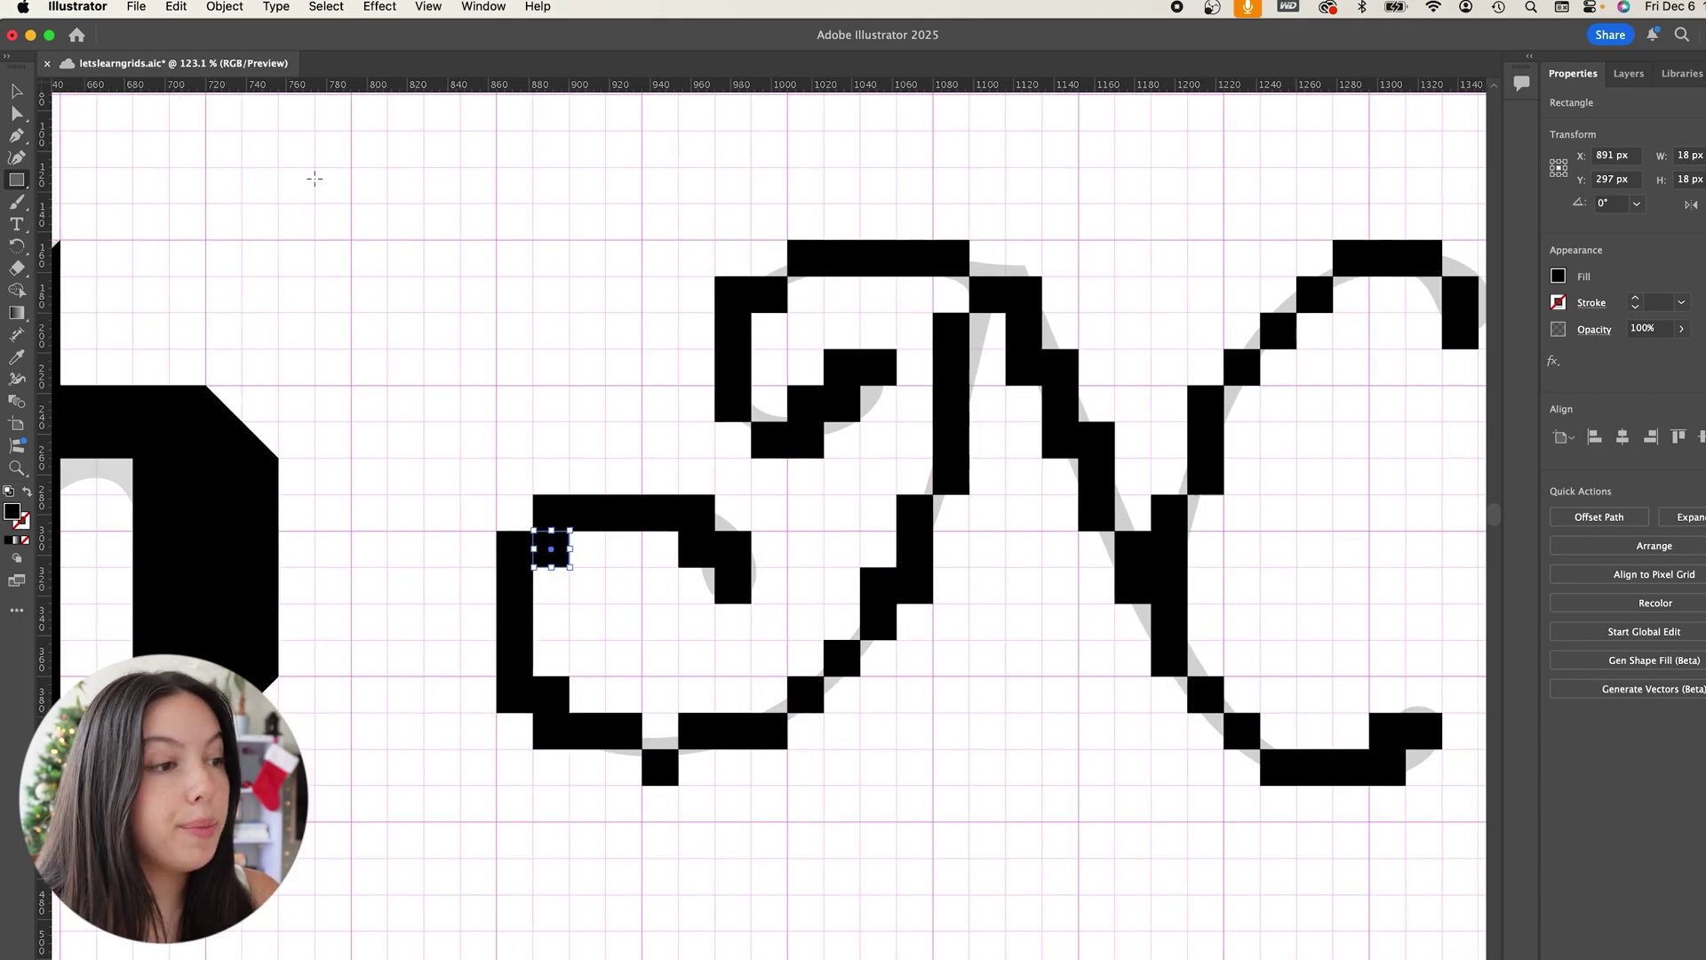
click(16, 90)
click(535, 231)
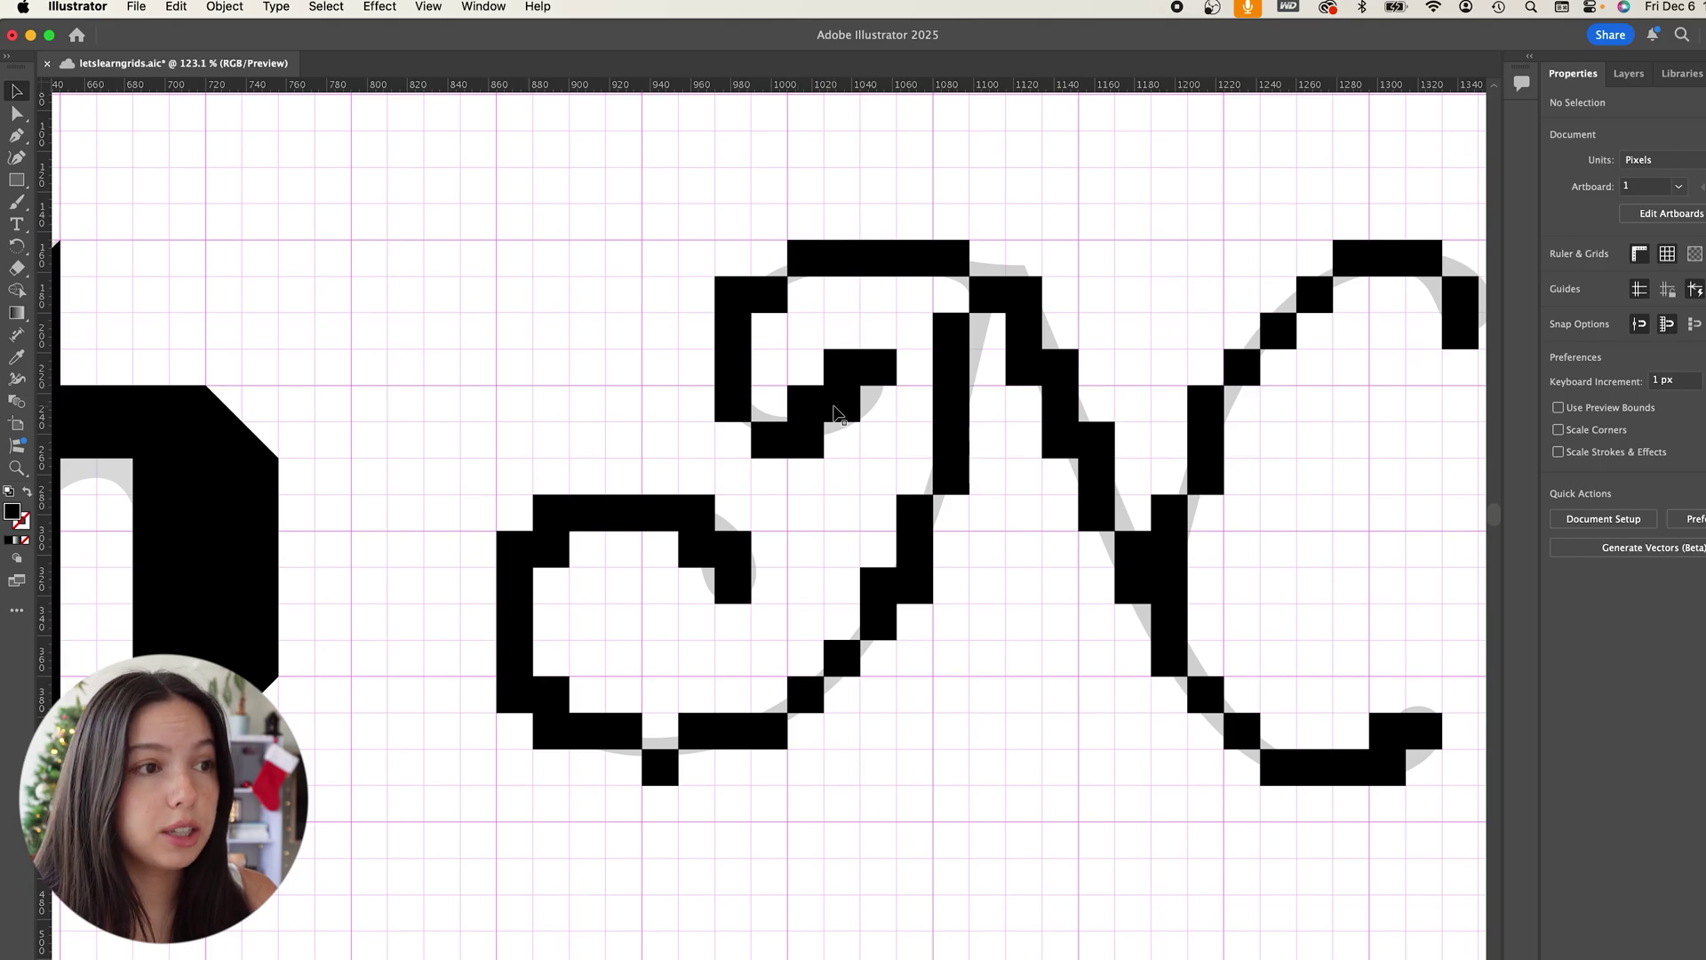
scroll(835, 413, down, 2)
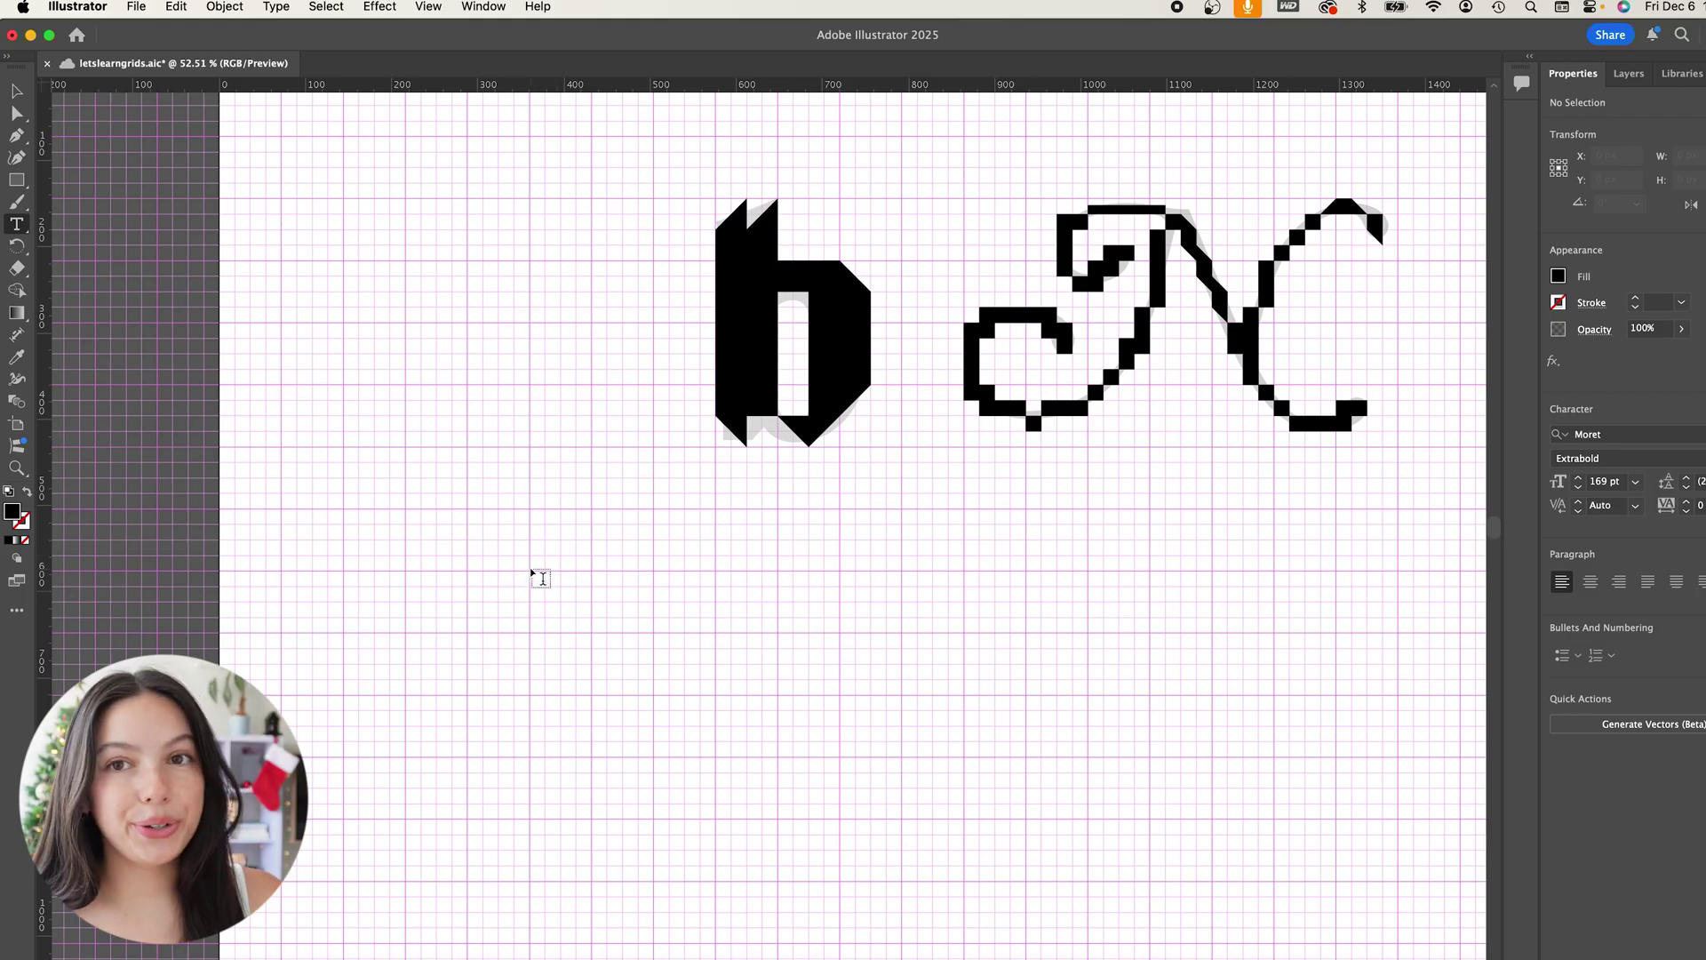
Create a 216 px square text area below the b containing a capital C in NewsSerif Huge Variable Hairline
drag(530, 572, 710, 758)
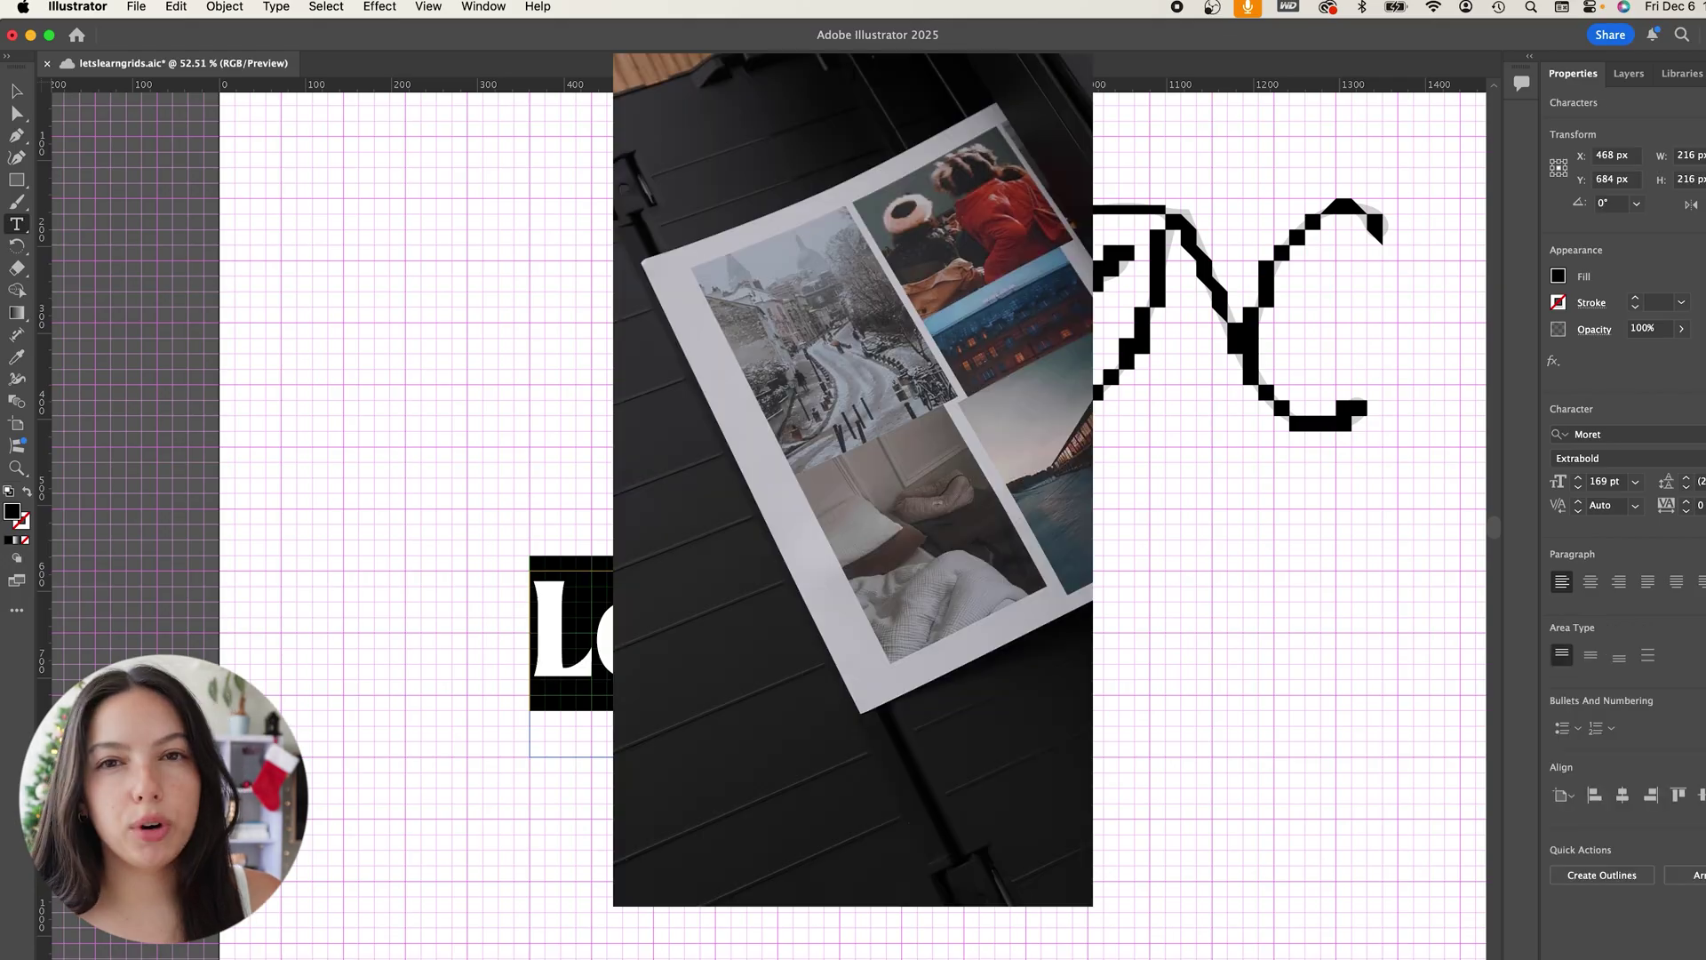
text(C)
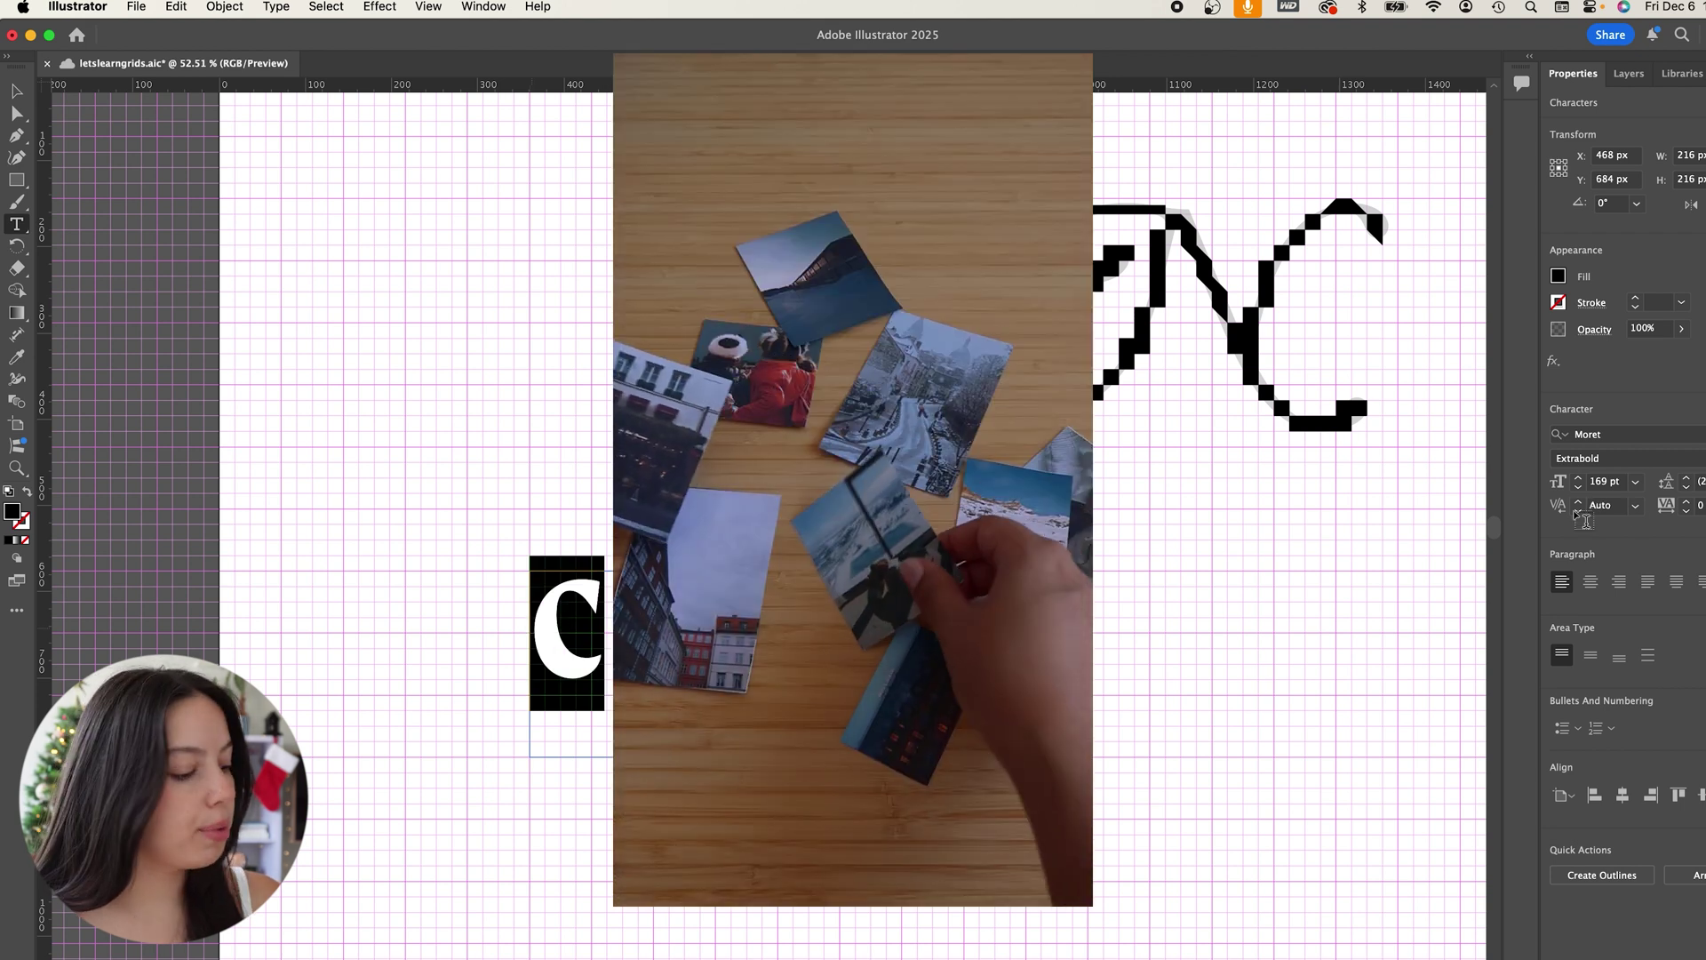
click(1591, 434)
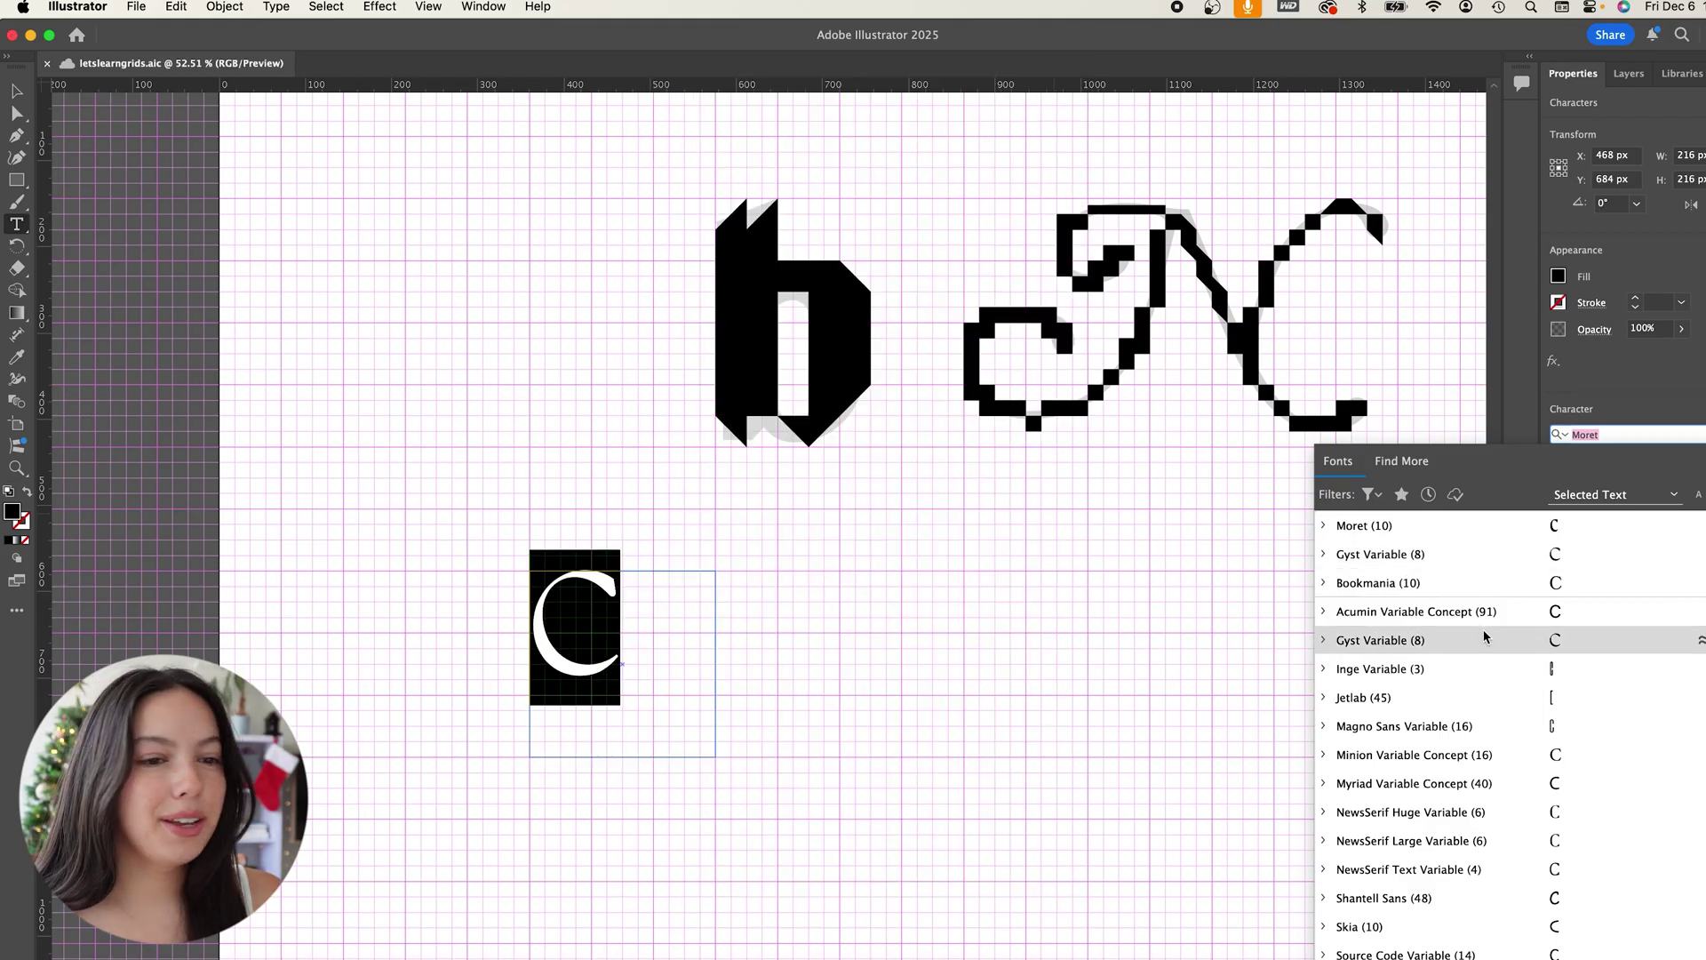
click(1436, 817)
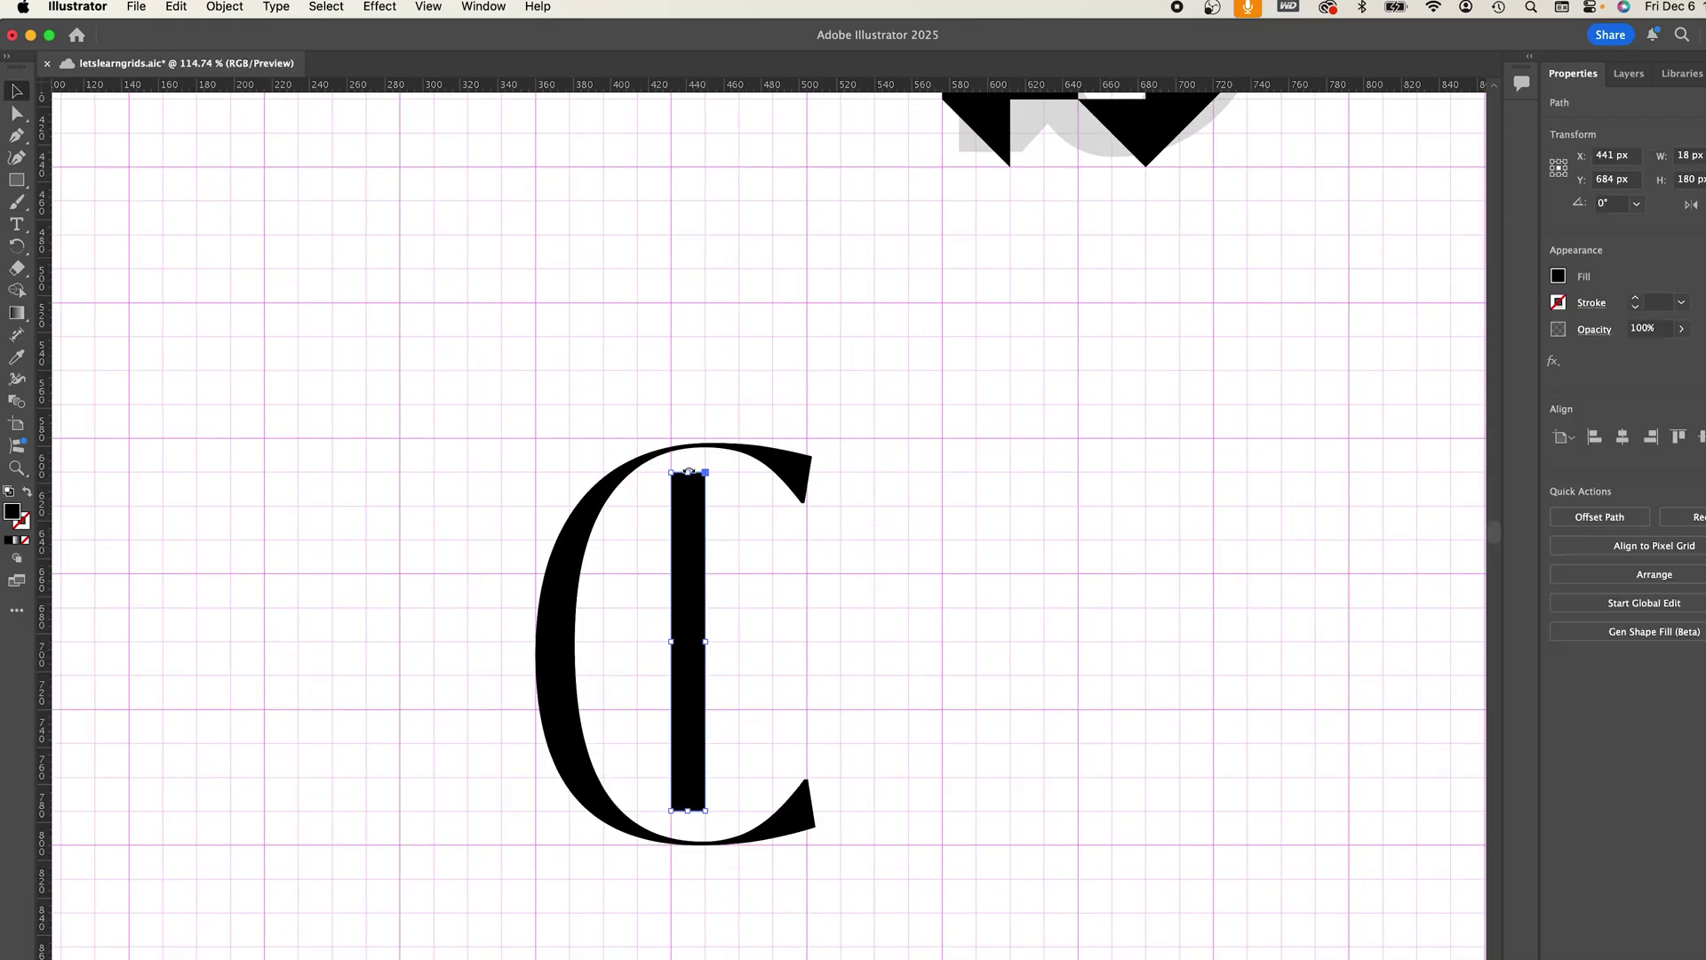
drag(694, 463, 713, 566)
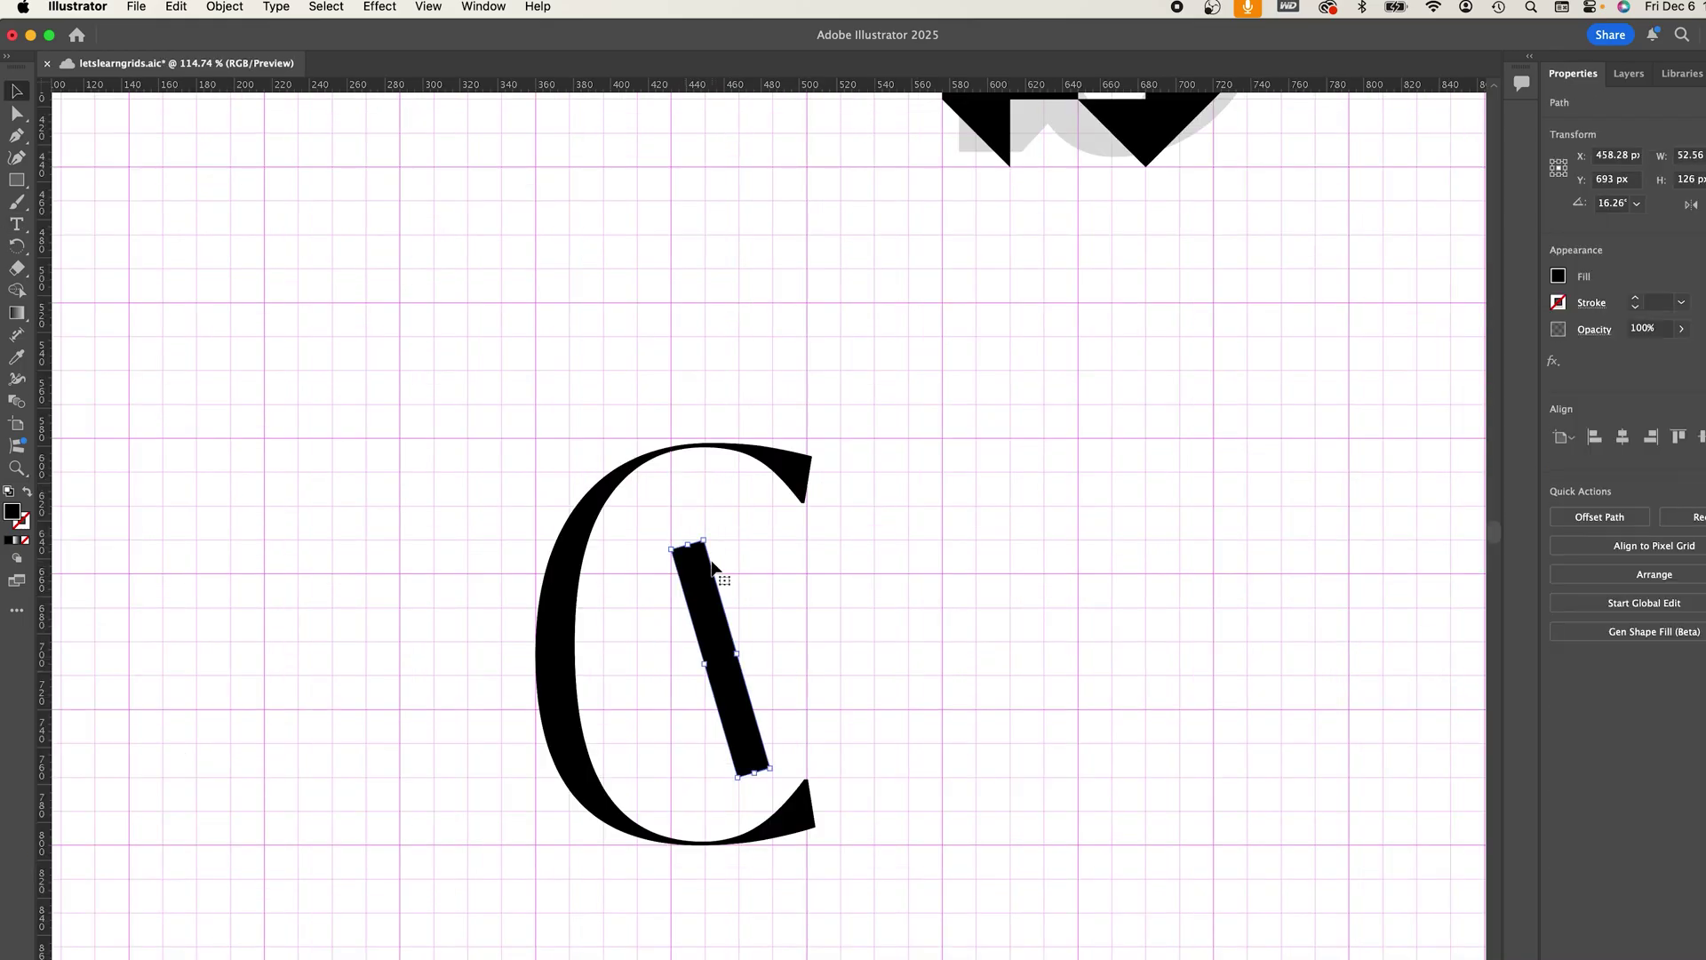
click(17, 158)
drag(741, 668, 772, 498)
key(super+z)
click(17, 91)
drag(765, 408, 825, 474)
key(Delete)
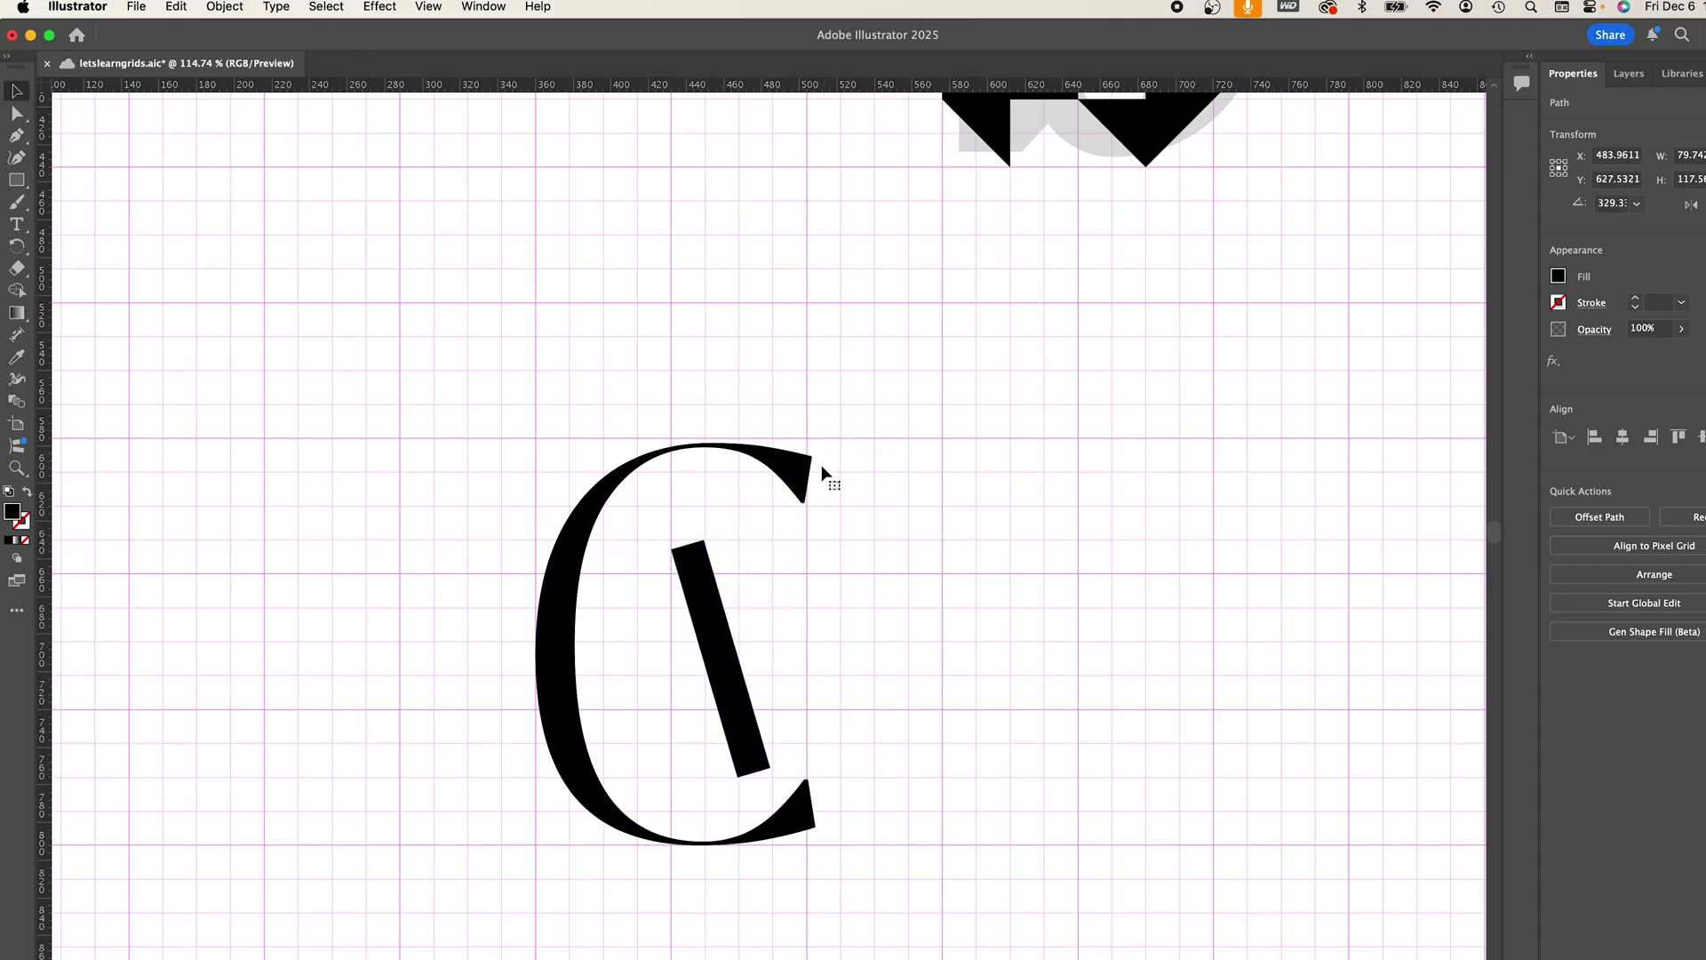
drag(722, 658, 826, 659)
drag(850, 535, 896, 565)
drag(844, 625, 725, 649)
click(791, 626)
click(826, 643)
click(428, 7)
click(480, 855)
click(732, 598)
key(Delete)
Draw a slanted tapered stroke inside the C and add its reflected copy to form an X
click(17, 157)
drag(702, 655, 725, 613)
click(17, 91)
click(224, 7)
mouse_move(233, 34)
click(453, 105)
key(Return)
click(848, 631)
scroll(843, 662, down, 4)
scroll(785, 601, up, 4)
key(a)
click(762, 679)
click(851, 669)
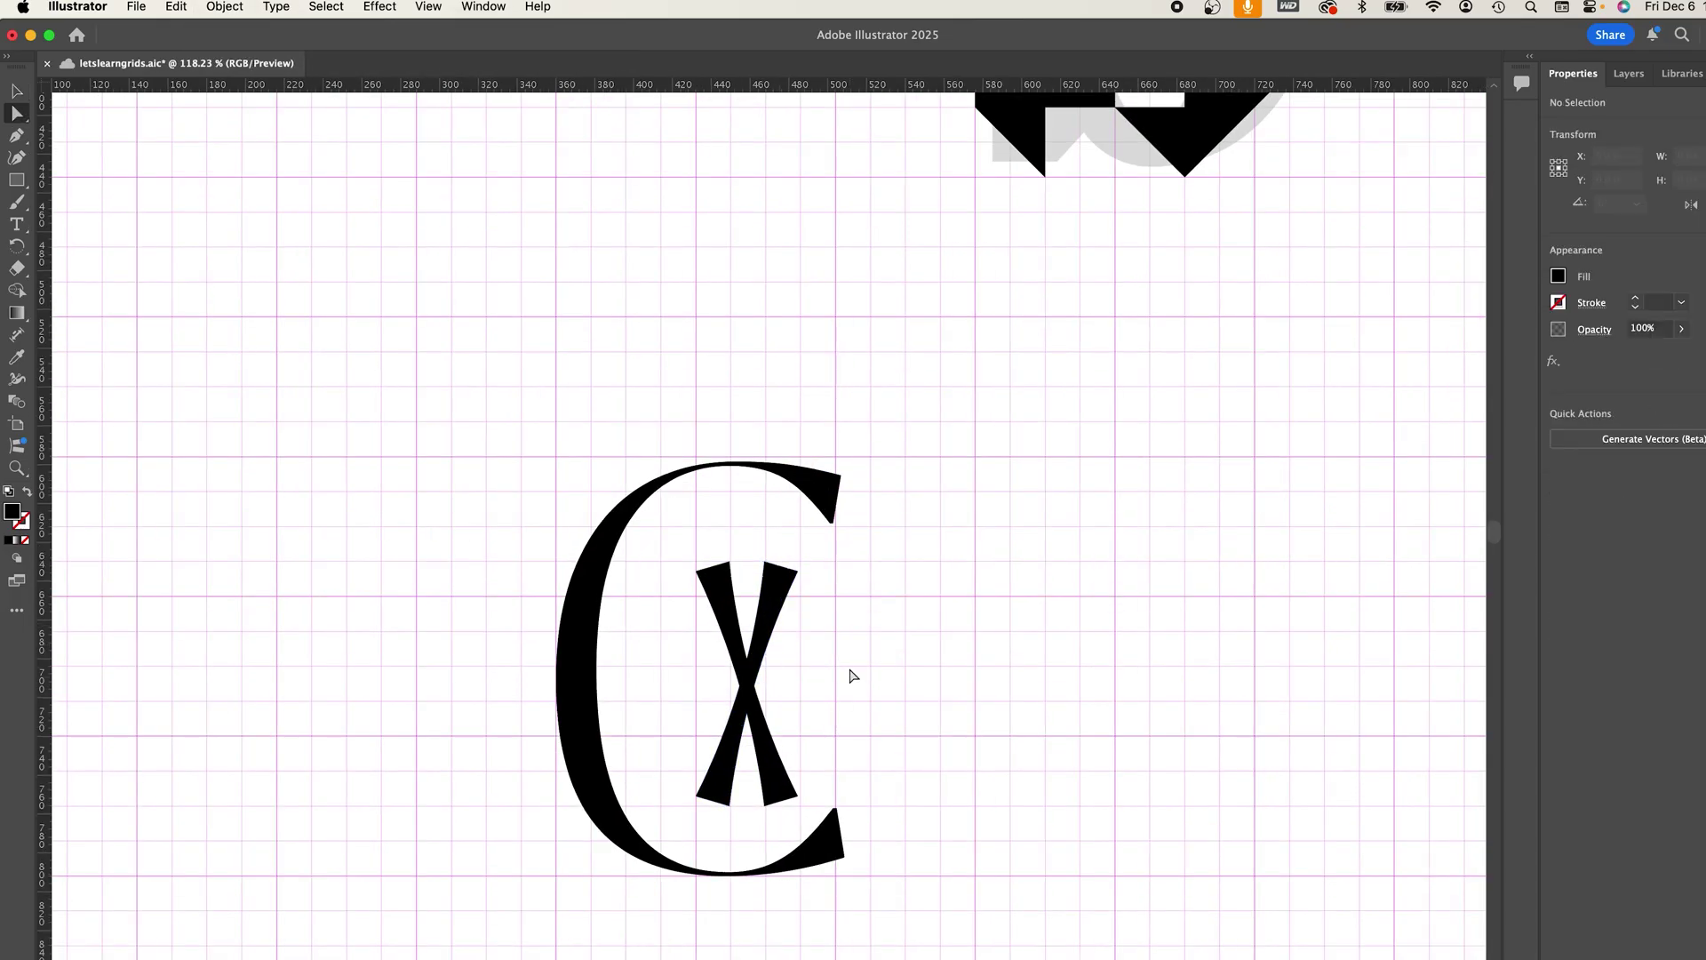
Stretch the X taller so it nearly fills the C's height and centre it inside the C
scroll(809, 661, down, 5)
click(718, 662)
key(v)
drag(823, 663, 788, 663)
drag(714, 653, 761, 682)
scroll(799, 660, up, 4)
click(829, 576)
drag(766, 574, 770, 524)
drag(840, 613, 760, 662)
drag(766, 649, 769, 679)
drag(770, 555, 598, 684)
click(929, 638)
Duplicate the C with its X about 175 px to the right, group the copy and fade it to light grey
scroll(930, 638, down, 3)
scroll(930, 638, right, 2)
drag(658, 612, 868, 612)
click(1082, 642)
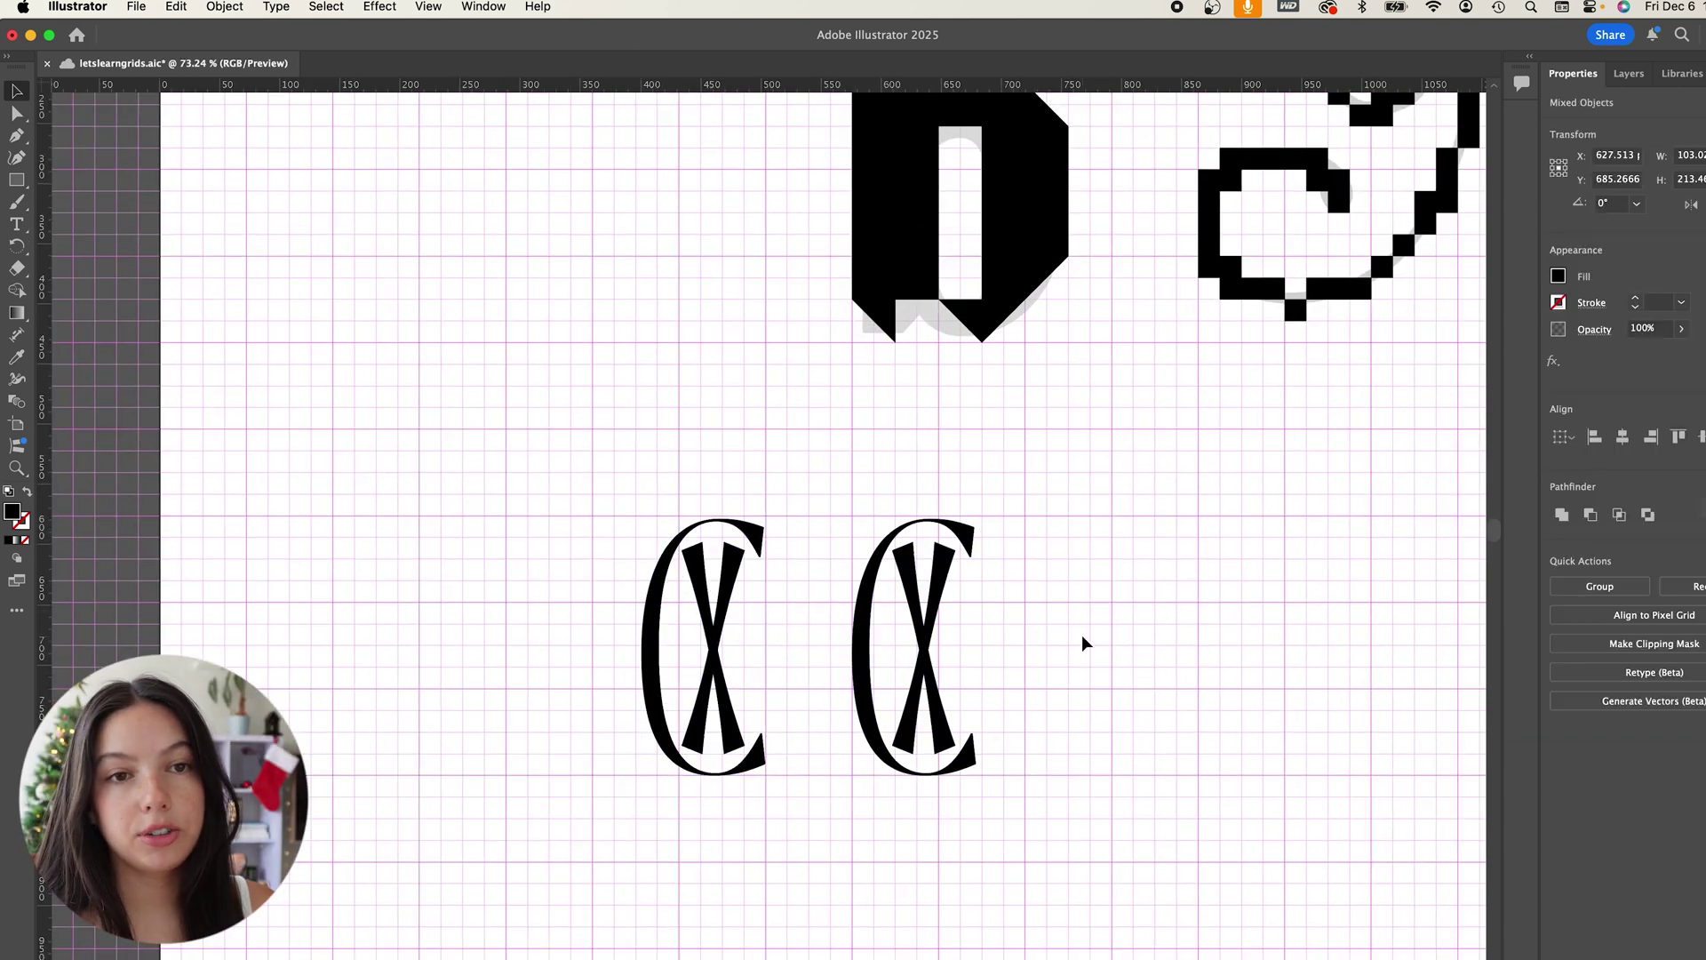
scroll(1083, 642, right, 1)
scroll(986, 645, up, 4)
drag(755, 419, 979, 787)
key(super+g)
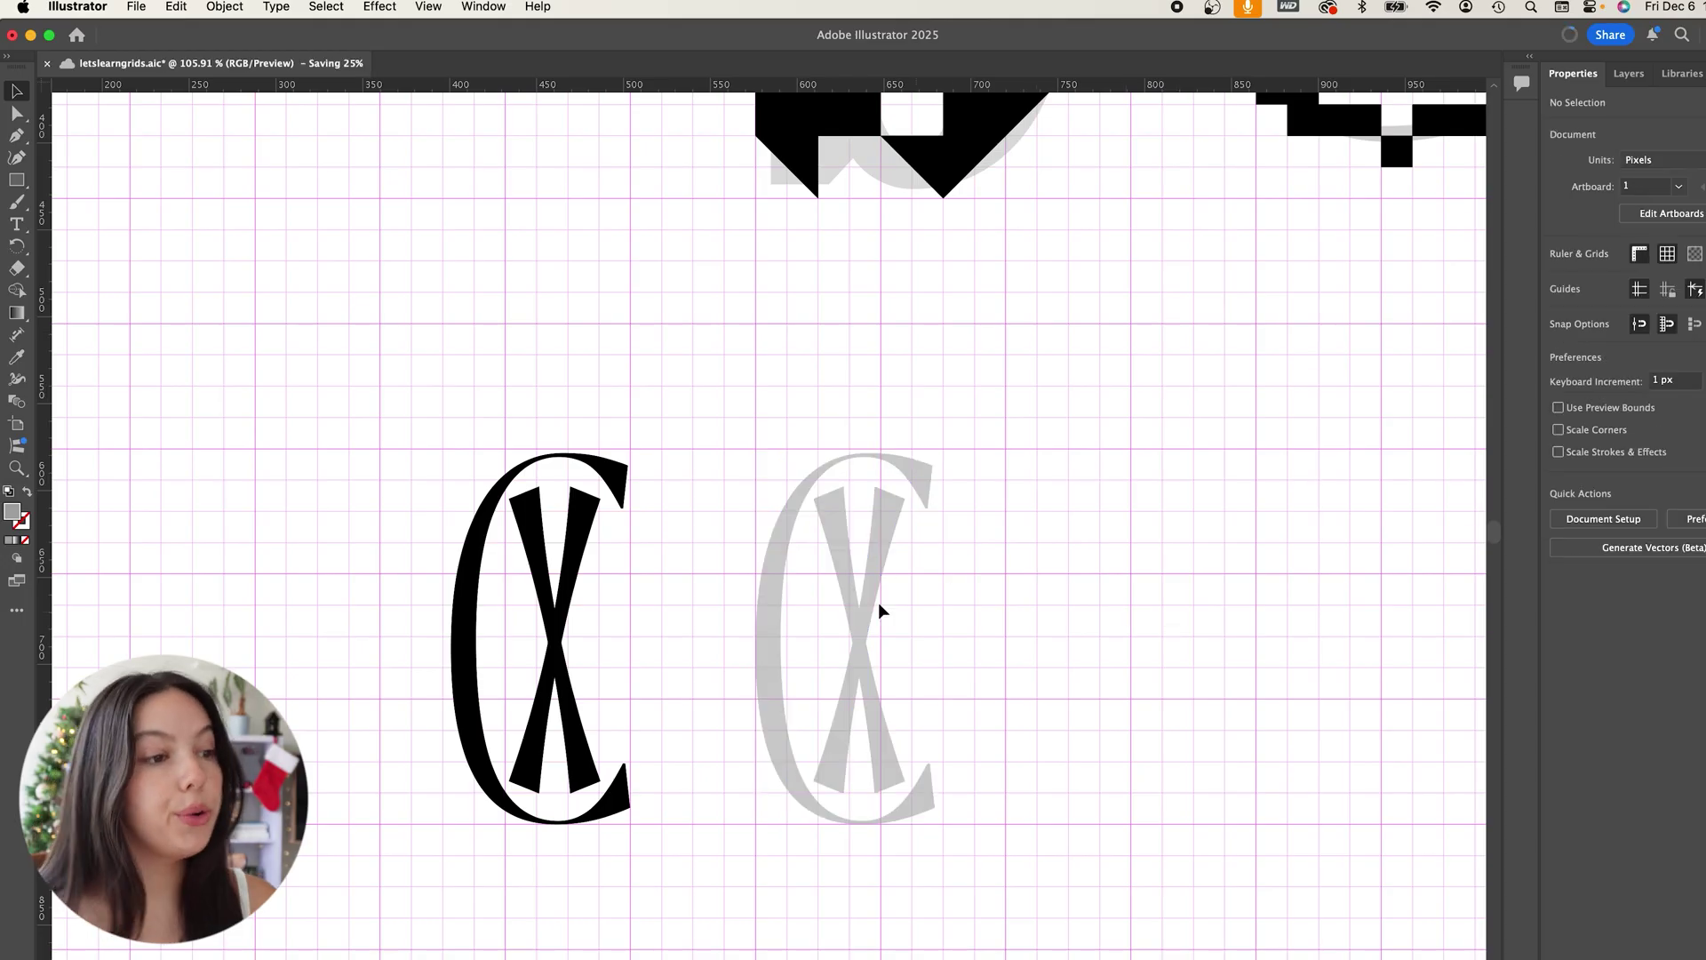
Set the fill to black and trace the grey C's top, left side, bottom and terminals with 18 px grid squares
key(m)
drag(912, 480, 943, 511)
double_click(12, 512)
drag(912, 448, 942, 480)
mouse_move(881, 449)
mouse_down()
mouse_move(912, 480)
mouse_move(881, 480)
mouse_up()
drag(818, 449, 850, 479)
mouse_move(788, 480)
mouse_down()
mouse_move(818, 511)
mouse_move(787, 542)
mouse_up()
drag(755, 542, 787, 573)
mouse_move(755, 573)
mouse_down()
mouse_move(787, 604)
mouse_move(788, 636)
mouse_up()
drag(755, 637, 787, 668)
mouse_move(756, 667)
mouse_down()
mouse_move(788, 699)
mouse_move(787, 730)
mouse_up()
drag(755, 729, 879, 822)
mouse_move(880, 790)
mouse_down()
mouse_move(911, 822)
mouse_move(943, 822)
mouse_up()
drag(911, 760, 943, 791)
Trace the crossing strokes of the X inside the grey C with black 18 px squares
mouse_move(879, 511)
mouse_down()
mouse_move(911, 542)
mouse_move(879, 573)
mouse_up()
mouse_move(848, 574)
mouse_down()
mouse_move(879, 605)
mouse_move(881, 636)
mouse_up()
mouse_move(849, 636)
mouse_down()
mouse_move(881, 667)
mouse_move(849, 698)
mouse_up()
mouse_move(818, 699)
mouse_down()
mouse_move(850, 729)
mouse_move(912, 730)
mouse_up()
drag(881, 730, 912, 761)
drag(850, 668, 881, 698)
drag(818, 511, 850, 542)
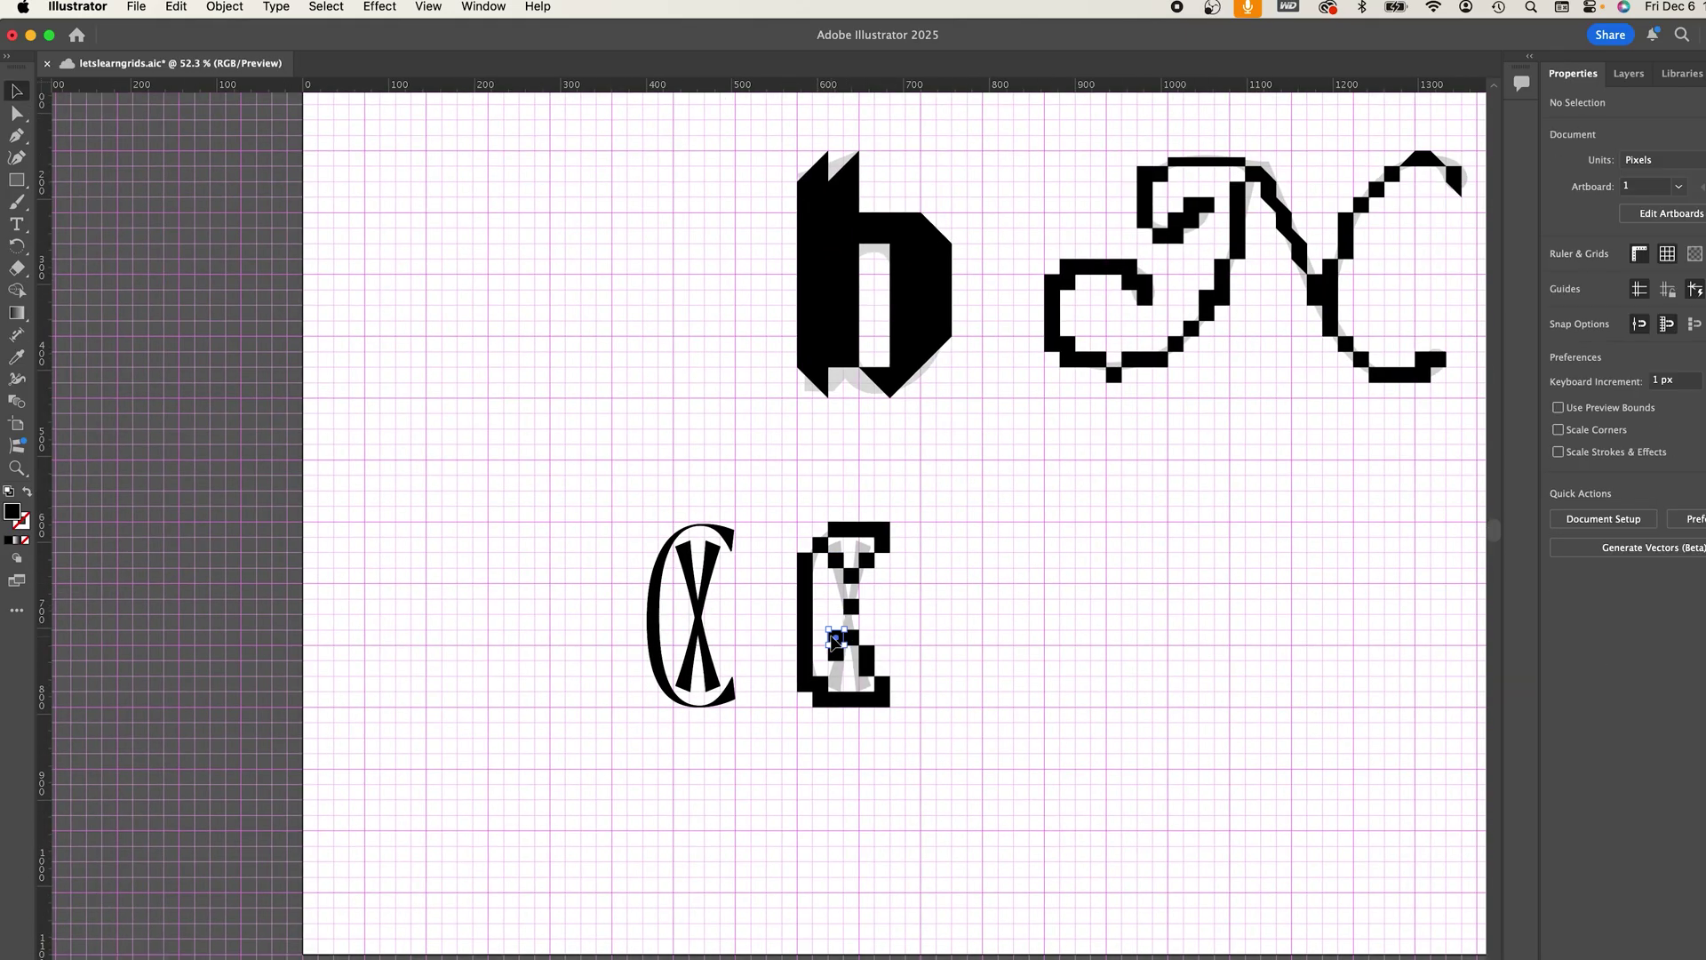
scroll(873, 612, up, 3)
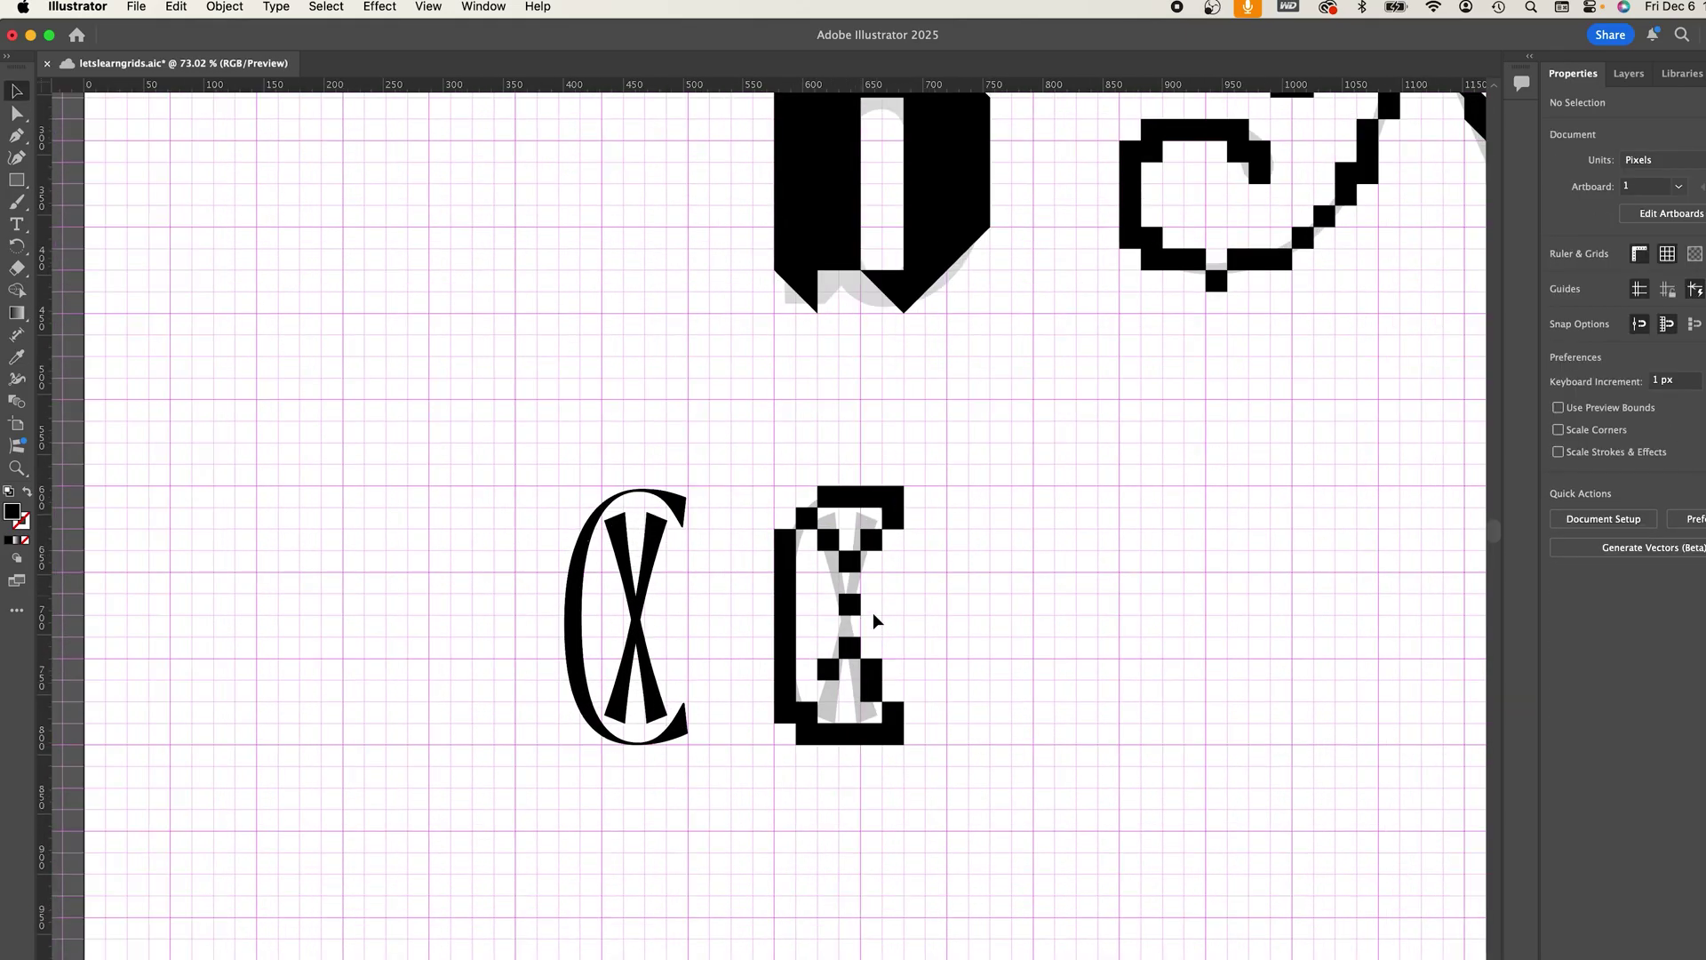
Delete the extra square in the X's lower-right arm and the pixel C's top-right, bottom-left and bottom-right corner squares
click(870, 691)
key(Delete)
drag(763, 471, 929, 764)
click(819, 515)
key(a)
click(895, 498)
key(Delete)
key(v)
click(807, 731)
key(Delete)
click(893, 734)
key(Delete)
Duplicate the smooth C-and-X lettering to the right of the 18 px pixel version
scroll(810, 655, down, 3)
drag(770, 515, 908, 723)
drag(616, 544, 722, 724)
drag(672, 627, 975, 631)
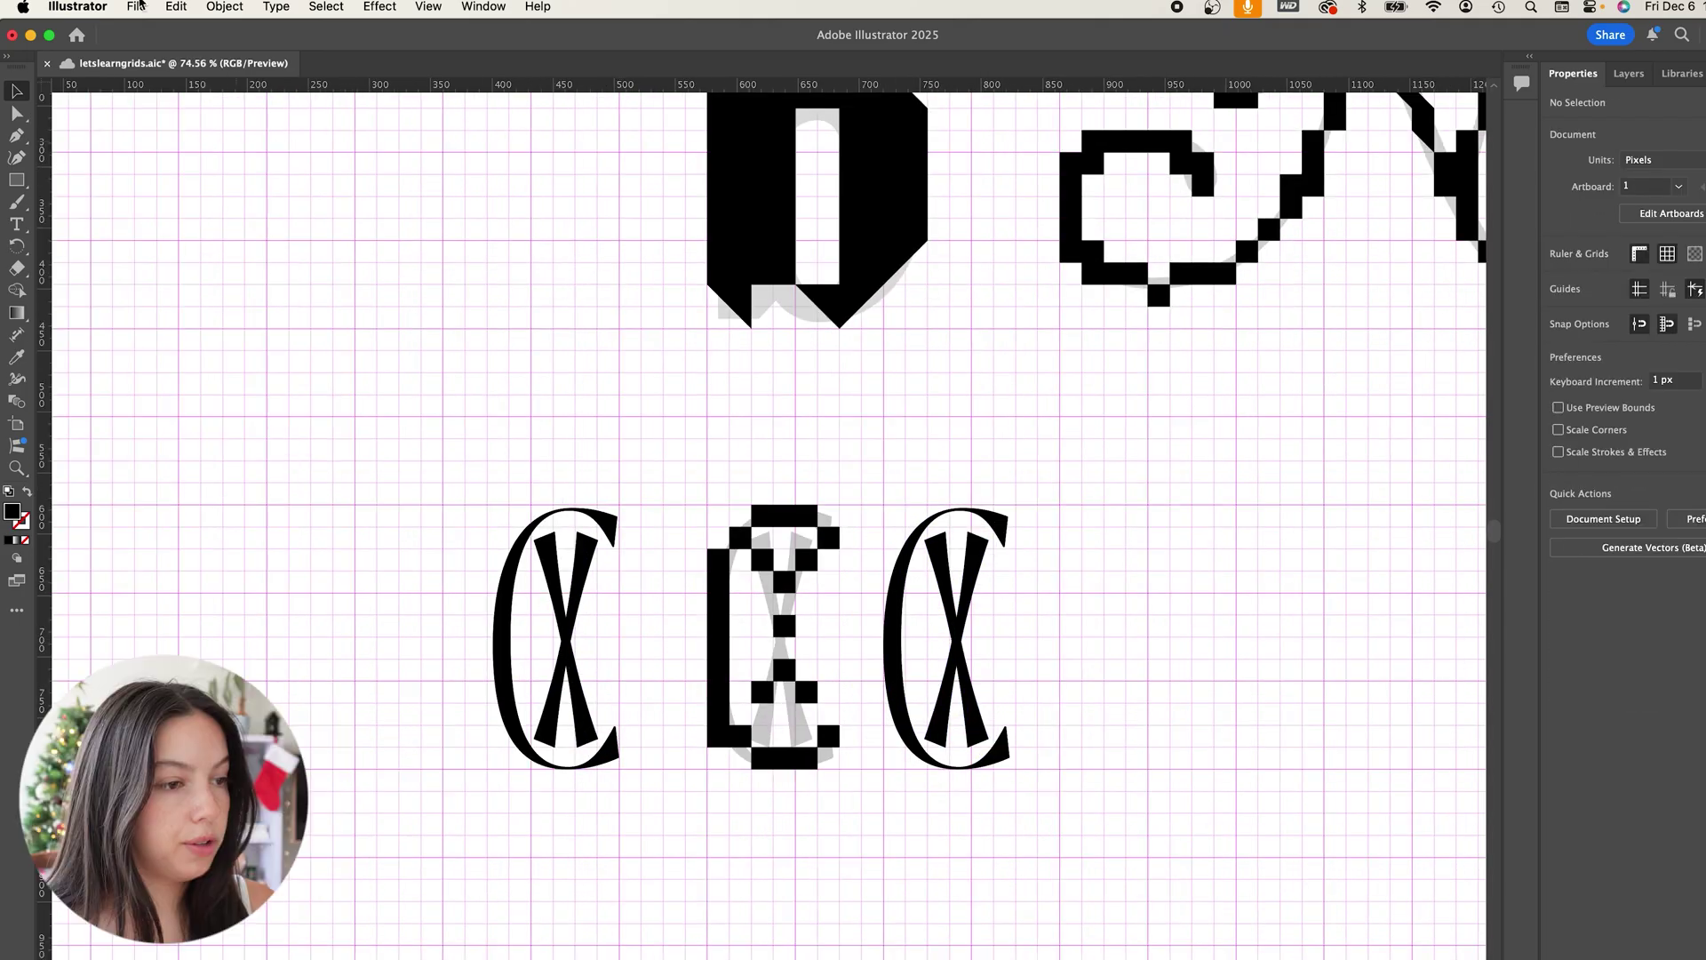
Increase the grid subdivisions so each cell measures 7.2 px, keeping a gridline every 72 px
click(77, 6)
mouse_move(124, 64)
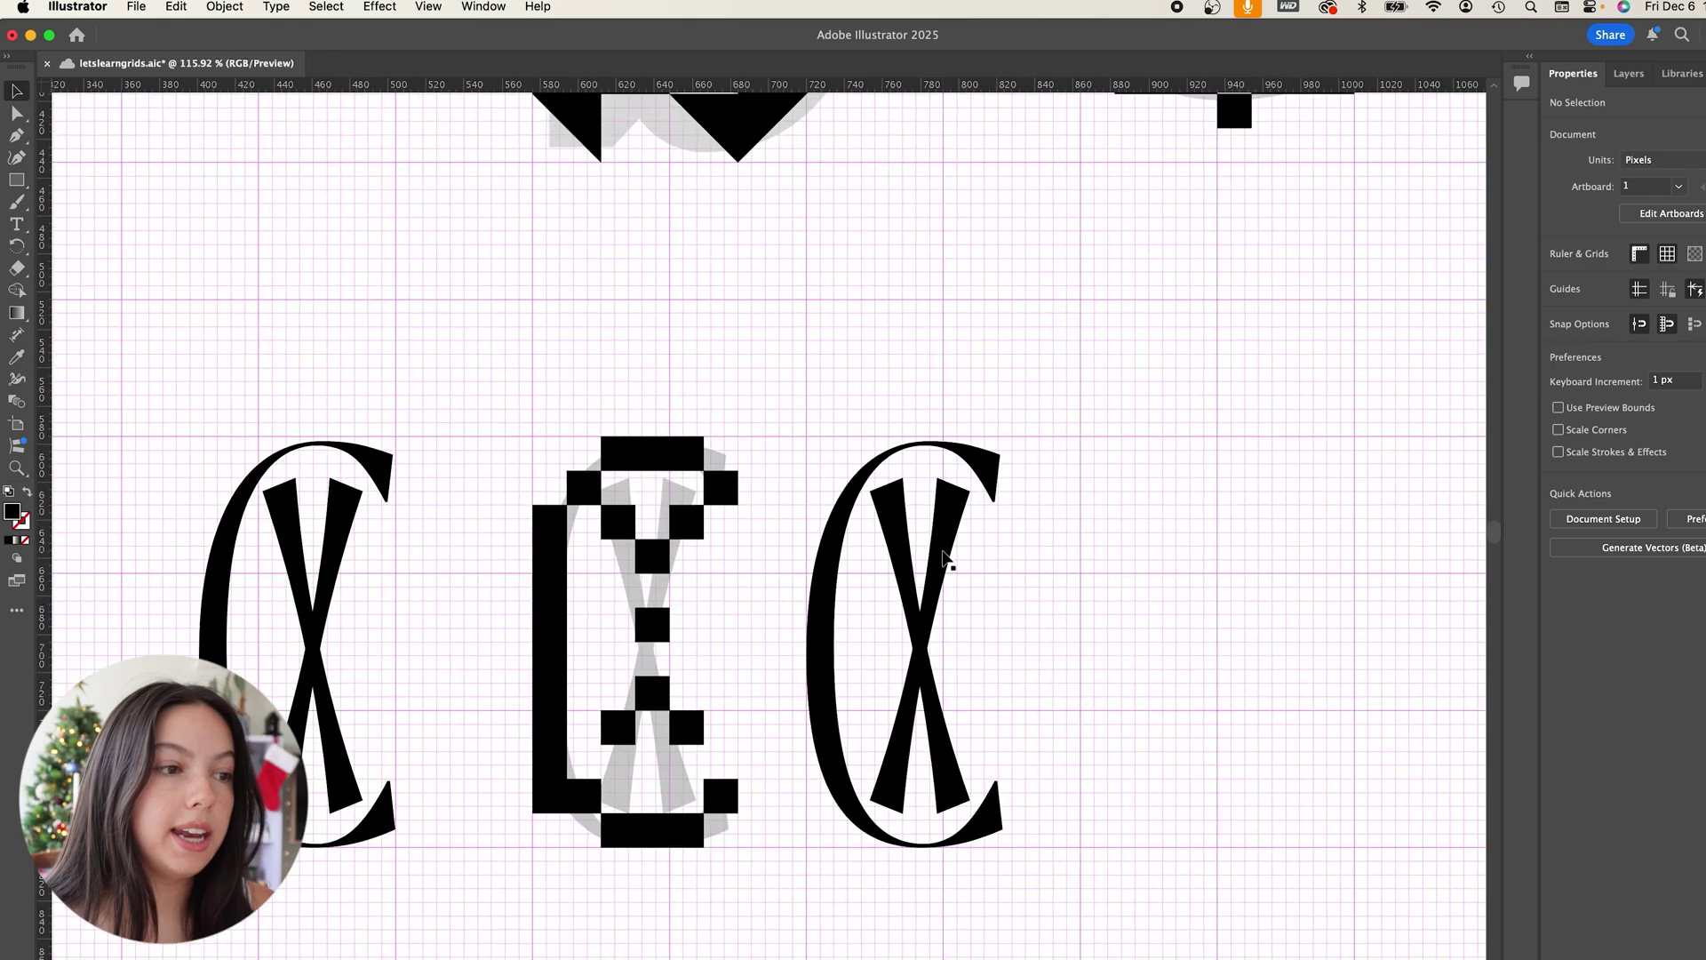
Set the new grey C-and-X group's opacity to 40% and lock it as a tracing template
click(949, 560)
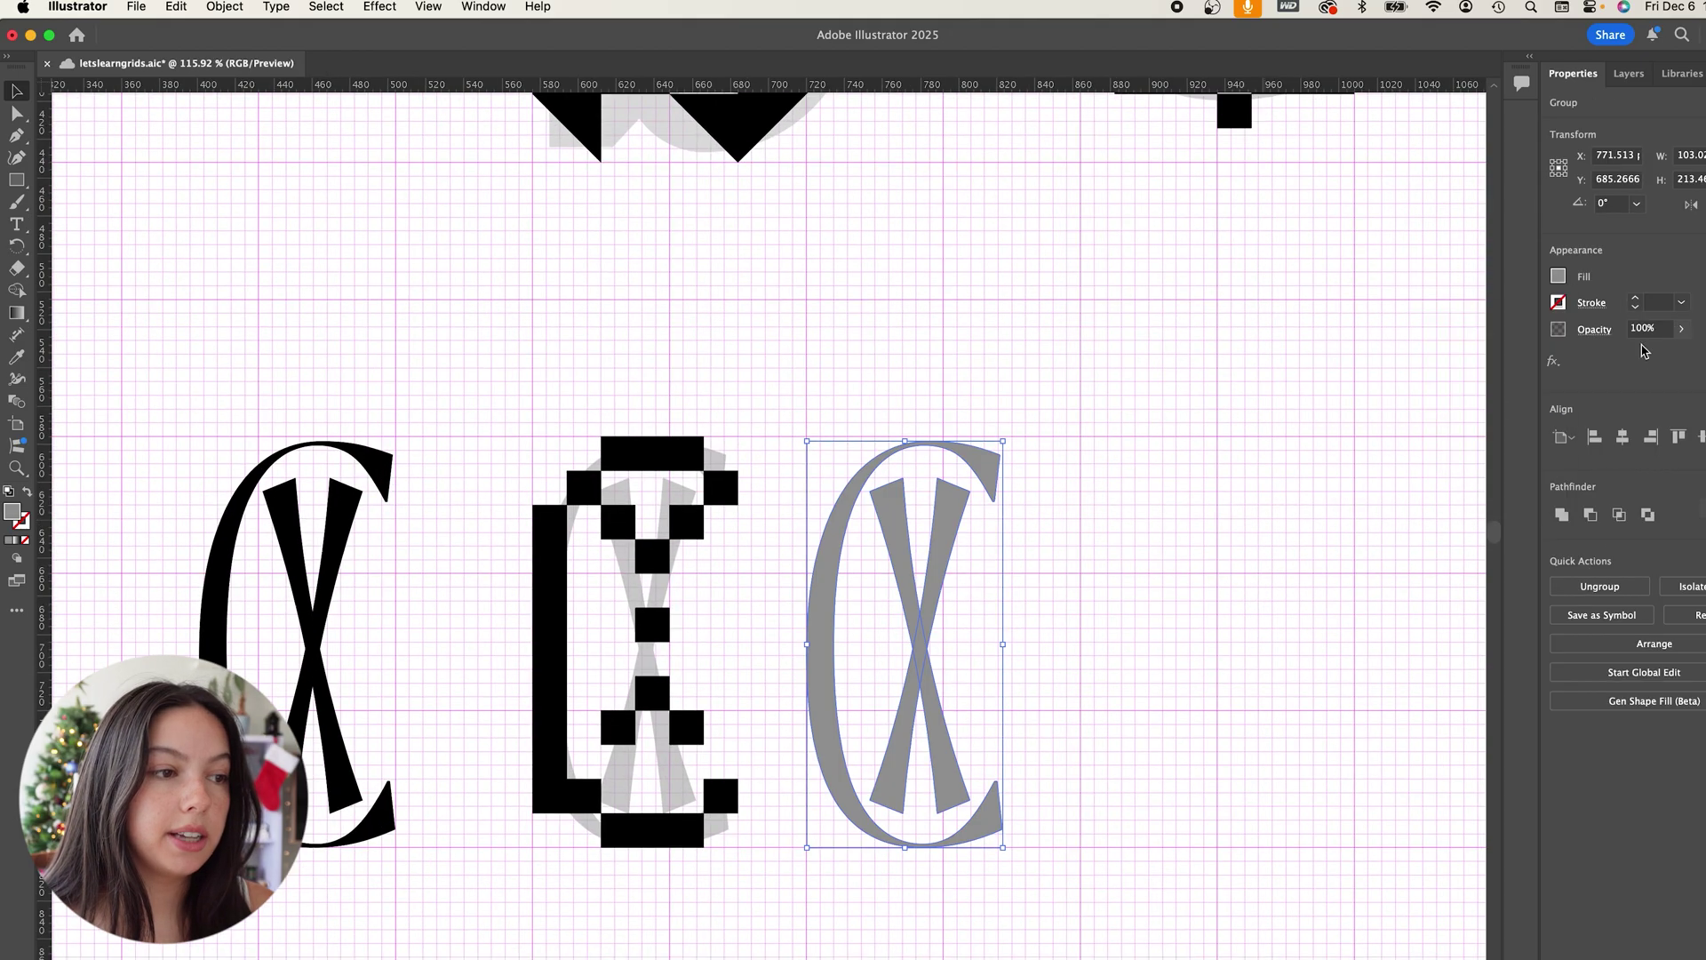
click(1648, 329)
text(40)
key(Return)
key(super+2)
Set the fill to black and trace the faded C's upper terminal, top edge and upper-left curve with 7.2 px squares
key(m)
click(1558, 276)
click(1406, 343)
mouse_move(985, 450)
mouse_down()
mouse_move(998, 464)
mouse_move(957, 437)
mouse_up()
drag(929, 450, 944, 436)
mouse_move(903, 450)
mouse_down()
mouse_move(916, 436)
mouse_move(889, 450)
mouse_up()
mouse_move(862, 477)
mouse_down()
mouse_move(875, 464)
mouse_move(861, 477)
mouse_up()
drag(835, 505, 848, 492)
drag(847, 505, 862, 491)
drag(820, 560, 835, 545)
drag(820, 573, 835, 573)
mouse_move(807, 600)
mouse_down()
mouse_move(820, 587)
mouse_move(834, 601)
mouse_up()
drag(807, 628, 820, 614)
mouse_move(820, 641)
mouse_down()
mouse_move(835, 628)
mouse_move(766, 652)
mouse_up()
Trace the faded C's lower-left curve down to its bottom edge with black 7.2 px squares
scroll(831, 644, up, 5)
mouse_move(799, 652)
mouse_down()
mouse_move(766, 685)
mouse_move(766, 719)
mouse_up()
drag(833, 719, 799, 752)
scroll(797, 752, down, 2)
mouse_move(788, 681)
mouse_down()
mouse_move(755, 714)
mouse_move(788, 748)
mouse_move(740, 789)
mouse_up()
scroll(782, 748, down, 2)
drag(773, 789, 807, 823)
mouse_move(774, 823)
mouse_down()
mouse_move(807, 856)
mouse_move(840, 856)
mouse_up()
drag(807, 856, 839, 890)
drag(840, 890, 907, 956)
Build the faded C's bottom-right curve and lower terminal from black 7.2 px squares
scroll(904, 933, down, 2)
drag(1054, 891, 1020, 858)
drag(1054, 858, 1087, 824)
drag(1087, 824, 1121, 758)
drag(1086, 758, 1121, 725)
drag(1121, 858, 1026, 790)
scroll(1022, 791, down, 5)
click(1017, 558)
scroll(976, 508, up, 3)
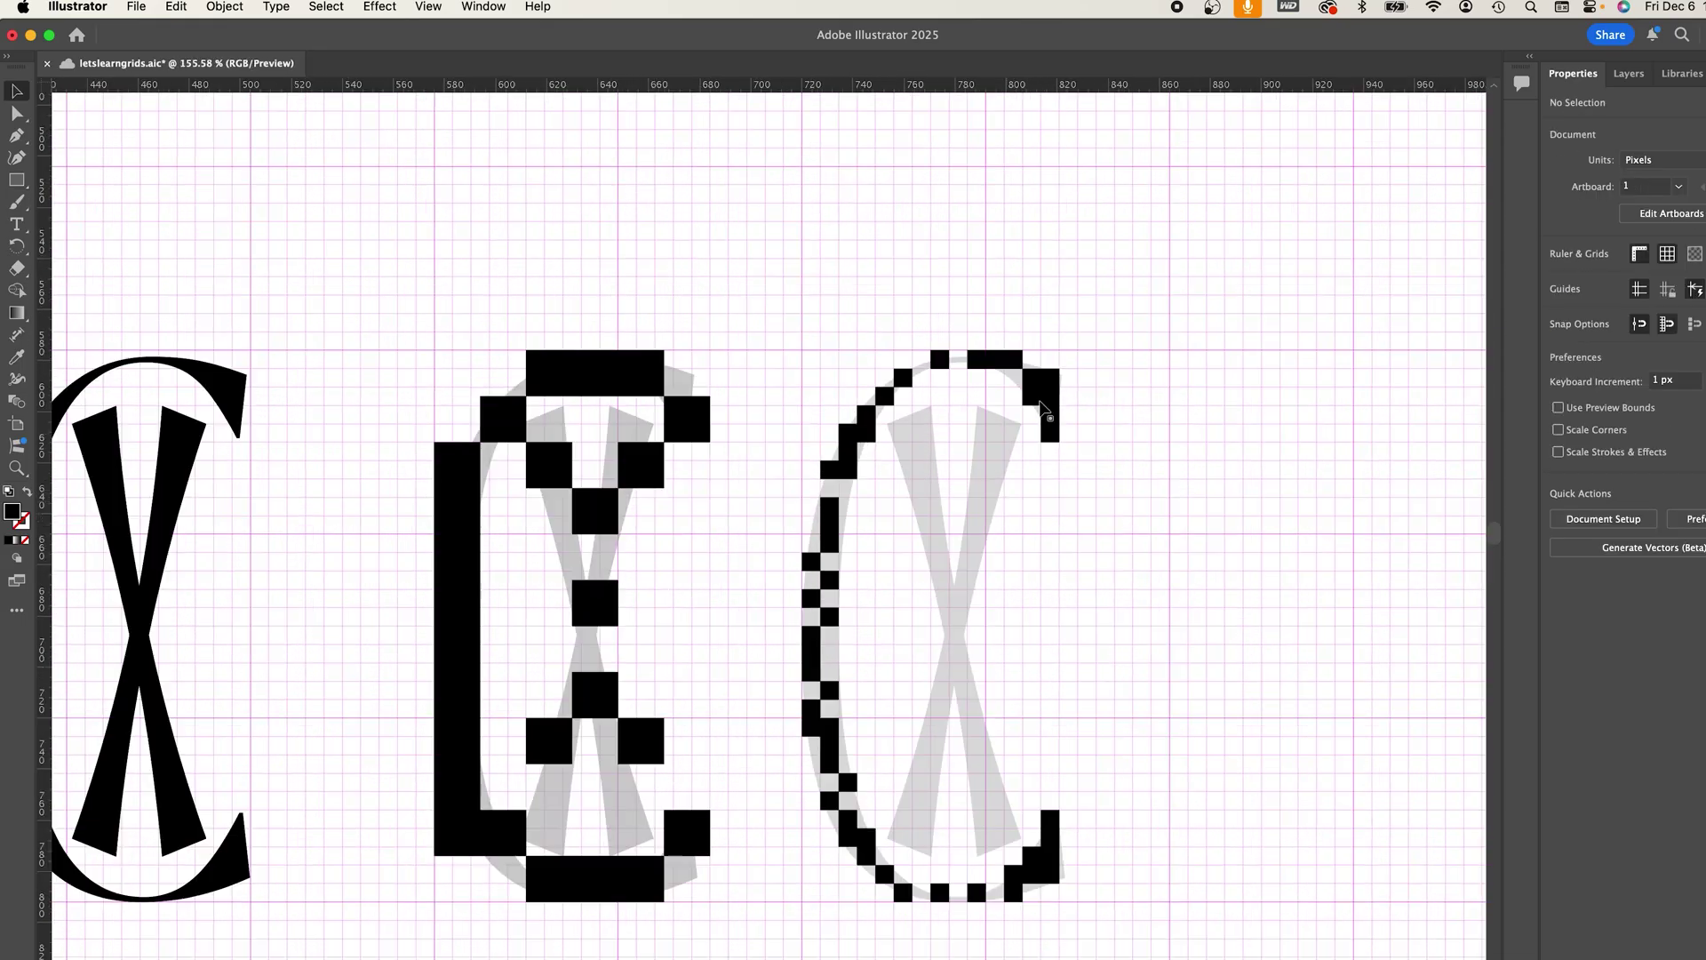
Trace the X's upper-left arm down to its centre with black 7.2 px squares inside the fine pixel C
key(m)
drag(894, 424, 913, 441)
drag(931, 424, 913, 442)
drag(930, 570, 948, 587)
drag(949, 588, 967, 606)
drag(949, 625, 967, 643)
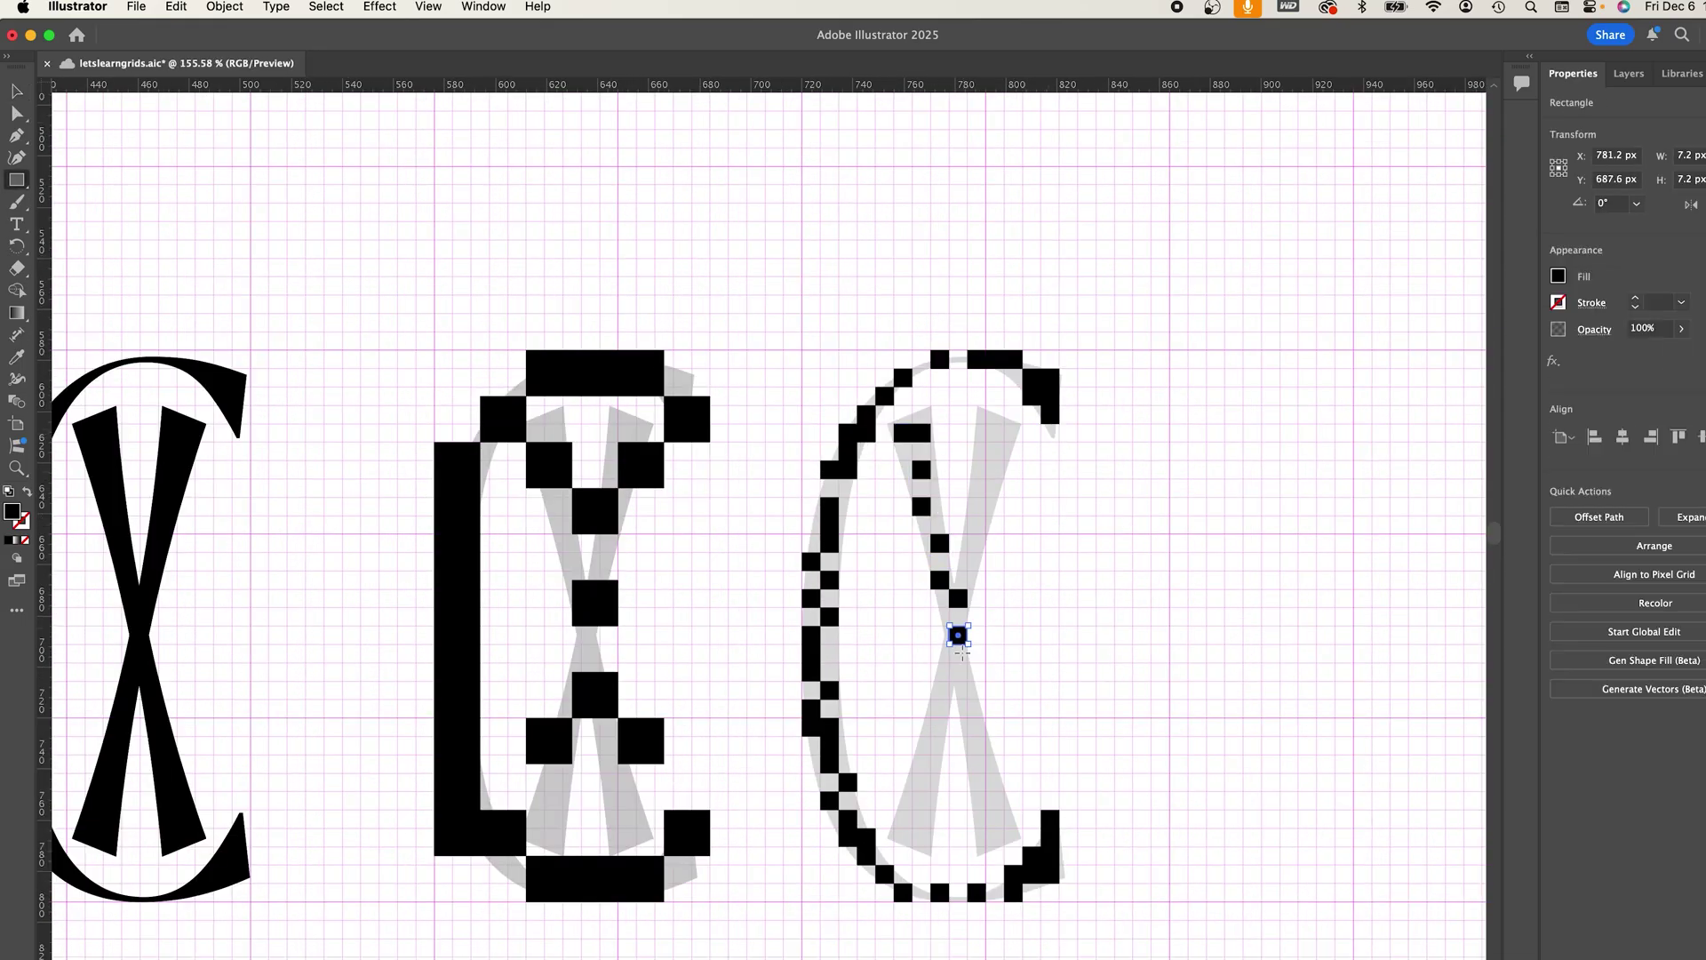
Trace the X's two lower arms and its upper-right arm with black 7.2 px squares
drag(912, 736, 930, 754)
drag(968, 736, 985, 753)
drag(986, 773, 1004, 791)
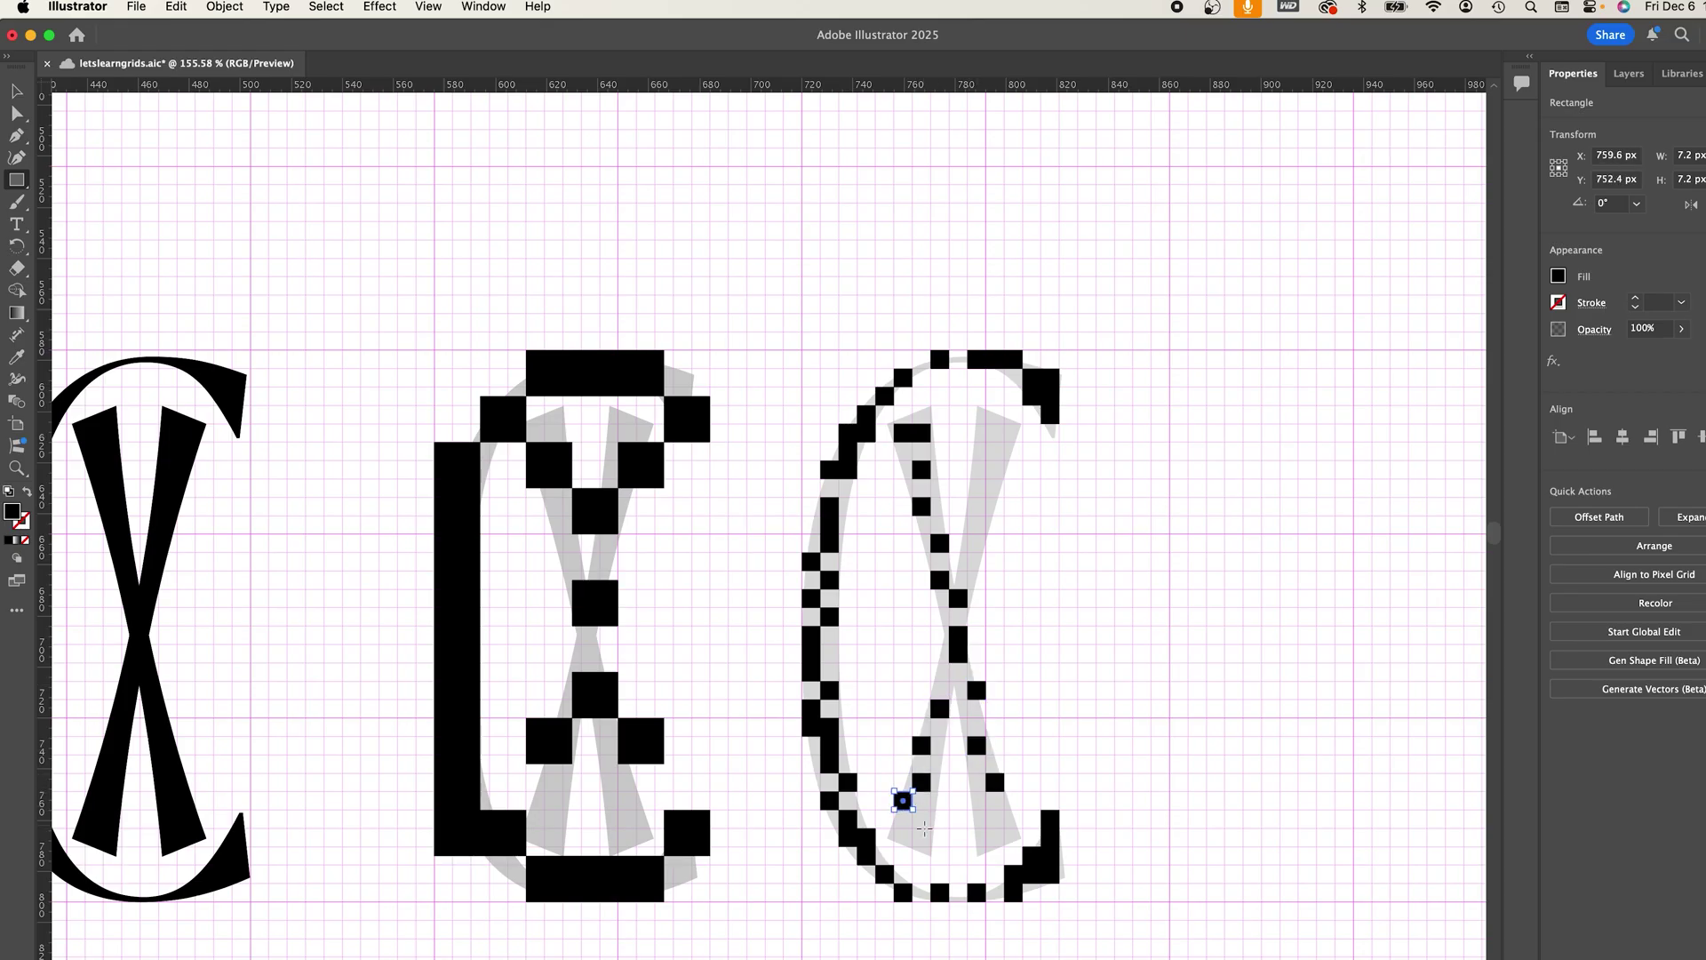
drag(968, 534, 985, 552)
drag(968, 497, 985, 514)
drag(986, 461, 1003, 478)
key(super+minus)
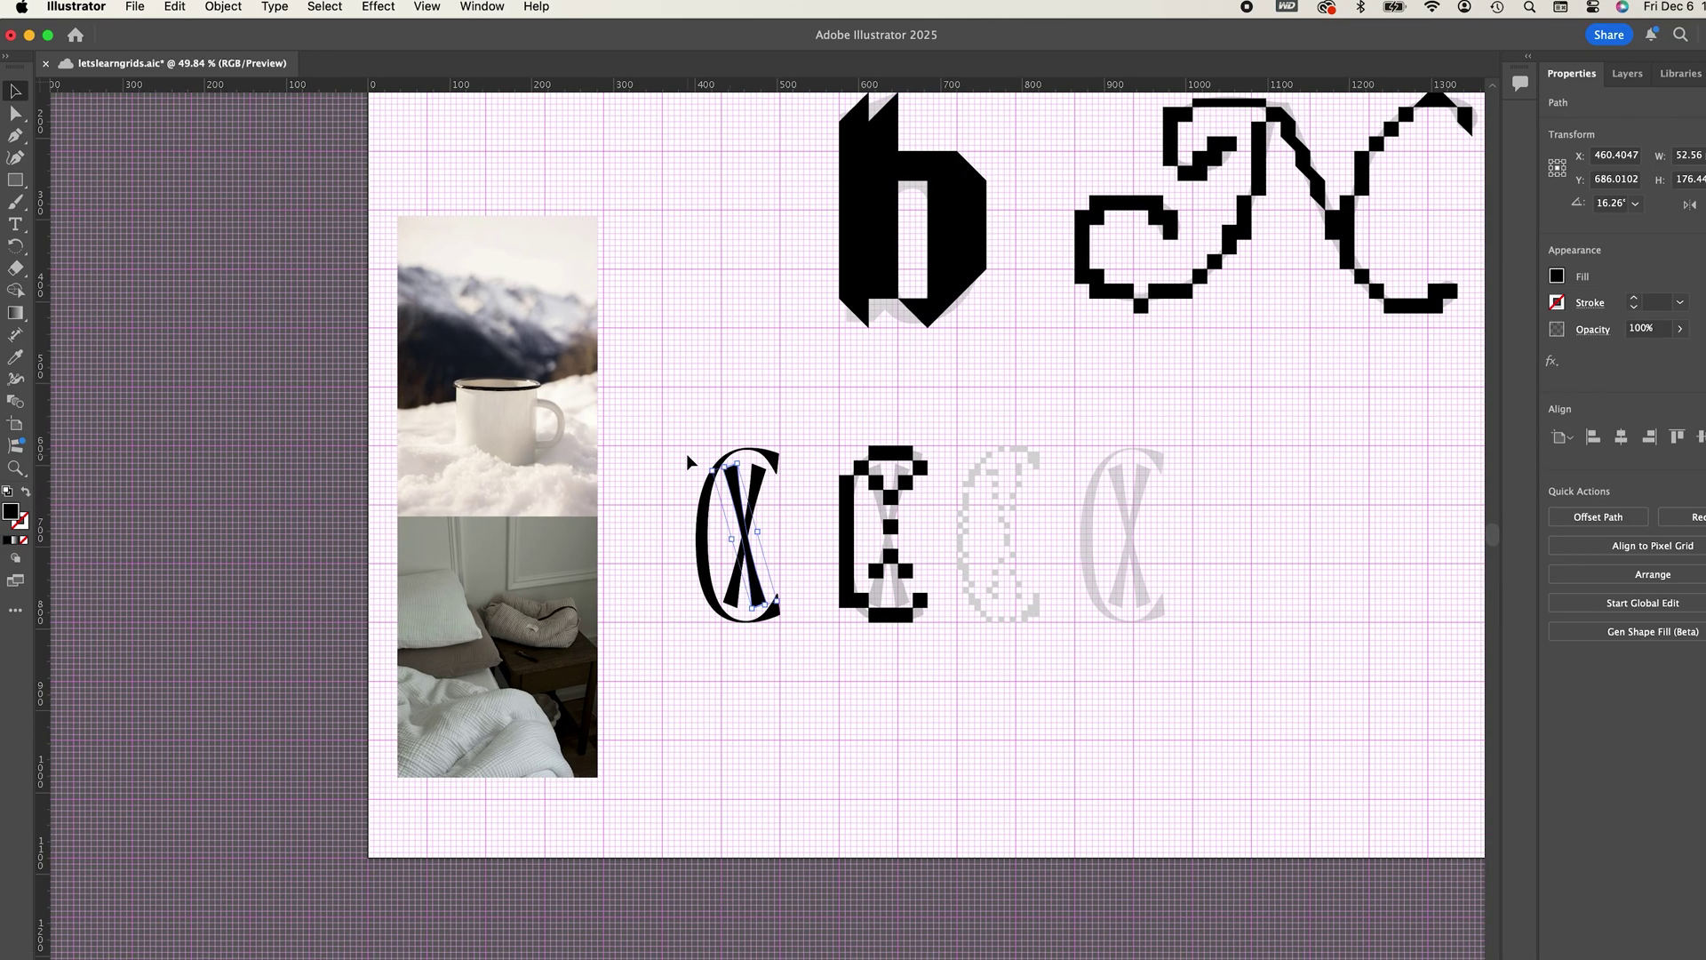
Group the original smooth C-and-X and place a copy scaled to about 60 by 124 px on the bedroom photo
drag(682, 436, 804, 652)
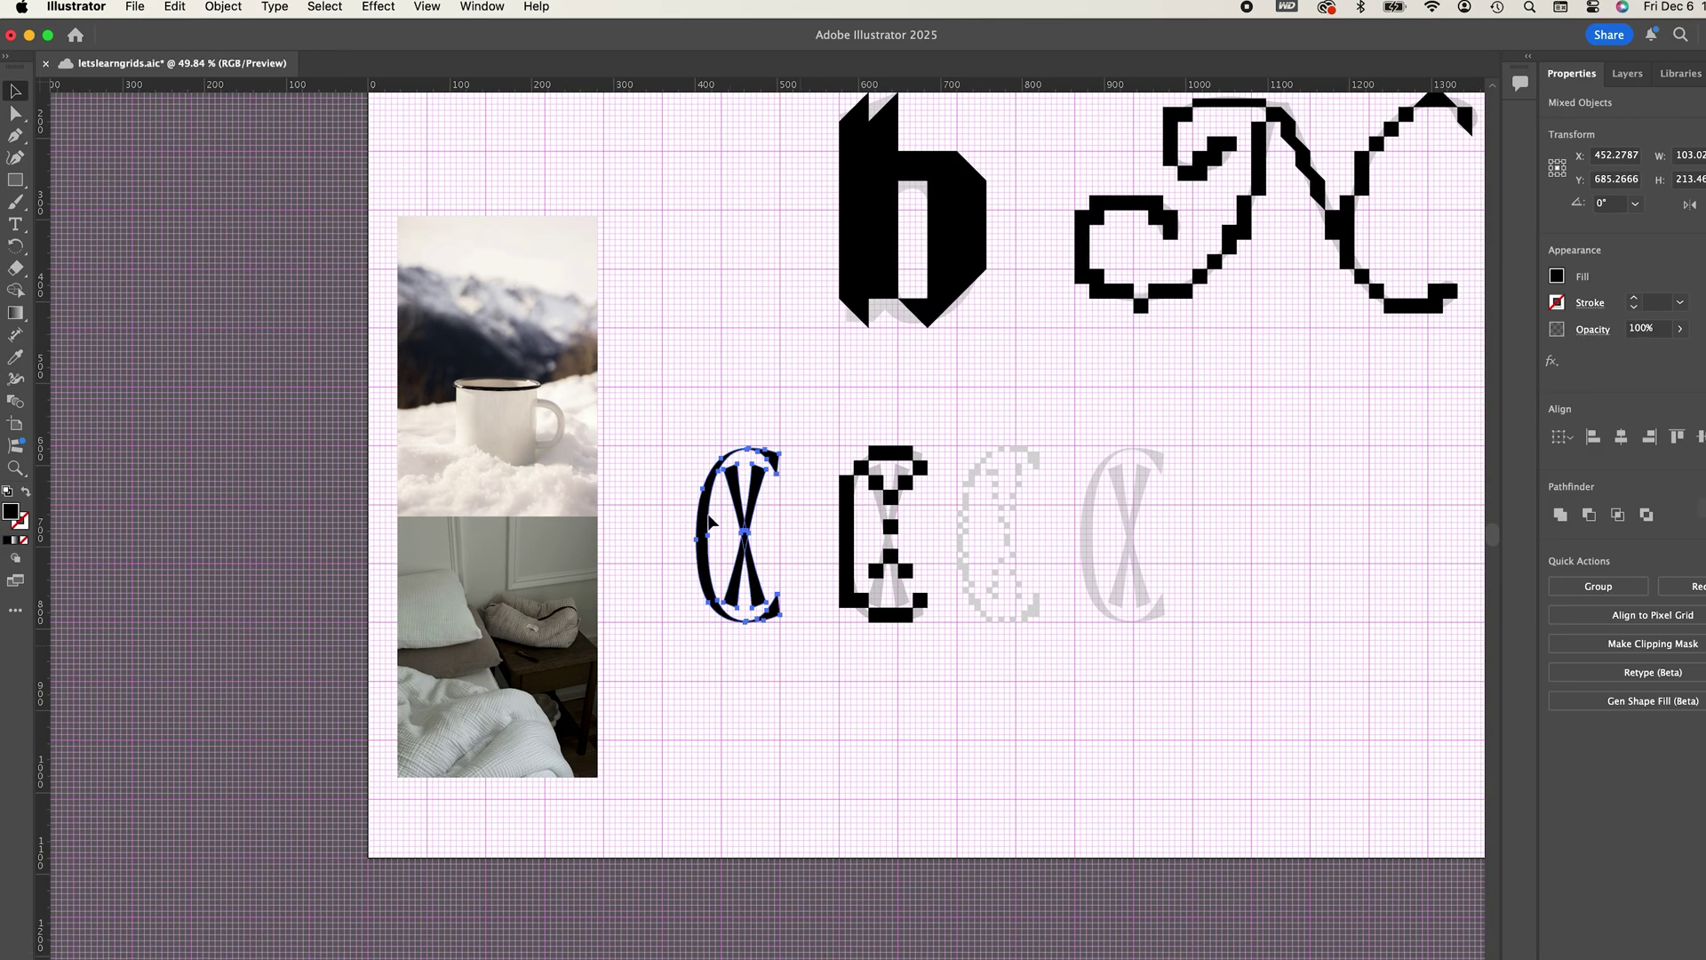
key(super+g)
drag(746, 537, 495, 670)
drag(445, 755, 478, 709)
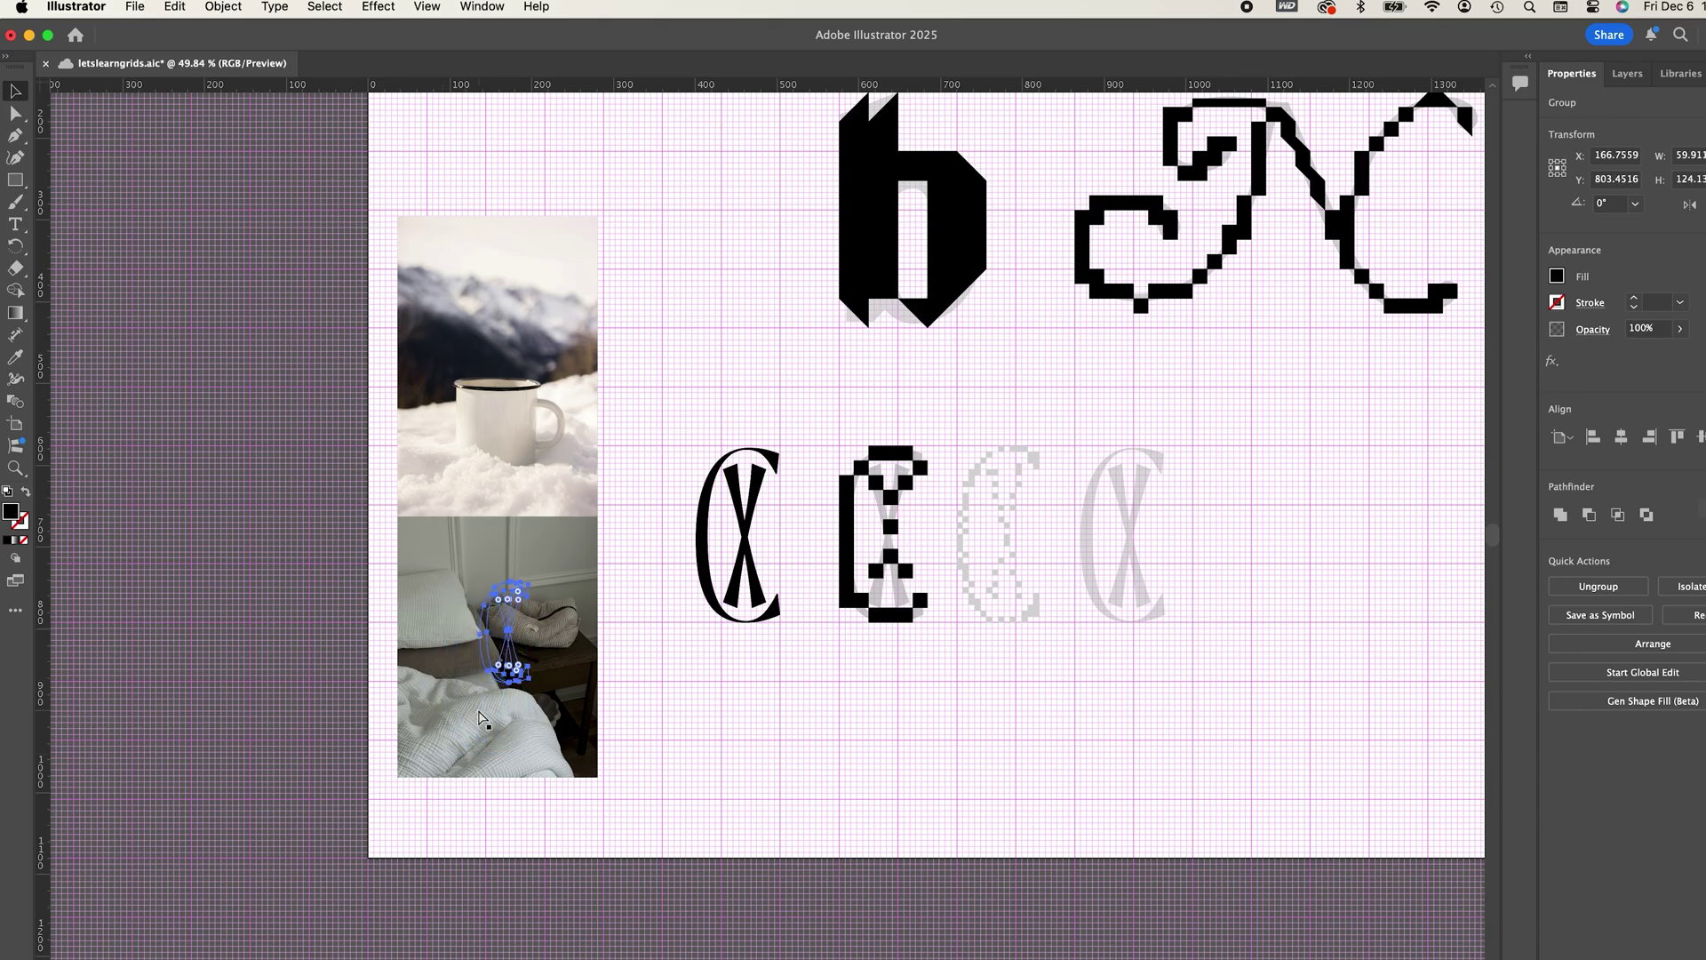
drag(510, 647, 504, 660)
Fill the small C-and-X on the bedroom photo with white, ffffff
double_click(13, 513)
text(ffffff)
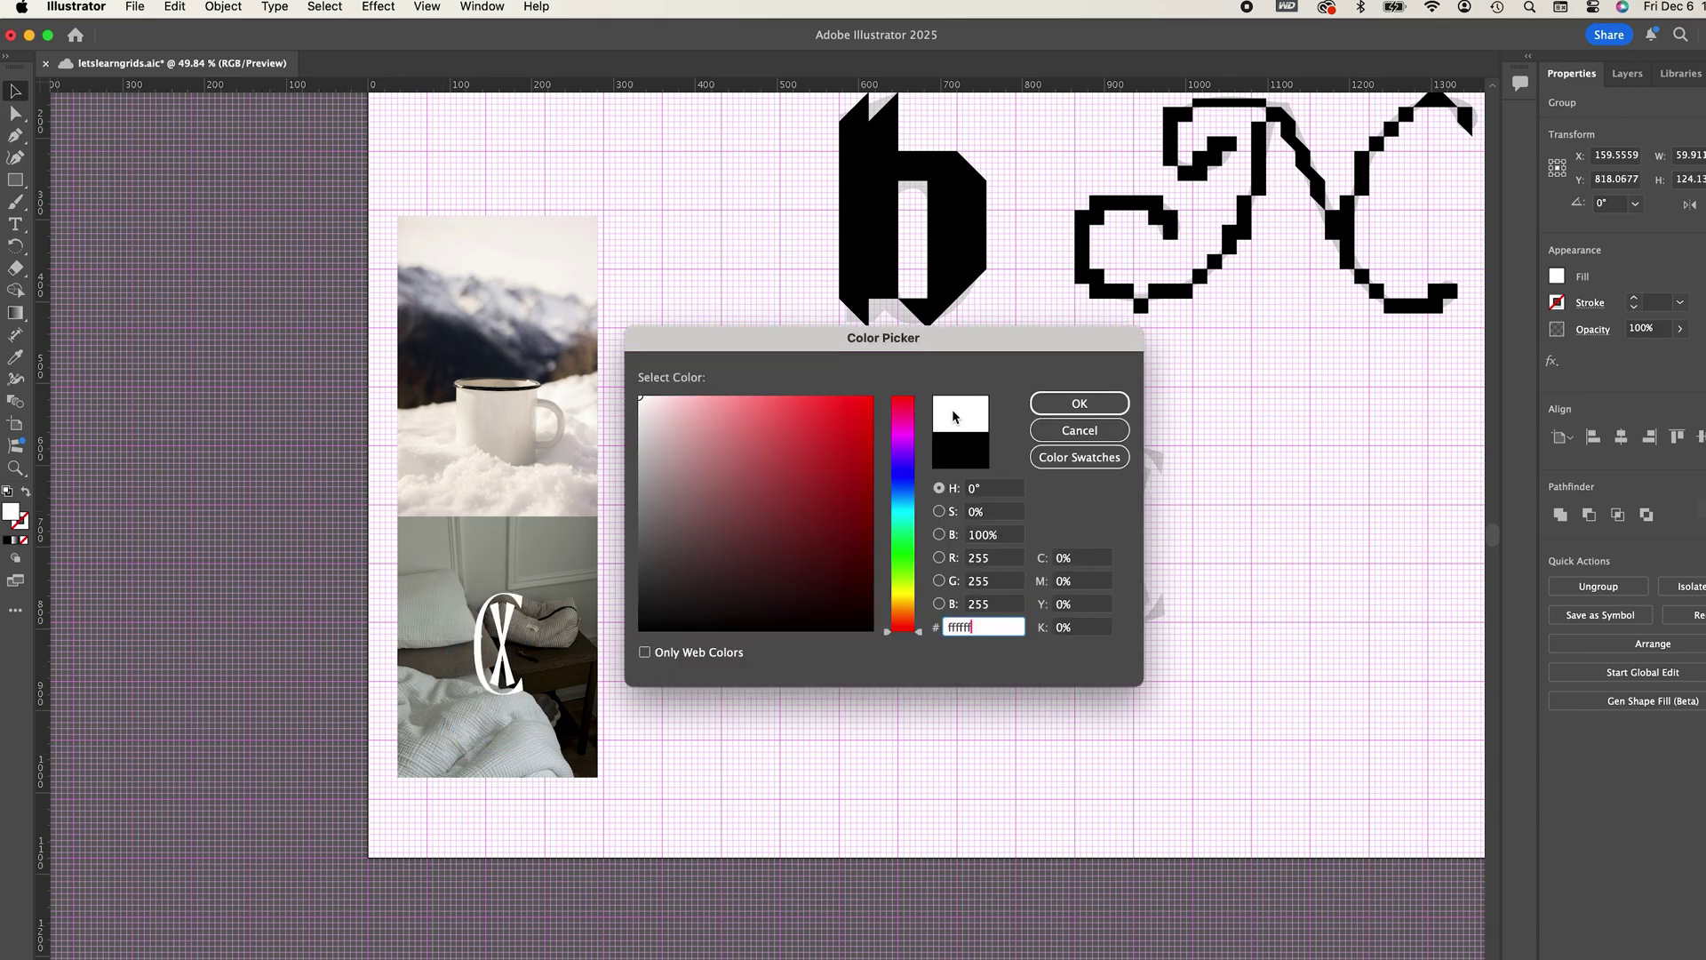
key(Return)
Place a copy of the fine pixel C, scaled to 53.76 by 115.2 px, on the mug photo and fill it with white
click(963, 504)
drag(971, 587, 521, 330)
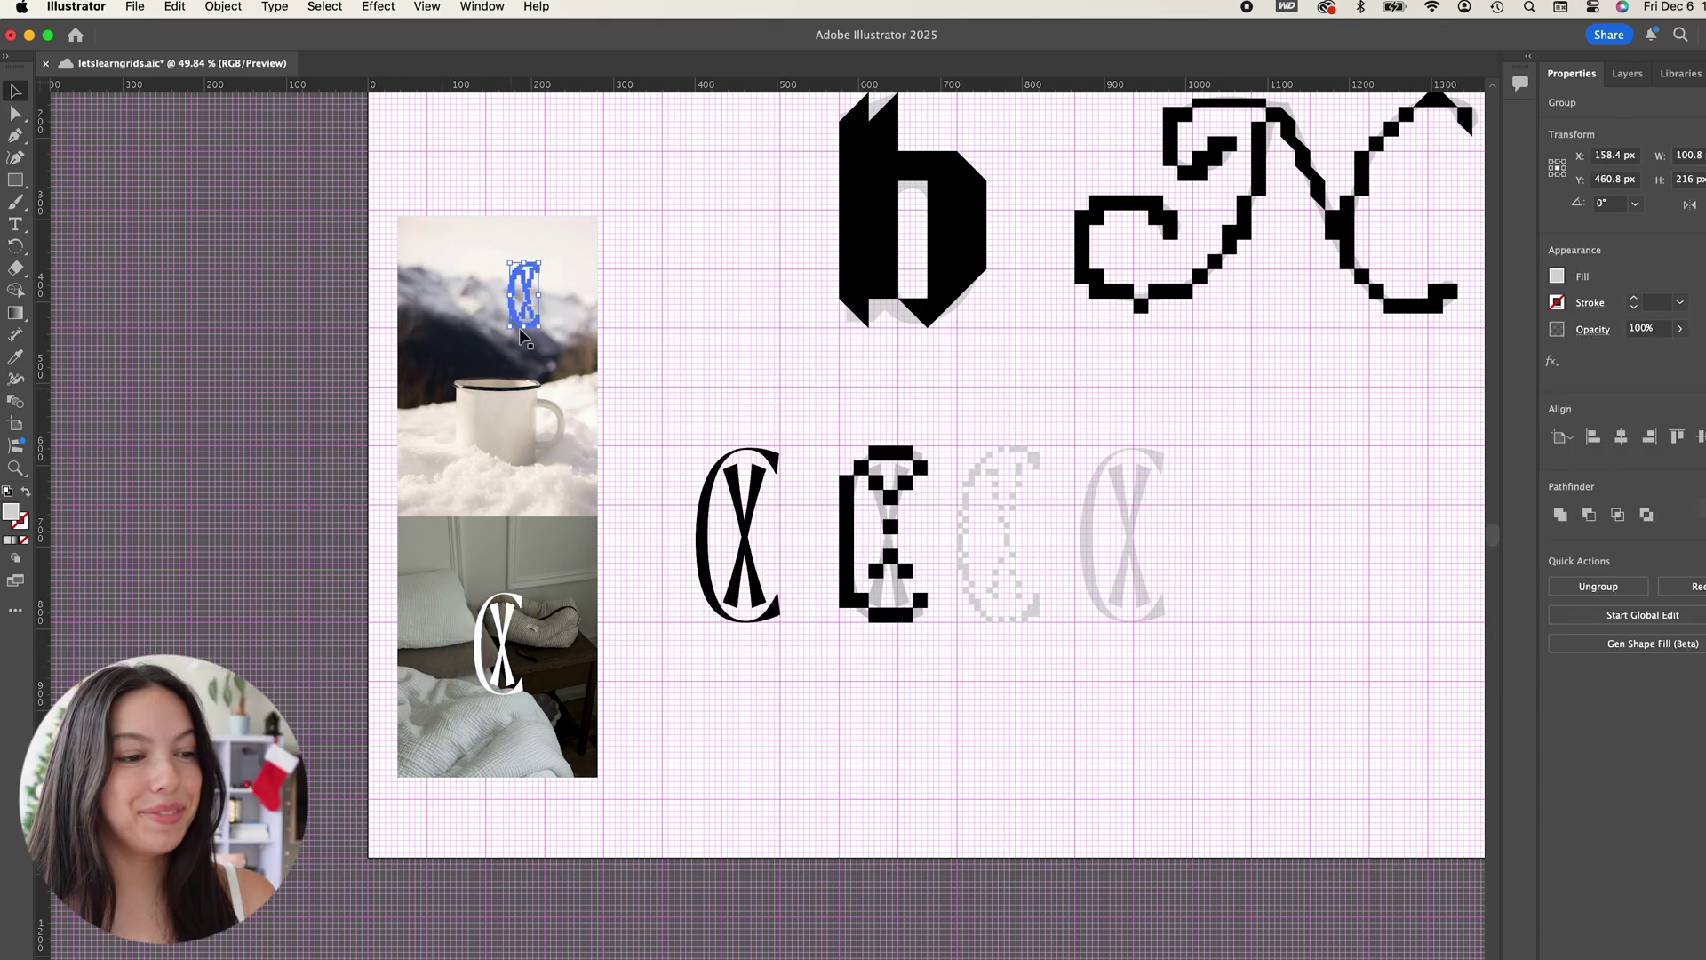
double_click(11, 511)
text(efe6e6)
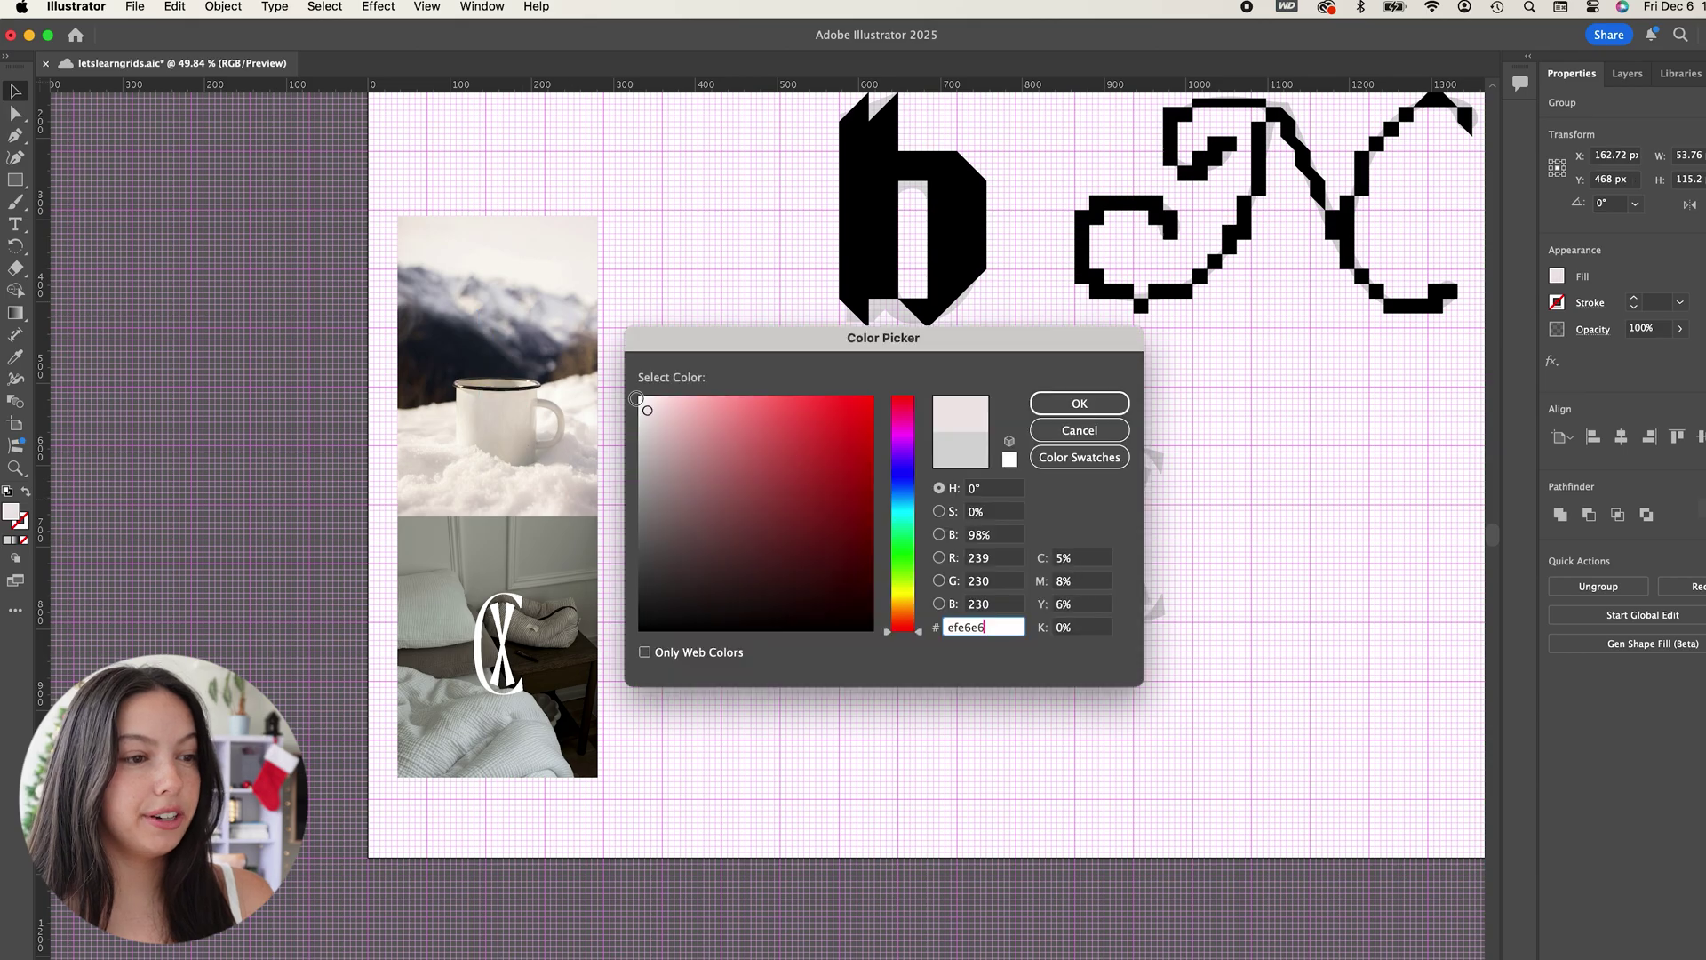
key(Return)
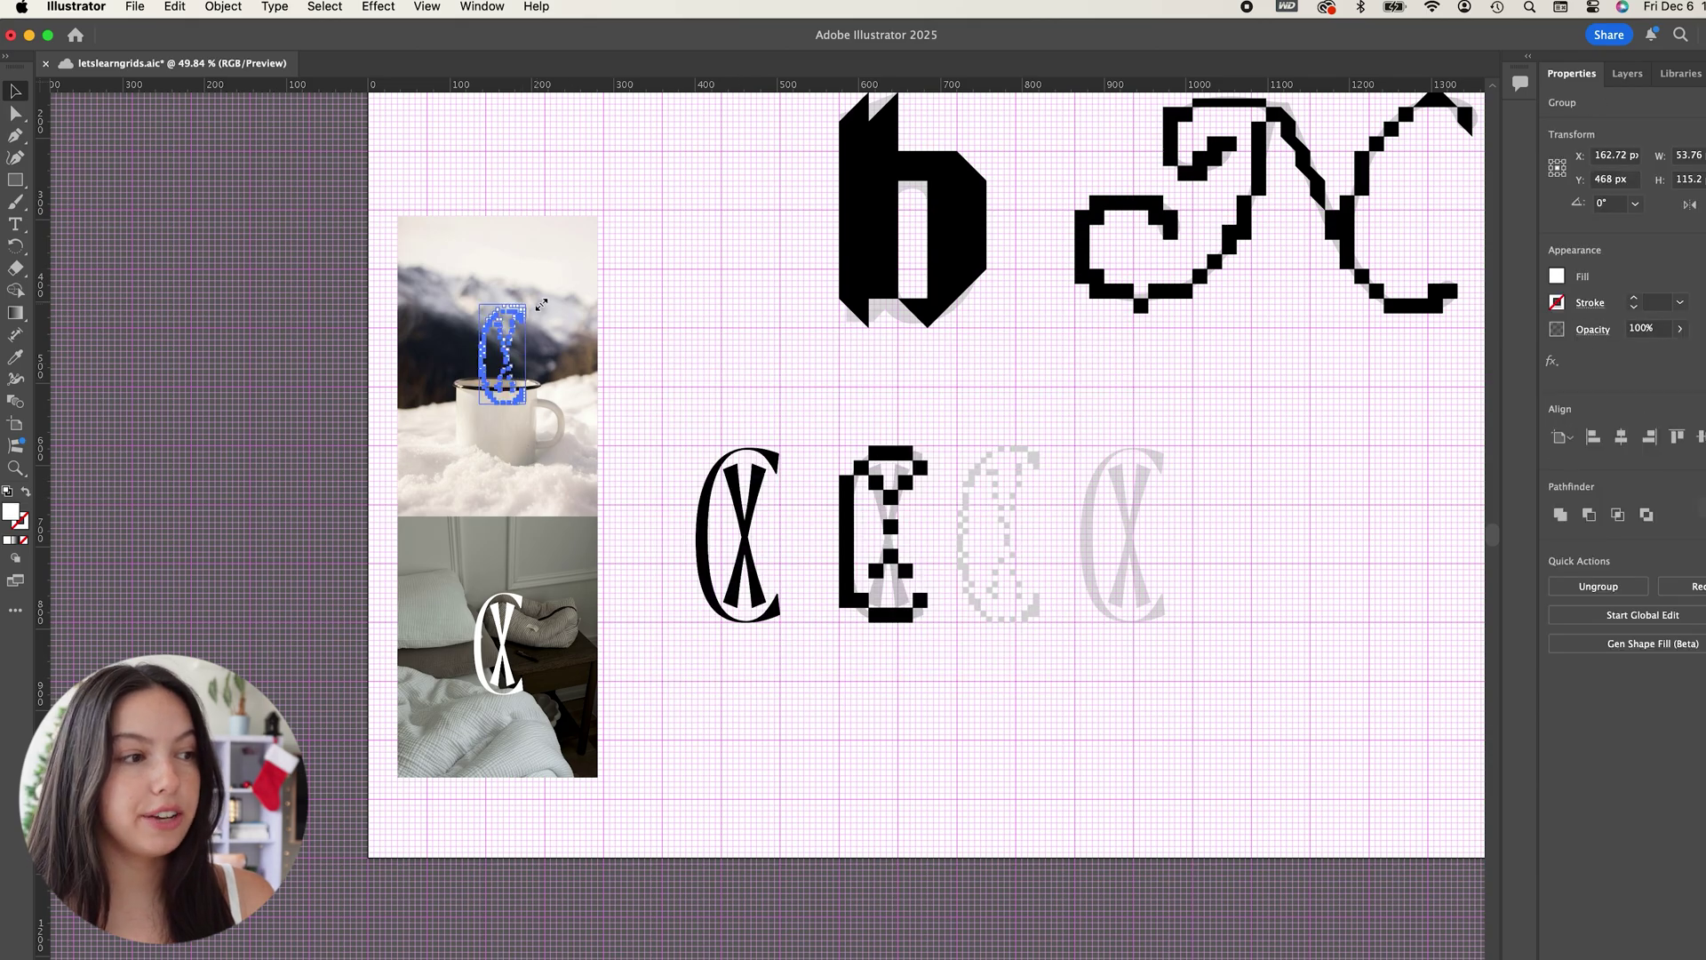
Nudge the white pixel C left on the mug photo, deselect it and hide the grid to check both logos
click(503, 353)
key(Left)
key(Left)
key(Left)
key(Left)
key(Left)
key(Left)
key(Left)
key(Left)
click(361, 380)
scroll(361, 380, up, 5)
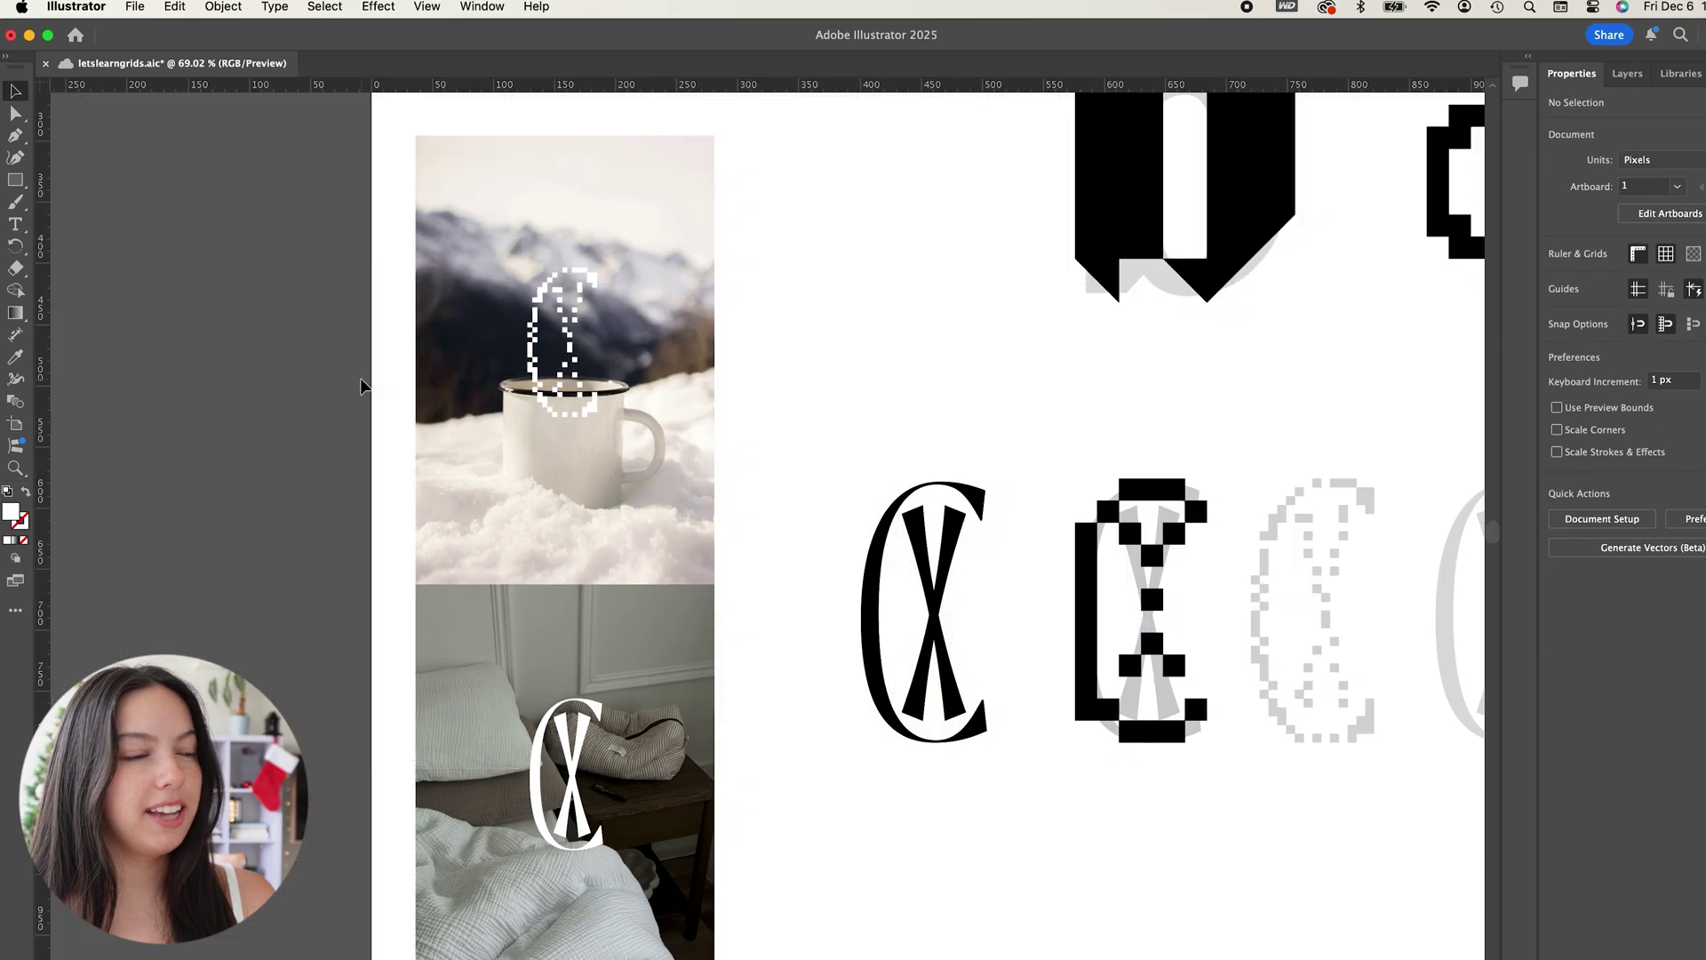
scroll(360, 377, up, 1)
key(super+apostrophe)
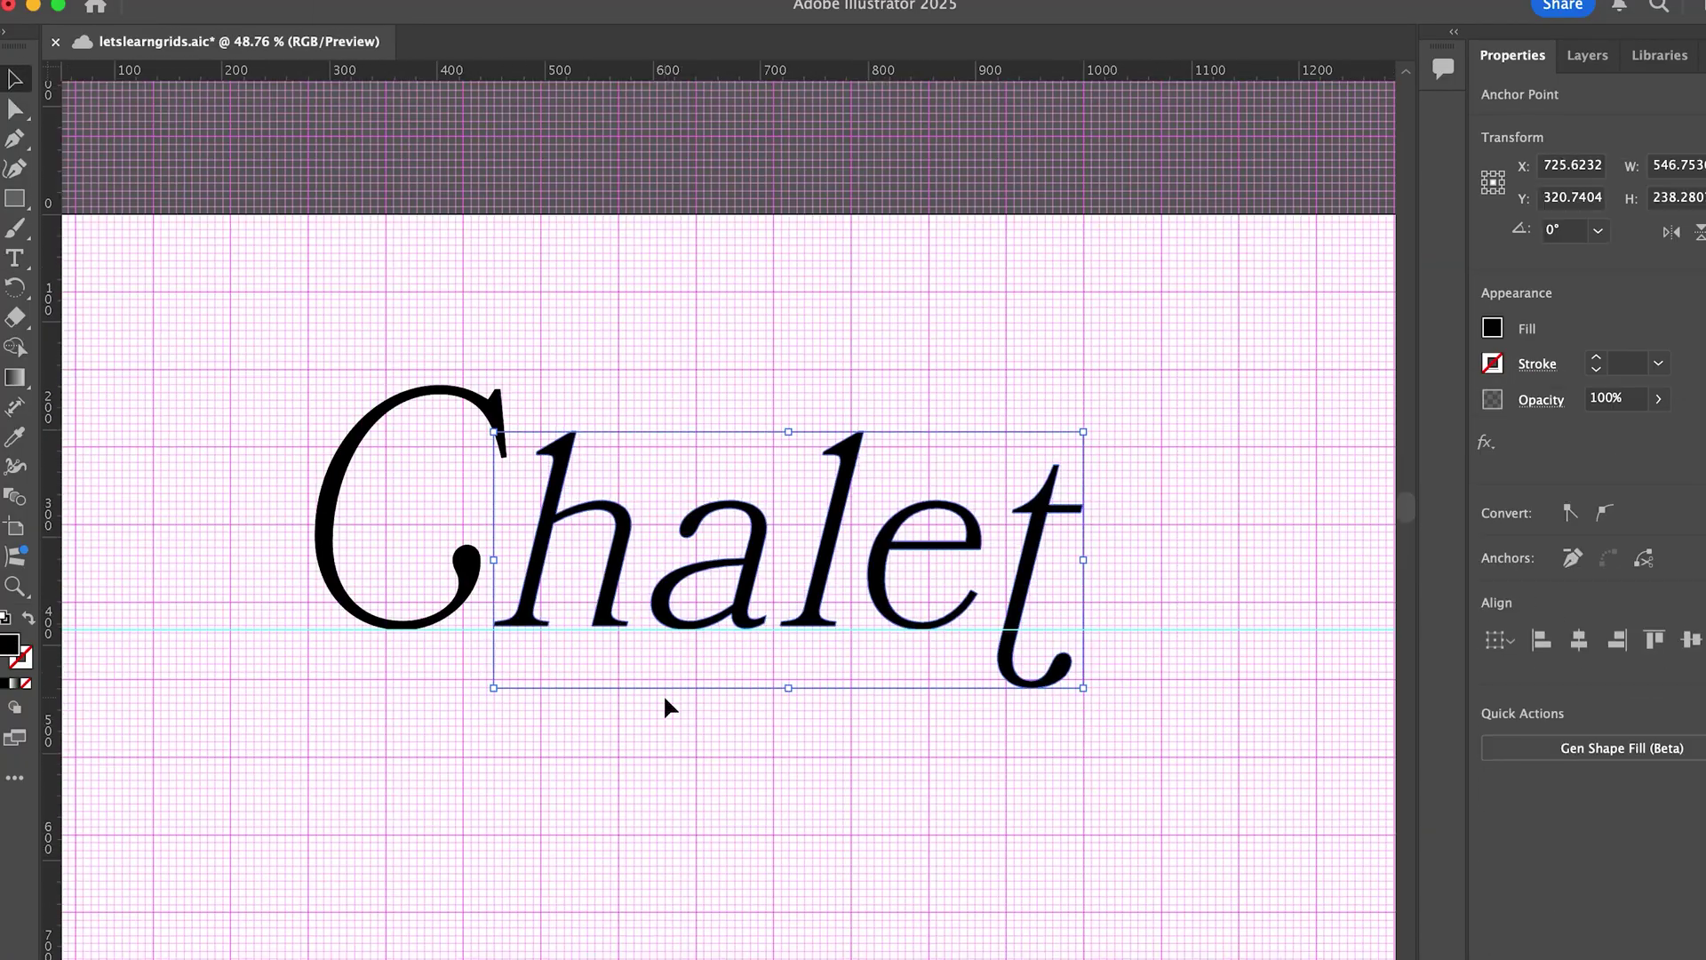
Trace the upper-right serif of the C in the enlarged grey Chalet lettering with black 6 px squares
drag(929, 554, 826, 554)
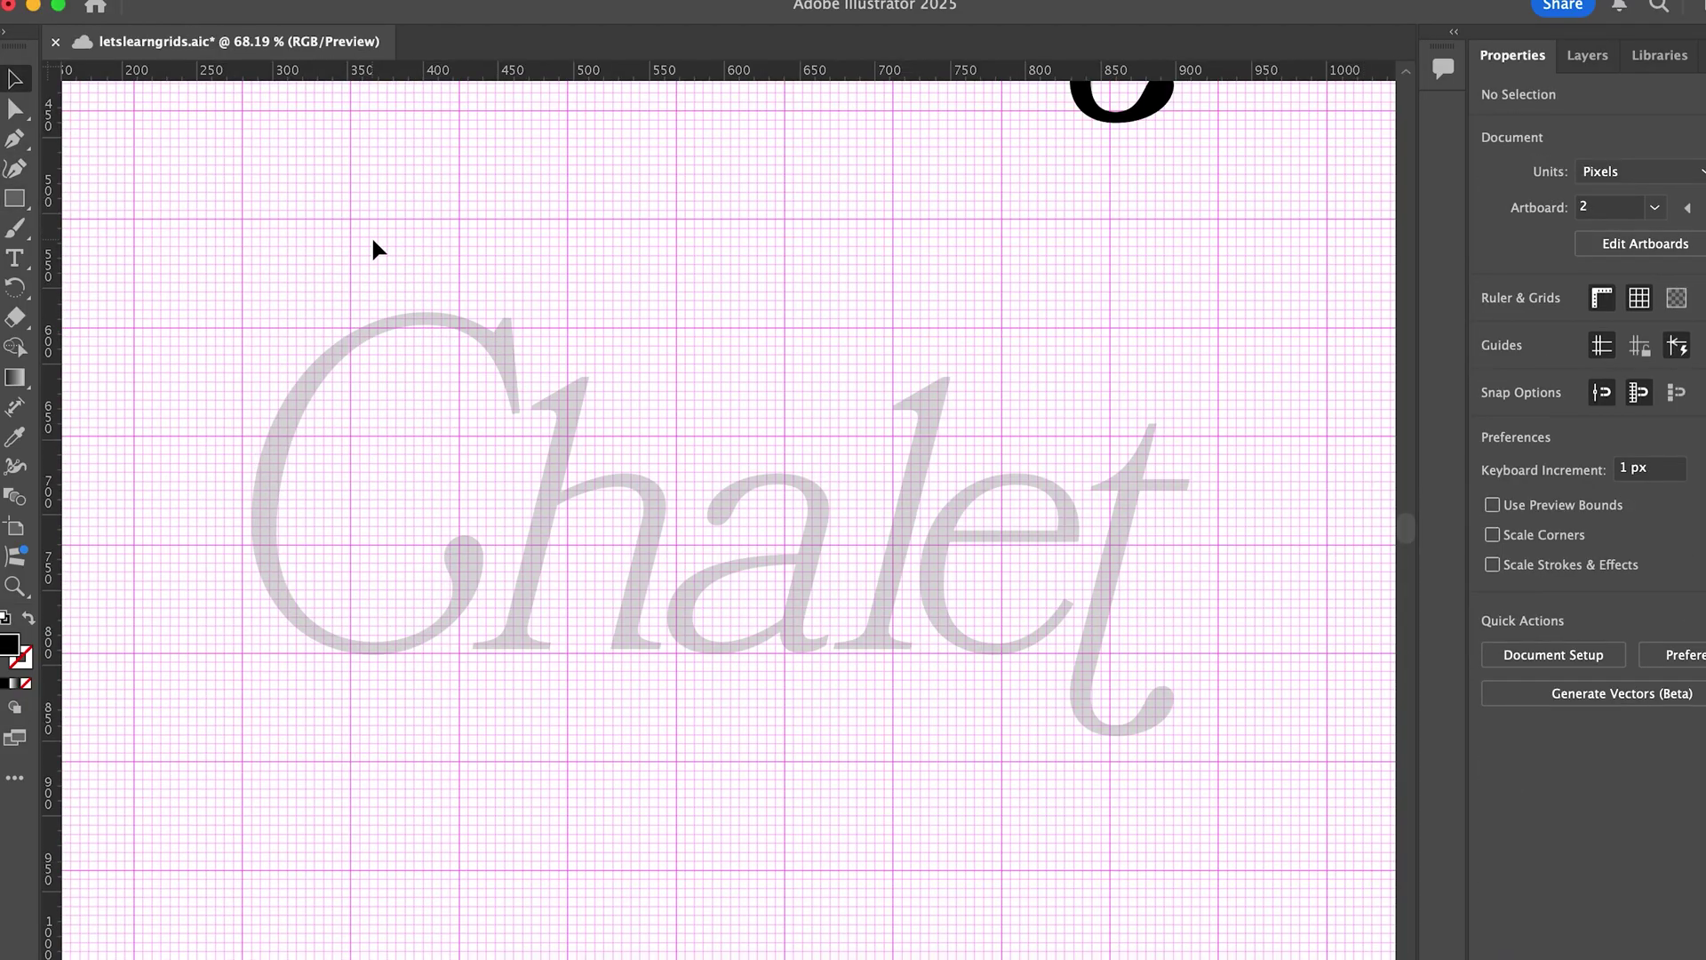
key(p)
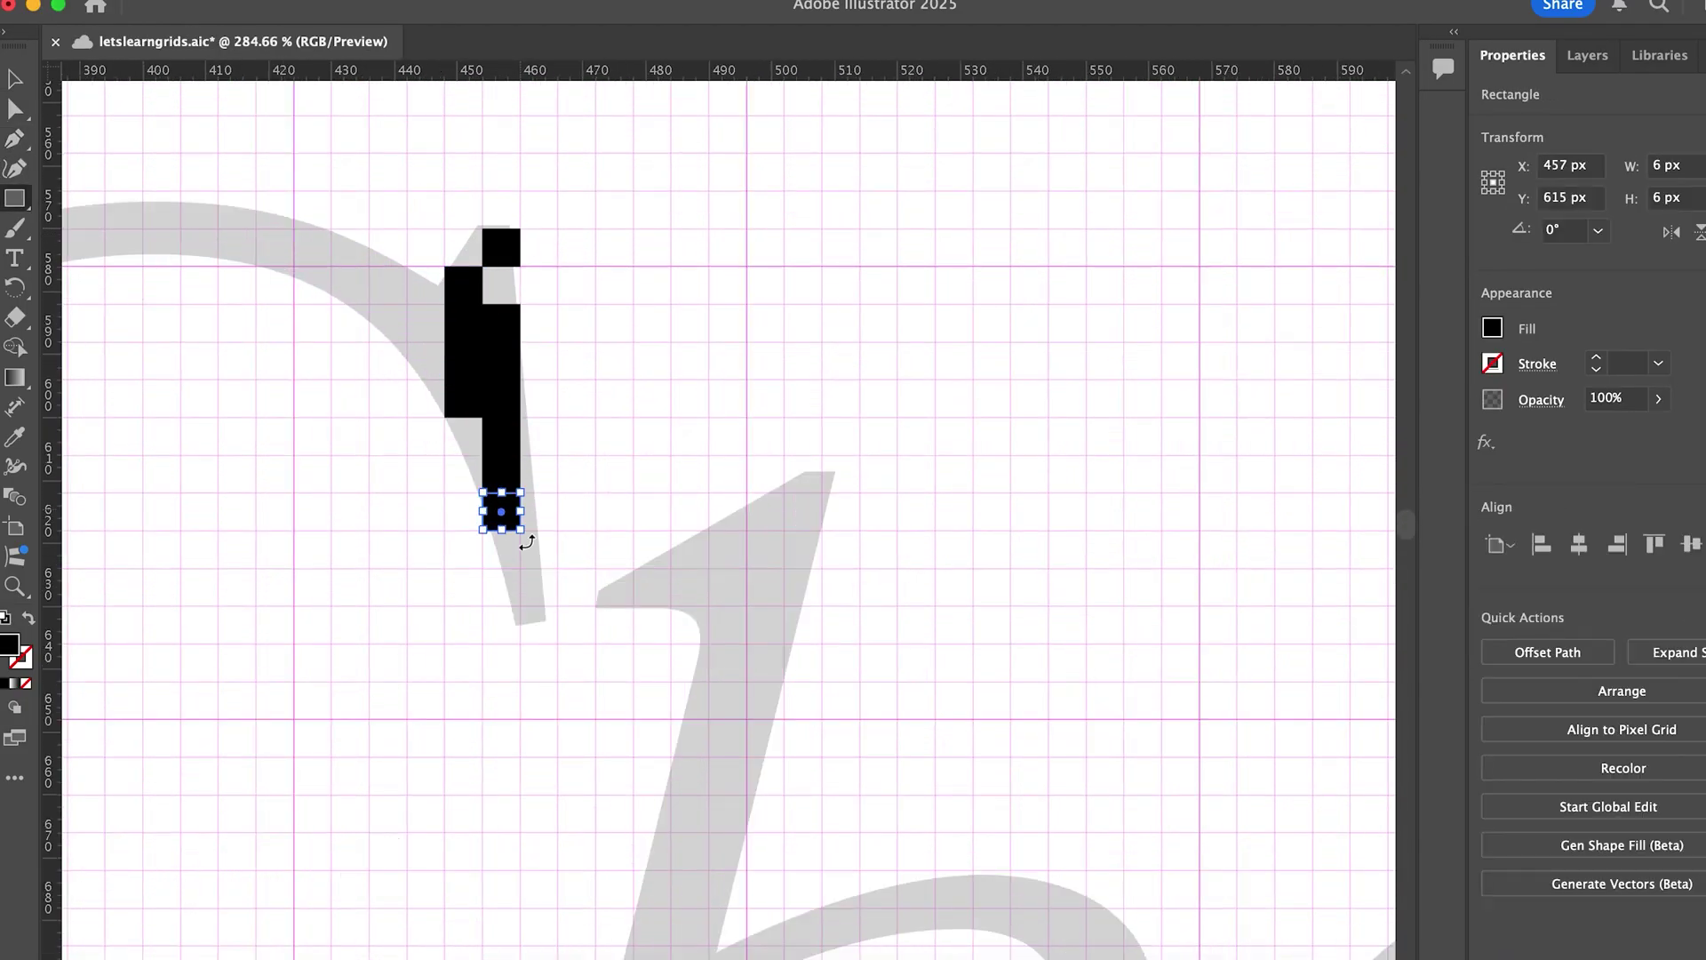